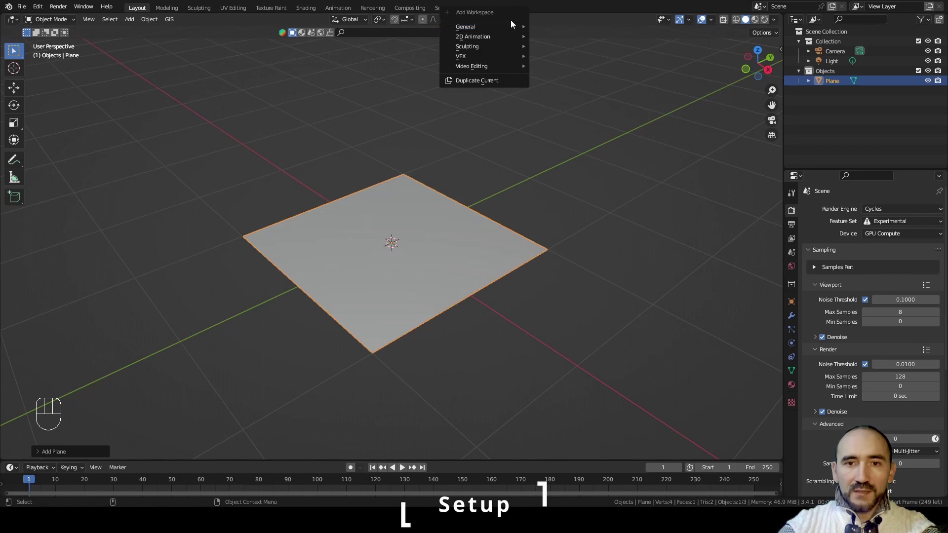
Open the Geometry Nodes workspace and create a new node tree for the plane
mouse_move(511, 24)
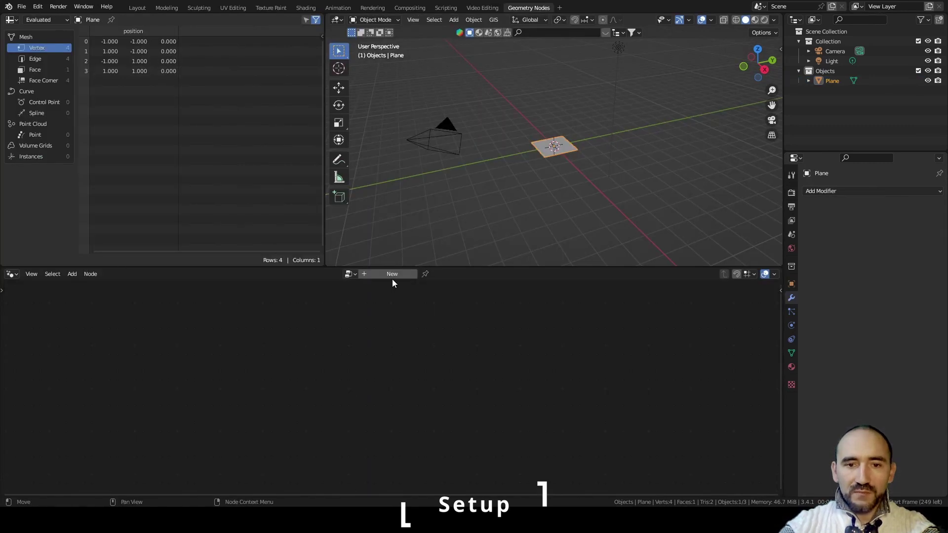
click(392, 275)
key(Home)
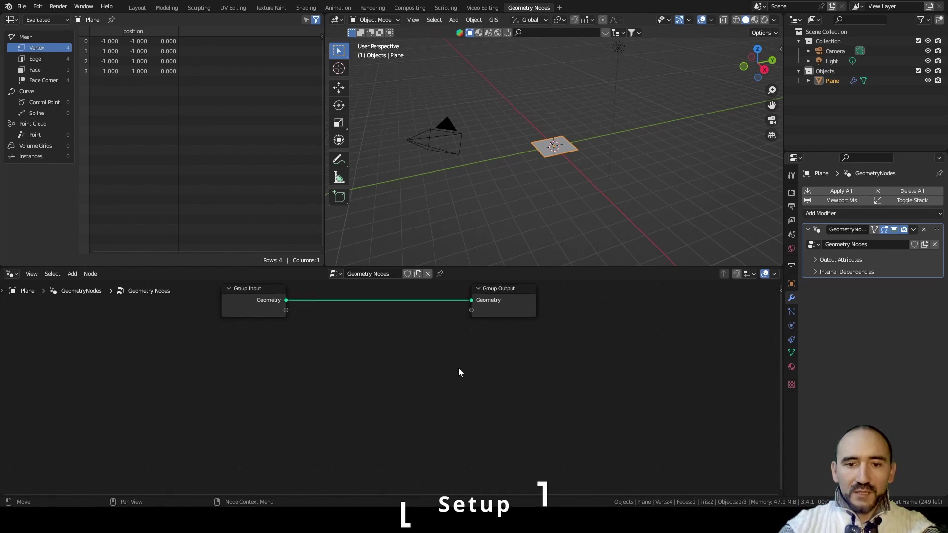
Move the plane out of the Objects collection into the Scene Collection and rename it Highlight system
drag(838, 79, 825, 31)
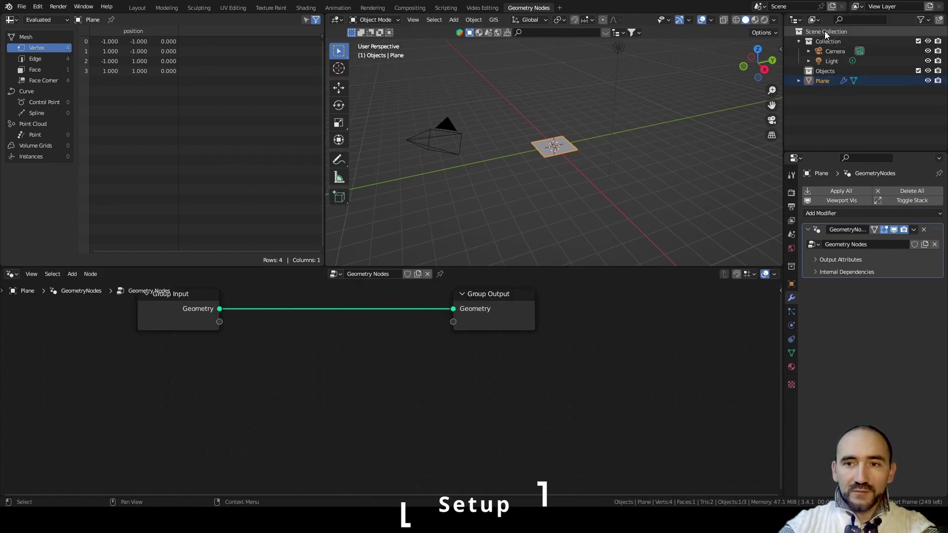
double_click(823, 80)
text(Highlig)
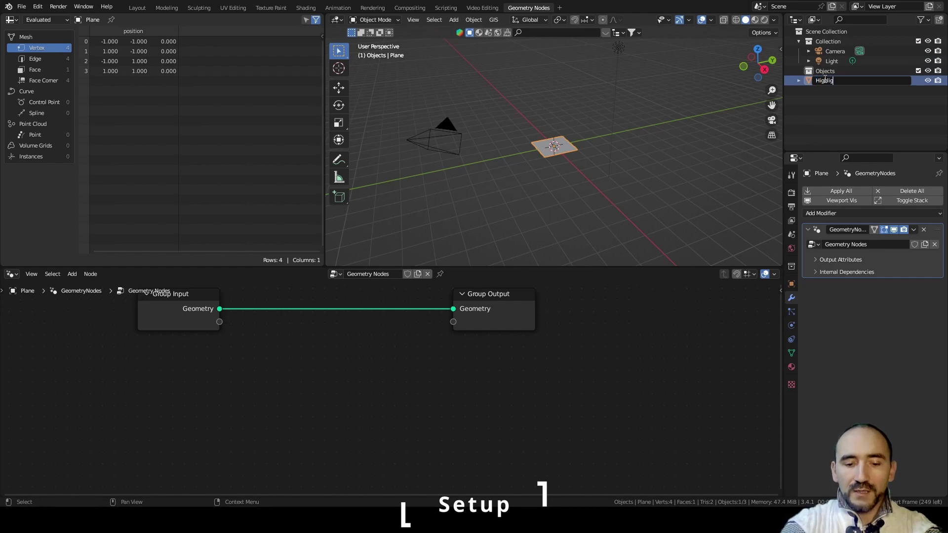
text(ht system)
key(Return)
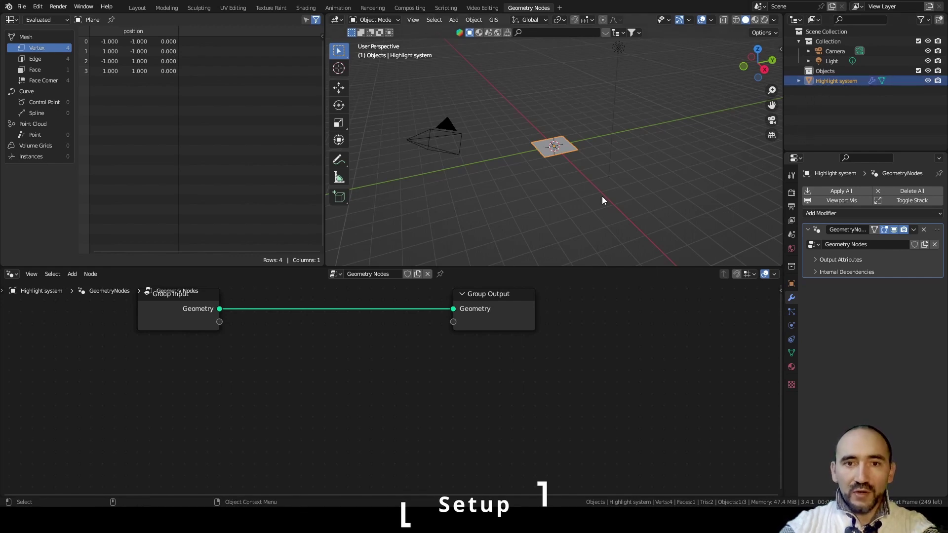
Make the Objects collection active and add a cube mesh to it
scroll(352, 384, down, 2)
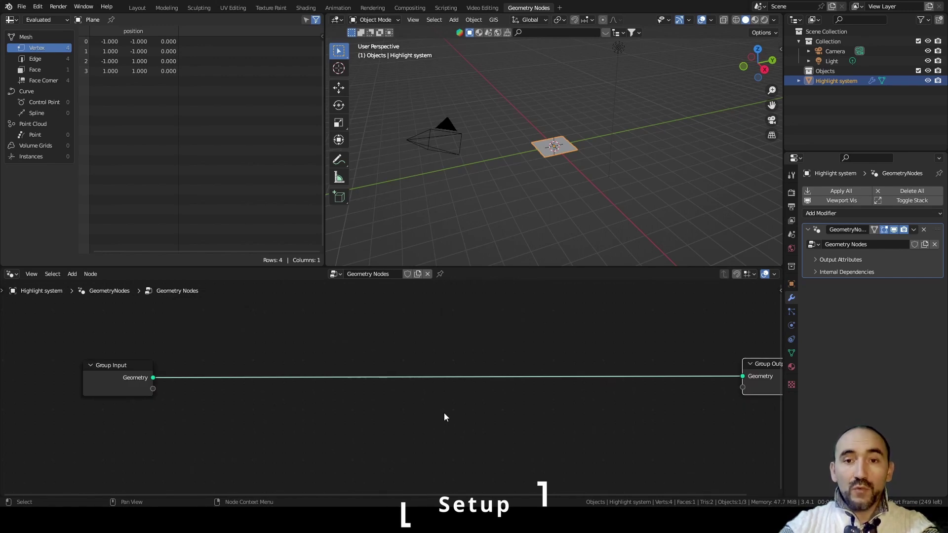
click(819, 70)
right_click(833, 73)
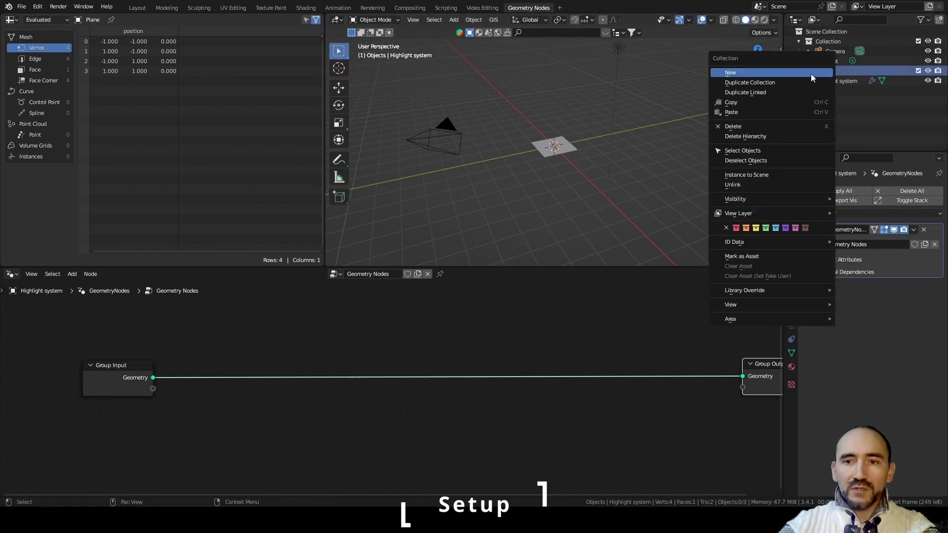
click(867, 132)
click(838, 72)
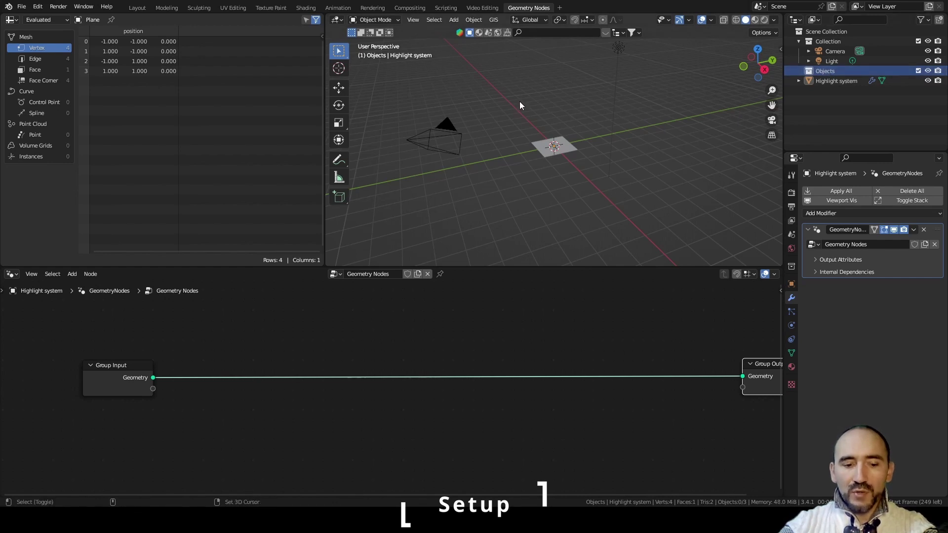
key(shift+a)
mouse_move(520, 102)
click(589, 110)
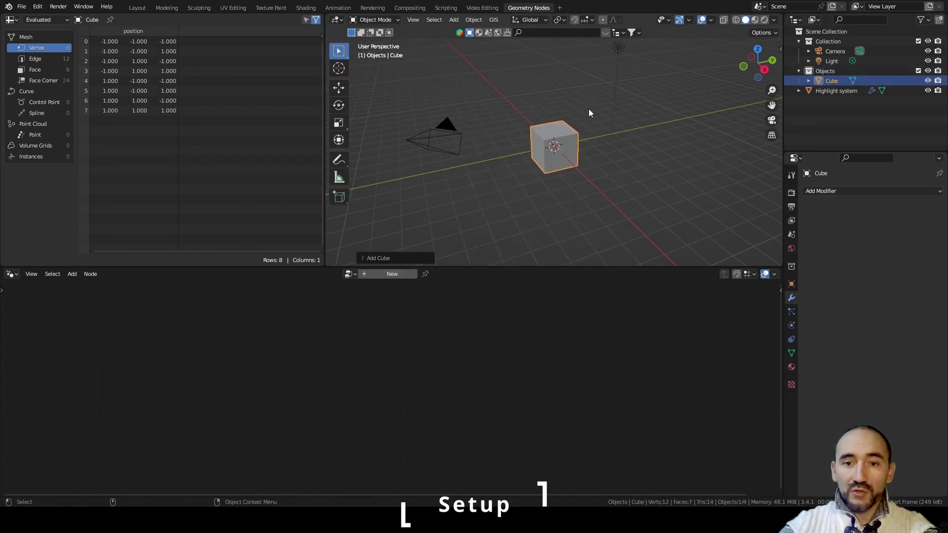
Add a cylinder mesh and move it about 3.3 m along the X axis, clear of the cube
key(shift+a)
mouse_move(591, 114)
click(656, 165)
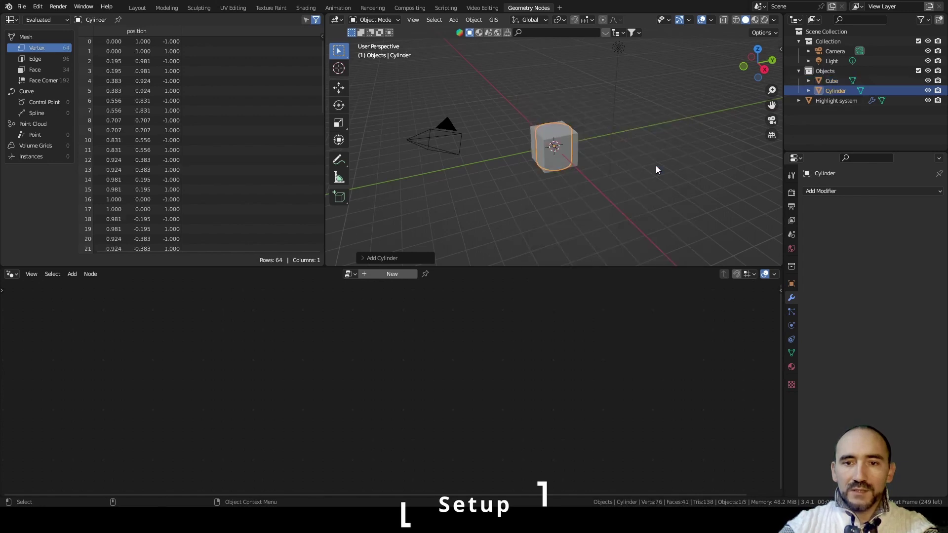
key(g)
key(x)
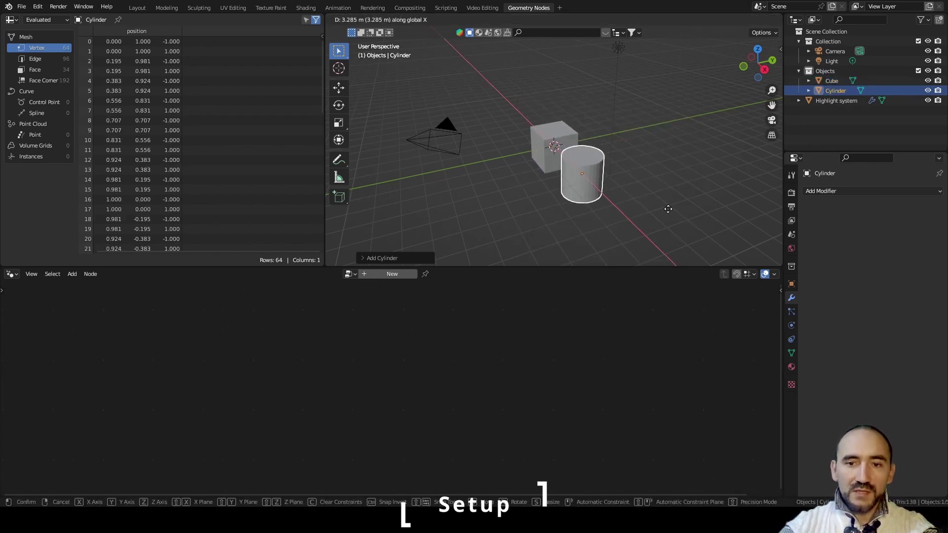
click(669, 209)
Add a torus mesh and move it about -4.9 m along the X axis, behind the cube
key(shift+a)
mouse_move(608, 152)
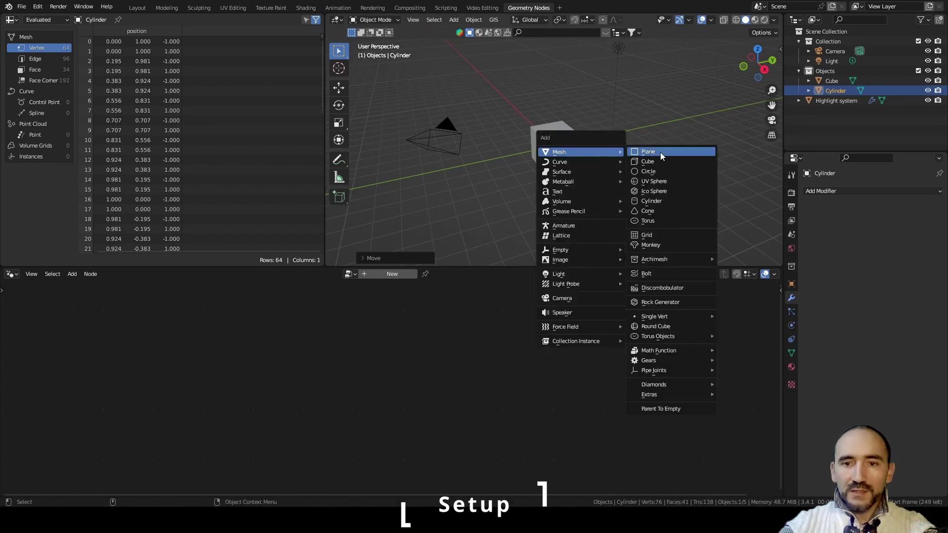
click(674, 220)
key(g)
key(x)
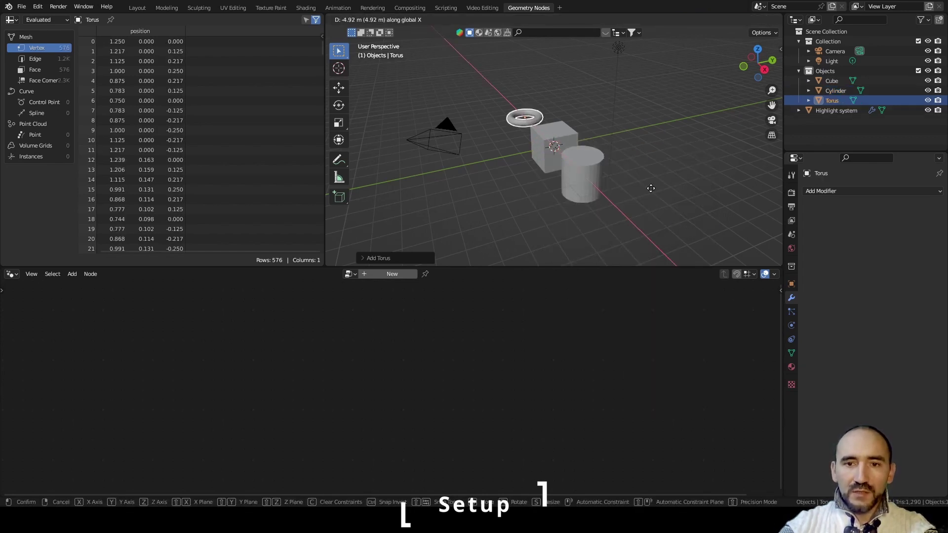
click(651, 189)
scroll(657, 195, up, 3)
middle_drag(657, 194, 516, 150)
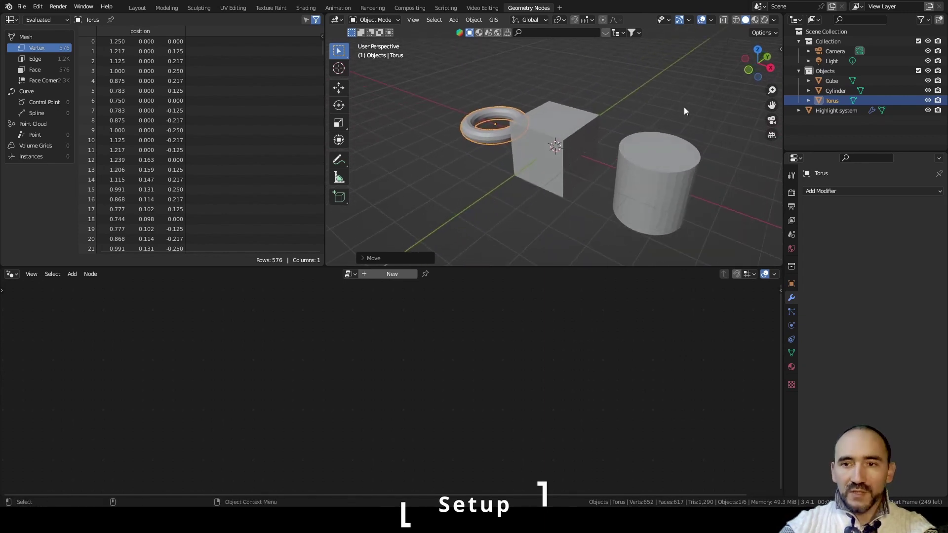
Add a Collection Info node to the Highlight system node tree and set it to Relative
click(832, 111)
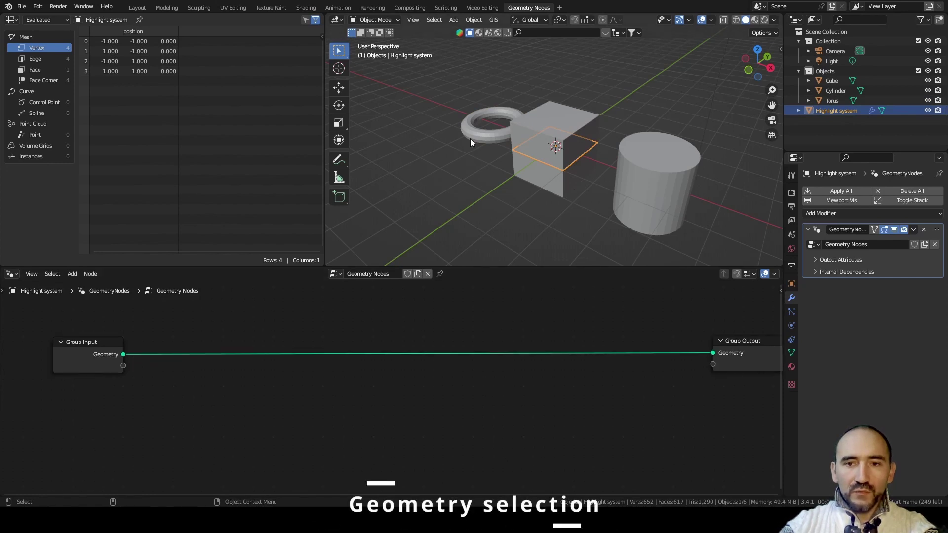
key(F3)
text(coll)
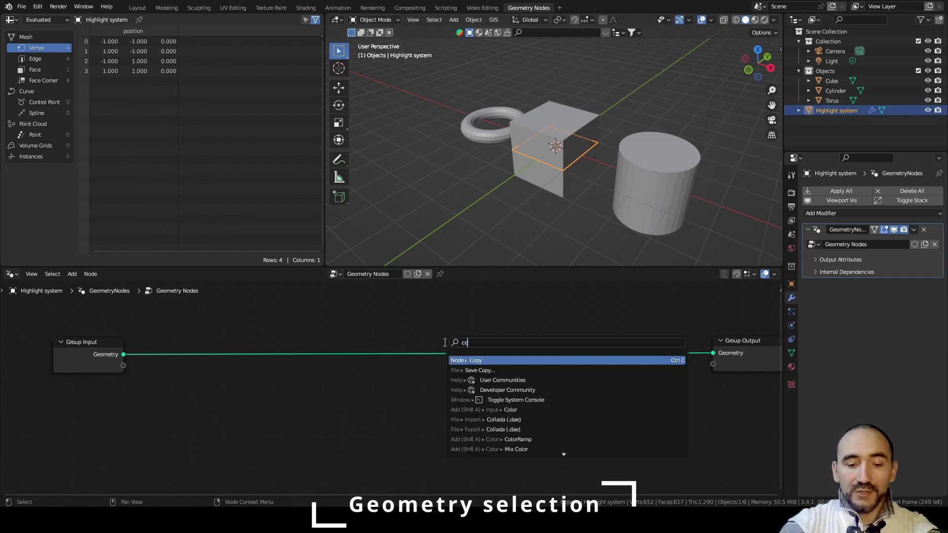
key(Return)
click(176, 363)
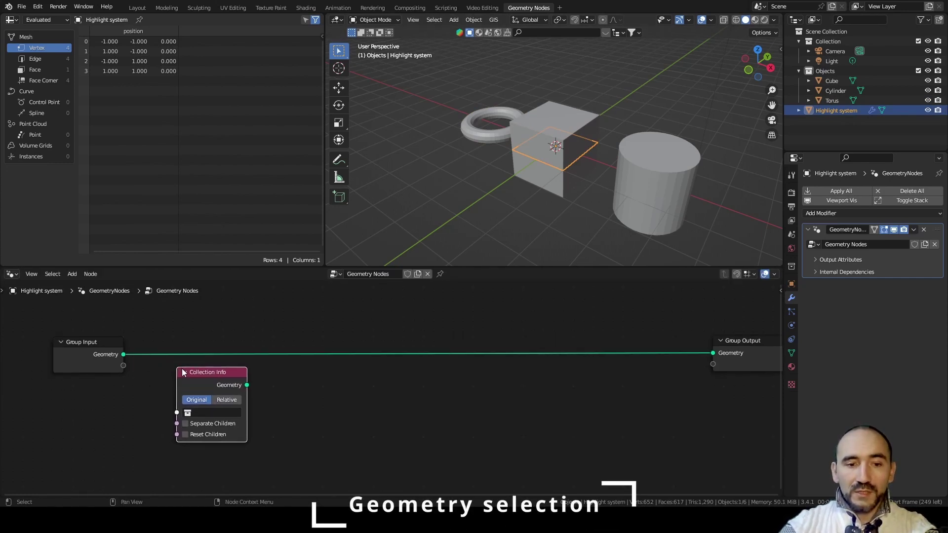
click(226, 400)
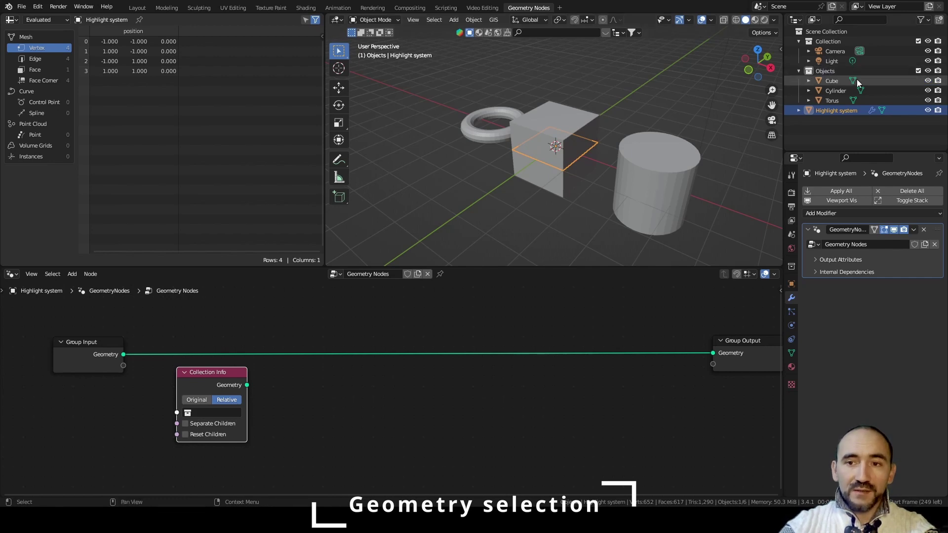
Expose the Collection Info node's Collection and Separate Children as group inputs, and set them to Objects and 1 in the modifier
drag(177, 412, 127, 369)
click(867, 258)
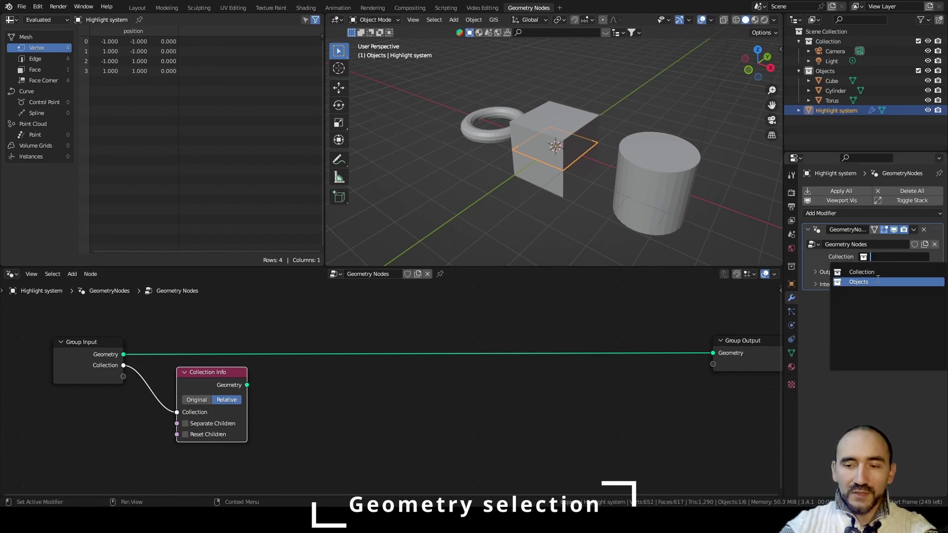
click(868, 280)
drag(177, 423, 122, 377)
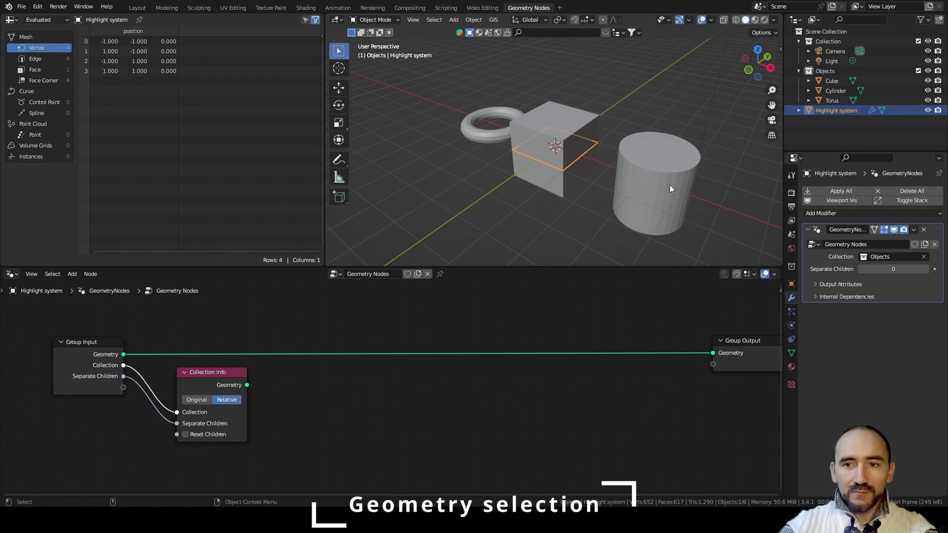
mouse_move(878, 269)
mouse_down()
mouse_move(898, 270)
mouse_move(887, 269)
mouse_up()
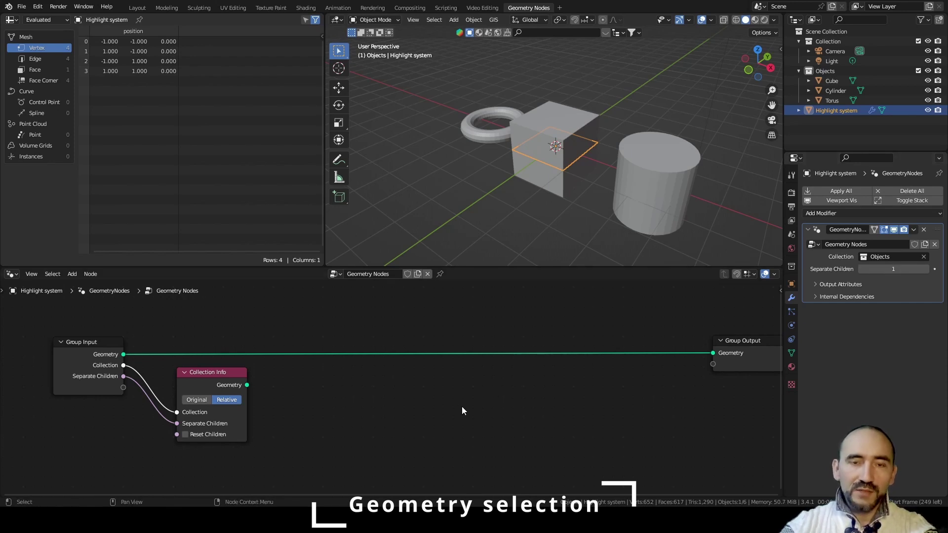
Move the Group Output node farther from Collection Info and add a second Group Input node above the geometry link
middle_drag(462, 407, 325, 421)
drag(599, 363, 716, 359)
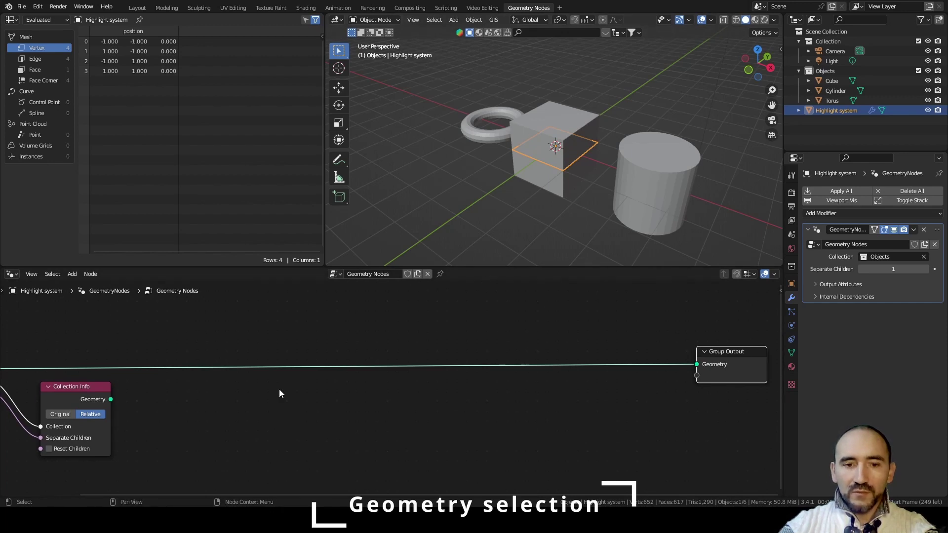
middle_drag(227, 418, 314, 434)
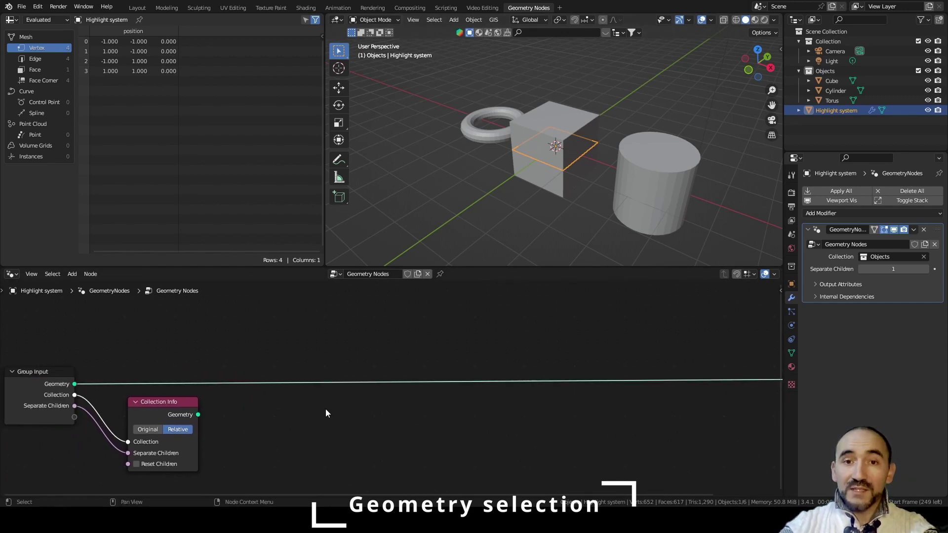
click(303, 415)
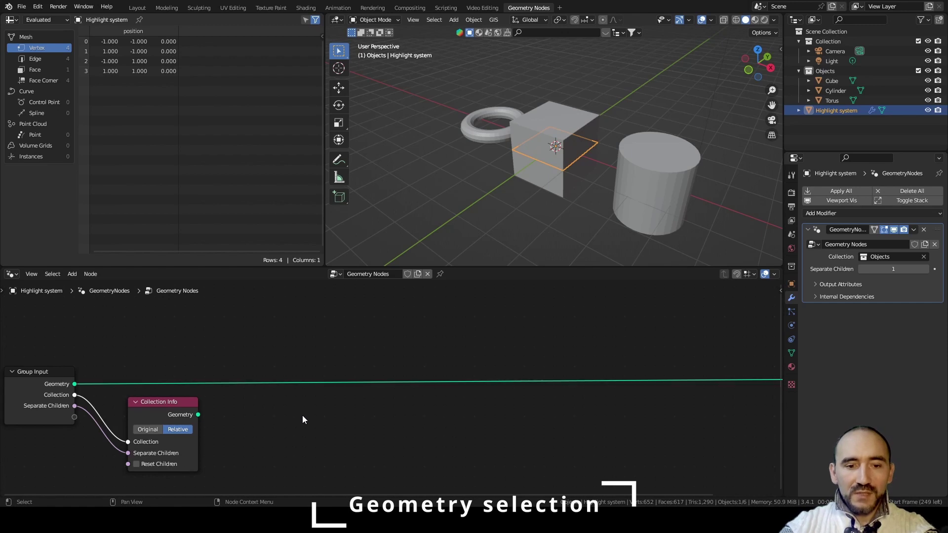
key(F3)
text(group i)
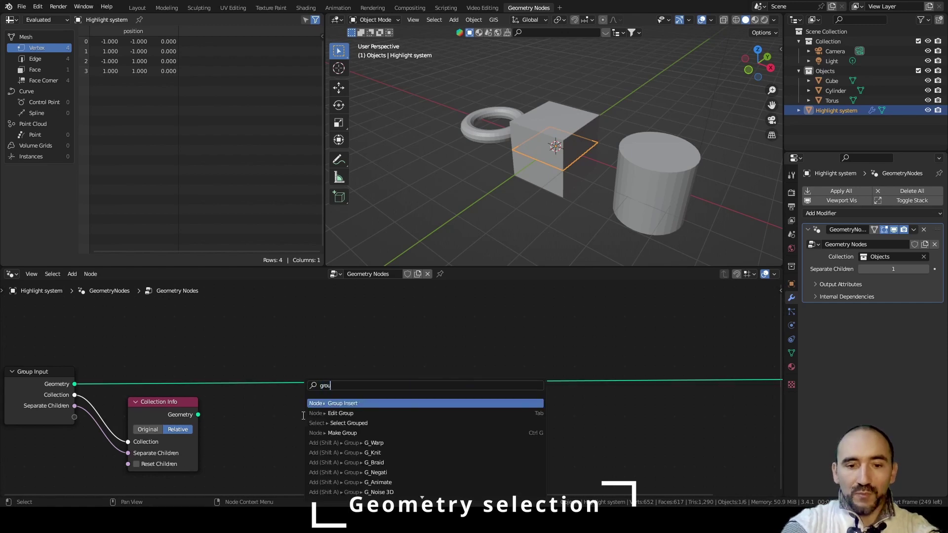
text(np)
key(Return)
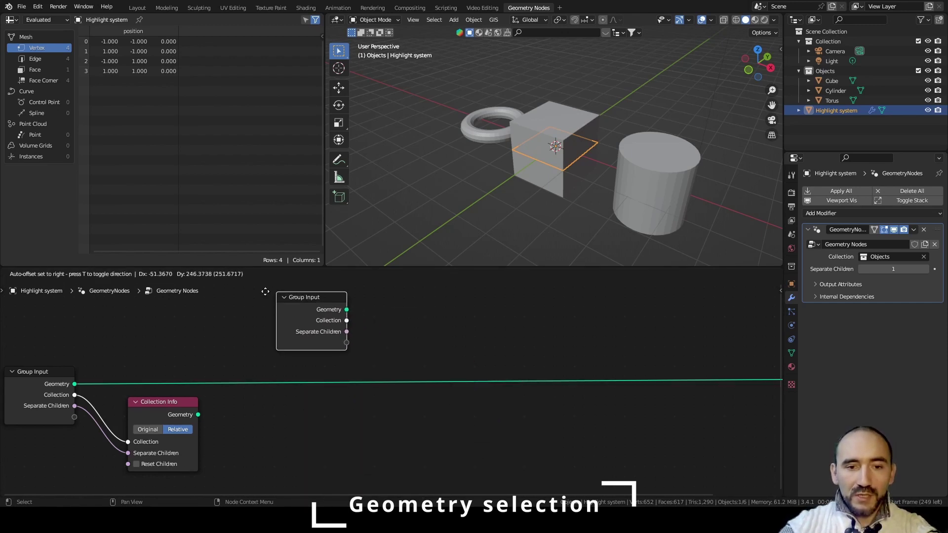
click(258, 316)
Add a new input to the node group after Separate Children and set its type to Integer
key(n)
click(776, 358)
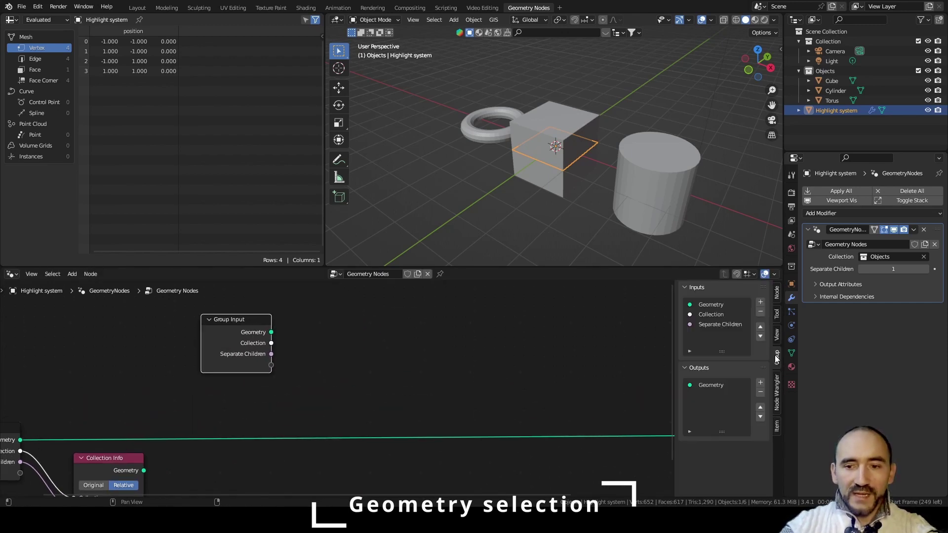
click(719, 324)
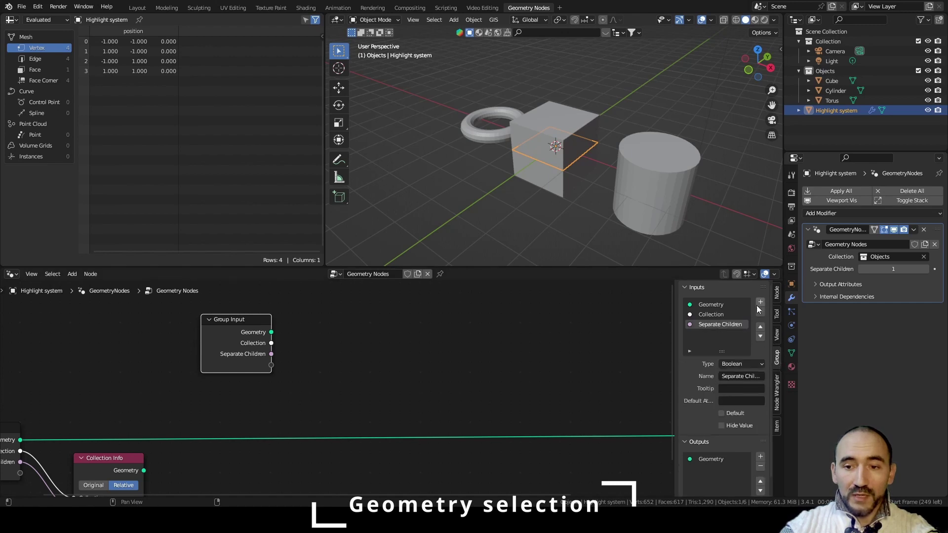
click(760, 303)
click(740, 364)
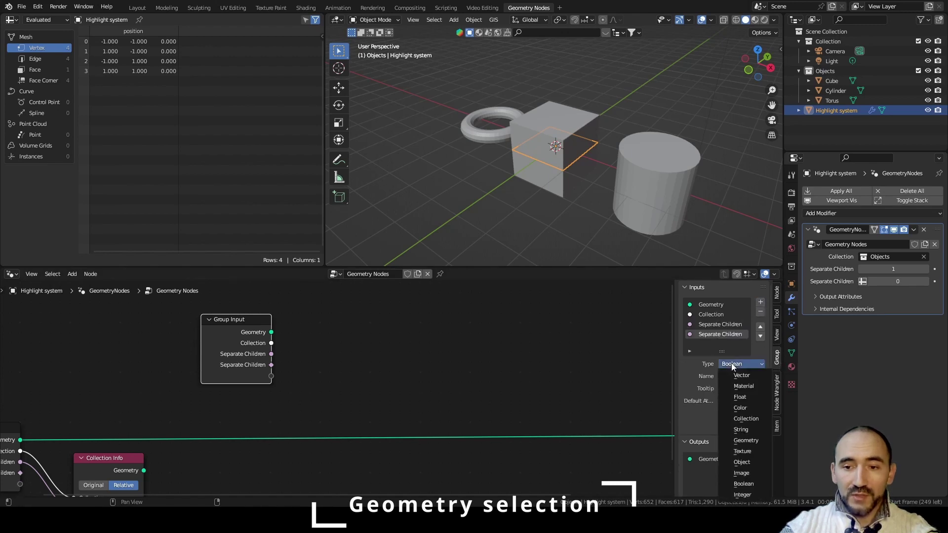
click(755, 436)
Rename the new integer group input to Index and set its minimum to 0
click(741, 376)
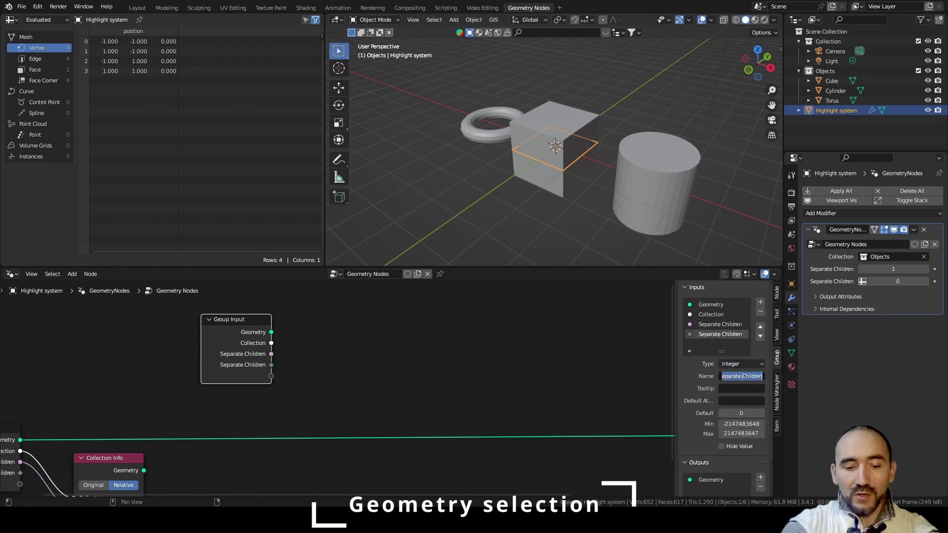
text(Index)
key(Return)
click(741, 424)
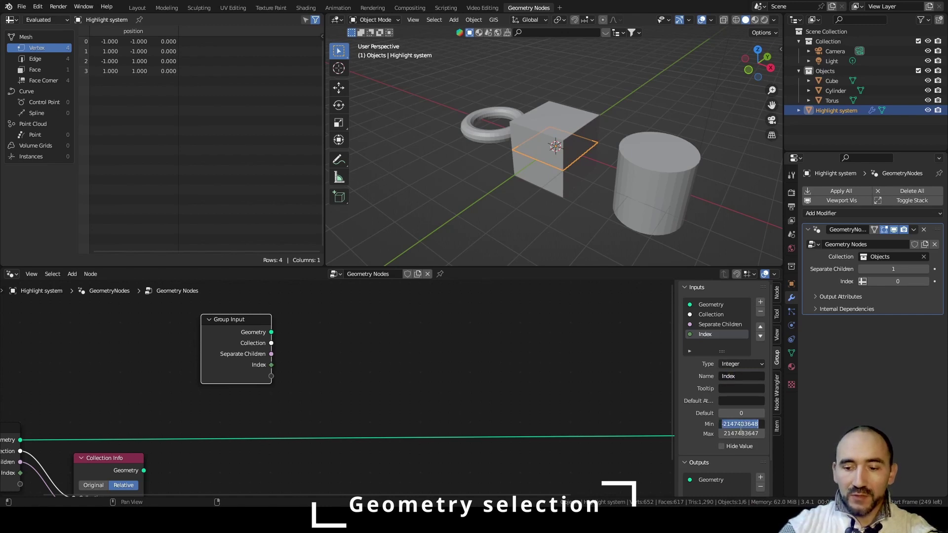
text(0)
key(Return)
Add a Domain Size node, feed it the Collection Info geometry, and place it directly beside the Collection Info node
scroll(444, 369, down, 1)
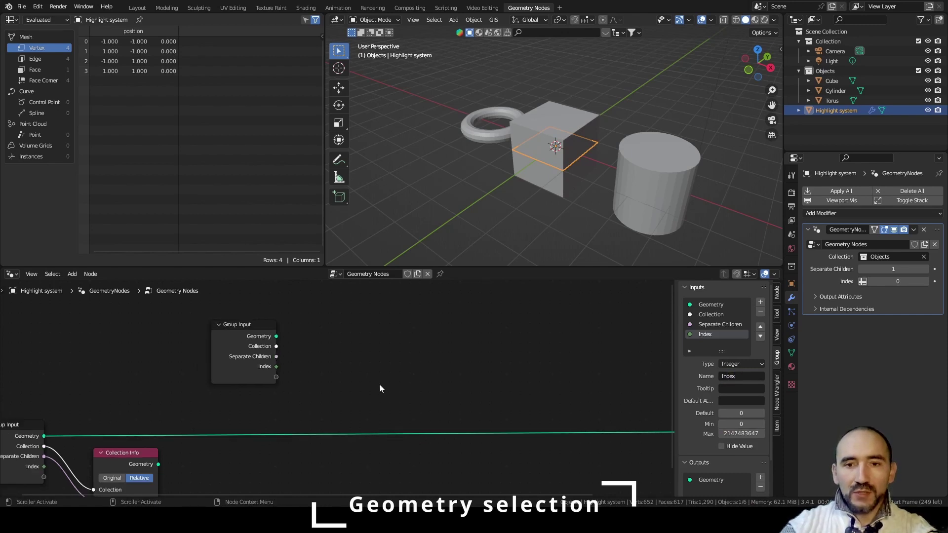
scroll(385, 372, down, 1)
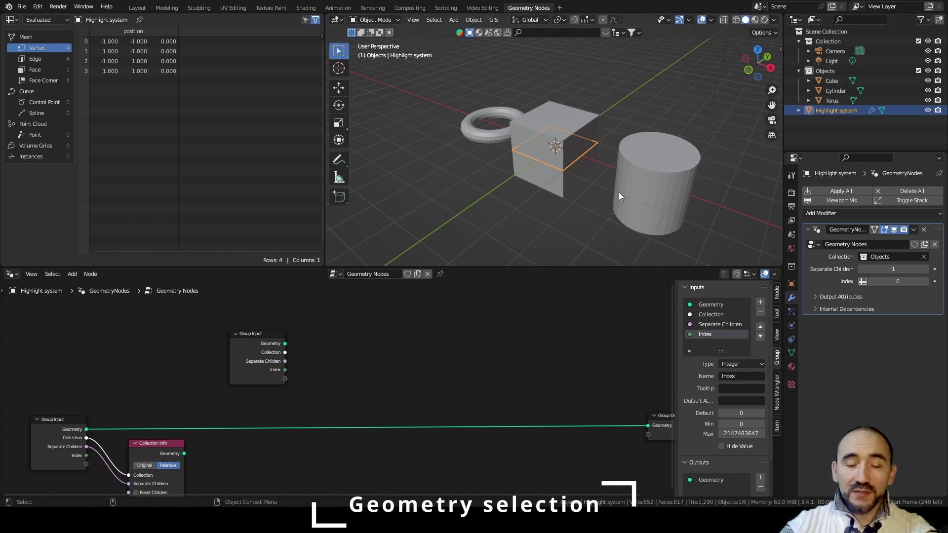
middle_drag(350, 367, 356, 356)
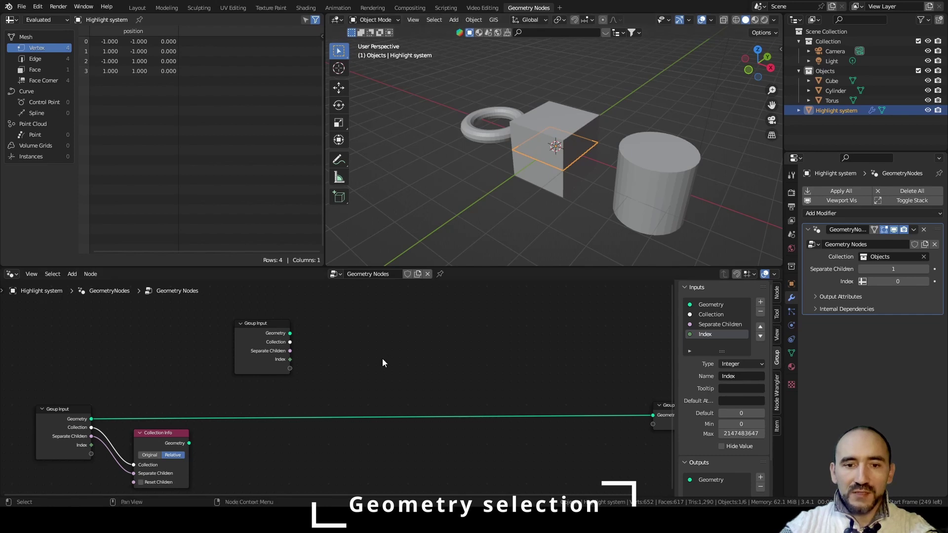
key(F3)
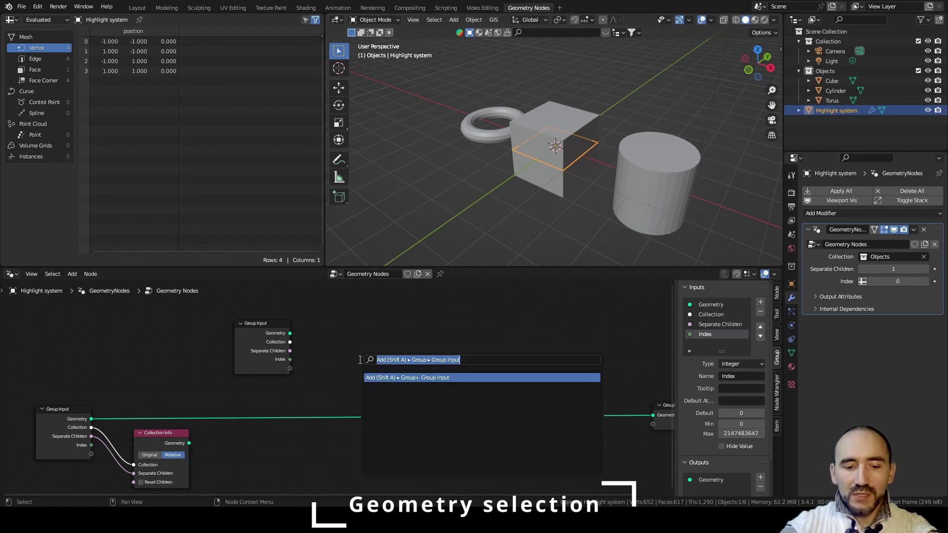
text(domain)
key(Return)
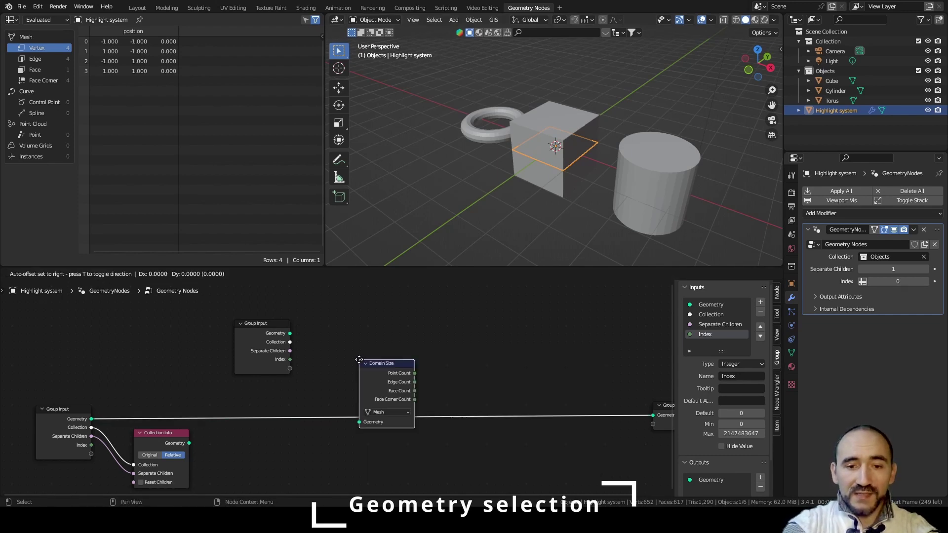
click(341, 336)
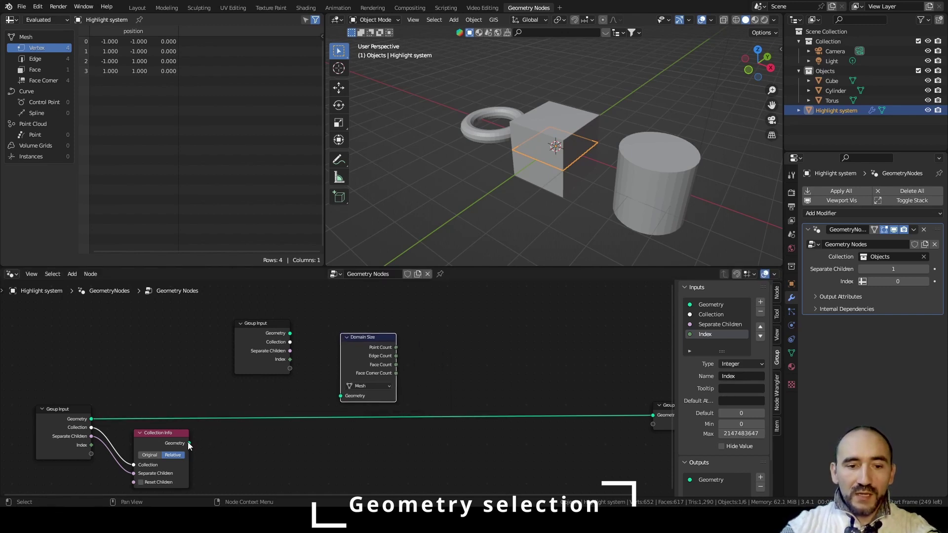
drag(189, 443, 340, 396)
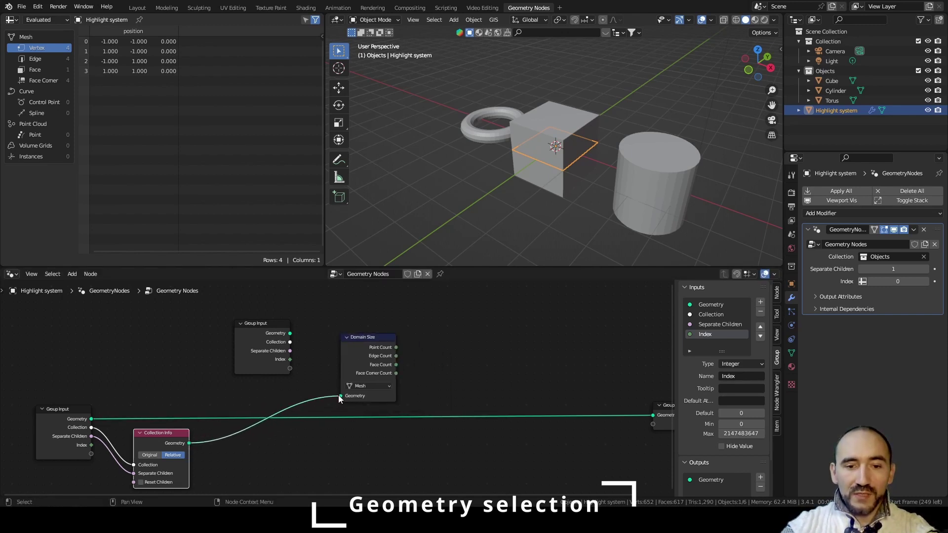
key(g)
click(238, 463)
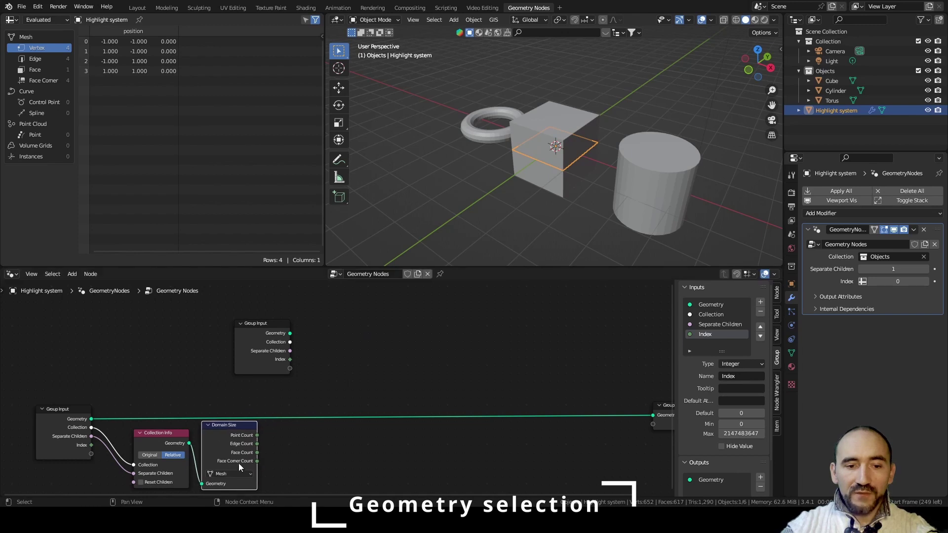
Set the Domain Size node's component type to Instances
scroll(291, 427, down, 1)
scroll(251, 432, up, 3)
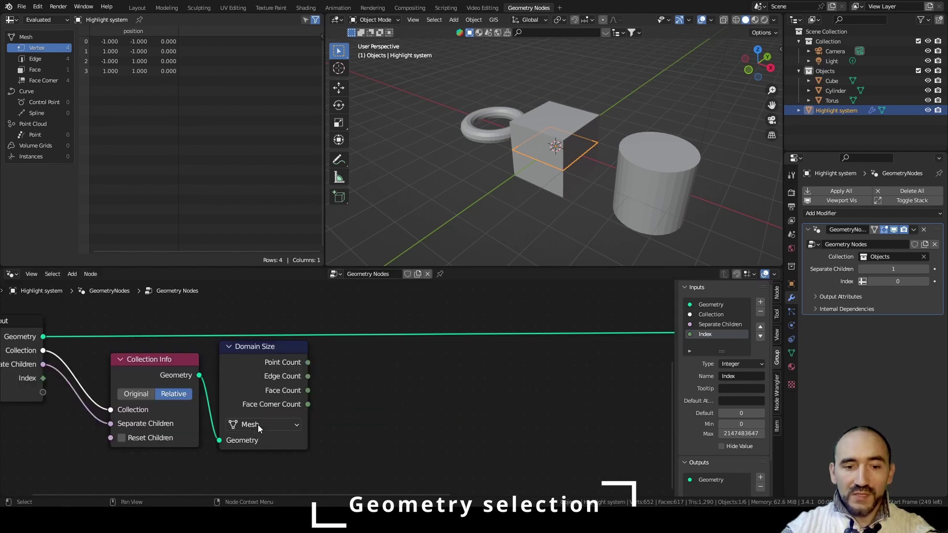
click(292, 423)
click(306, 388)
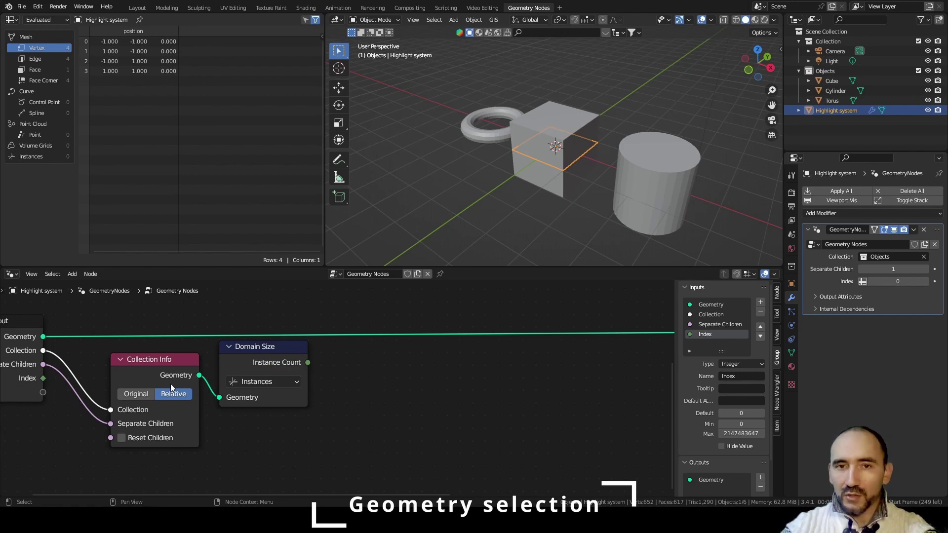
Add a Subtract math node fed by the Domain Size node's Instance Count and set its second value to 1
key(Home)
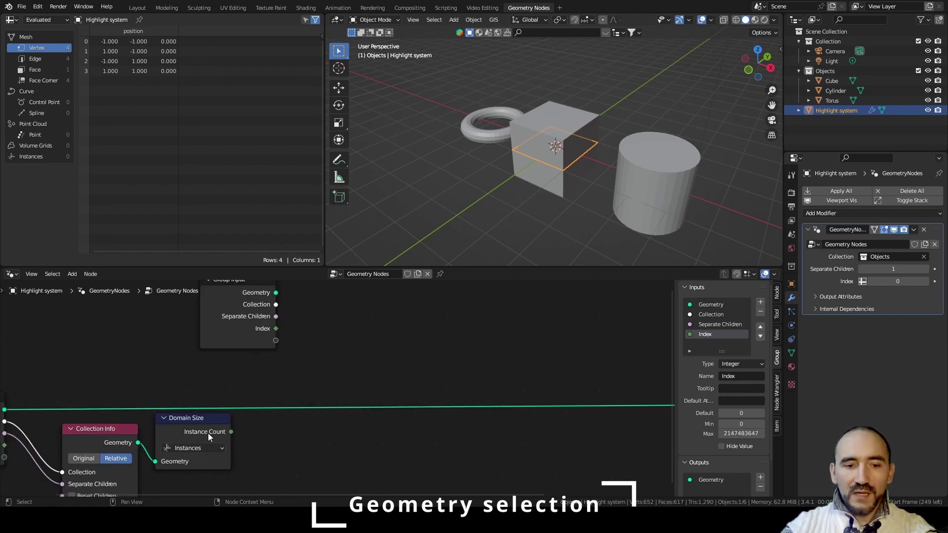
scroll(209, 433, down, 1)
middle_drag(278, 390, 236, 418)
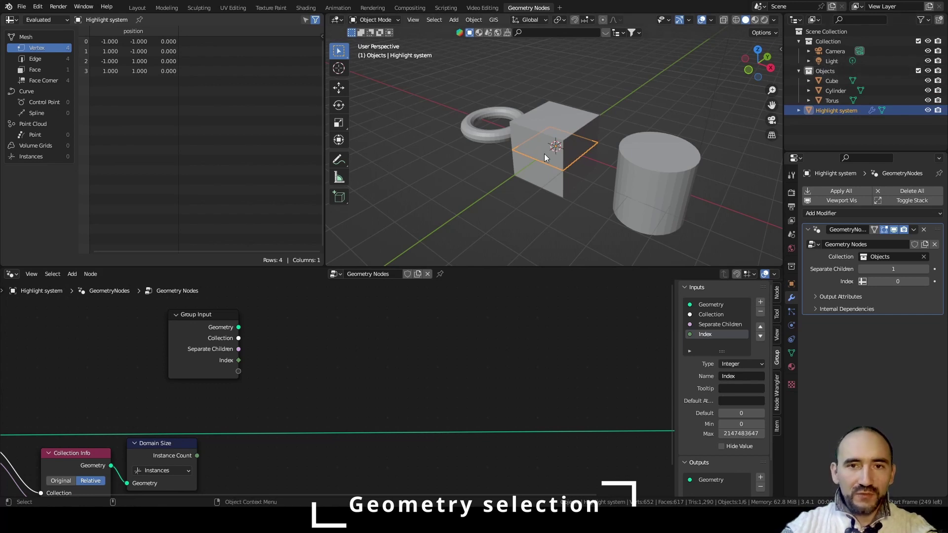
middle_drag(211, 426, 236, 372)
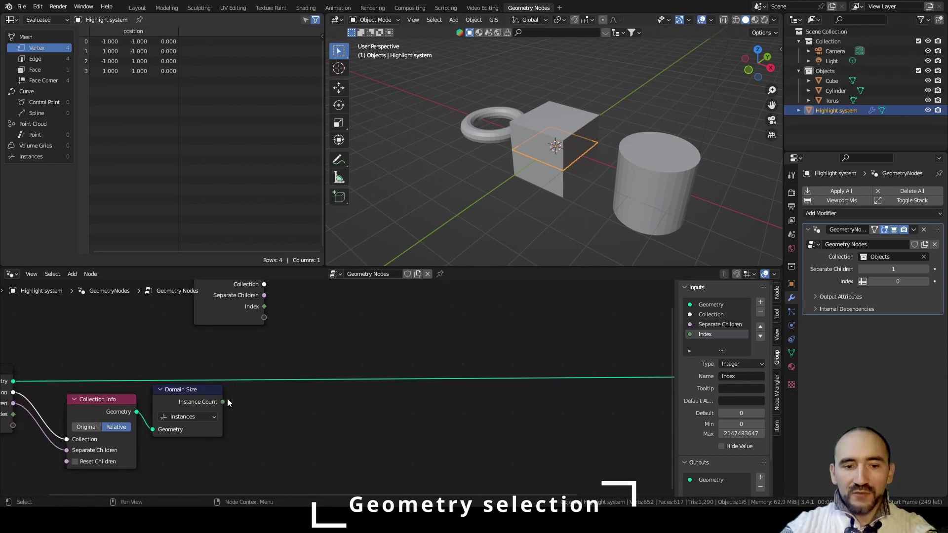
drag(227, 402, 260, 410)
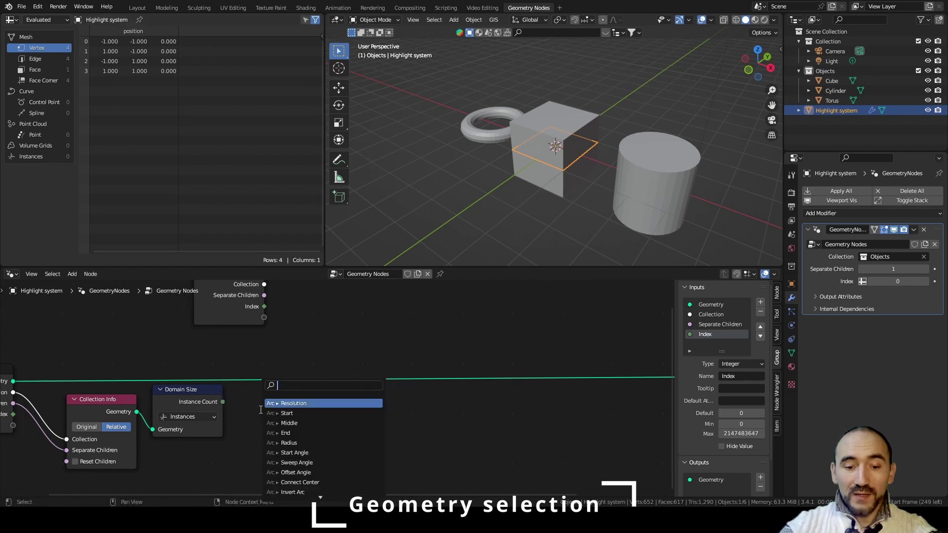
text(sub)
key(Return)
click(262, 444)
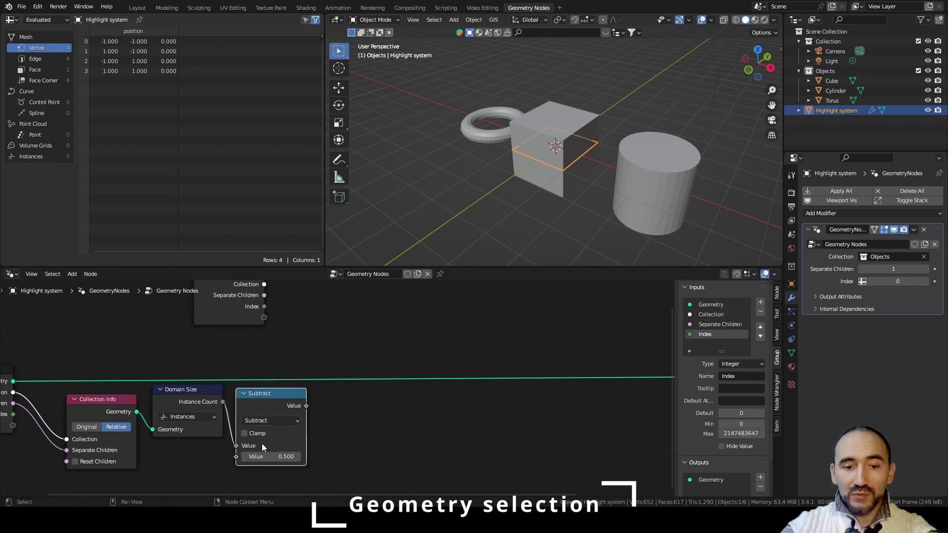
double_click(271, 457)
text(1)
key(Return)
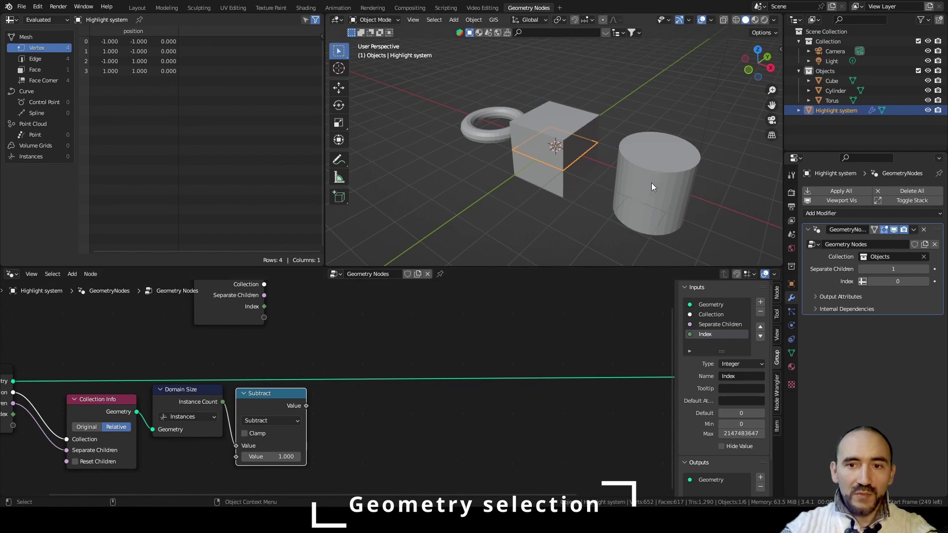
Add a Switch node beside the upper Group Input node and set its type to Integer
middle_drag(403, 281, 348, 335)
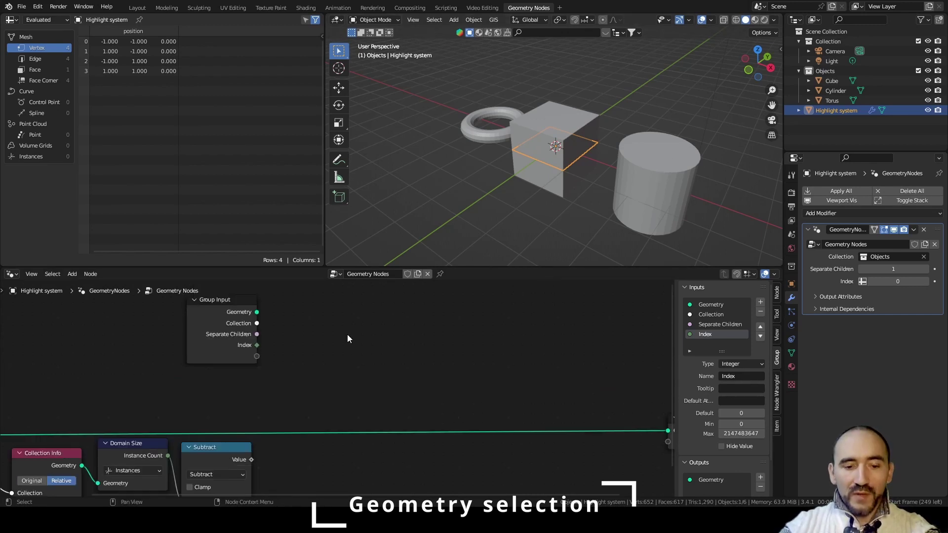
key(F3)
text(switch)
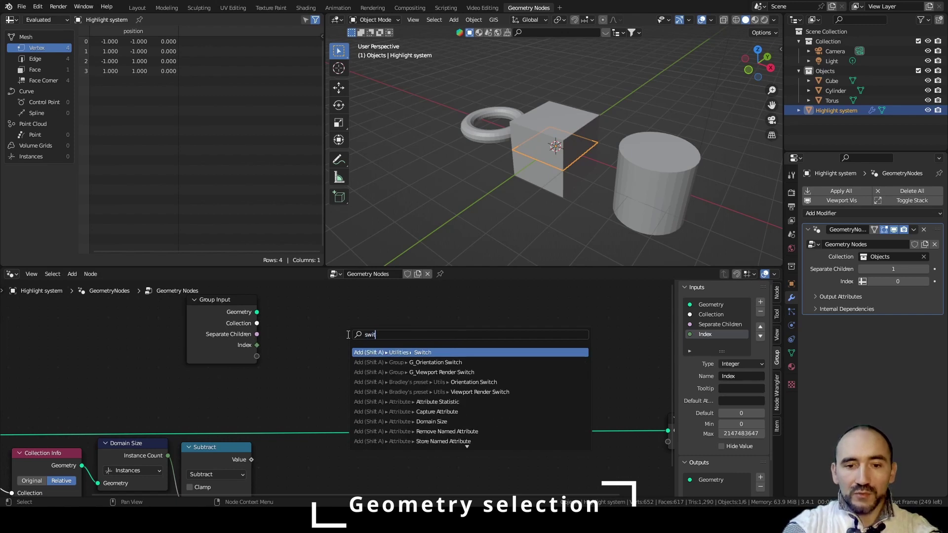
key(Return)
click(422, 347)
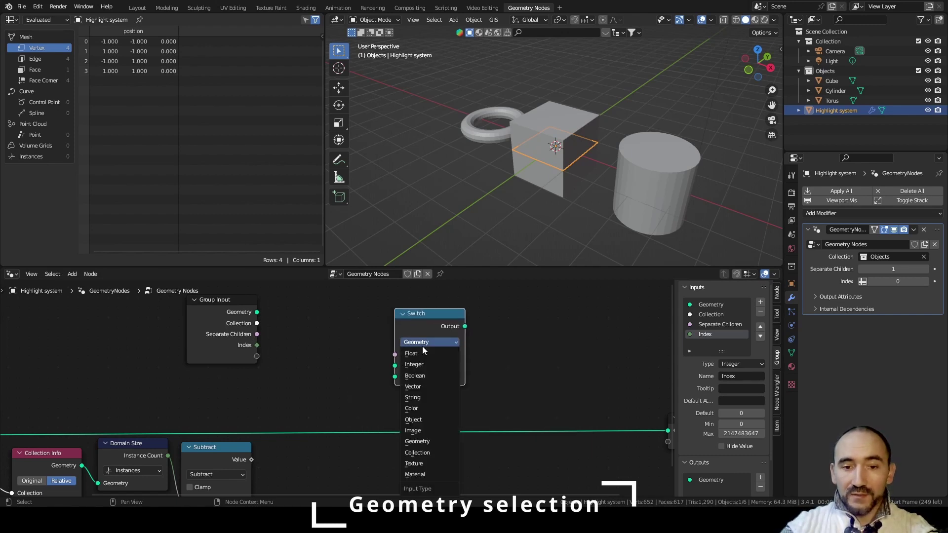
click(430, 366)
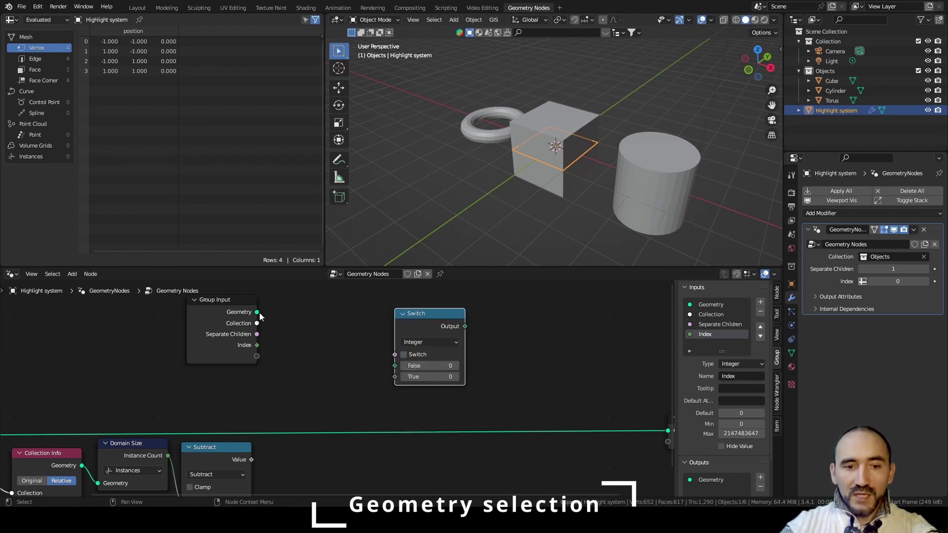
Add an integer Greater Than node with the group's Index as A and the Subtract node's result as B
drag(257, 345, 303, 349)
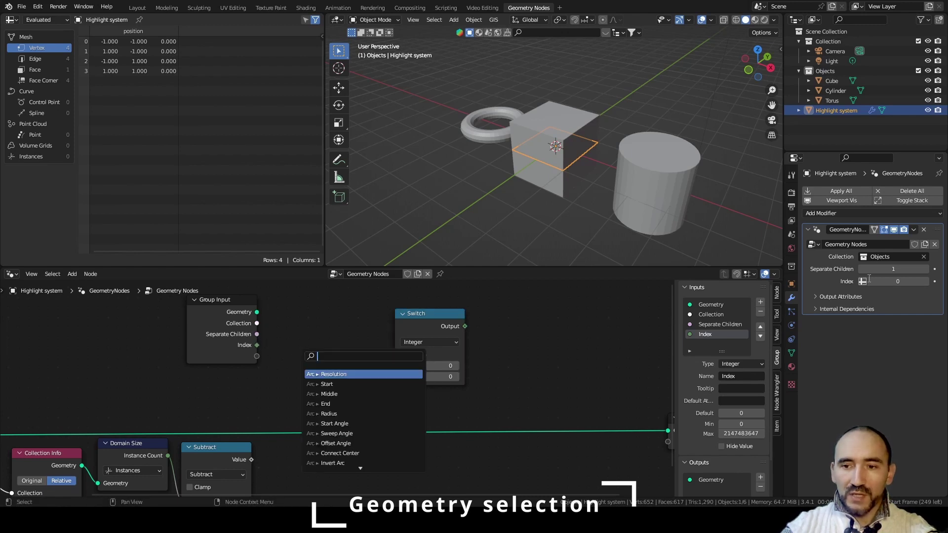
text(grea)
key(Return)
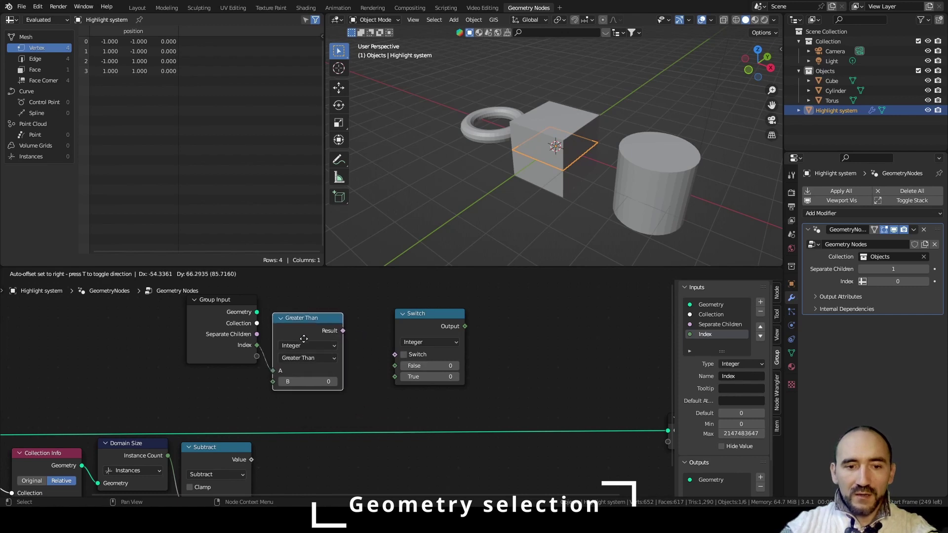
click(320, 336)
drag(251, 460, 289, 376)
Wire the Switch node with the Greater Than result as its condition, Index as False, and the Subtract value as True
middle_drag(390, 356, 303, 398)
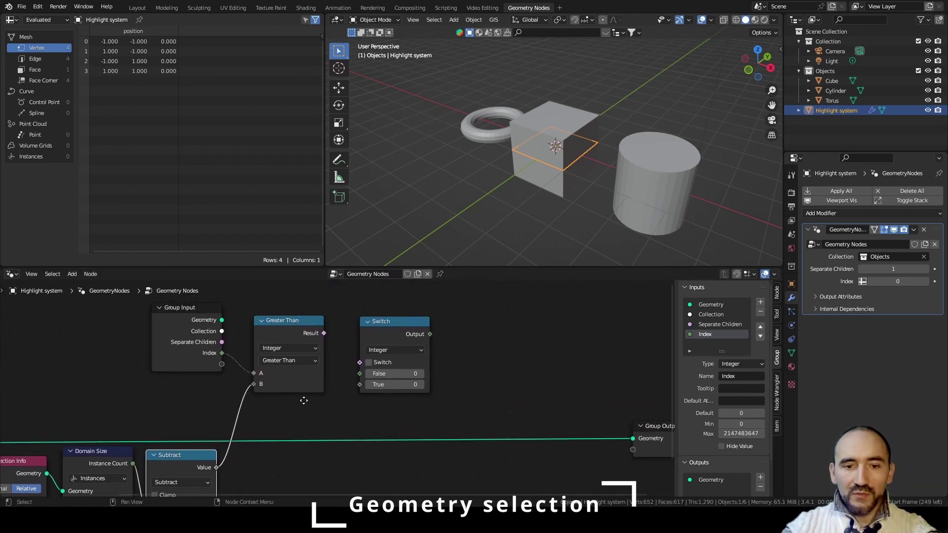
middle_drag(302, 398, 288, 404)
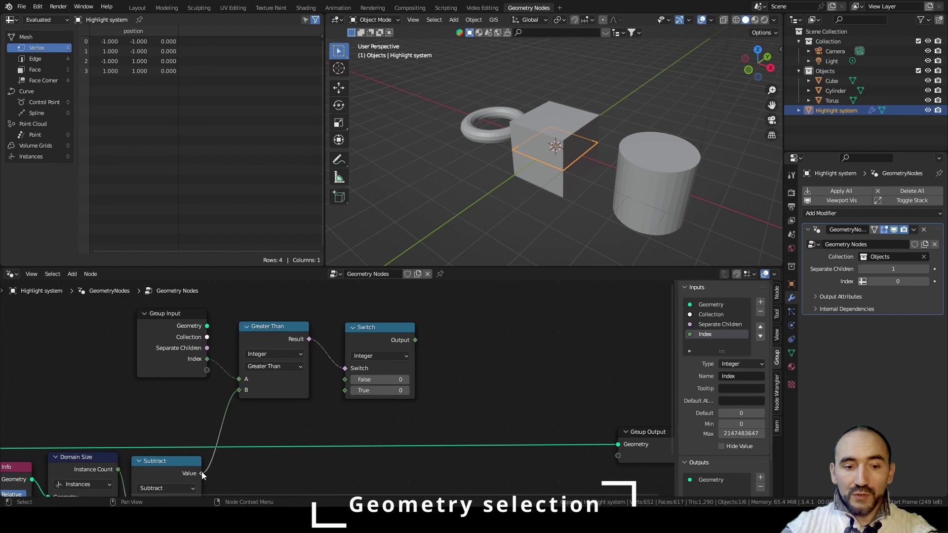
drag(202, 473, 346, 390)
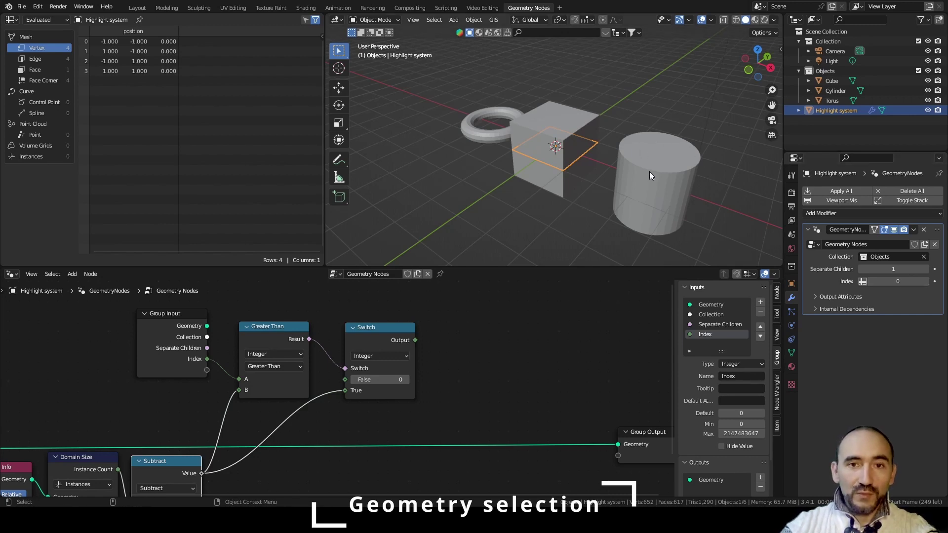
click(268, 354)
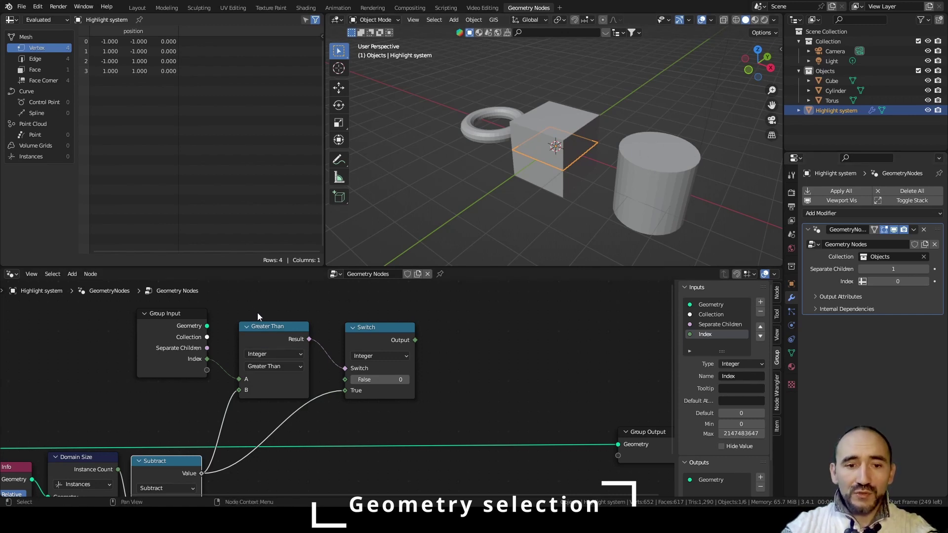
drag(258, 331, 259, 314)
drag(207, 379, 345, 399)
Arrange the collapsed Greater Than and Switch nodes beside the upper Group Input node and turn on node snapping
drag(272, 310, 280, 368)
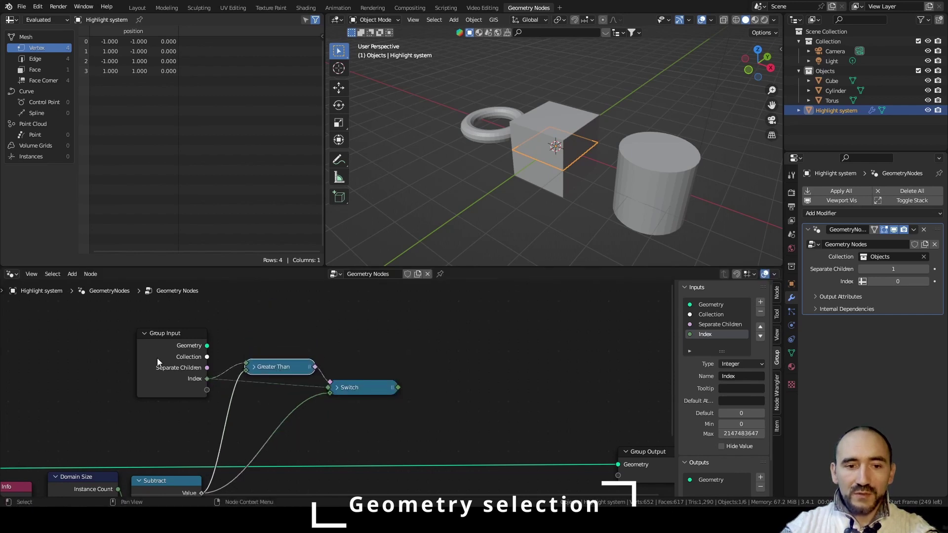
drag(158, 359, 170, 371)
middle_drag(221, 401, 270, 360)
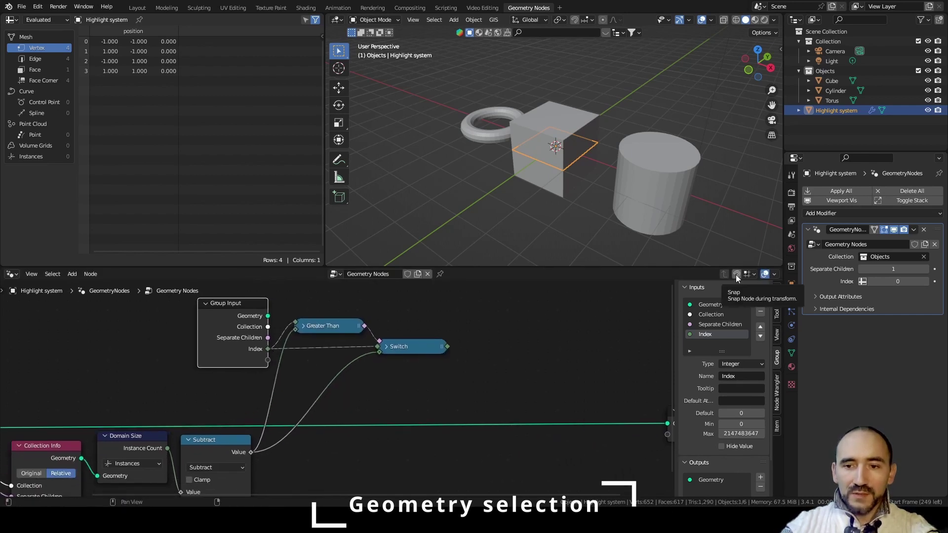
click(737, 274)
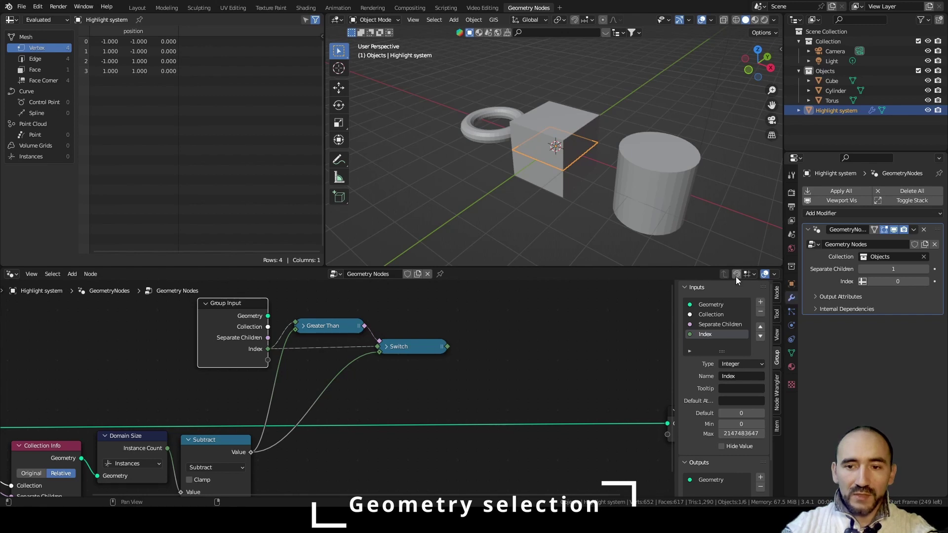
Cut the direct geometry link from Group Input to Group Output and move the Collection Info, Domain Size and Subtract nodes up
key(Home)
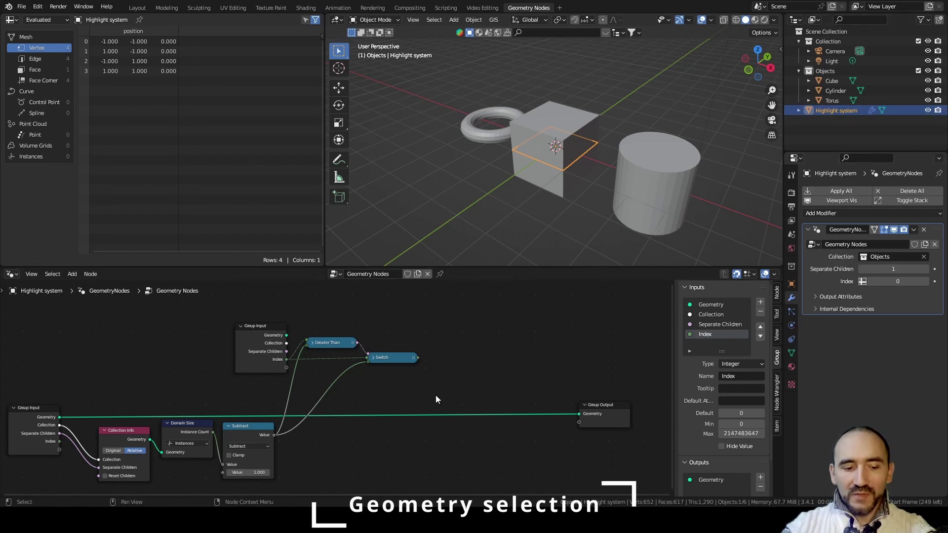
ctrl+right_drag(460, 387, 382, 446)
click(318, 437)
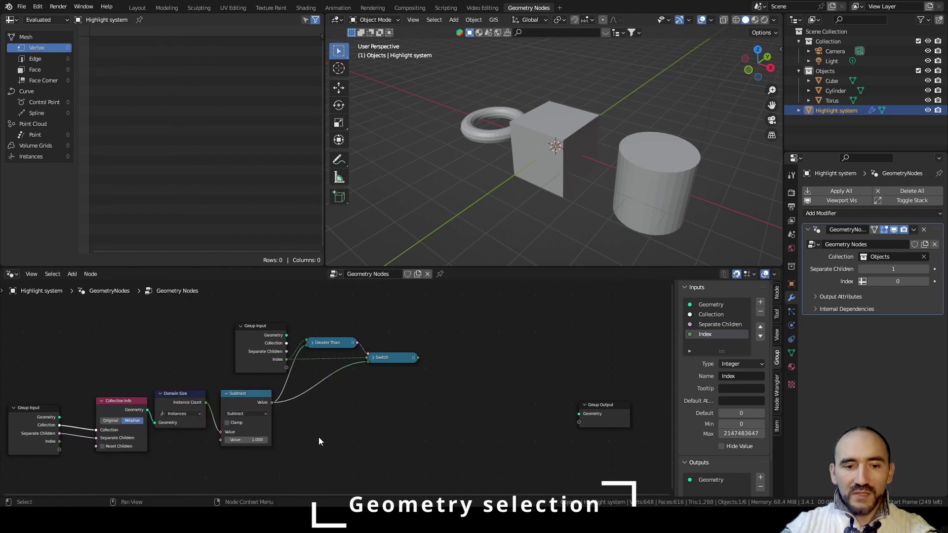
Add a Separate Geometry node between the Switch and Group Output nodes
scroll(445, 427, up, 3)
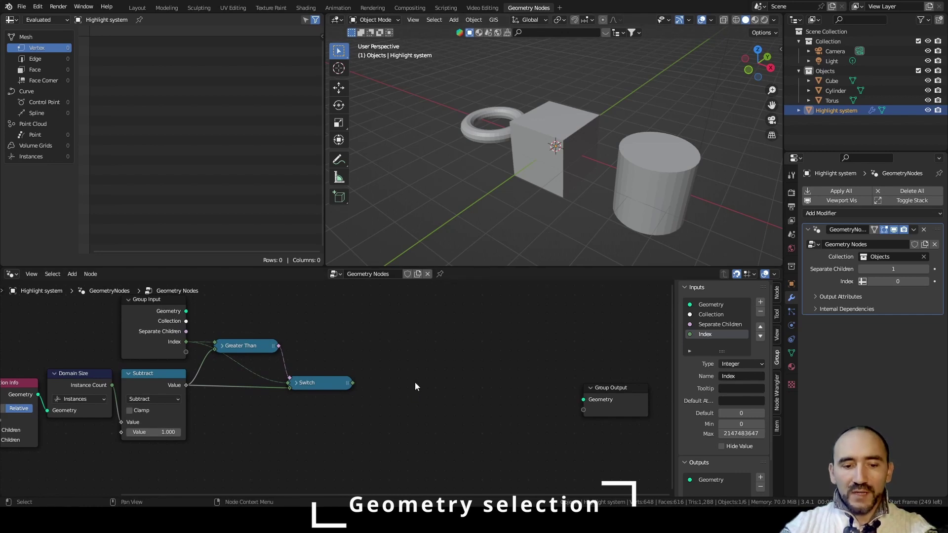
key(F3)
text(SEPARA)
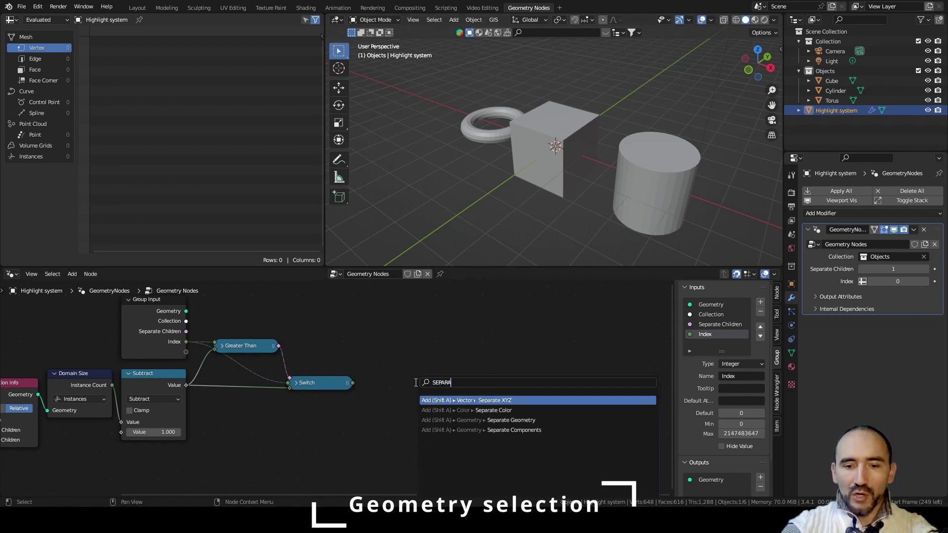
click(444, 420)
click(405, 381)
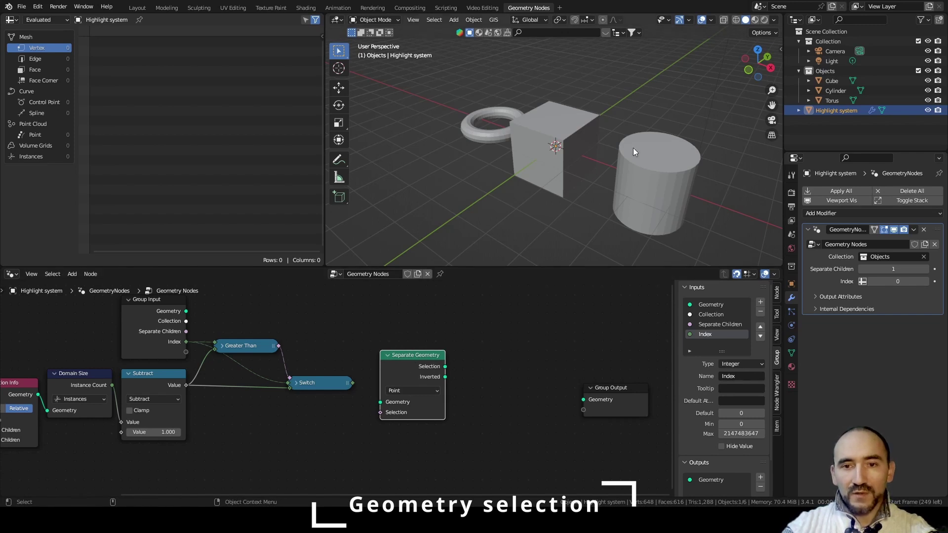
middle_drag(334, 423, 362, 407)
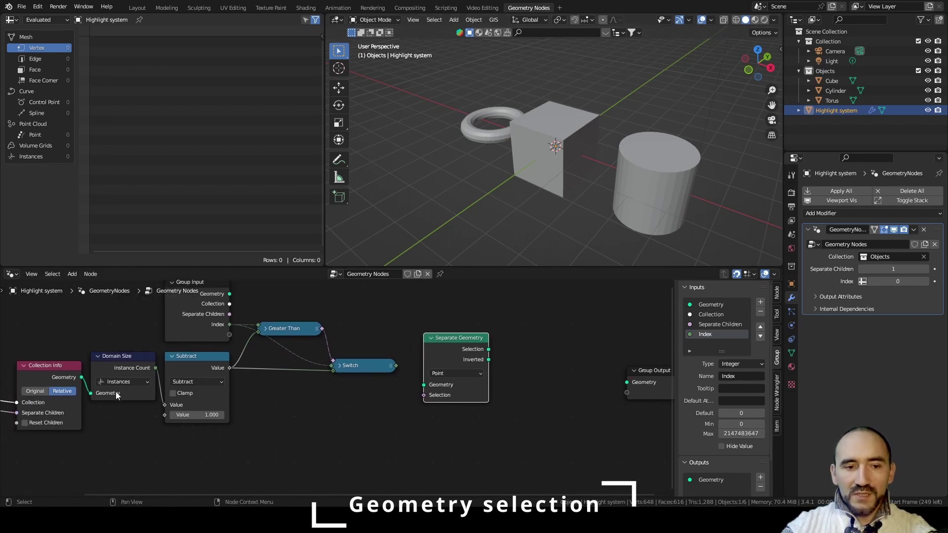
Feed the Collection Info geometry into Separate Geometry, set its domain to Instance, and space the nodes out with Separate Geometry nearer Group Output
drag(81, 377, 423, 384)
click(448, 374)
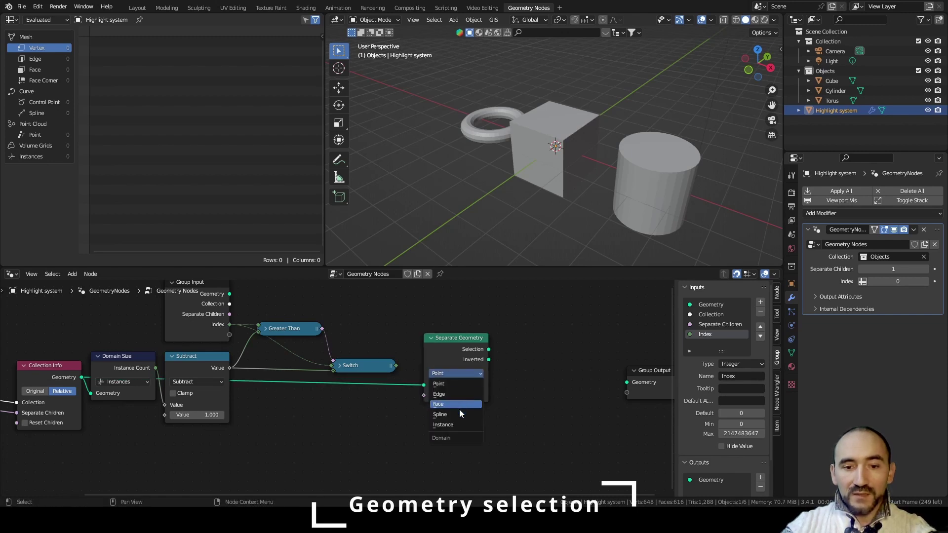
click(458, 425)
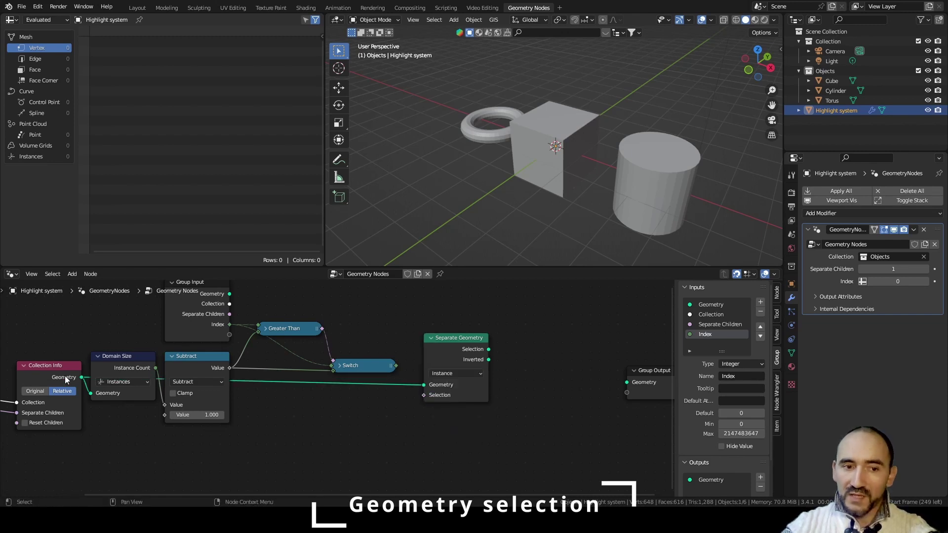
drag(127, 367, 124, 335)
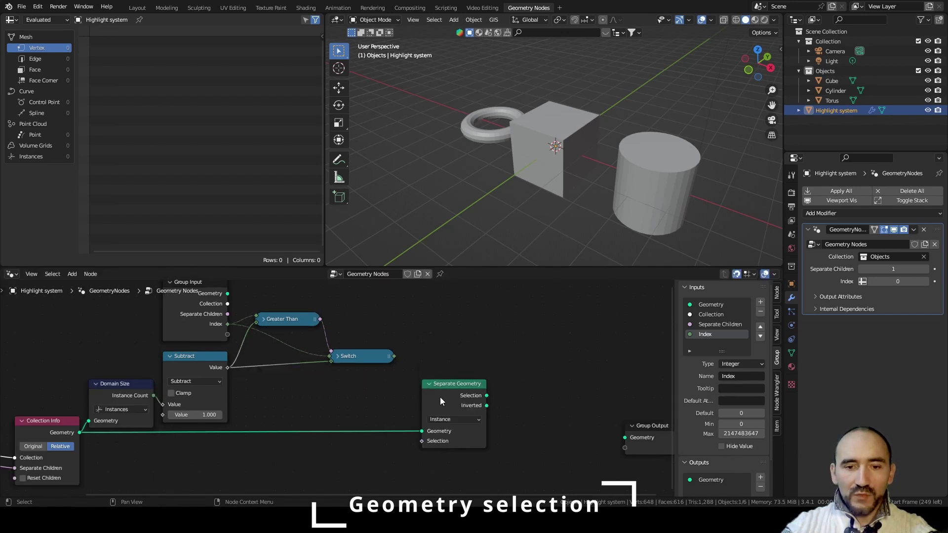
drag(440, 397, 505, 397)
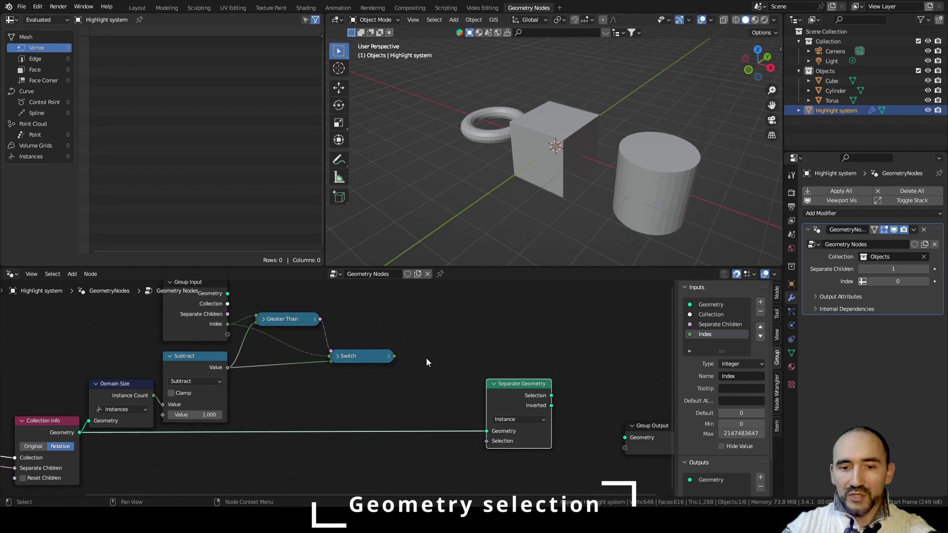
Add an Integer Equal comparison node between Switch and Separate Geometry, with the Switch output feeding its A input
scroll(427, 362, up, 2)
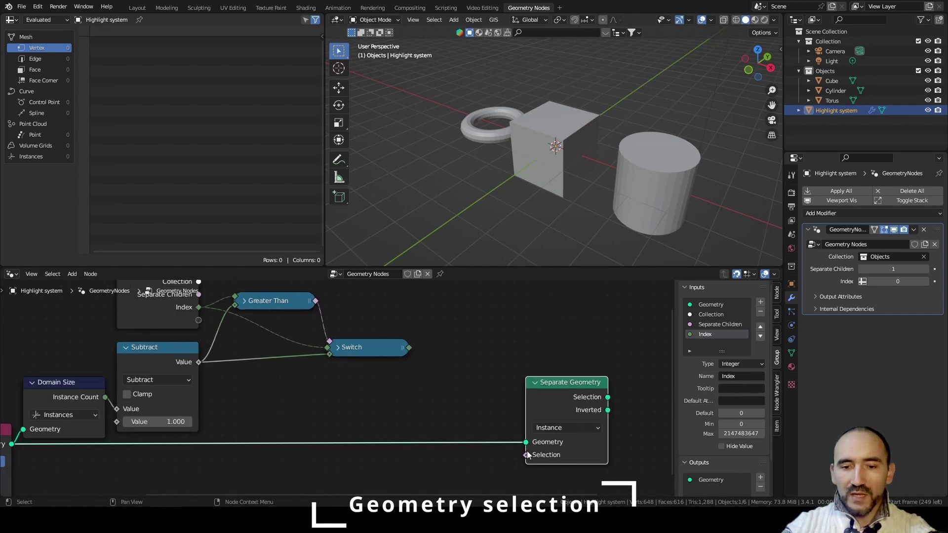
click(390, 396)
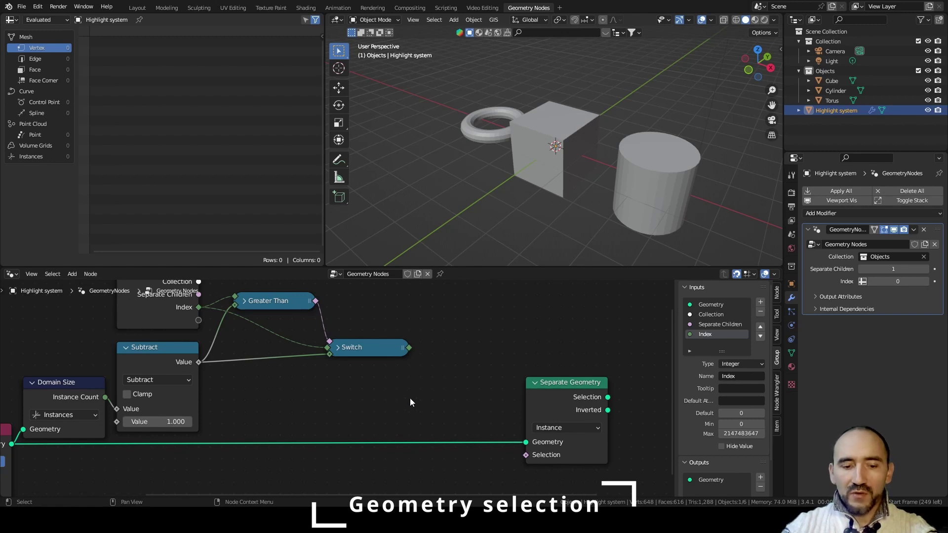
drag(409, 347, 448, 375)
text(equal)
key(Return)
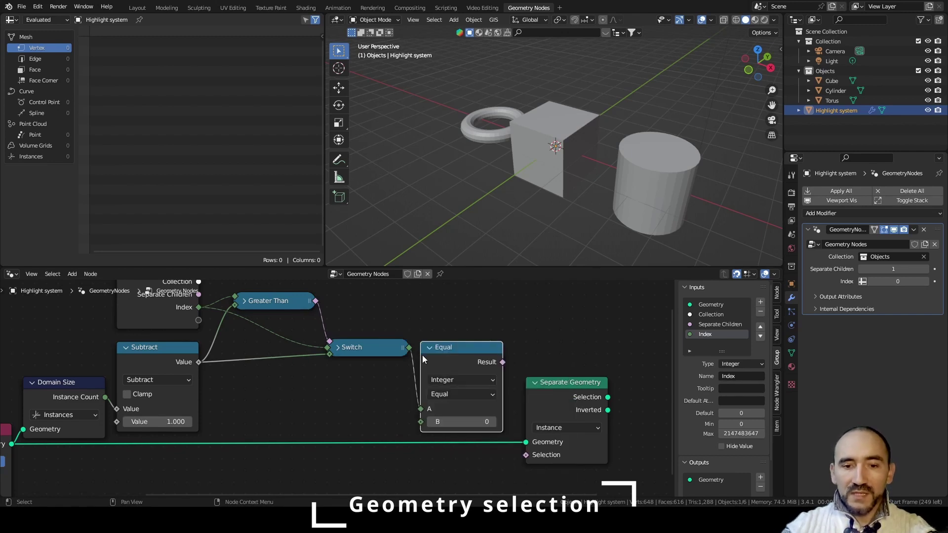
click(423, 355)
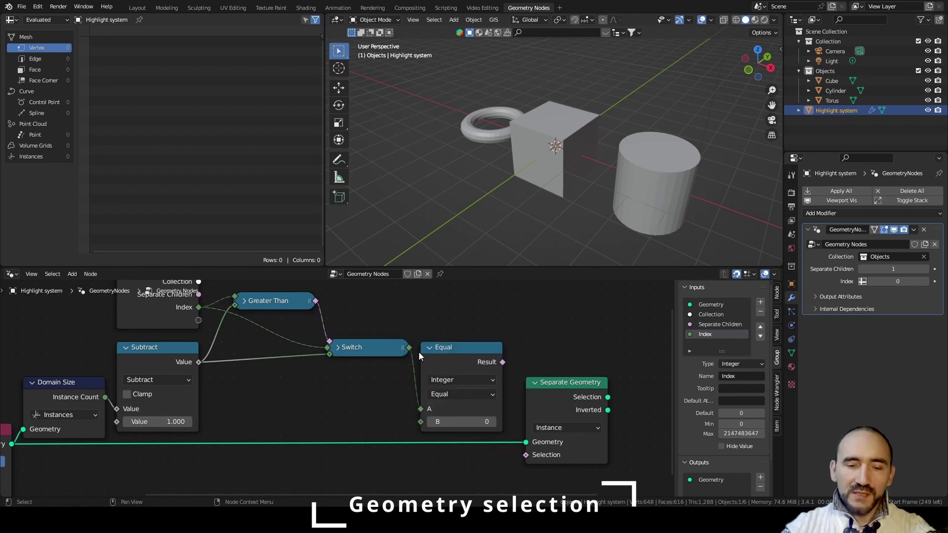
Add an Index node connected to the Equal node's B input, and feed the Equal result into the Separate Geometry selection
key(shift+a)
text(index)
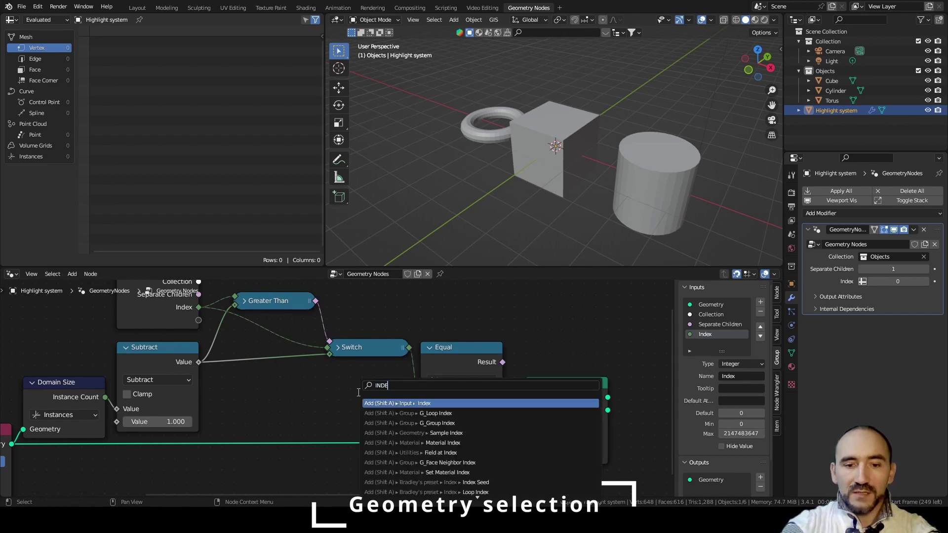
key(Return)
click(322, 404)
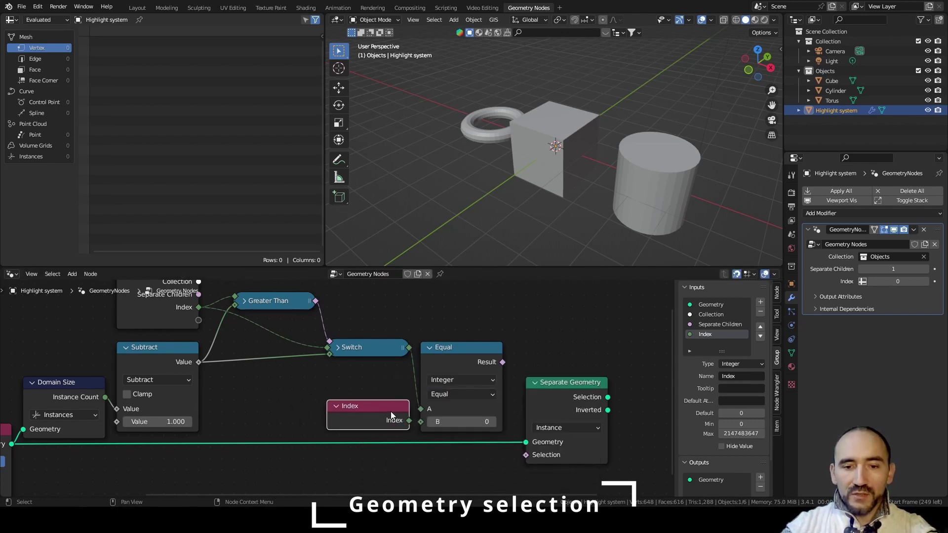
drag(409, 420, 419, 423)
drag(502, 362, 522, 457)
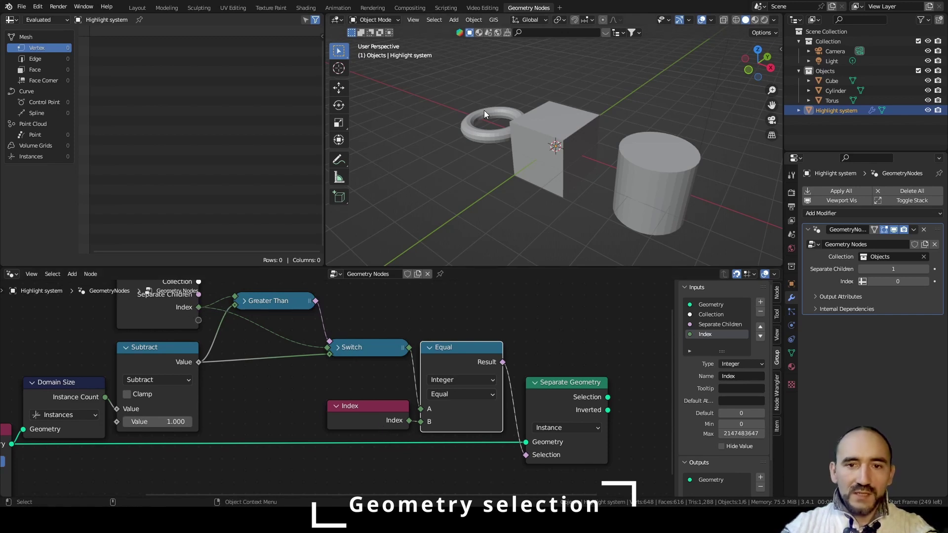
Move the Group Output node farther from Separate Geometry and connect the Selection output to its Geometry input
middle_drag(556, 390, 364, 348)
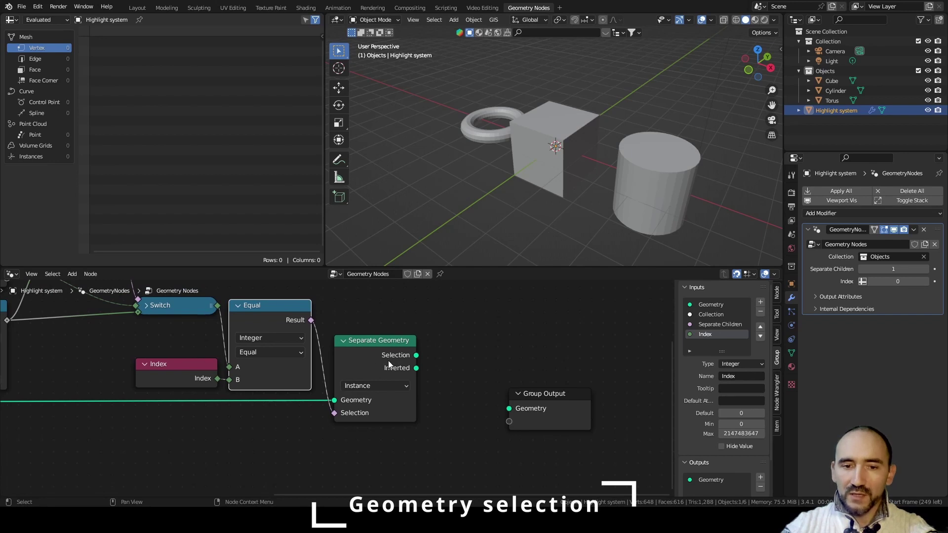
drag(550, 402, 608, 360)
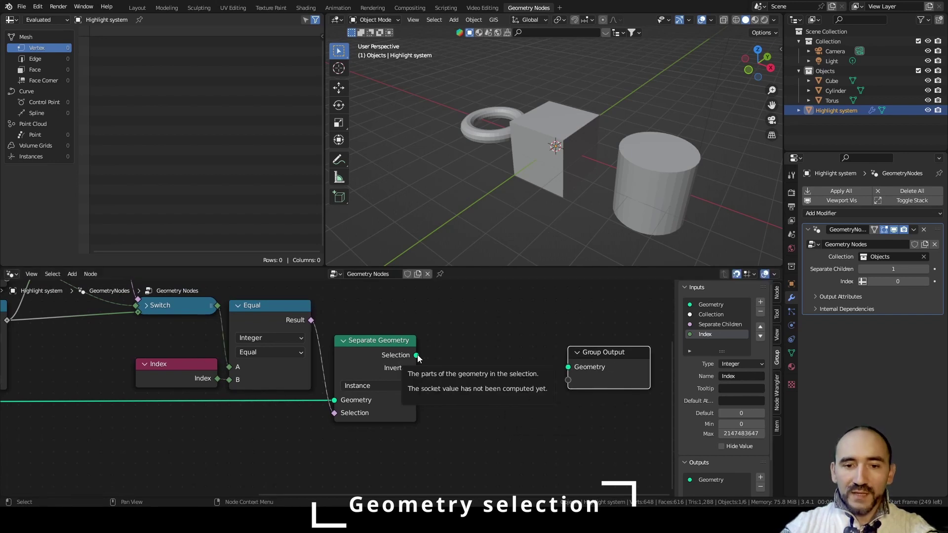
drag(416, 355, 569, 366)
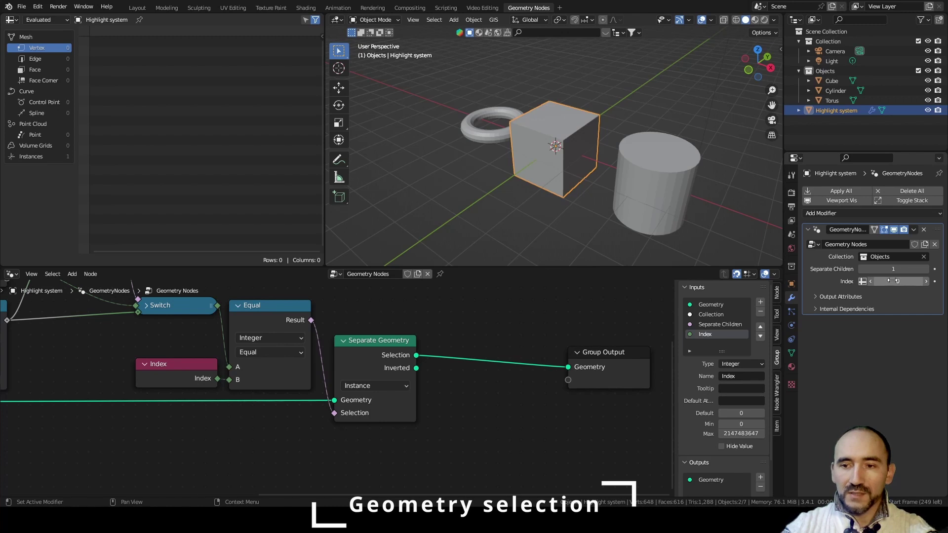
Test the object selection by raising the modifier's Index to 1 and 2
middle_drag(574, 140, 514, 160)
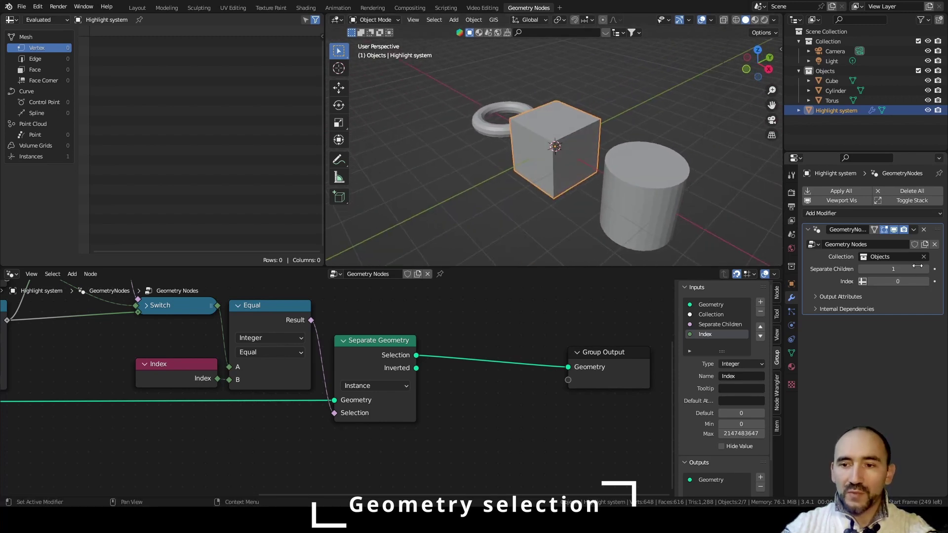
click(926, 281)
middle_drag(590, 179, 608, 167)
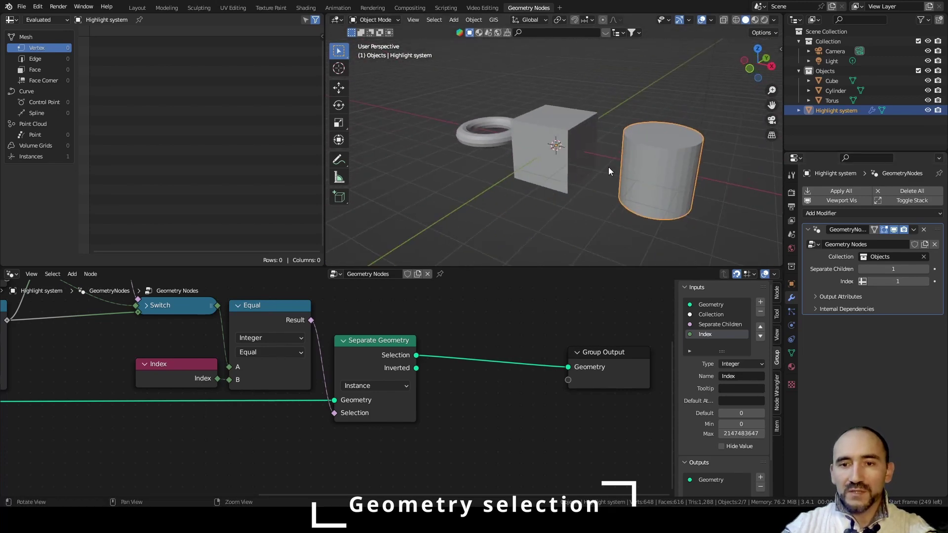
click(927, 281)
Enclose the nodes from Domain Size to Separate Geometry in a frame labelled "Geometry selection"
scroll(375, 403, down, 4)
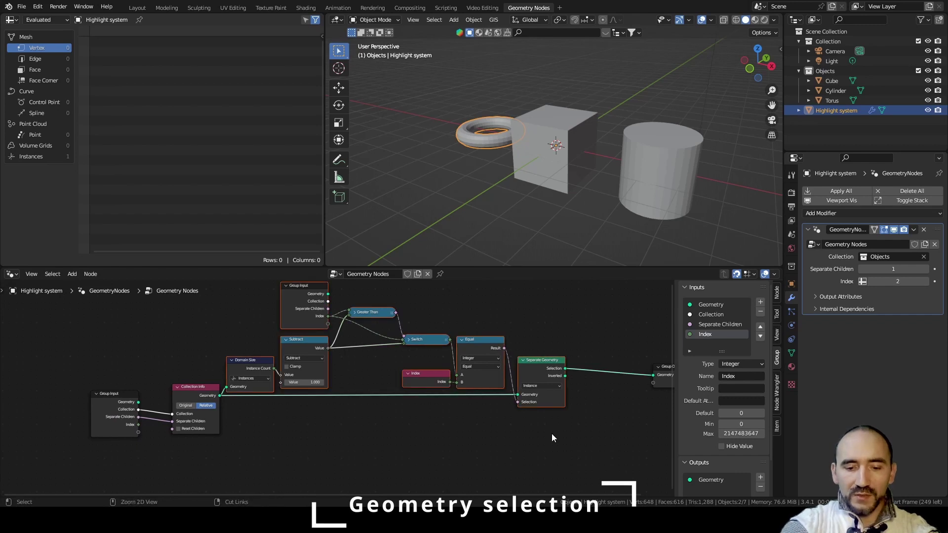
key(ctrl+j)
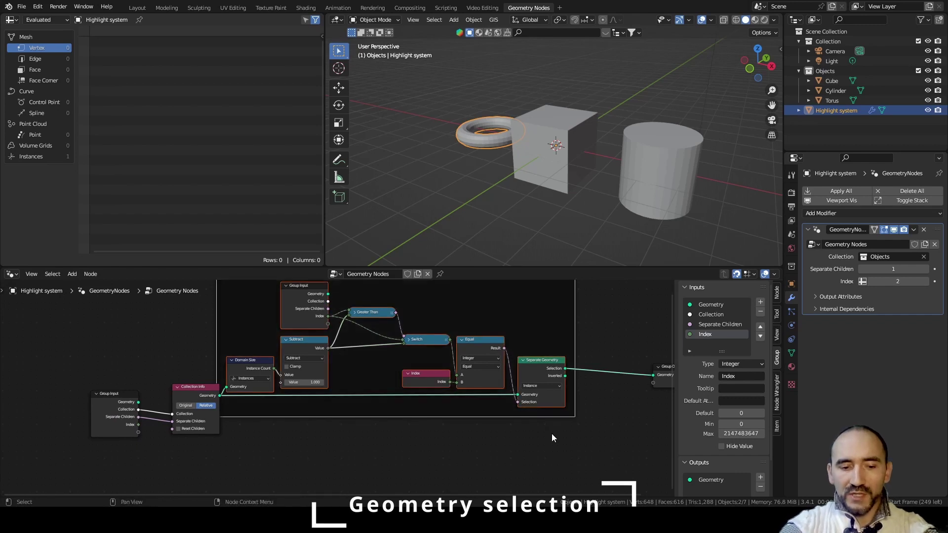
key(Home)
key(F2)
text(Geometry sele)
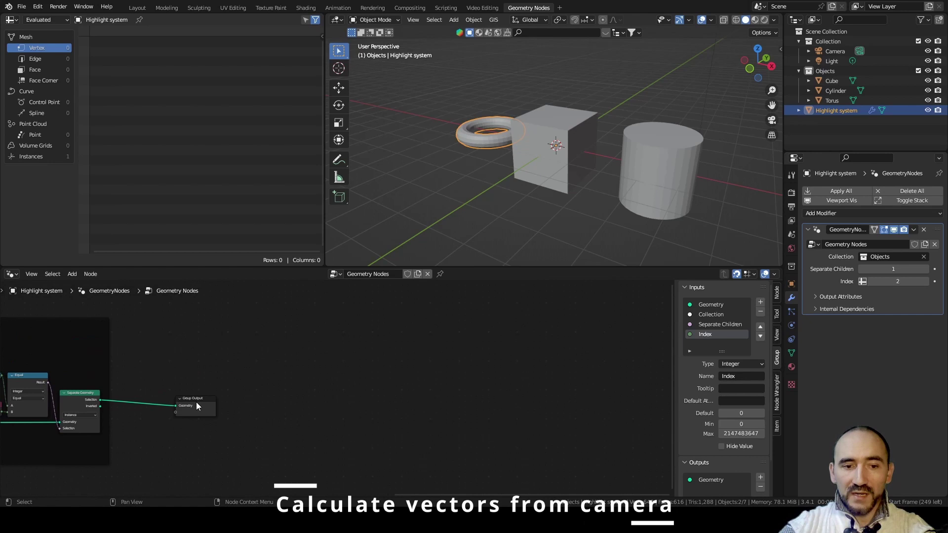
Annotate the empty node area with a blue triangular camera and a blue diamond, marking the diamond's two far edges with magenta crosses
middle_drag(553, 163, 620, 159)
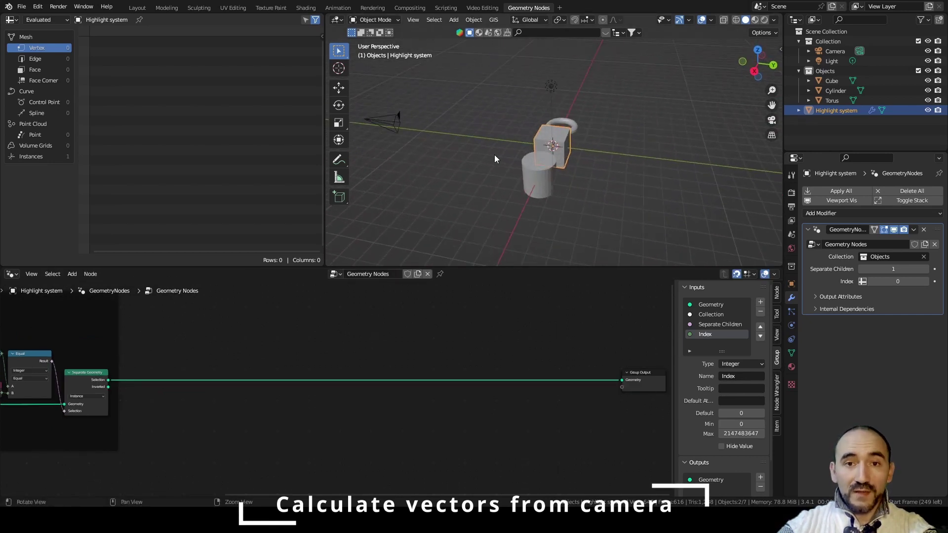
middle_drag(494, 155, 557, 158)
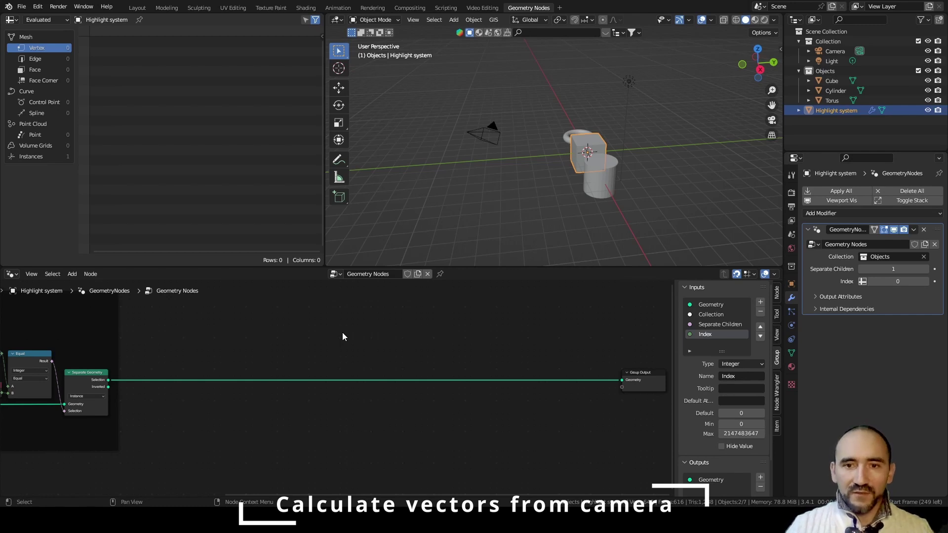
middle_drag(311, 379, 298, 298)
key(t)
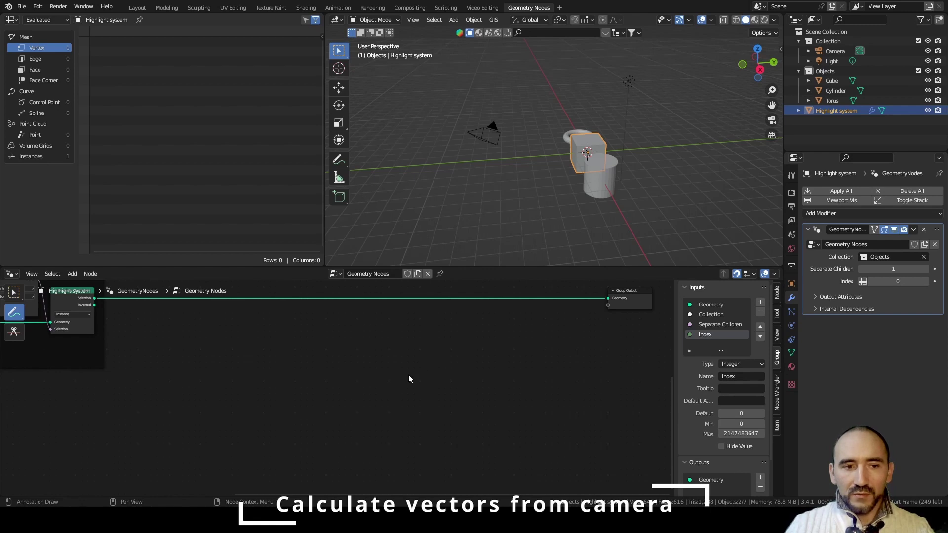
mouse_move(307, 395)
mouse_down()
mouse_move(232, 419)
mouse_move(303, 395)
mouse_up()
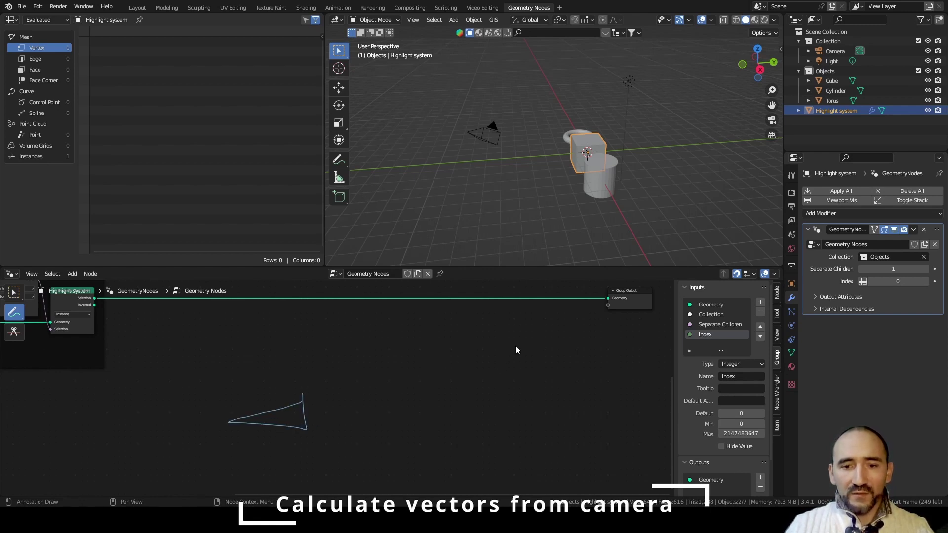
mouse_move(514, 349)
mouse_down()
mouse_move(483, 386)
mouse_move(565, 393)
mouse_move(524, 340)
mouse_move(509, 355)
mouse_up()
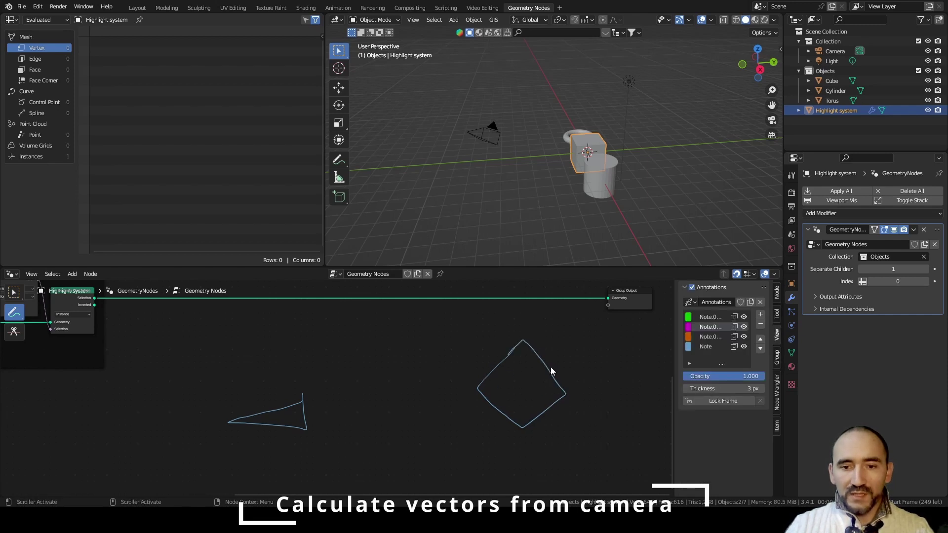
drag(553, 360, 541, 373)
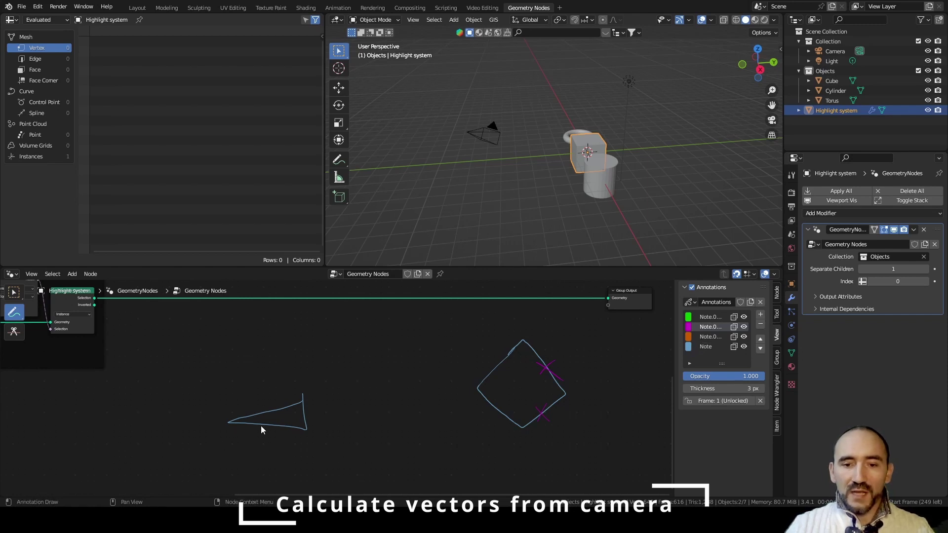
Draw two orange annotation arrows from the camera's apex to the diamond's two near edges
click(709, 338)
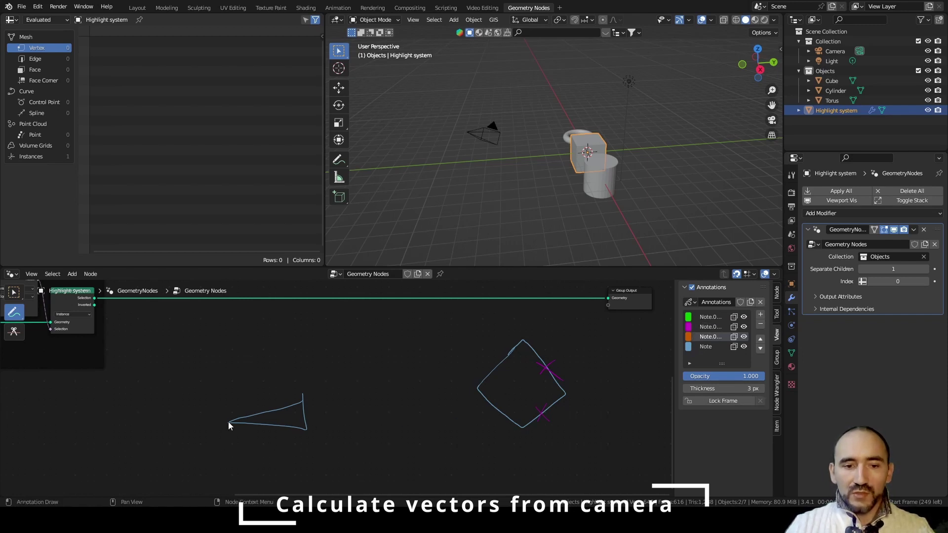
drag(228, 421, 496, 411)
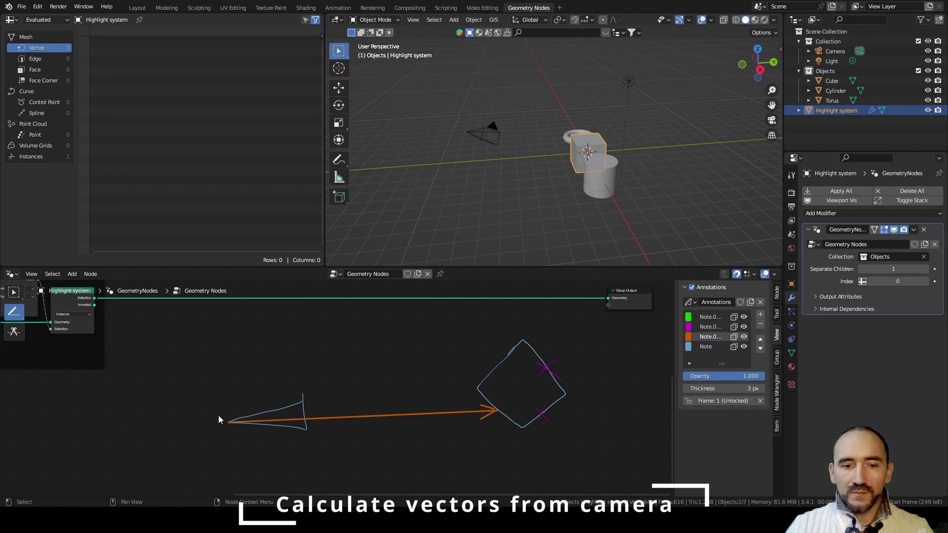
drag(227, 421, 498, 363)
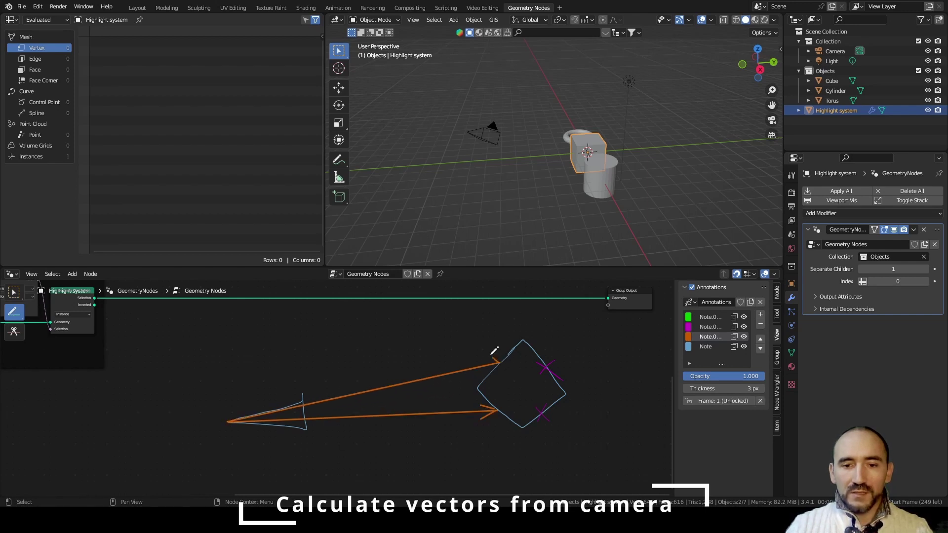
Draw green normal arrows outward from the diamond's four edges and orange arrows from the camera's apex to its two far edges
click(710, 317)
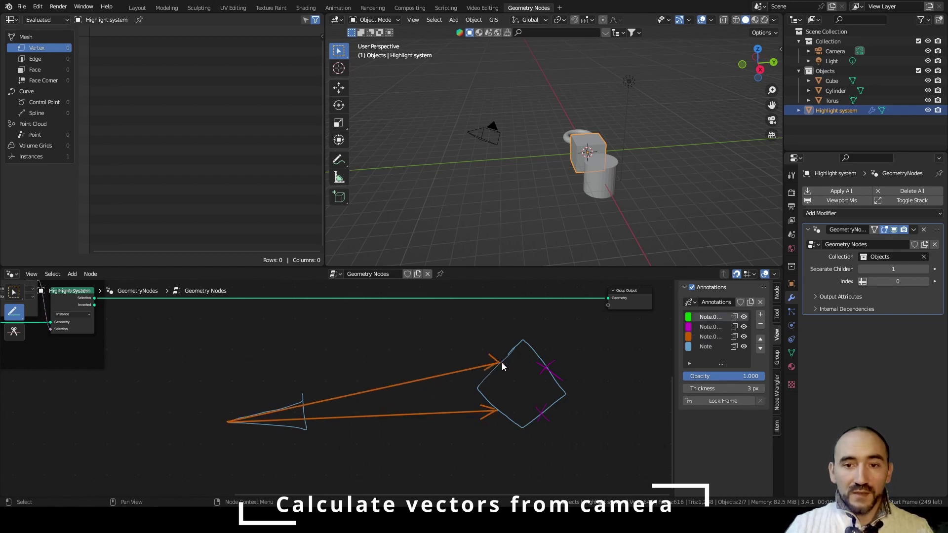
drag(498, 364, 472, 340)
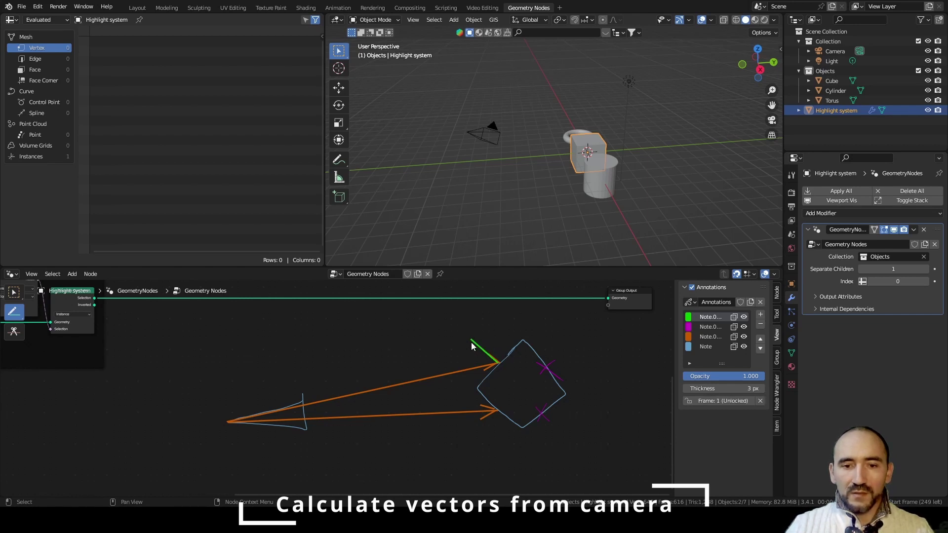
drag(496, 411, 467, 439)
drag(544, 411, 572, 437)
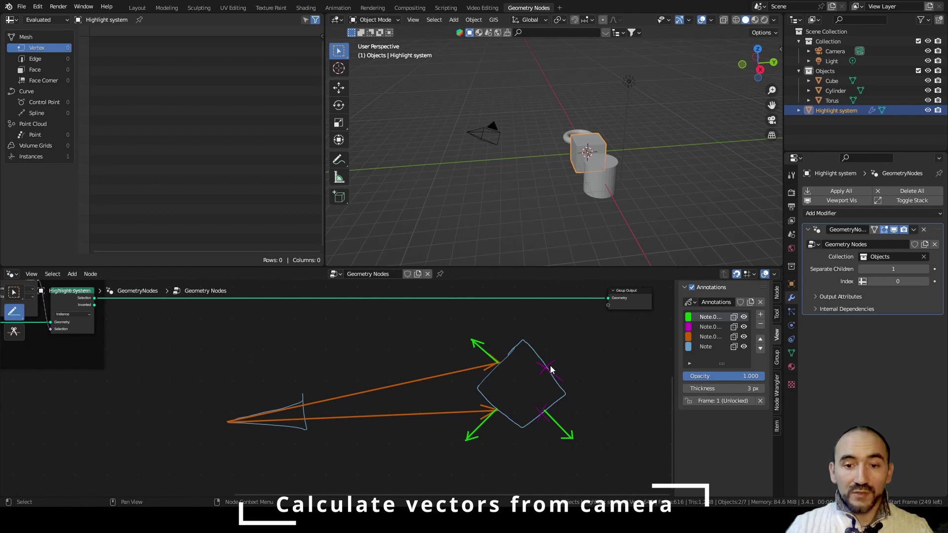
drag(545, 368, 581, 341)
click(710, 337)
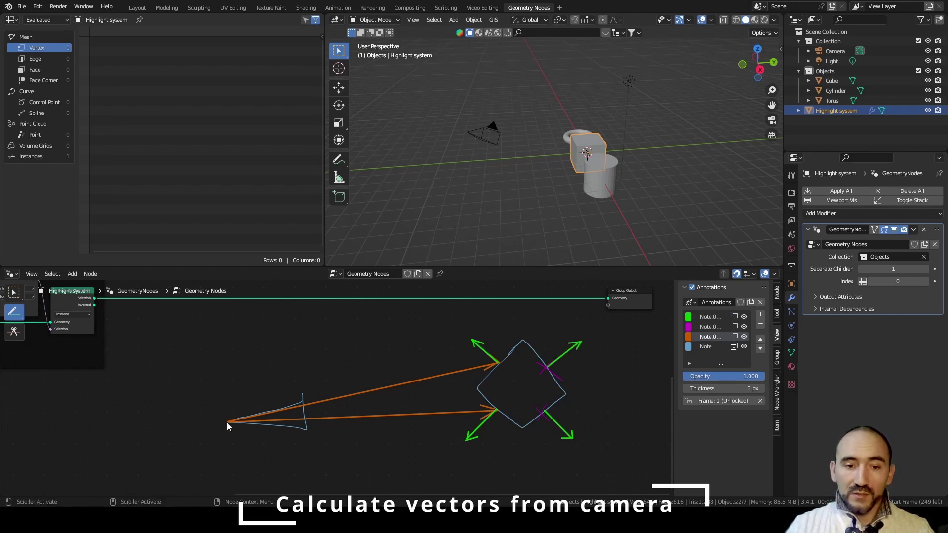
mouse_move(227, 422)
mouse_down()
mouse_move(548, 370)
mouse_move(451, 393)
mouse_move(541, 413)
mouse_up()
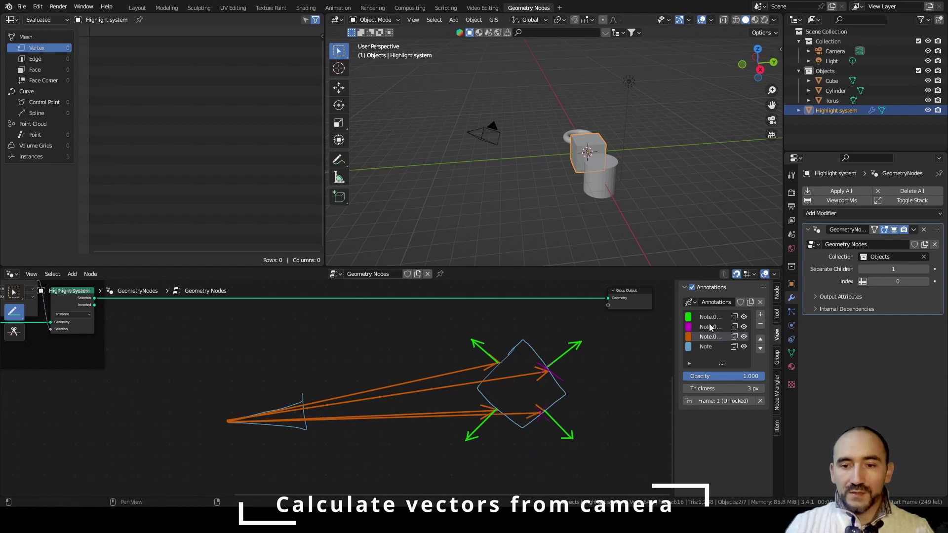
Handwrite the dot product formula "dotp = |A||B| cosα" above the camera sketch in the blue annotation layer
click(706, 347)
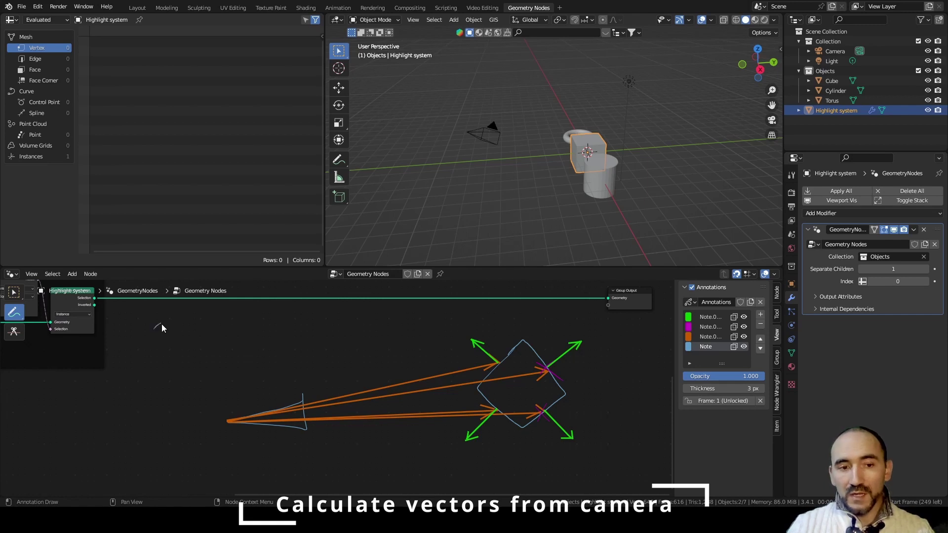
mouse_move(166, 317)
mouse_down()
mouse_move(170, 335)
mouse_move(193, 329)
mouse_up()
drag(198, 323, 208, 323)
drag(199, 329, 209, 328)
mouse_move(217, 319)
mouse_down()
mouse_move(216, 335)
mouse_move(225, 320)
mouse_move(228, 335)
mouse_move(280, 327)
mouse_up()
mouse_move(291, 323)
mouse_down()
mouse_move(285, 331)
mouse_move(309, 330)
mouse_up()
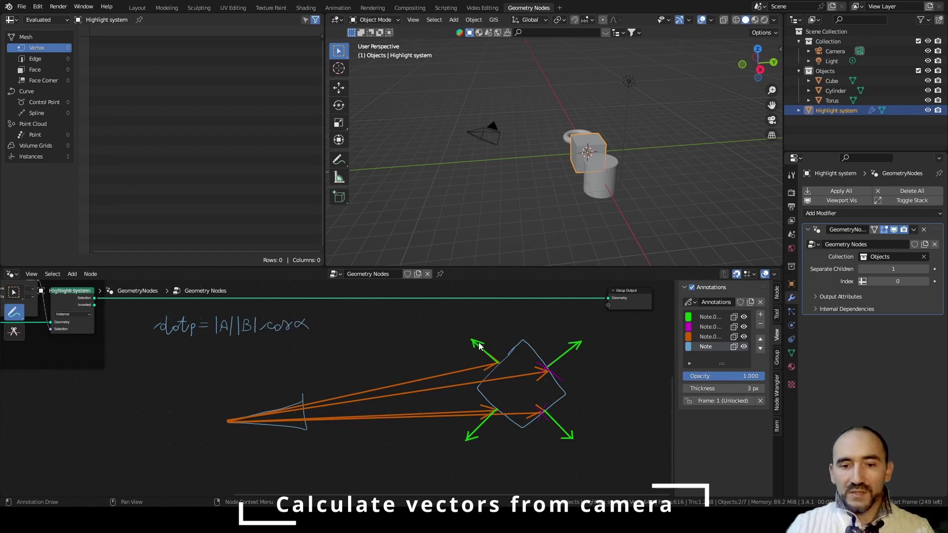
Draw blue dashed extension arrows and angle arcs at the diamond's four normals, and handwrite "-1 < dp < 1" beside the dot product formula
mouse_move(520, 364)
mouse_down()
mouse_move(509, 346)
mouse_move(493, 356)
mouse_up()
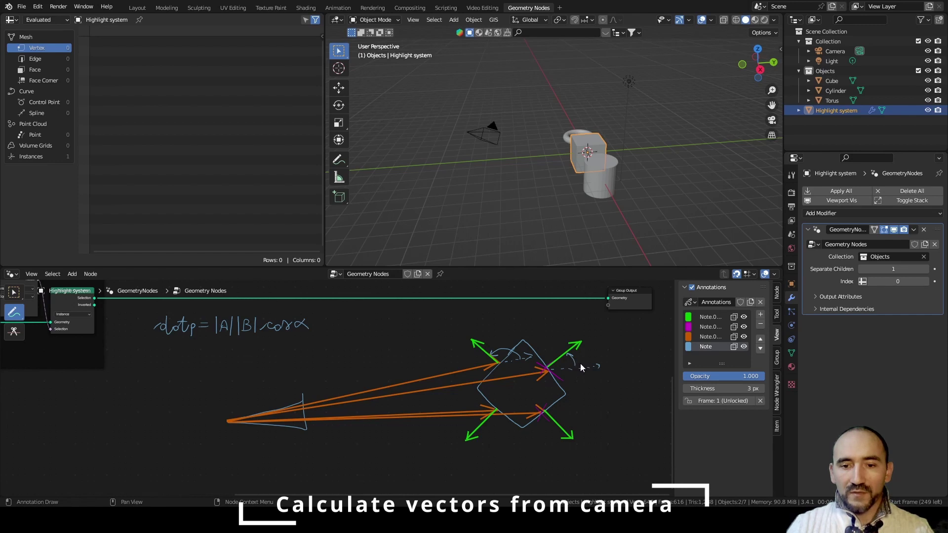
drag(575, 365, 568, 354)
drag(508, 406, 474, 427)
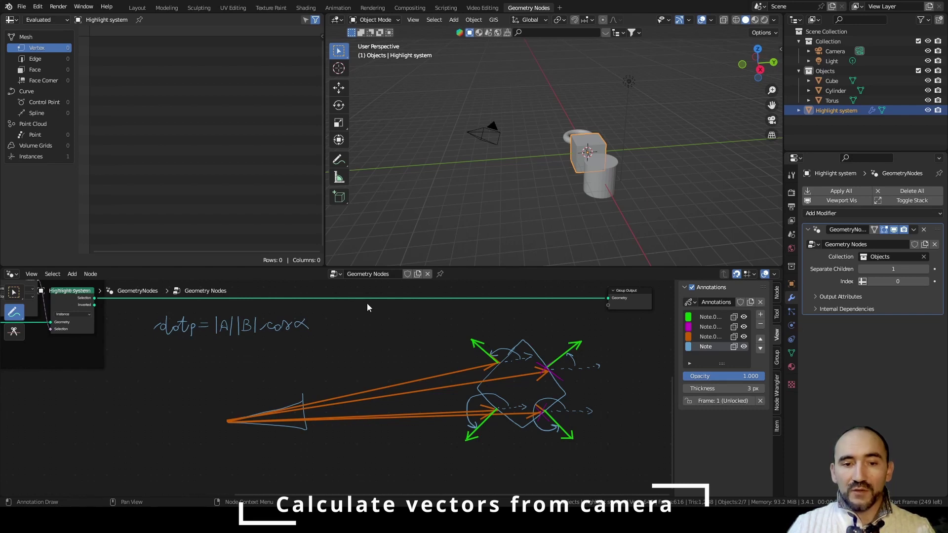
drag(366, 314, 388, 315)
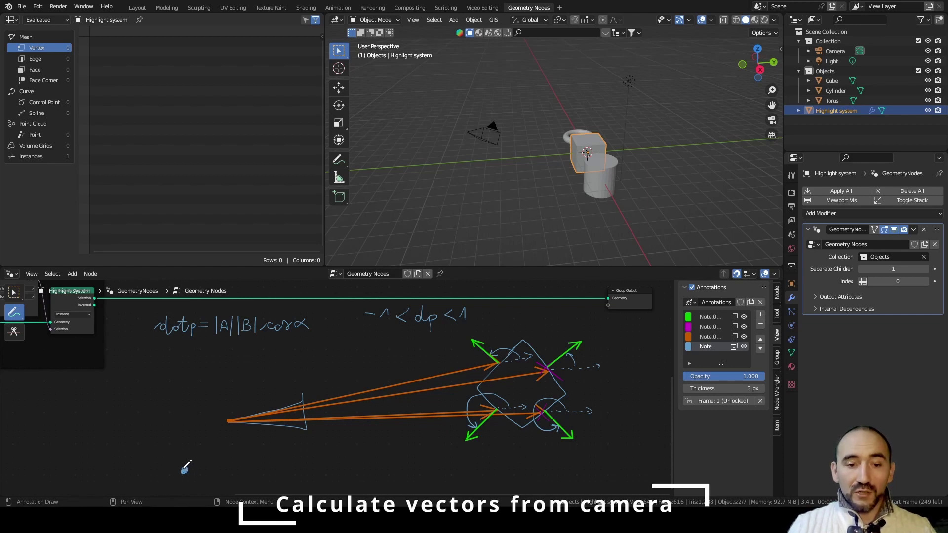
Sketch a blue vector triangle from an origin dot to points C and F, connect C to F, and mark both origin vectors with small pointer arrows
drag(54, 432, 185, 469)
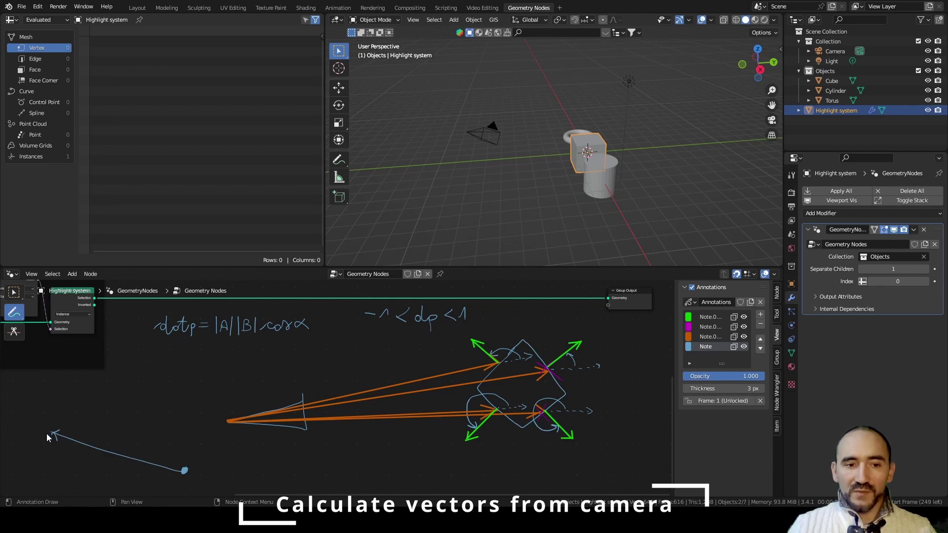
drag(57, 414, 55, 423)
drag(185, 470, 194, 398)
drag(190, 399, 188, 410)
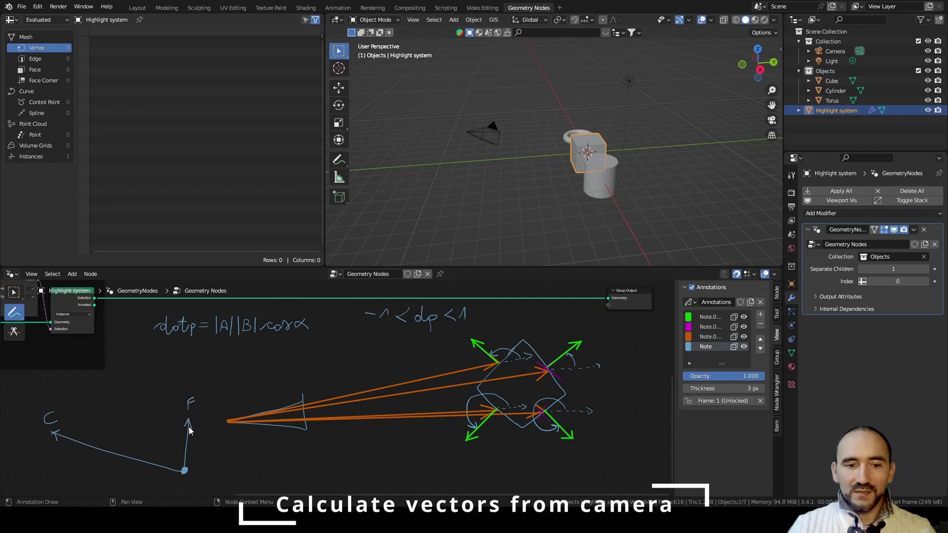
drag(64, 433, 180, 424)
drag(171, 420, 172, 428)
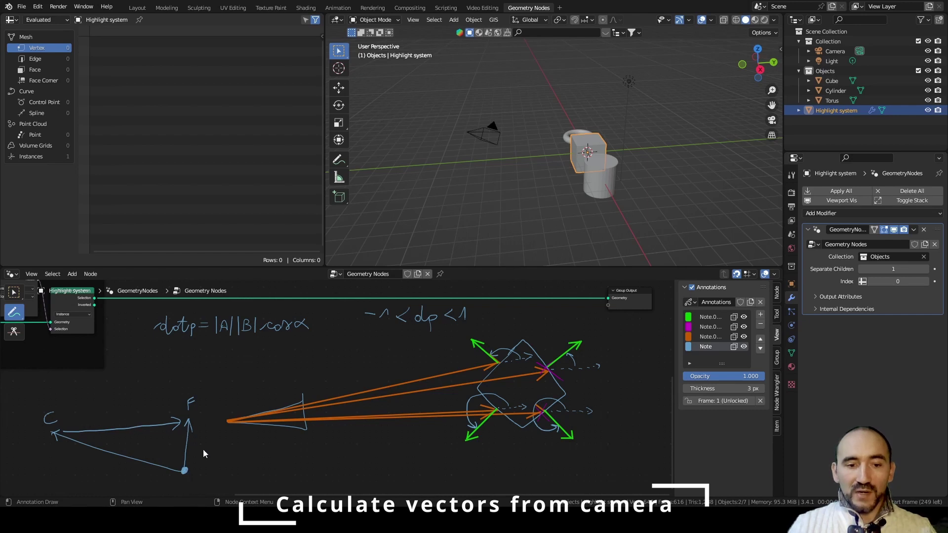
drag(214, 464, 192, 446)
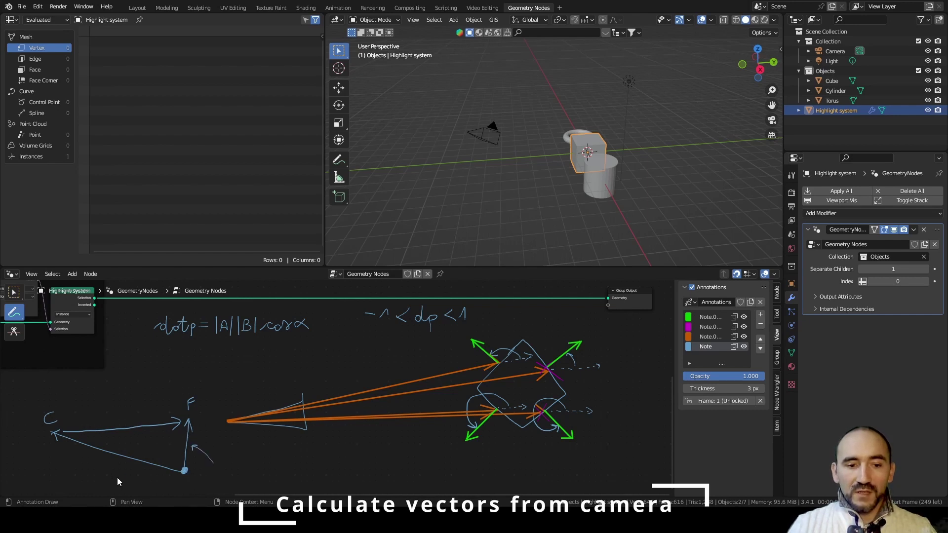
drag(112, 479, 113, 465)
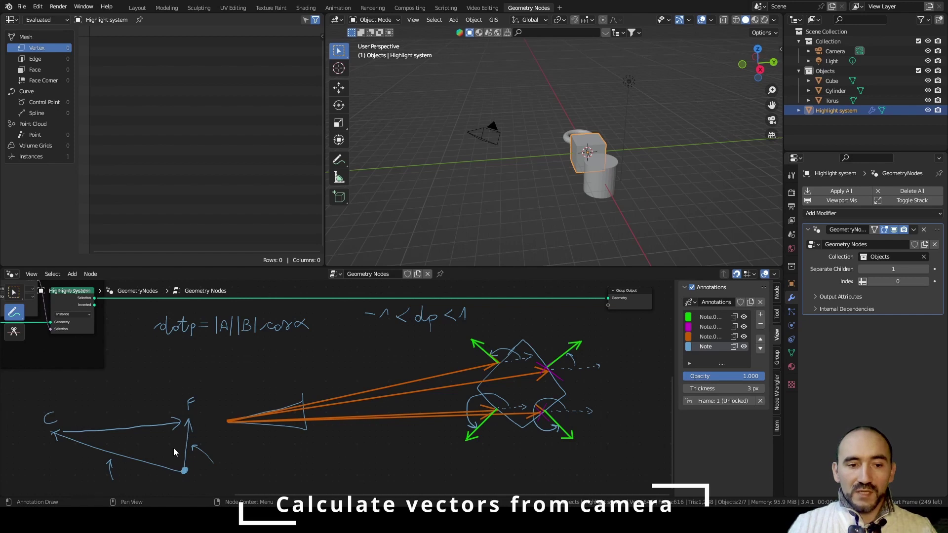
In the magenta annotation layer, trace the path from the origin around C to F and label the three vectors A, B and C
click(712, 327)
mouse_move(174, 475)
mouse_down()
mouse_move(32, 439)
mouse_move(28, 415)
mouse_move(172, 405)
mouse_up()
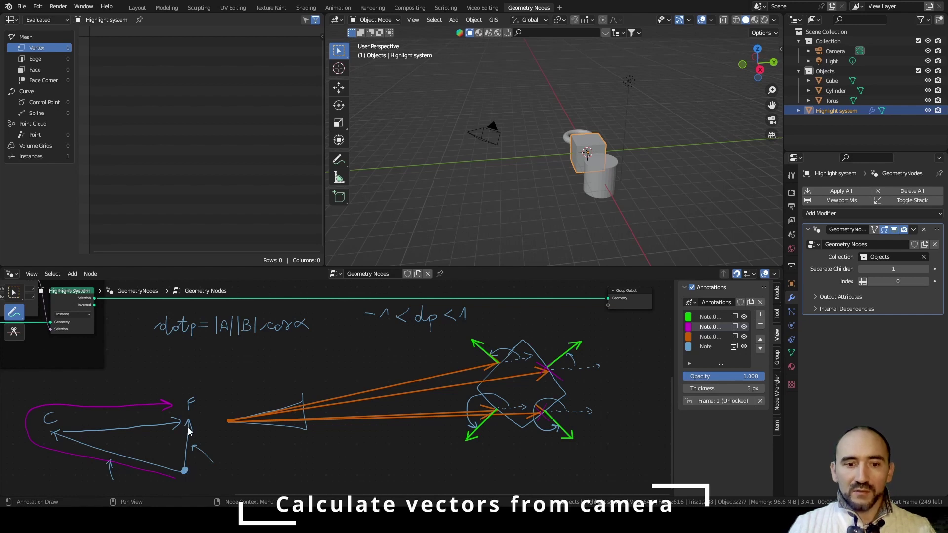
mouse_move(145, 456)
mouse_down()
mouse_move(153, 450)
mouse_move(140, 411)
mouse_move(137, 423)
mouse_up()
drag(200, 438, 199, 444)
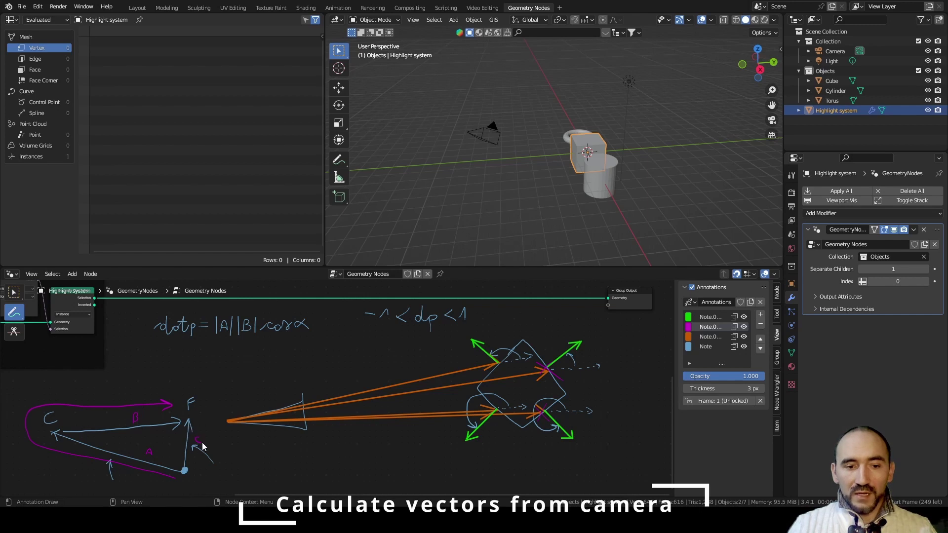
Handwrite the magenta equation "C = A + B" beside the vector triangle, with vector arrows over each letter
drag(236, 471, 242, 464)
mouse_move(237, 461)
mouse_down()
mouse_move(270, 470)
mouse_move(275, 462)
mouse_move(287, 480)
mouse_up()
drag(282, 475, 293, 475)
mouse_move(295, 468)
mouse_down()
mouse_move(296, 481)
mouse_move(304, 461)
mouse_up()
drag(300, 459, 304, 462)
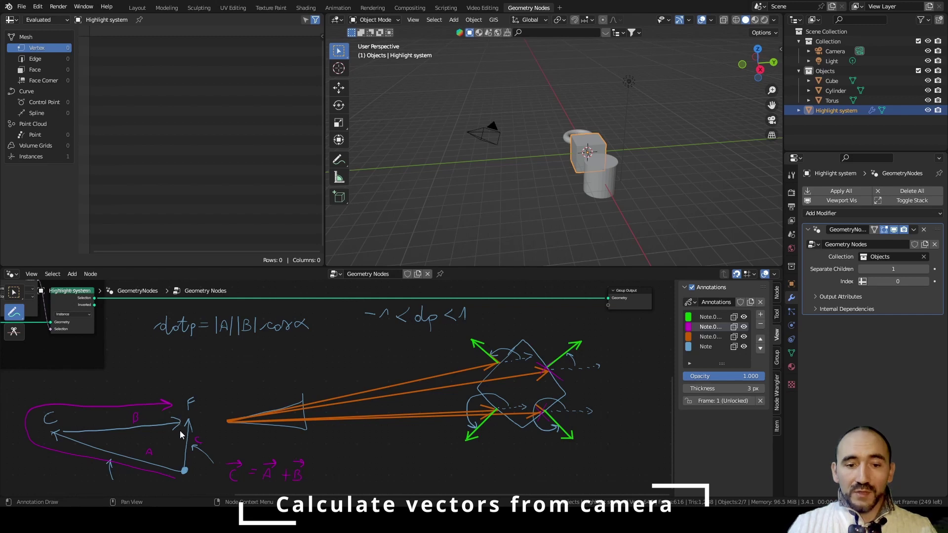
Circle the B label in the triangle and extend the equation with an implication arrow and its rearrangement solved for vector B
drag(141, 411, 130, 414)
drag(326, 469, 360, 480)
drag(360, 465, 363, 478)
drag(356, 464, 371, 462)
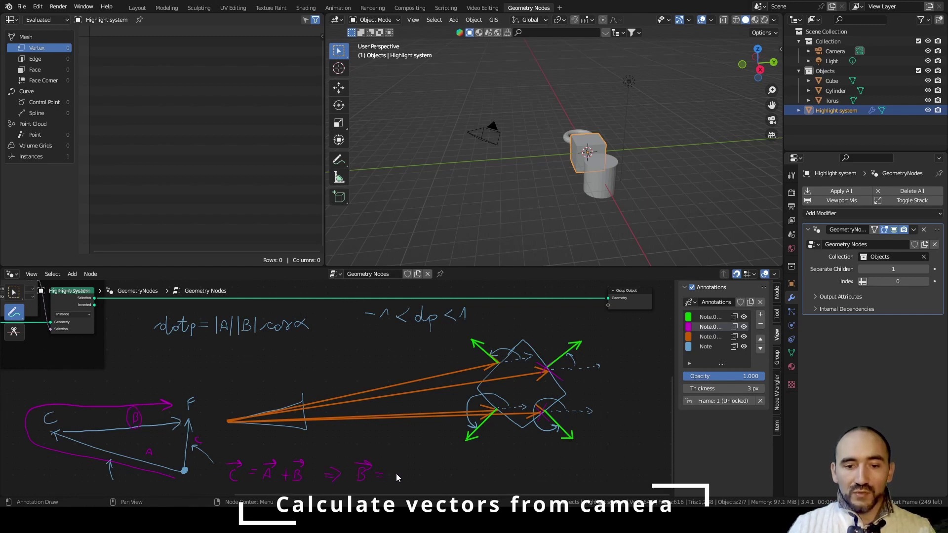
drag(406, 469, 405, 480)
drag(394, 465, 437, 481)
drag(429, 476, 439, 464)
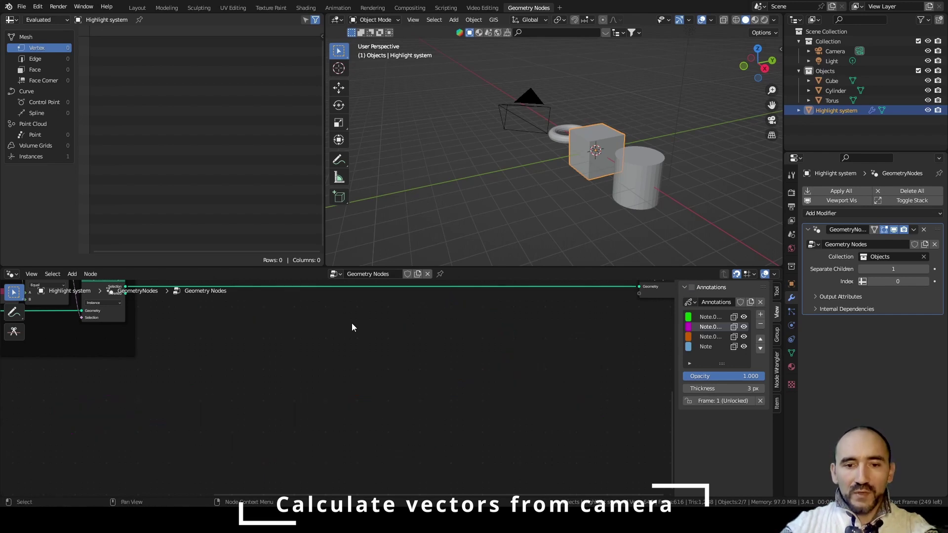
Insert a Capture Attribute node on the link after Separate Geometry's Selection output and set its domain to Face
middle_drag(343, 325, 369, 390)
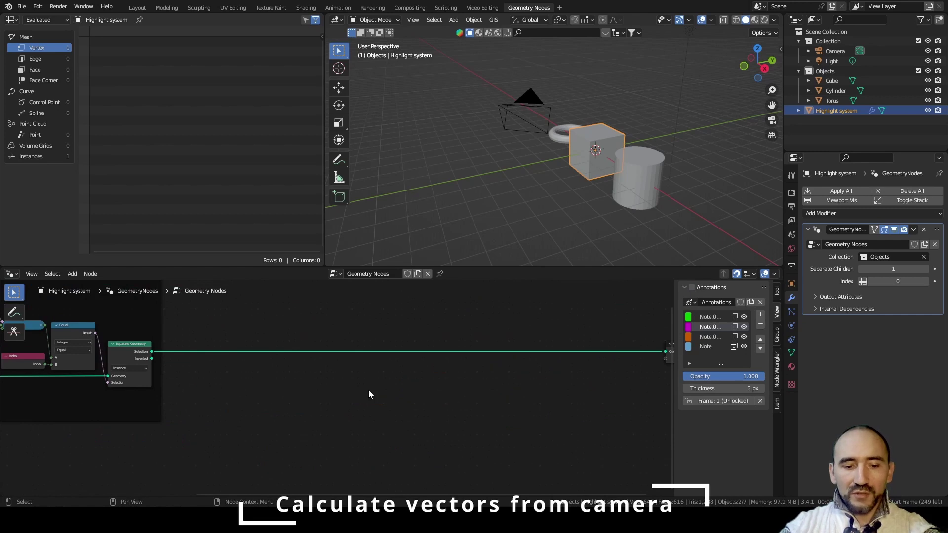
key(shift+a)
text(s)
text(cap)
key(Return)
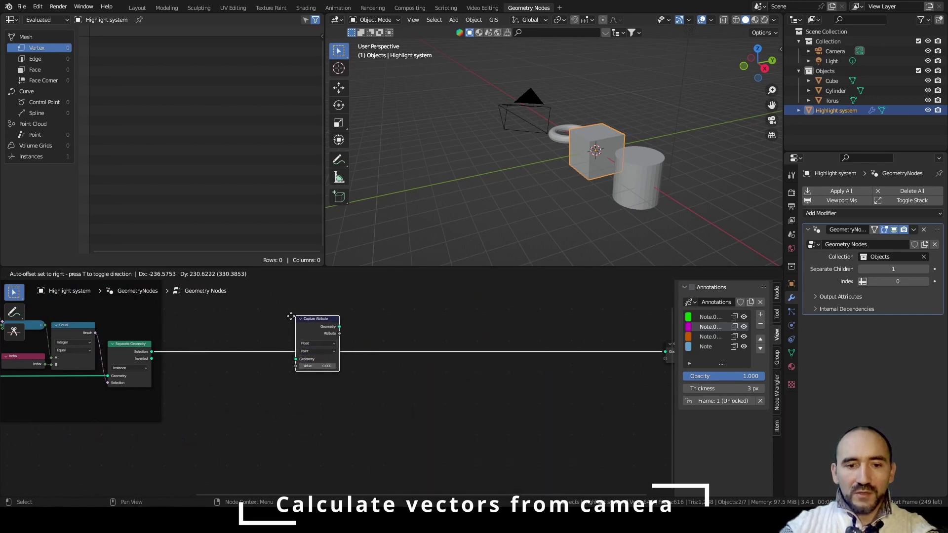
click(282, 319)
scroll(353, 386, up, 4)
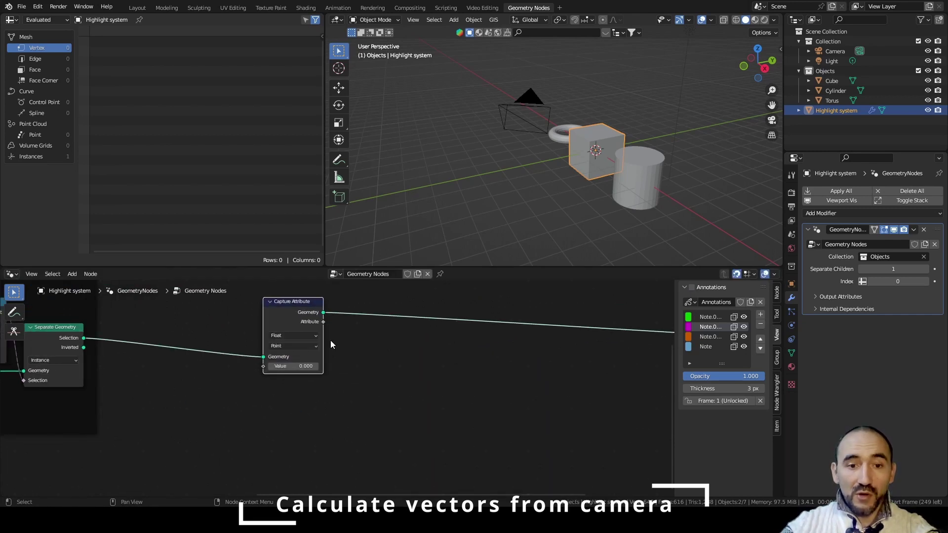
scroll(330, 345, up, 2)
click(281, 335)
click(284, 364)
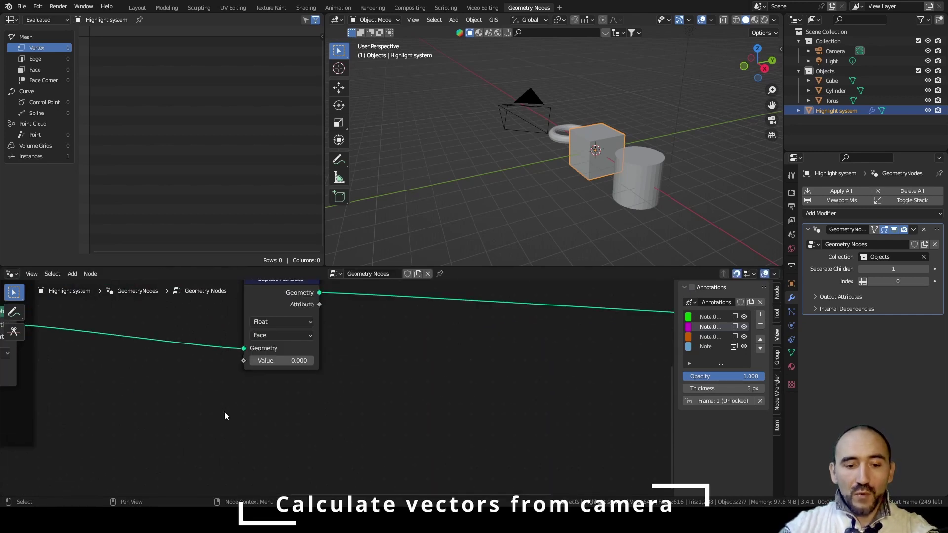
Add a Normal node, set Capture Attribute's data type to Vector, and connect Normal to its Value input
key(shift+a)
text(snorm)
key(Return)
click(117, 383)
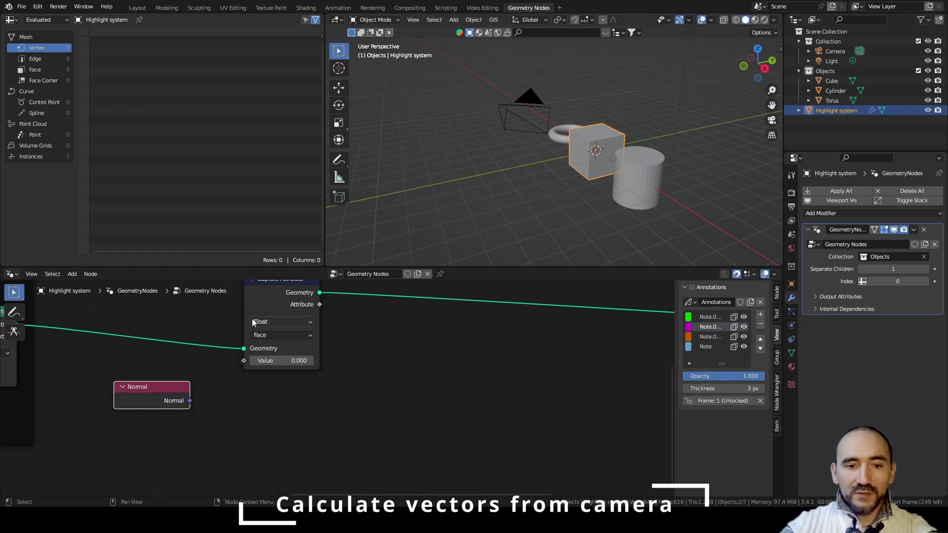
click(261, 321)
click(283, 360)
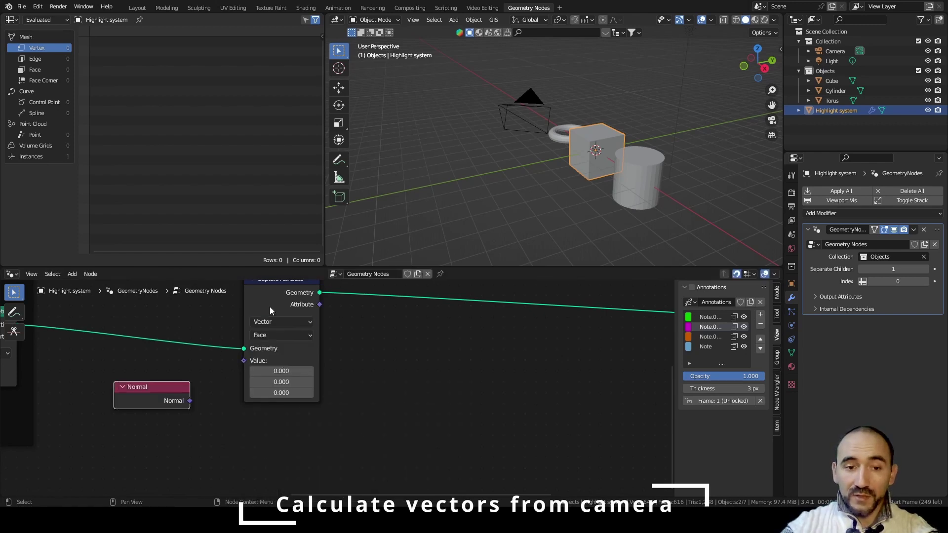
drag(269, 311, 259, 321)
drag(190, 401, 234, 371)
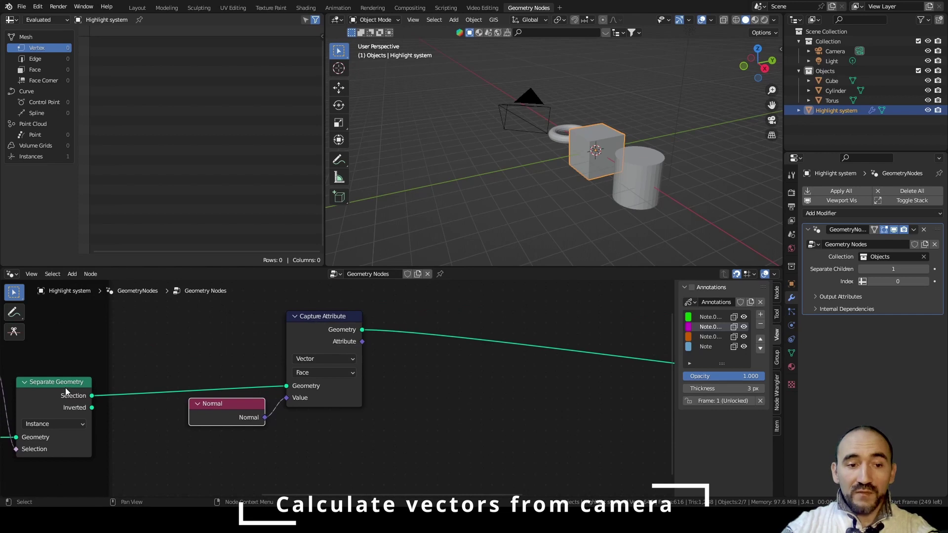
Inspect Separate Geometry's Selection output in the spreadsheet with a temporary Viewer node, and delete the viewer
click(69, 395)
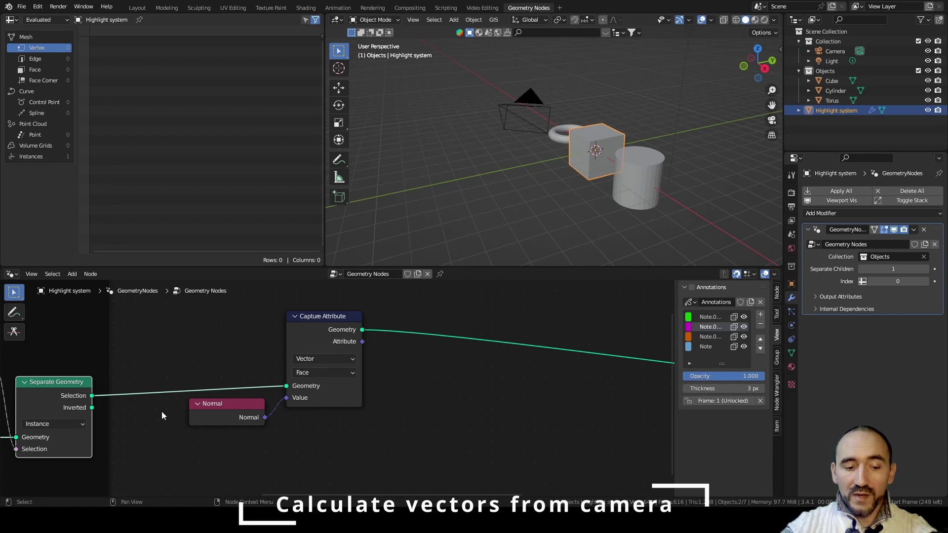
ctrl+shift+click(60, 396)
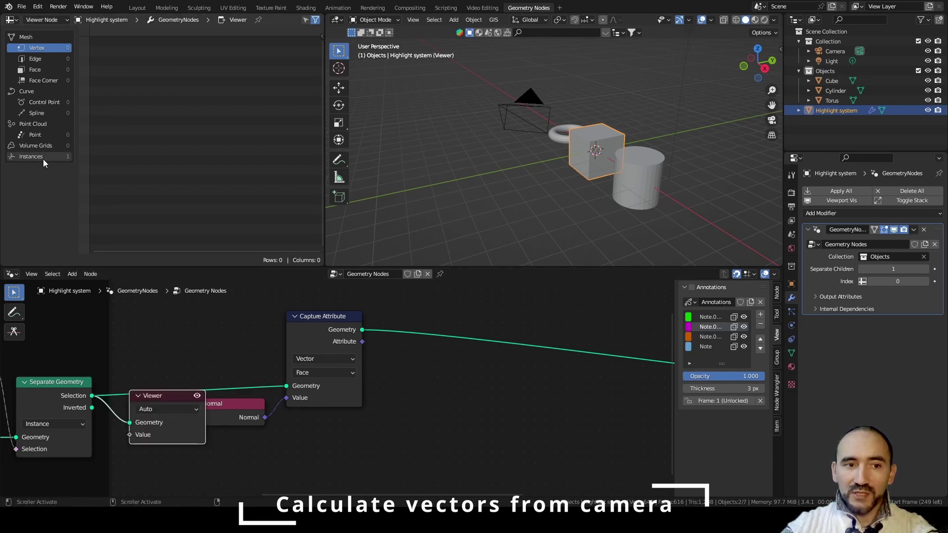
click(167, 393)
key(x)
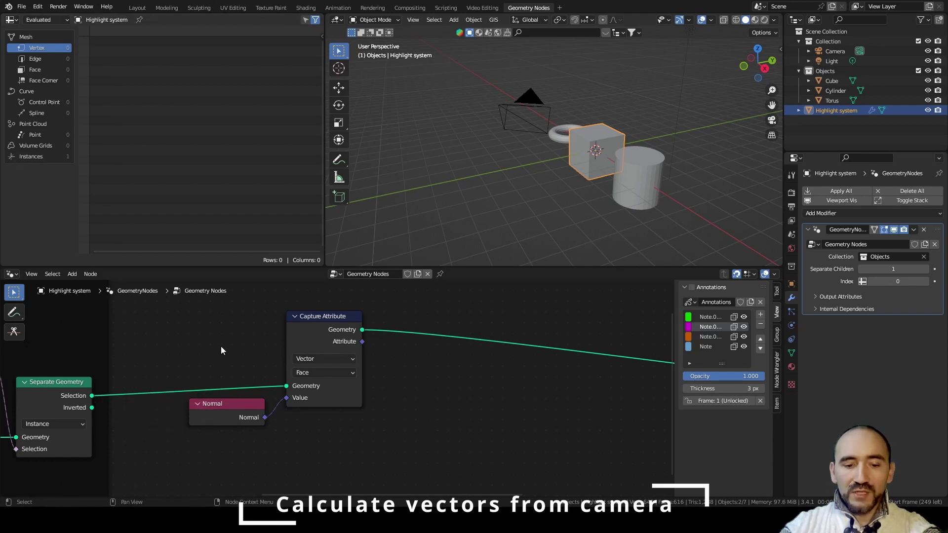
Insert a Realize Instances node between Separate Geometry and Capture Attribute, and tidy the Normal and Capture Attribute nodes around it
key(shift+a)
text(realize)
key(Return)
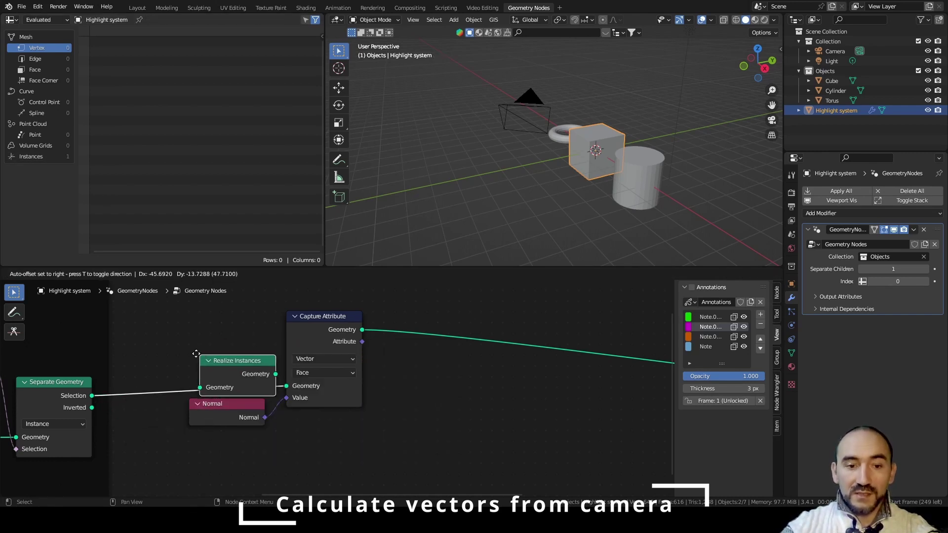
click(167, 358)
drag(221, 414, 200, 426)
drag(310, 333, 277, 334)
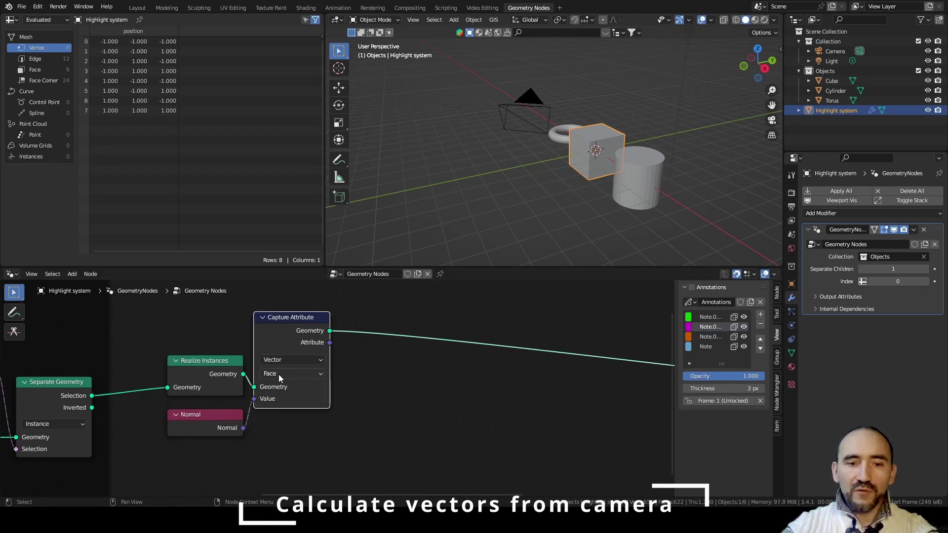
Group the Realize Instances, Normal and Capture Attribute nodes in a frame labelled "Save original faces normal"
drag(144, 327, 362, 452)
key(ctrl+j)
key(F2)
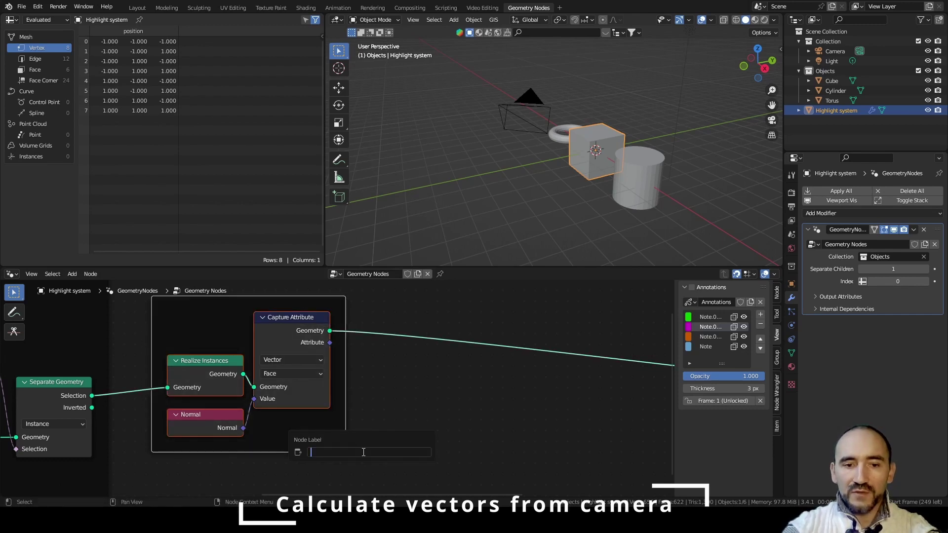
text(Save)
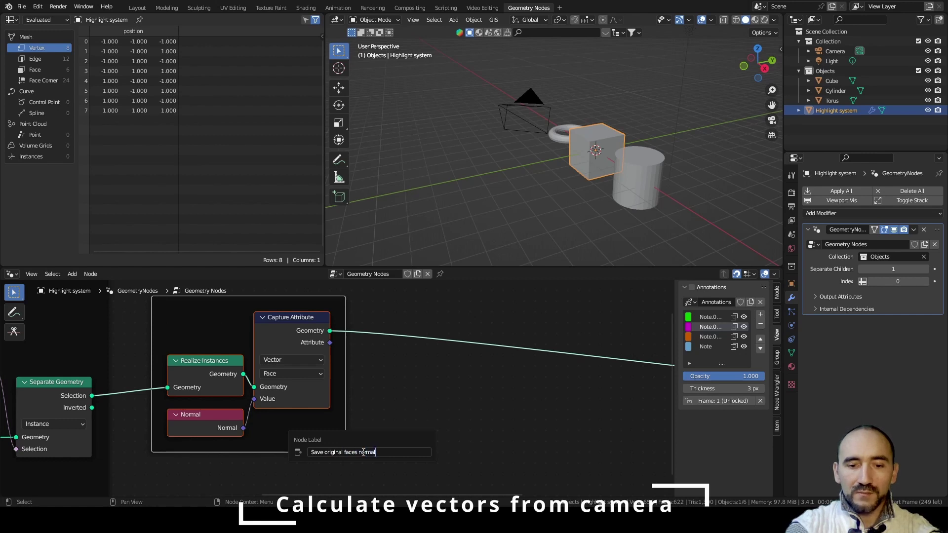
text( original faces normal)
key(Return)
Insert a second Capture Attribute node on the geometry link after the framed nodes and set its data type to Vector
middle_drag(457, 383, 277, 398)
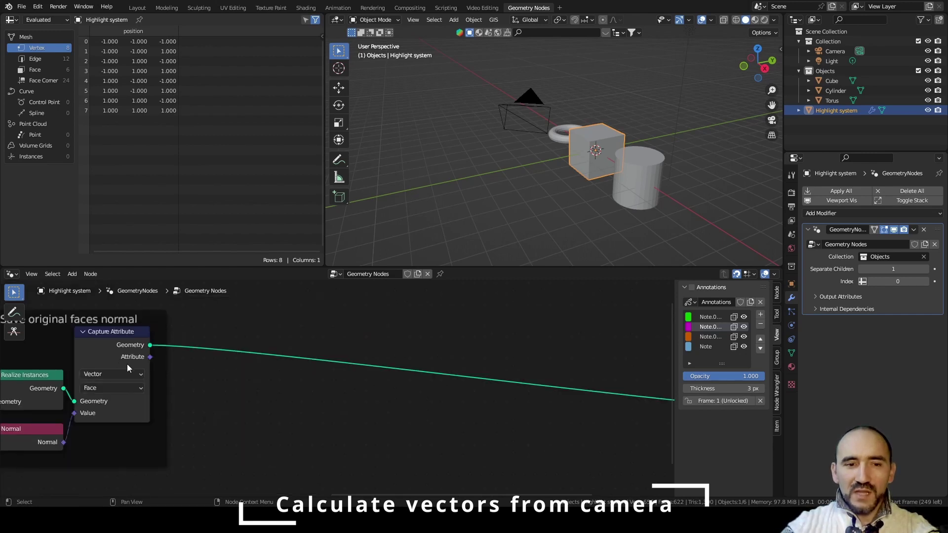
scroll(601, 138, up, 6)
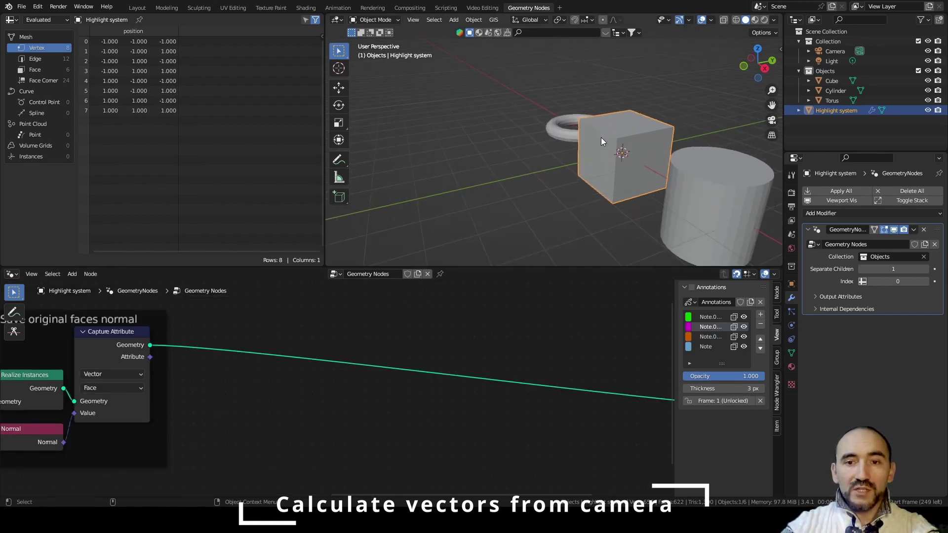
mouse_move(585, 146)
middle_down()
mouse_move(474, 132)
mouse_move(576, 157)
middle_up()
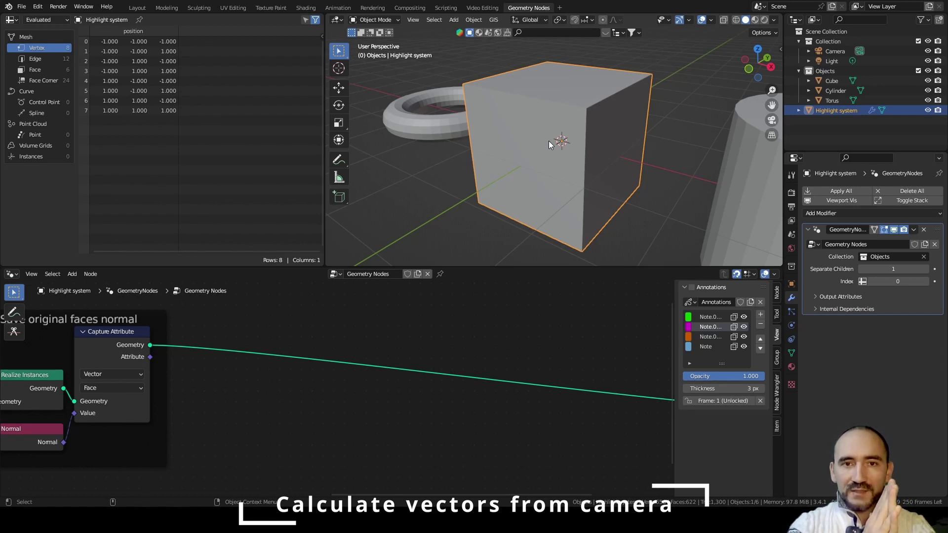
key(F3)
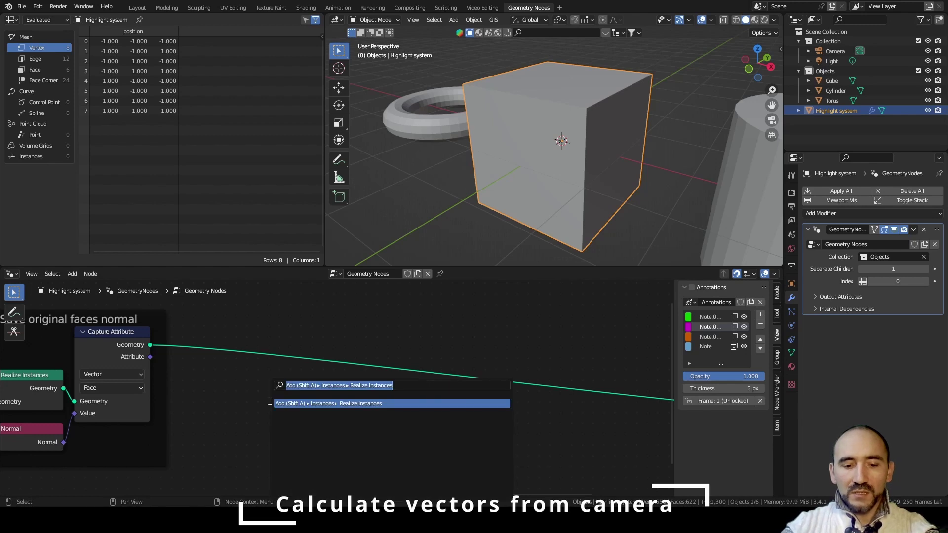
text(capture)
key(Down)
key(Down)
key(Return)
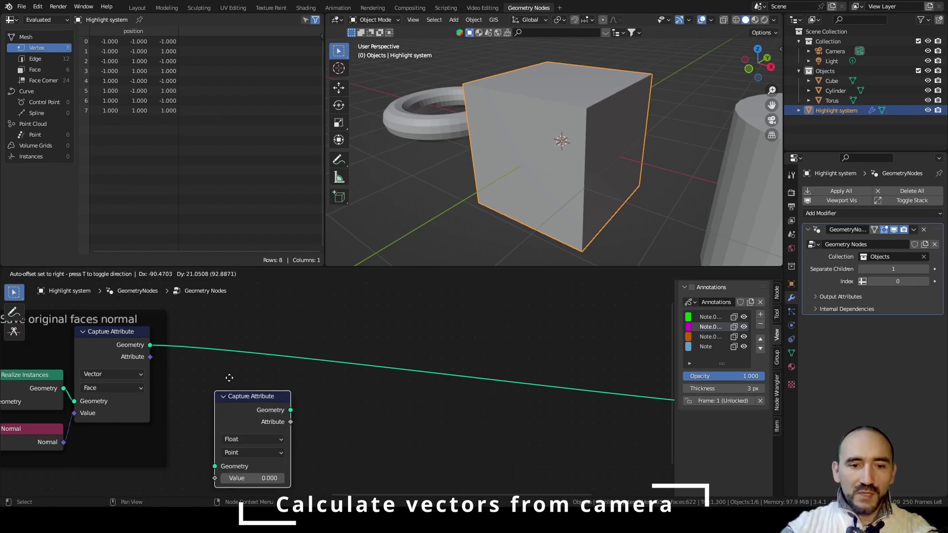
click(344, 321)
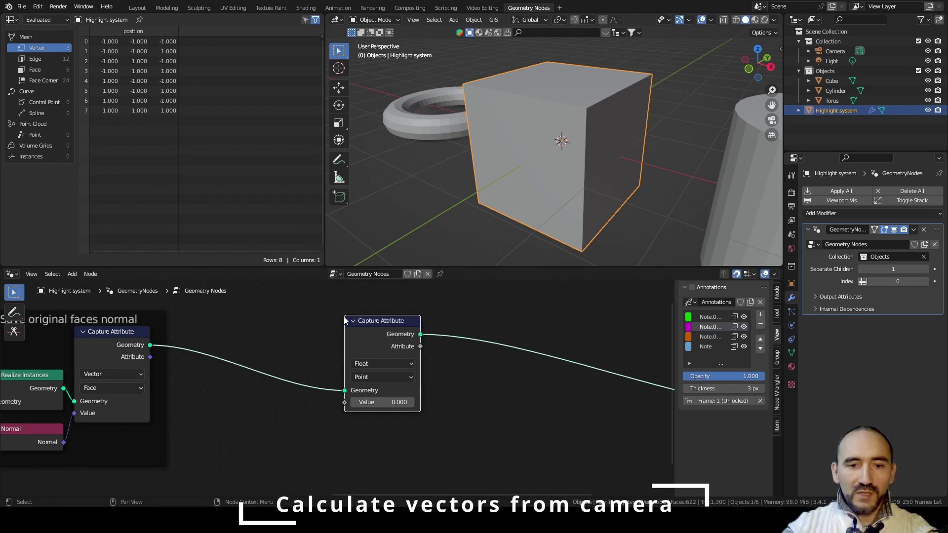
click(381, 364)
click(378, 404)
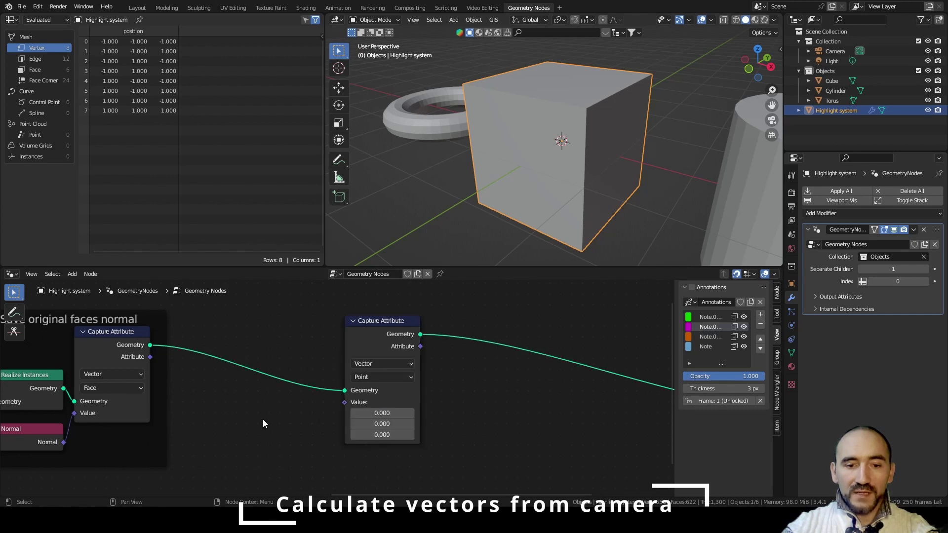
Add a Normal node feeding the second Capture Attribute's Value input, and tidy the positions of both nodes
key(shift+a)
text(normal)
key(Return)
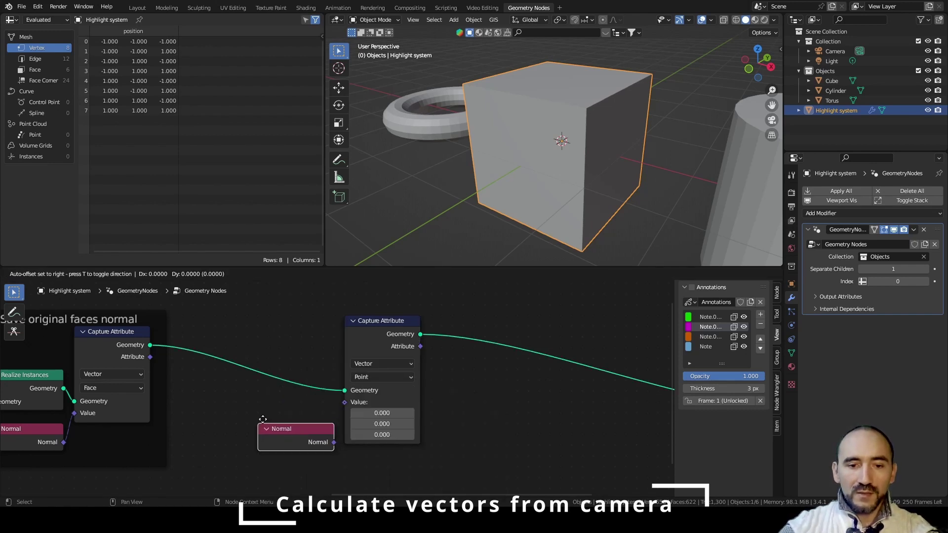
click(252, 397)
drag(323, 421, 345, 401)
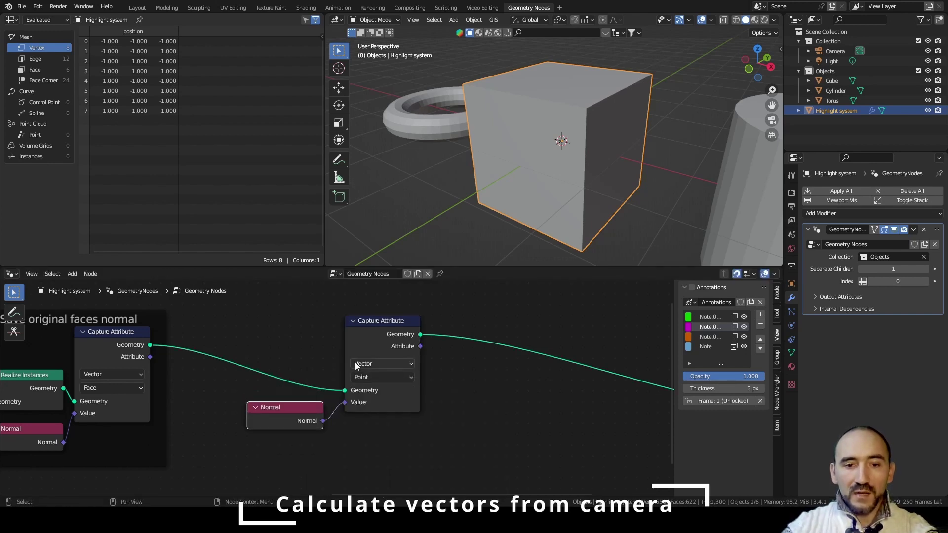
drag(369, 343, 357, 321)
drag(296, 409, 297, 377)
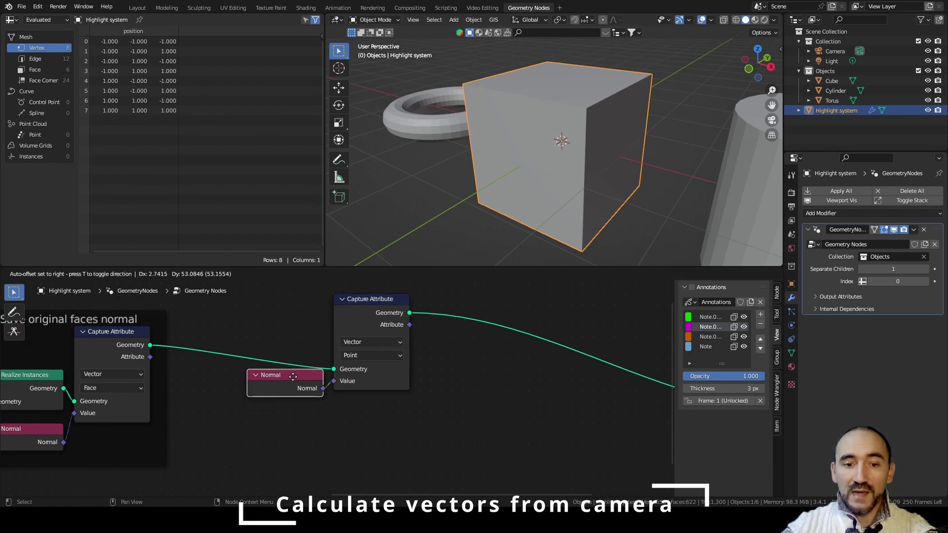
drag(373, 300, 372, 288)
Group the second Capture Attribute and its Normal node in a frame labelled "Save original points normal"
middle_drag(238, 344, 368, 371)
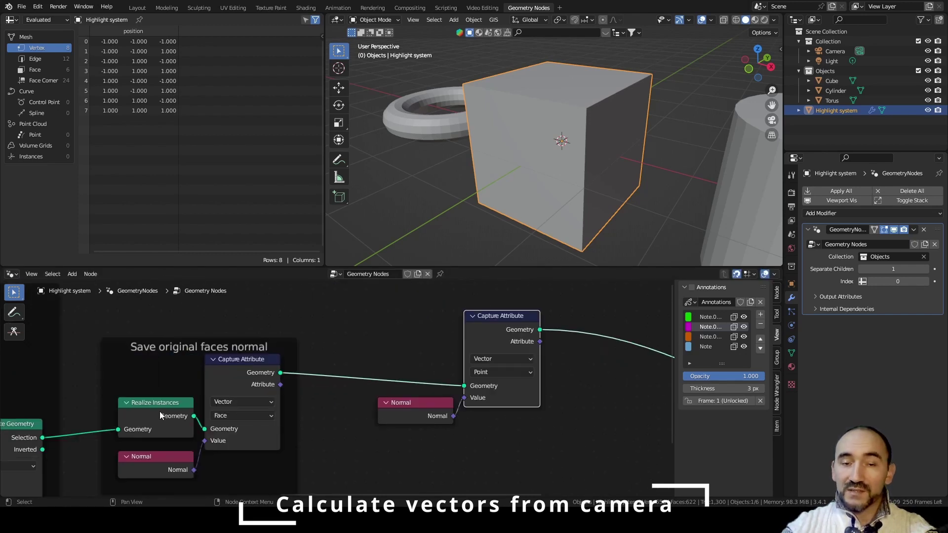
middle_drag(397, 338, 245, 334)
key(ctrl+j)
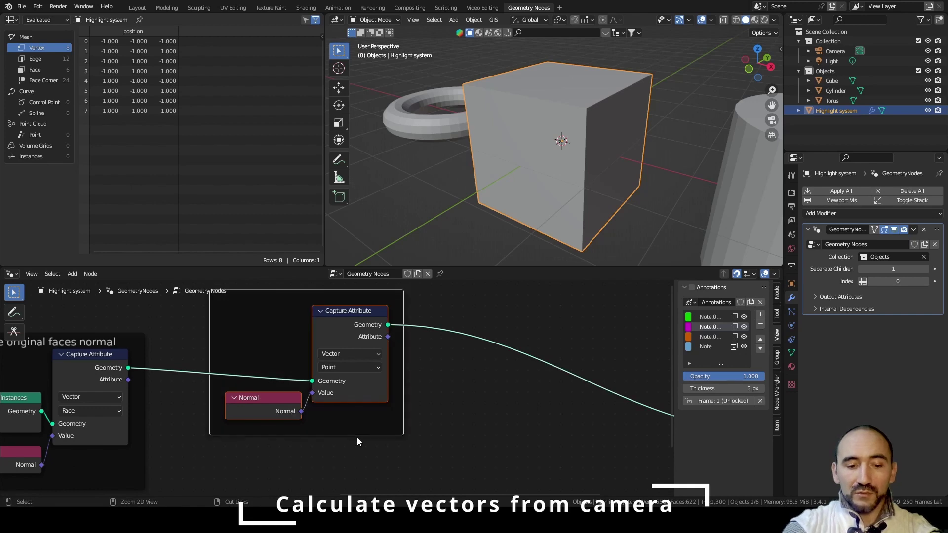
key(F2)
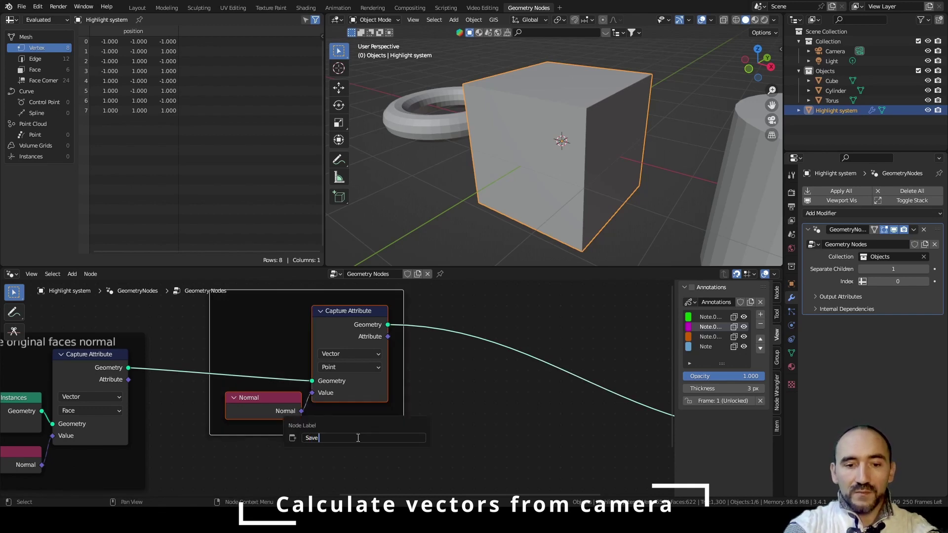
text(Save original points normal)
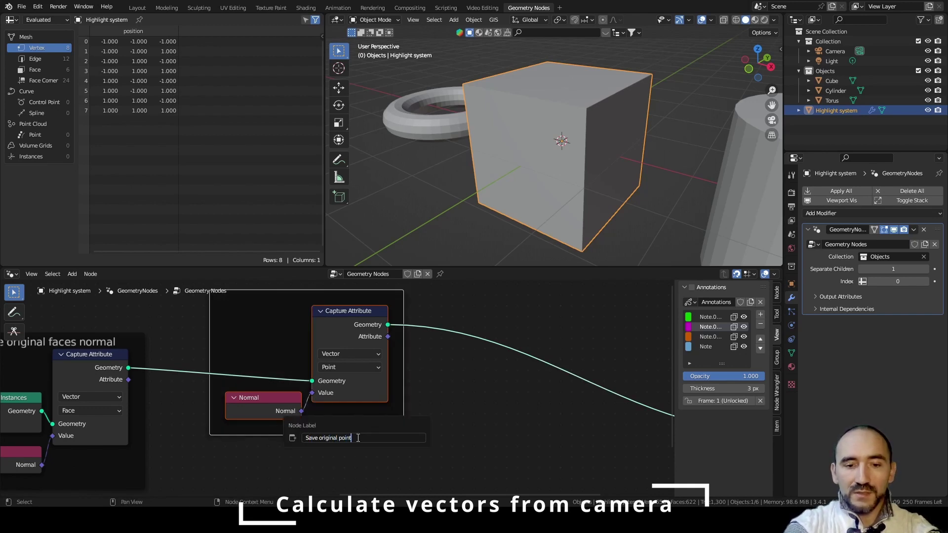
key(Return)
Add a Sample Index node in the empty area below the geometry link to Group Output
key(Home)
scroll(414, 359, up, 3)
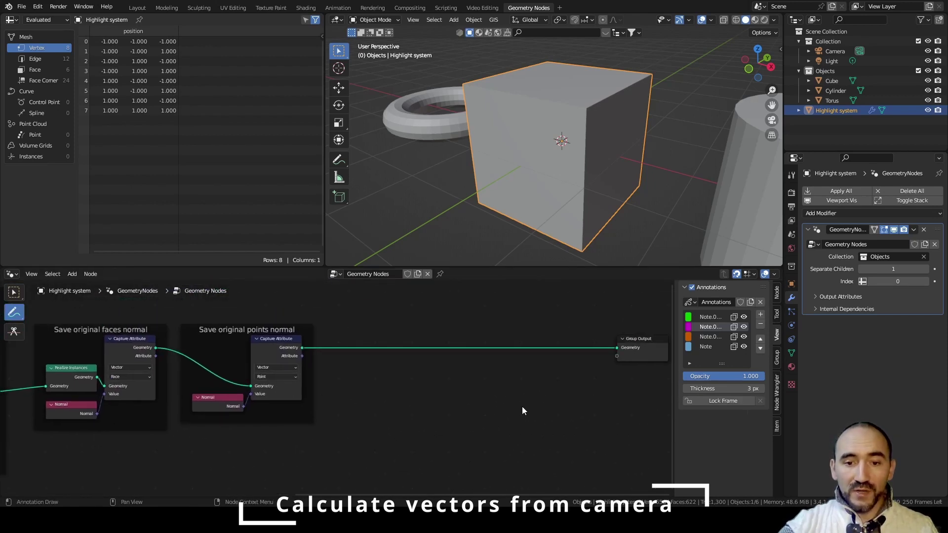
middle_drag(504, 393, 413, 377)
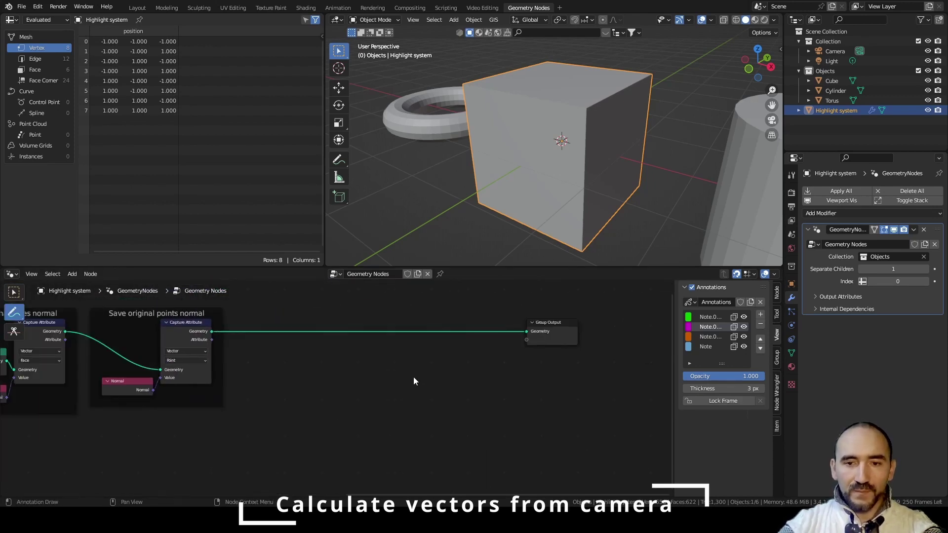
scroll(336, 393, up, 1)
click(331, 398)
key(w)
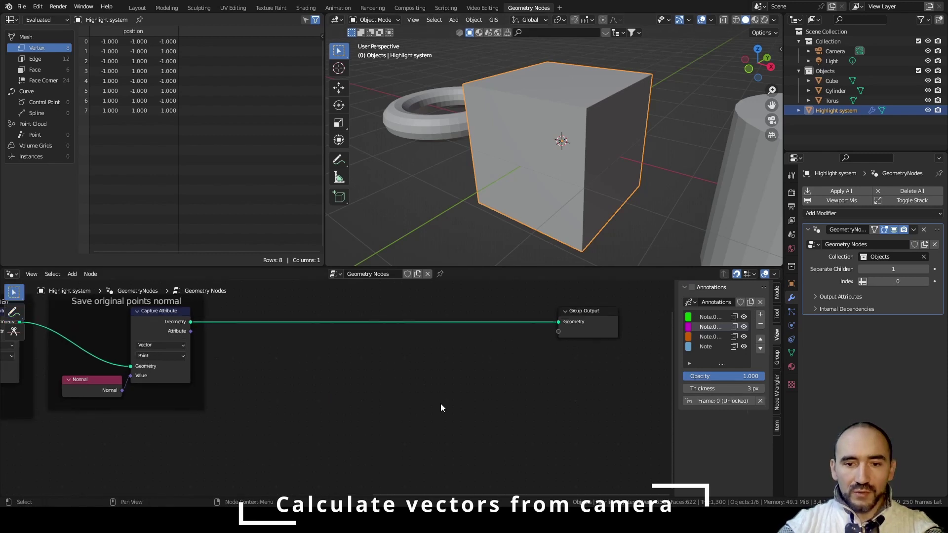
middle_drag(440, 404, 372, 375)
key(F3)
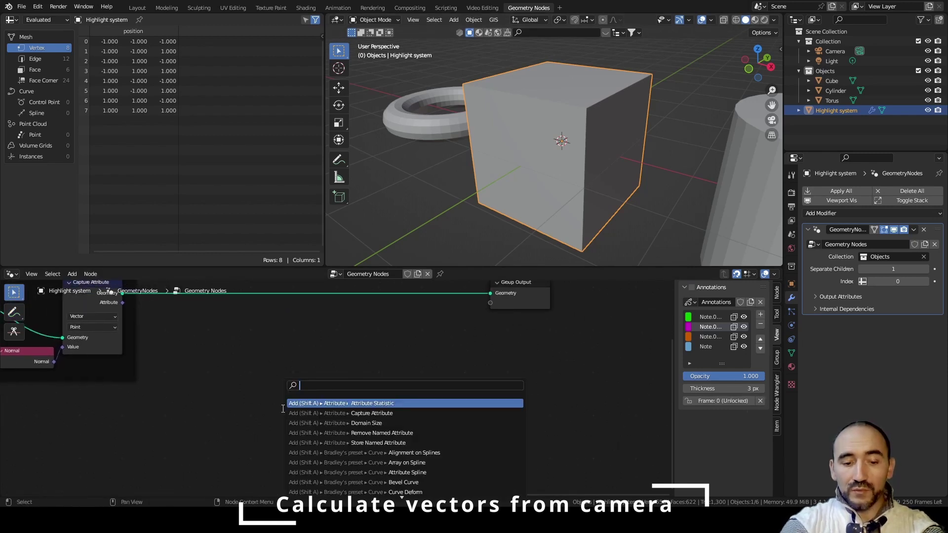
text(semple in)
key(Return)
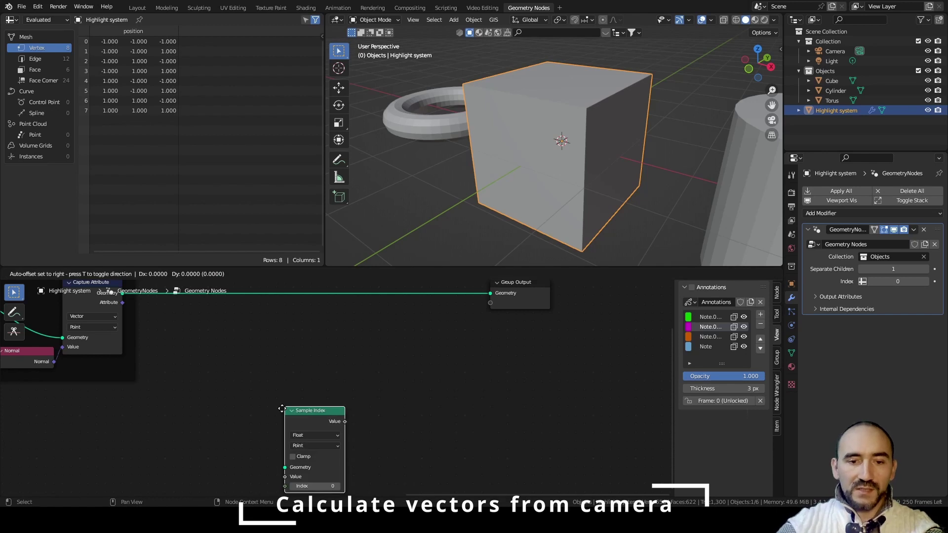
click(354, 366)
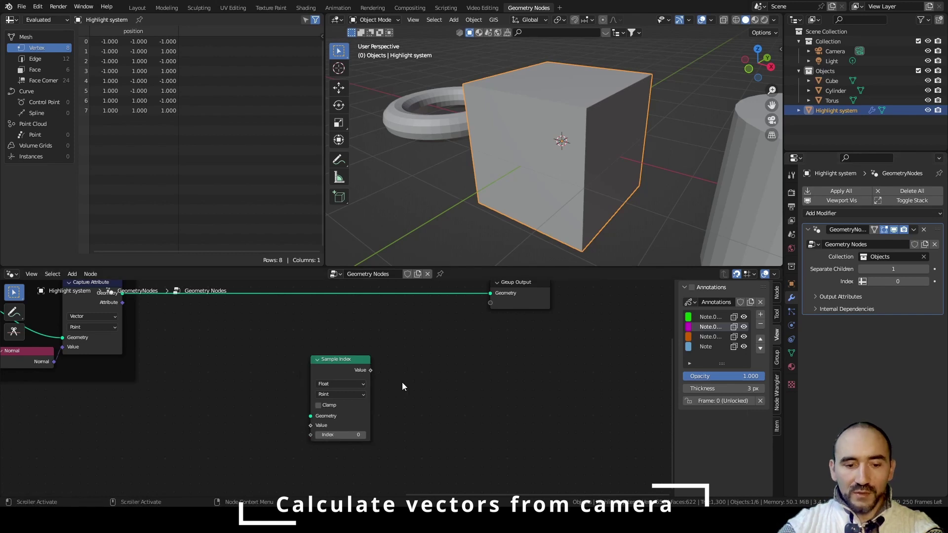
Add an Index node and link it to the Sample Index node's Index input
key(F3)
text(inde)
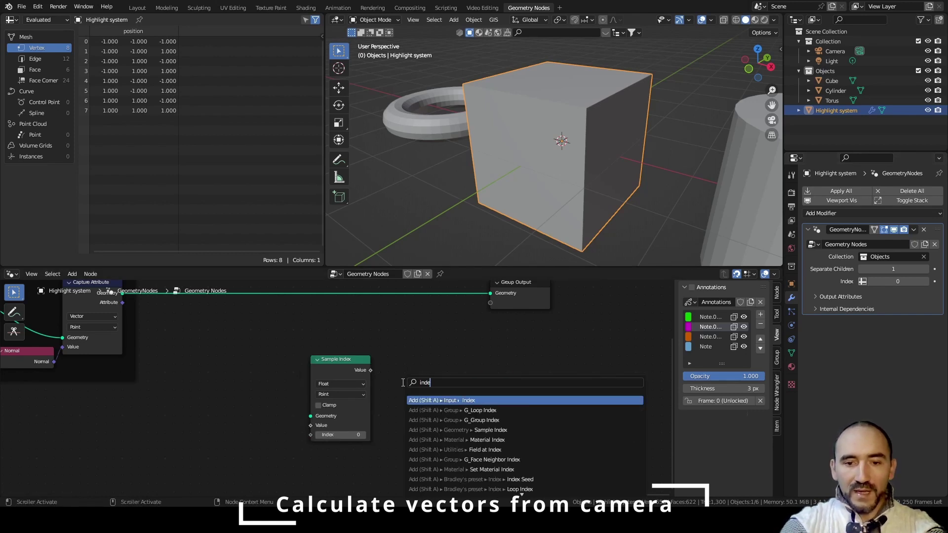
key(Return)
click(285, 437)
drag(285, 438, 313, 434)
Set the Sample Index node's domain to Face and its data type to Vector
click(330, 394)
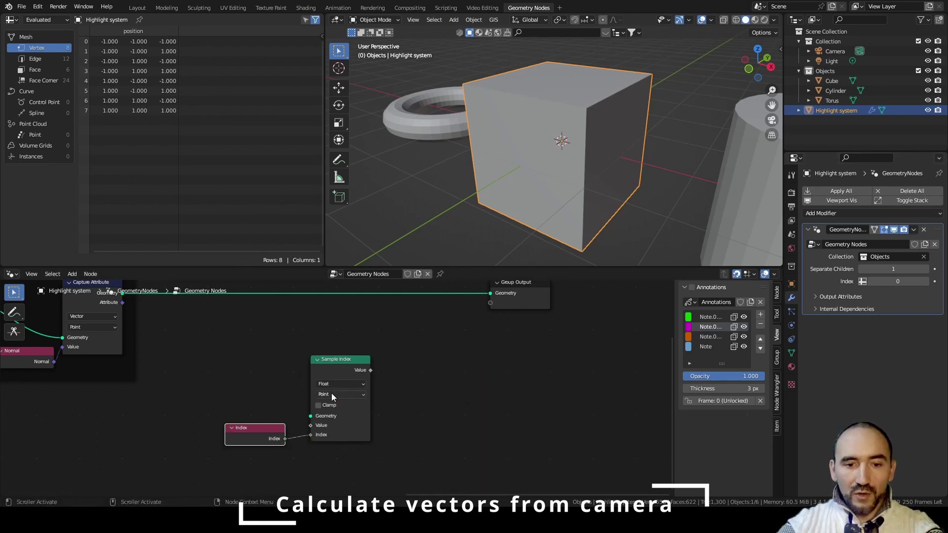
click(341, 423)
click(340, 384)
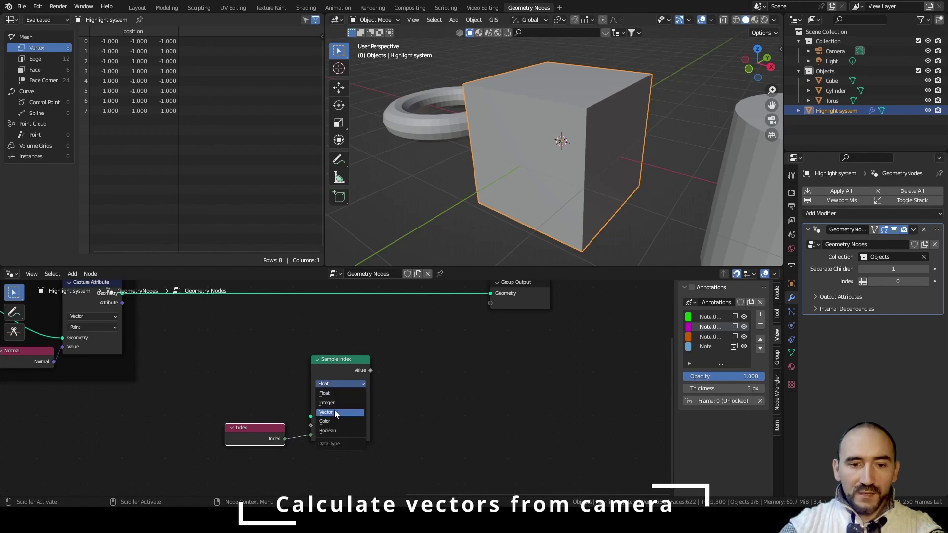
click(335, 410)
Feed Sample Index's Value from a new Position node and its Geometry from the Capture Attribute in the "Save original points normal" frame
key(F3)
text(position)
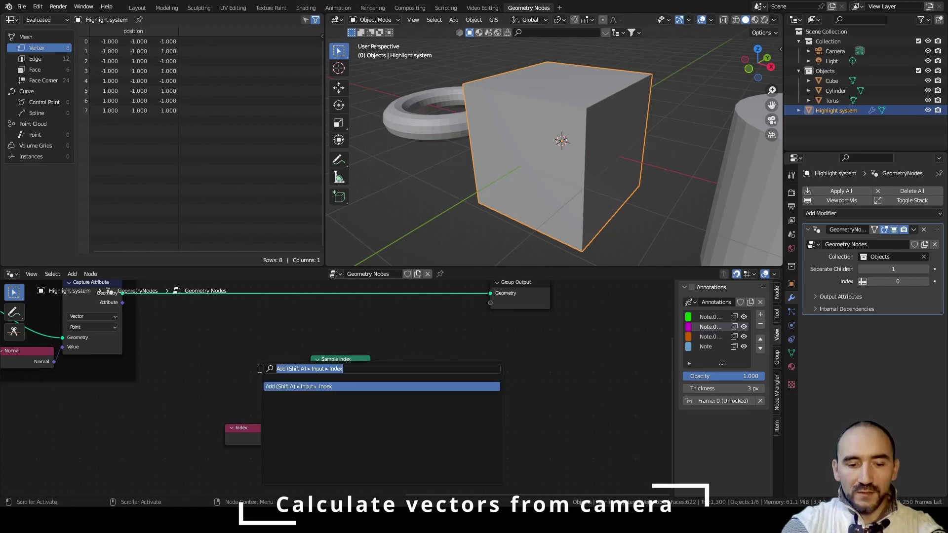
key(Return)
click(255, 405)
drag(285, 413, 310, 425)
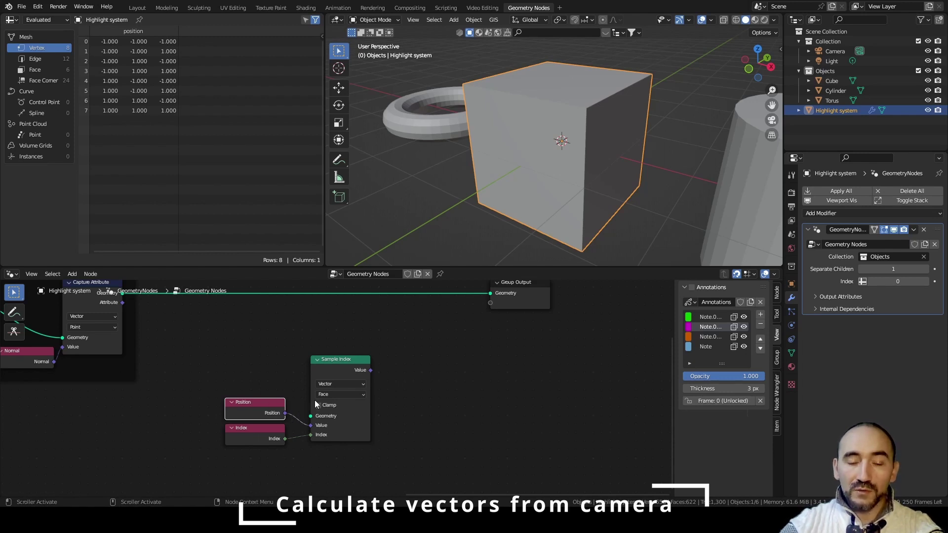
middle_drag(192, 325, 228, 343)
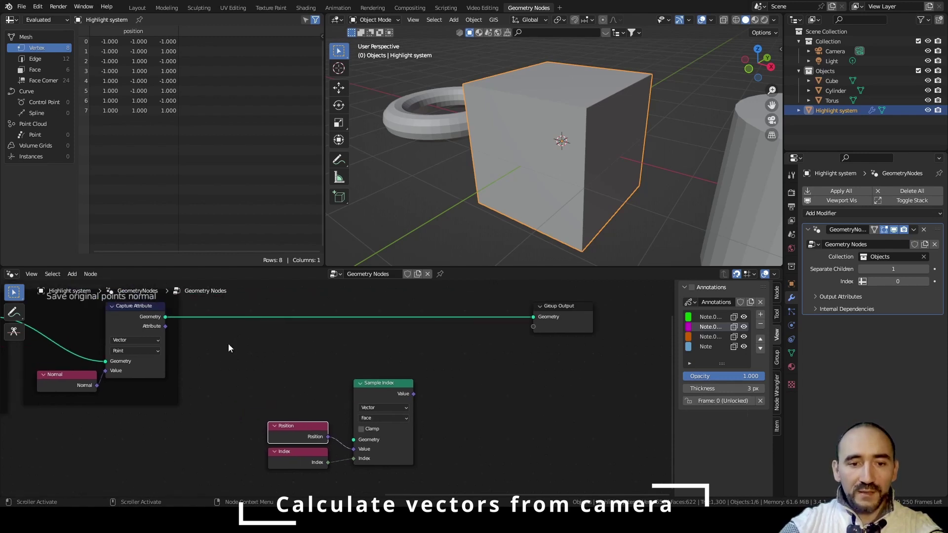
drag(166, 317, 302, 476)
Add a vector Subtract node fed by the Sample Index node's Value output, placed beside it
middle_drag(411, 415, 268, 372)
drag(273, 343, 312, 371)
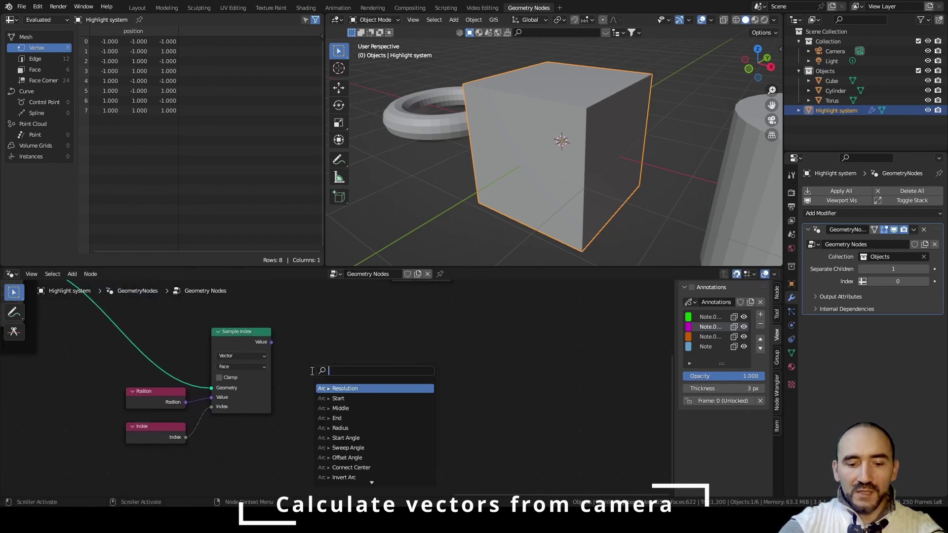
text(sub)
key(Return)
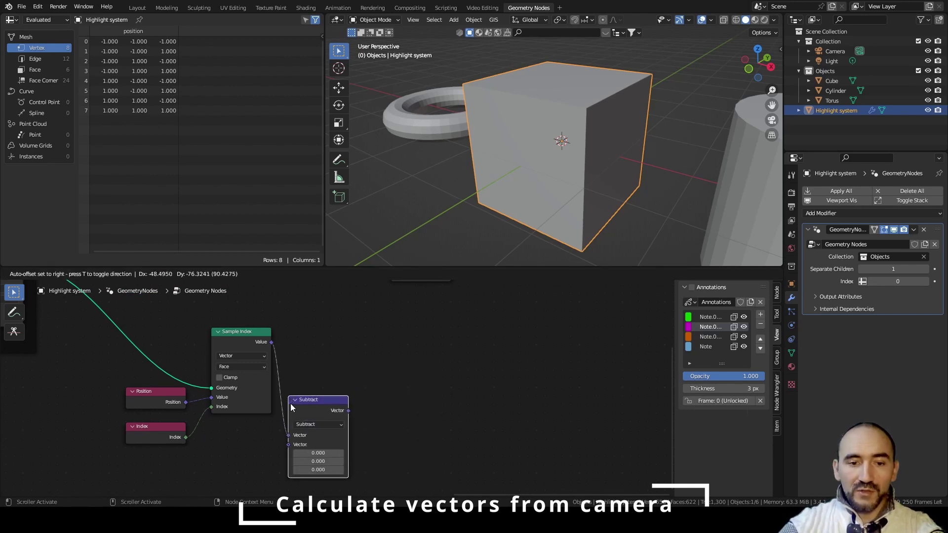
click(290, 404)
Add another Group Input node below the Index node
middle_drag(251, 425, 359, 365)
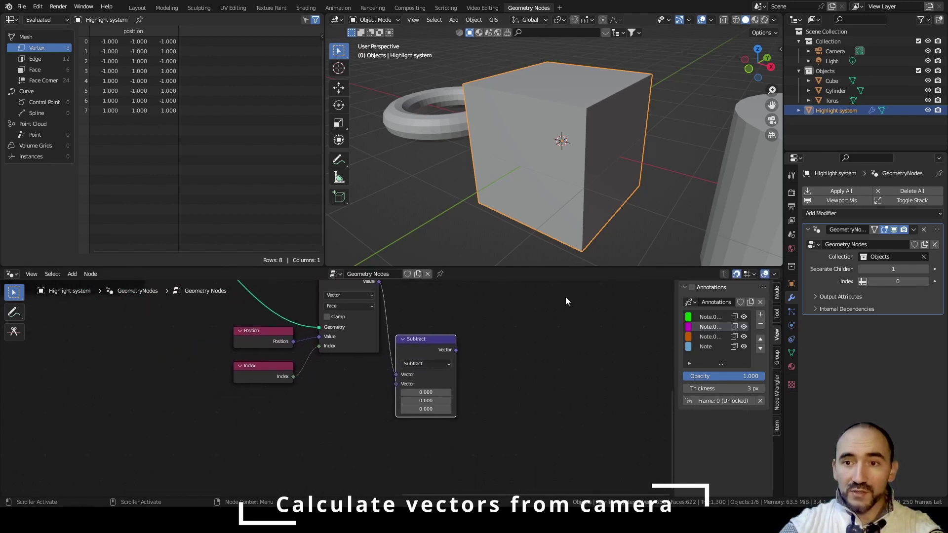
click(539, 366)
key(F3)
text(group inp)
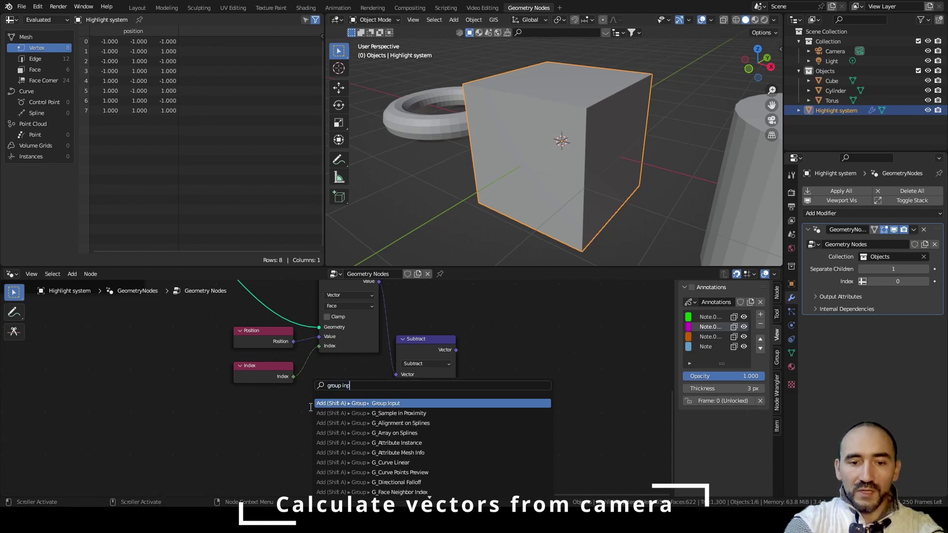
key(Return)
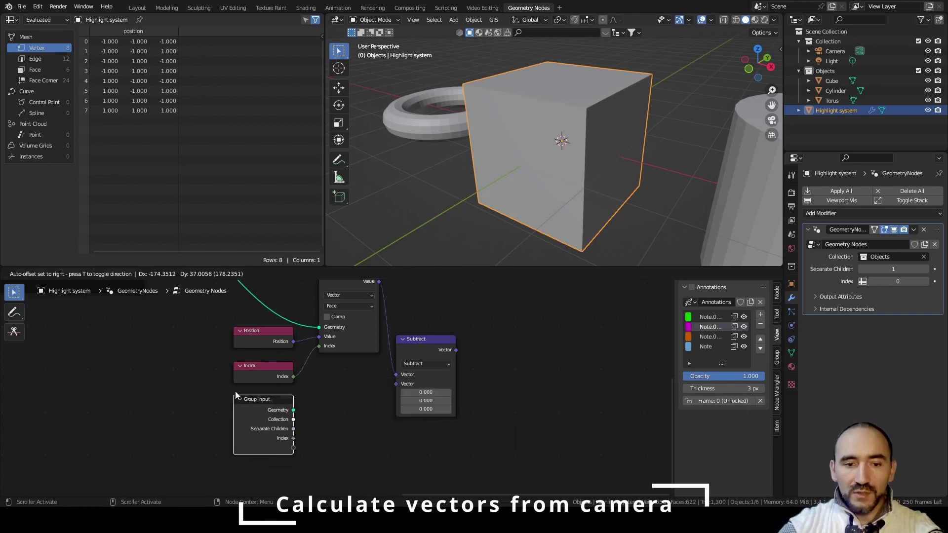
click(217, 399)
Add a group input of type Object named "Camera"
click(778, 365)
click(760, 302)
click(742, 364)
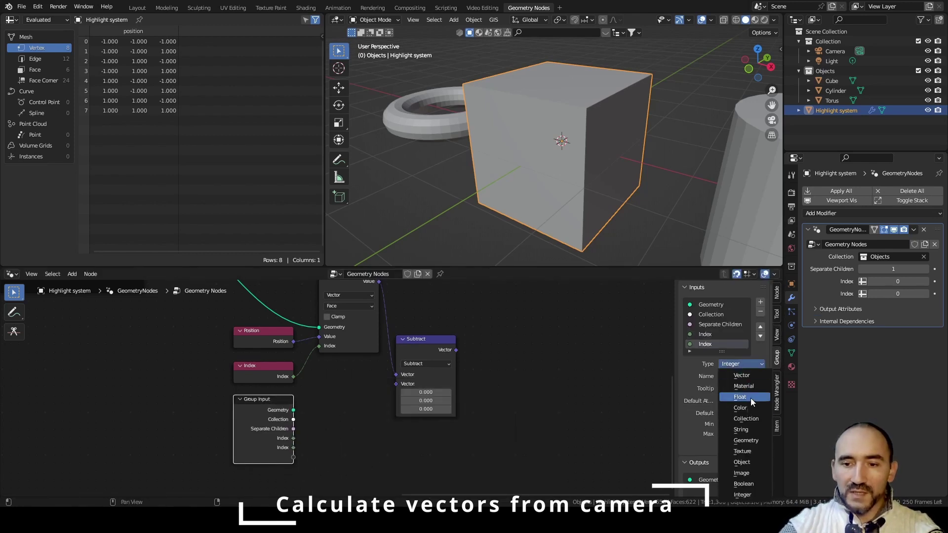
click(746, 462)
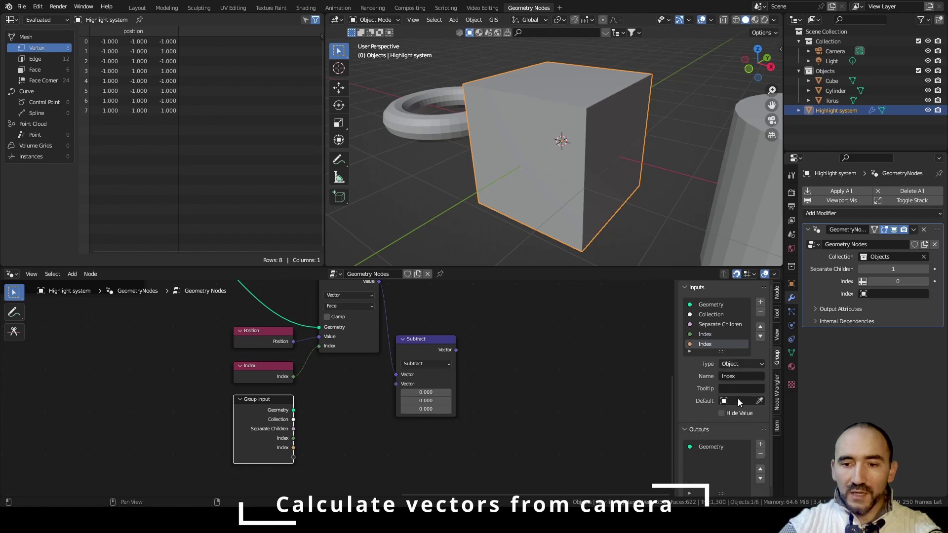
click(736, 376)
text(Camera)
key(Return)
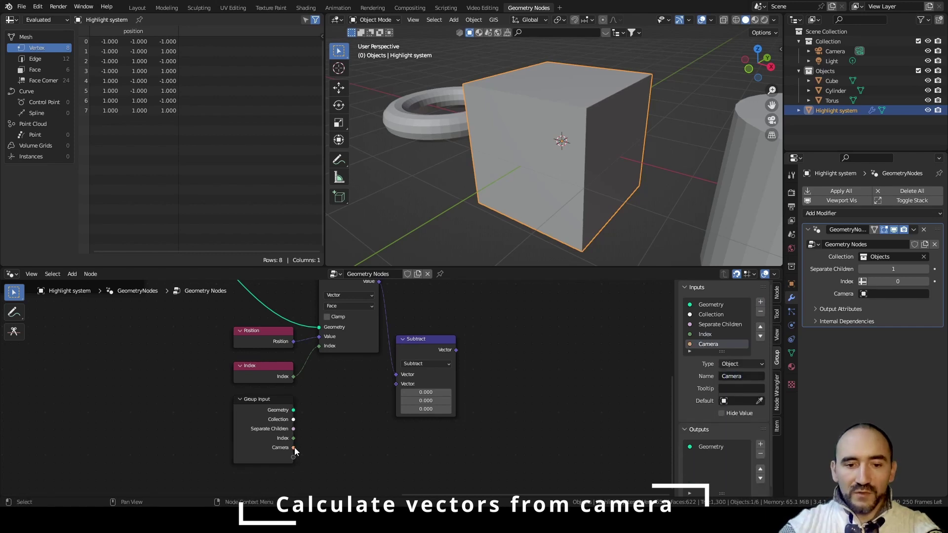
Add an Object Info node fed by the Camera input and link its Location to Subtract's second Vector input
drag(294, 447, 330, 449)
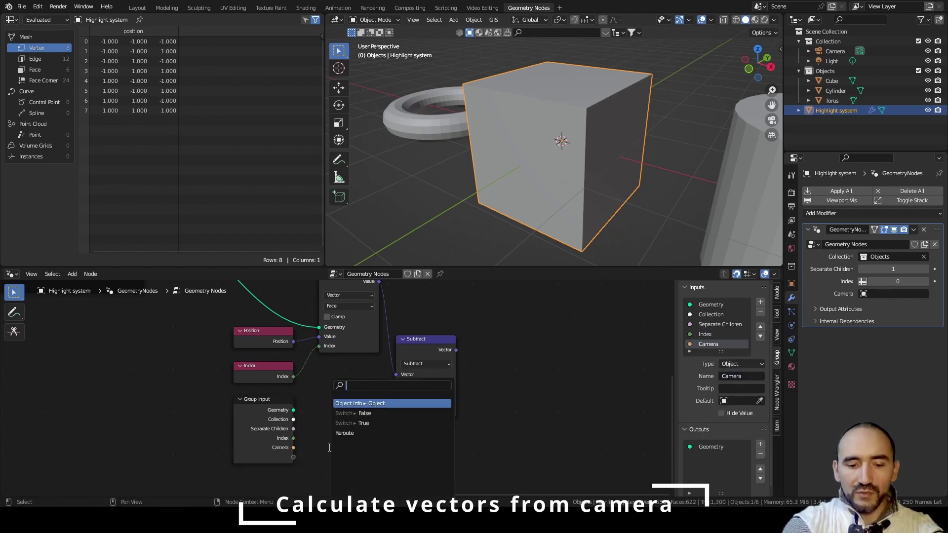
text(ob)
key(Return)
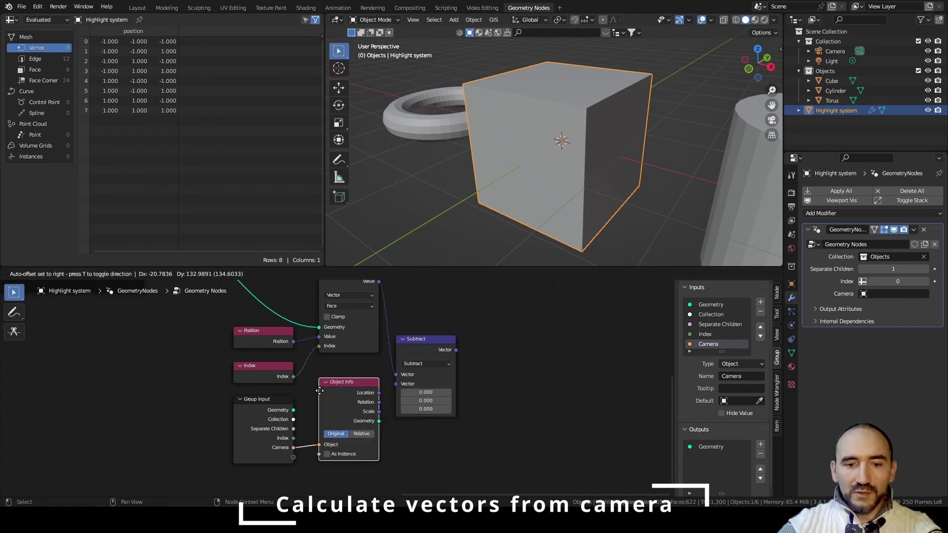
click(380, 396)
drag(380, 393, 375, 371)
Collapse the Subtract node and set the Object Info node's transform space to Relative
click(416, 351)
key(h)
click(361, 416)
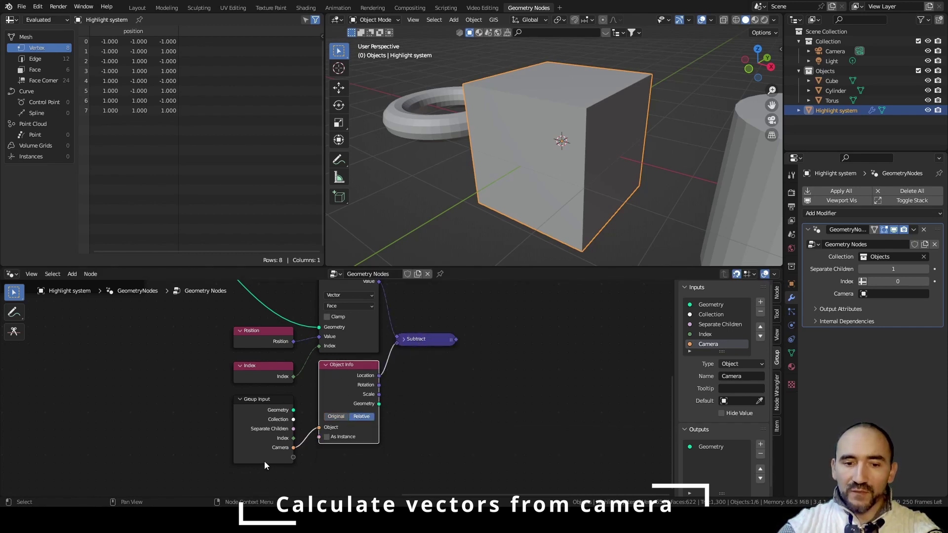
click(265, 439)
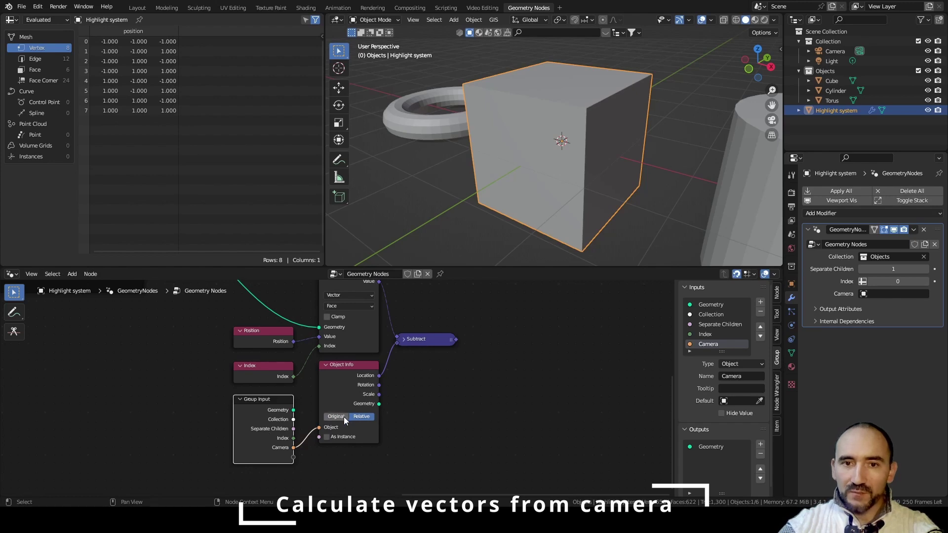
Check where the camera sits relative to the objects in the viewport, and reselect the Highlight system object
scroll(536, 206, down, 5)
click(406, 162)
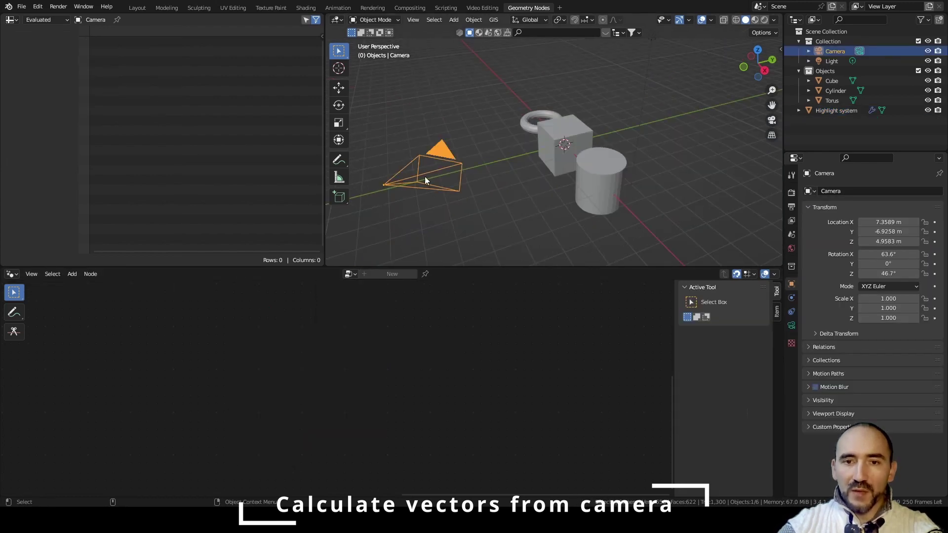
click(840, 111)
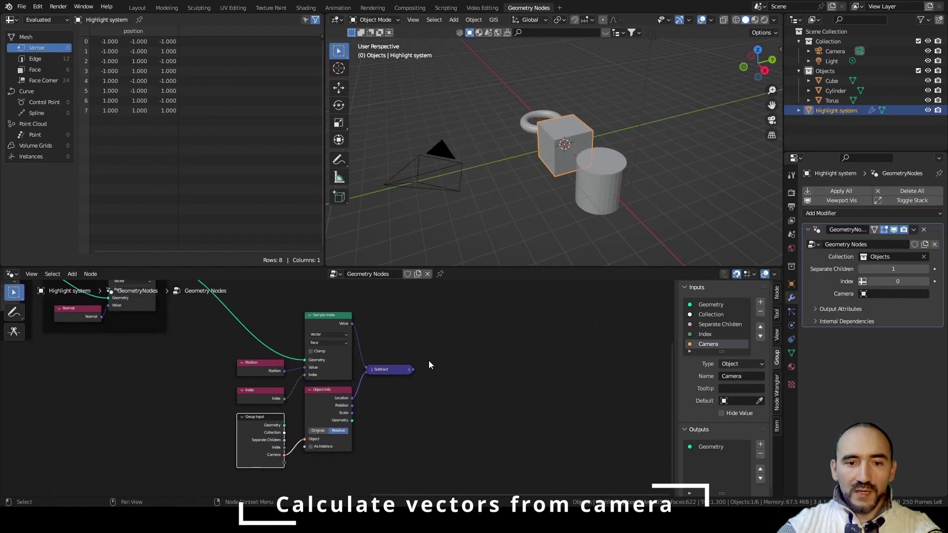
Frame the Position, Index, Sample Index, Object Info, Group Input and Subtract nodes as "Calculate vector from camera", and save the file
key(ctrl+j)
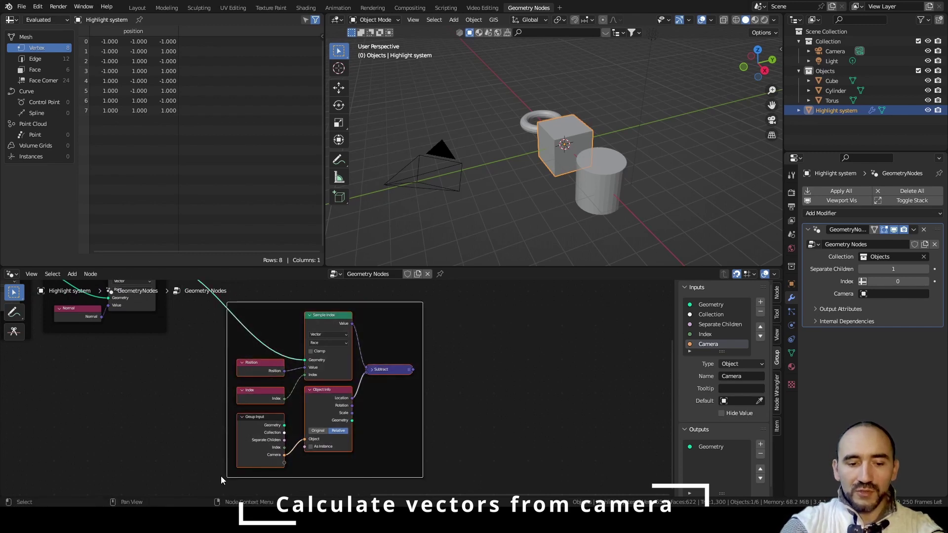
key(F2)
text(Calculate)
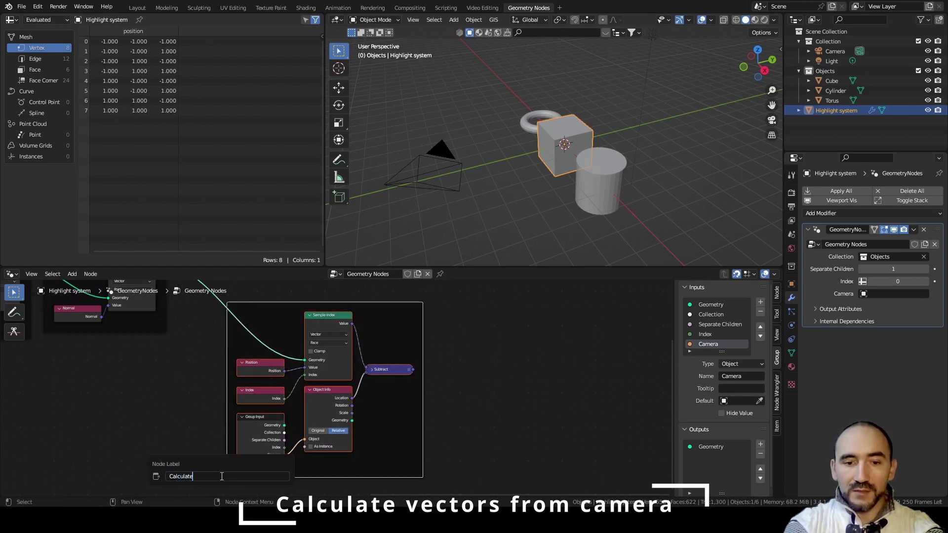
text( vector from camera)
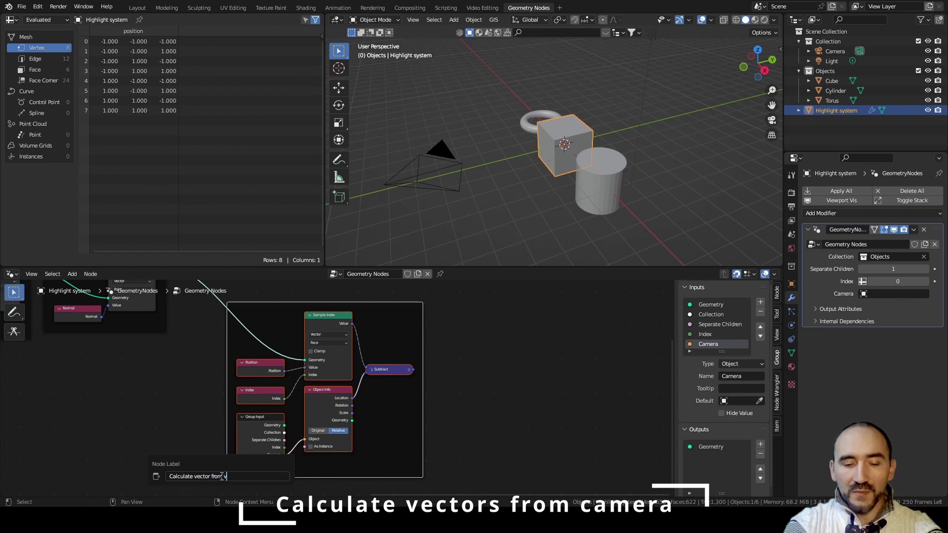
key(Return)
click(472, 332)
key(ctrl+s)
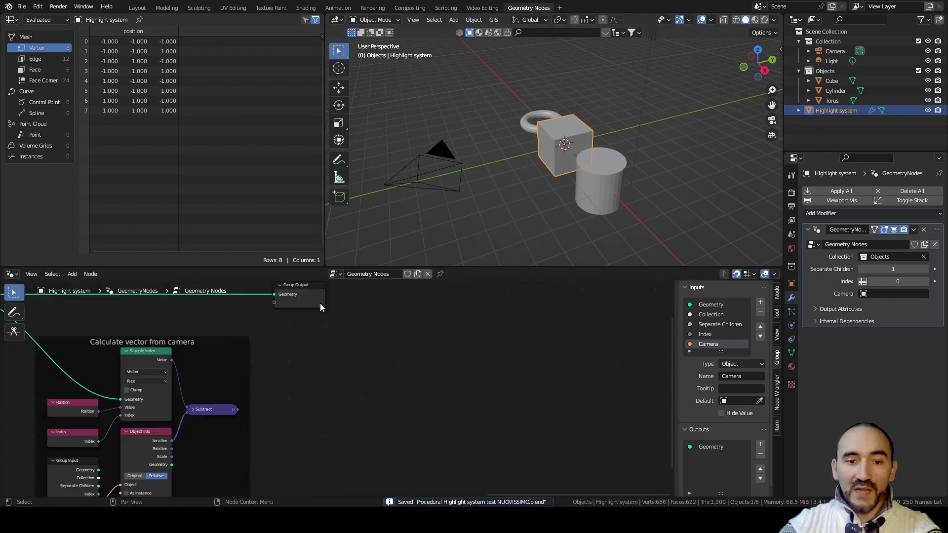
Move the Group Output node farther right to make room for the face filtering nodes
key(g)
click(622, 304)
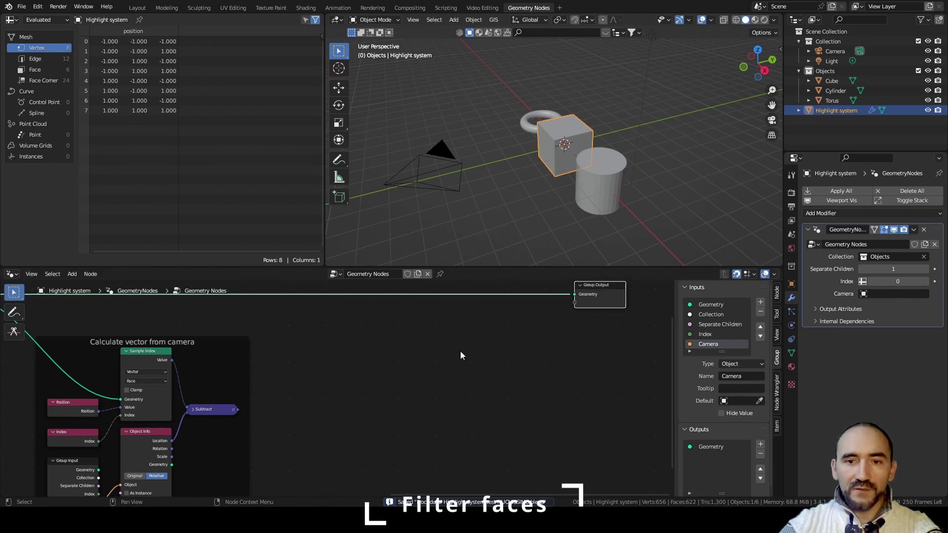
click(297, 412)
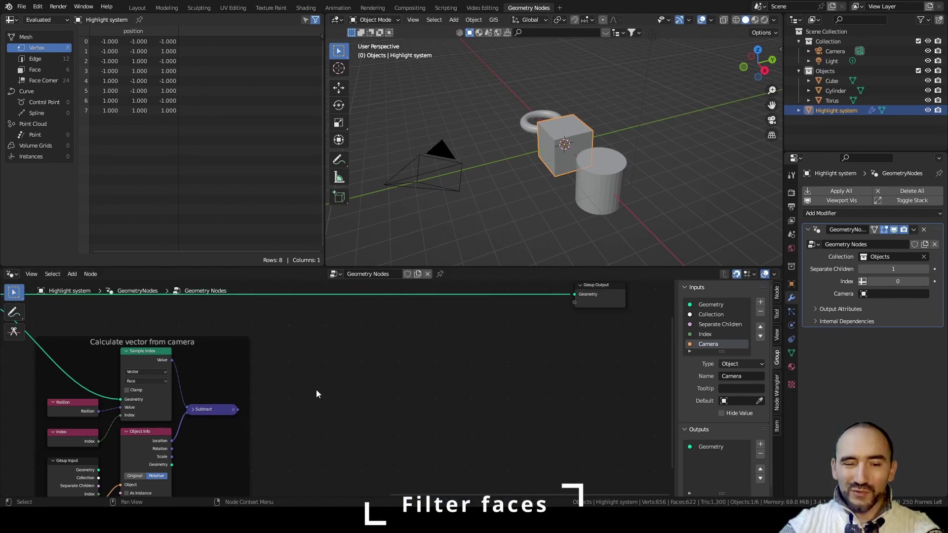
Add a Vector Math node set to Normalize after Subtract, collapse it and place it beside the frame
scroll(338, 377, up, 1)
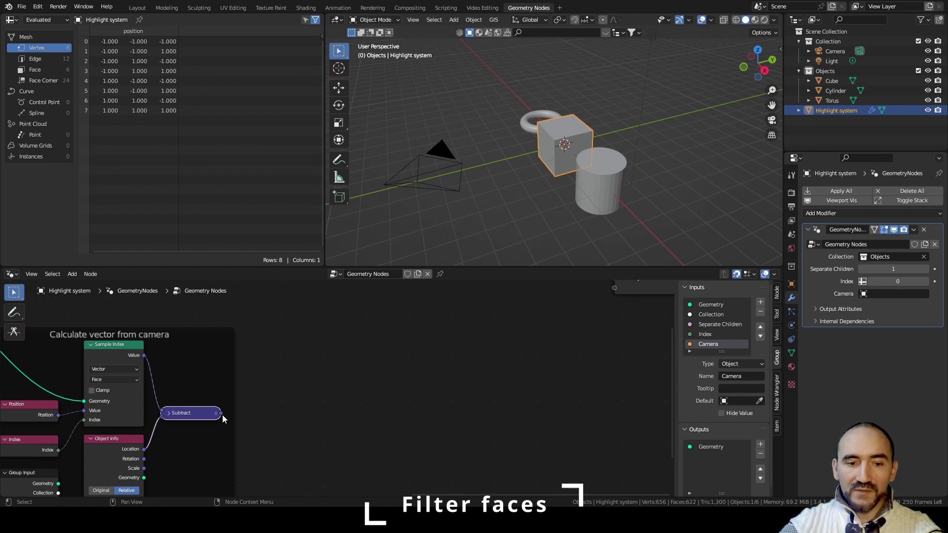
drag(221, 414, 293, 402)
text(normalize)
key(Return)
click(295, 381)
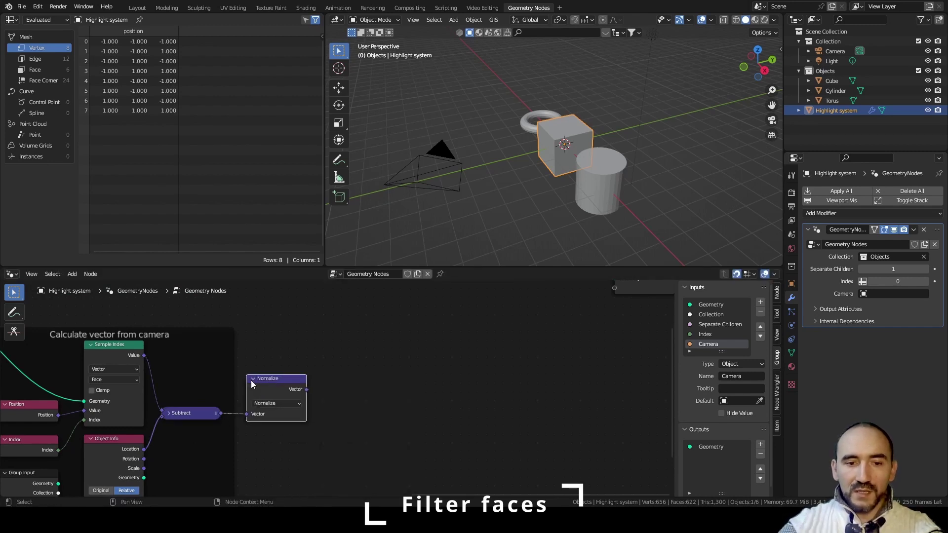
key(h)
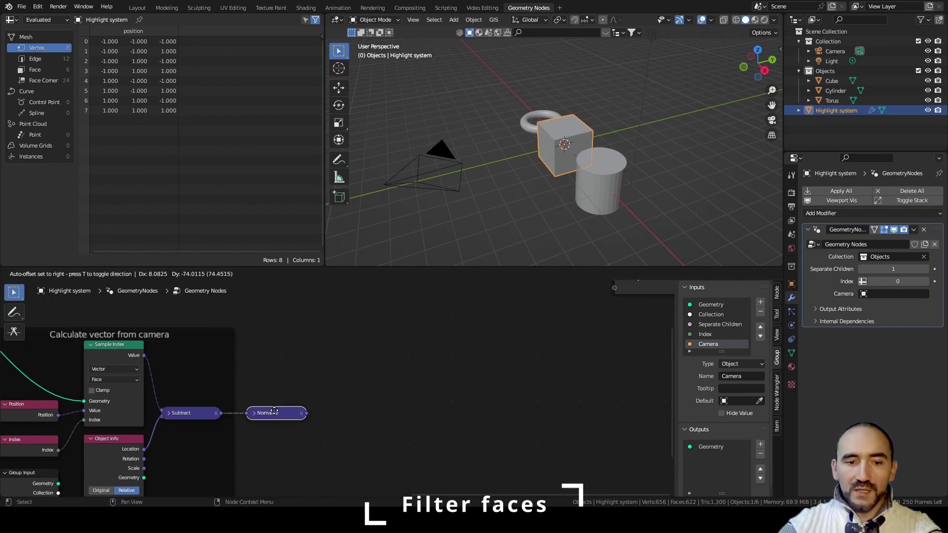
drag(271, 412, 277, 411)
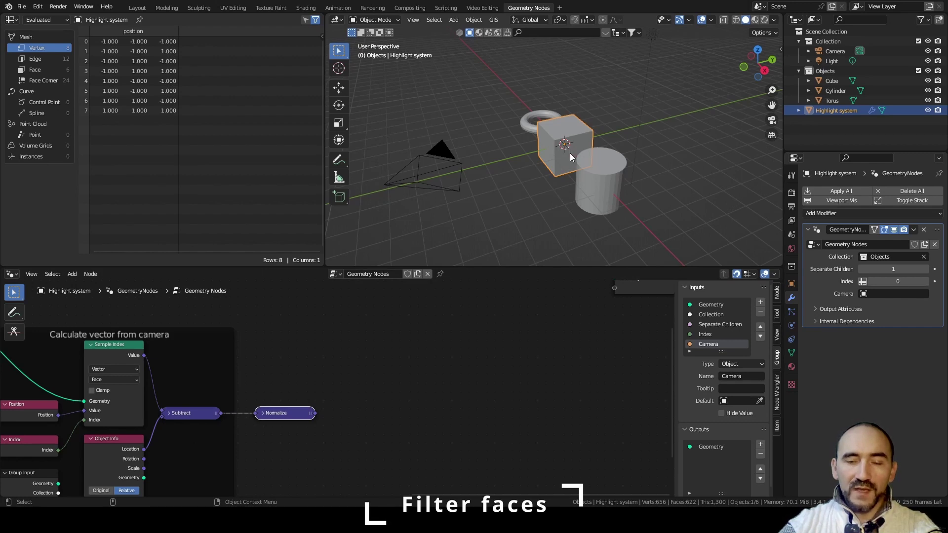
middle_drag(411, 348, 324, 393)
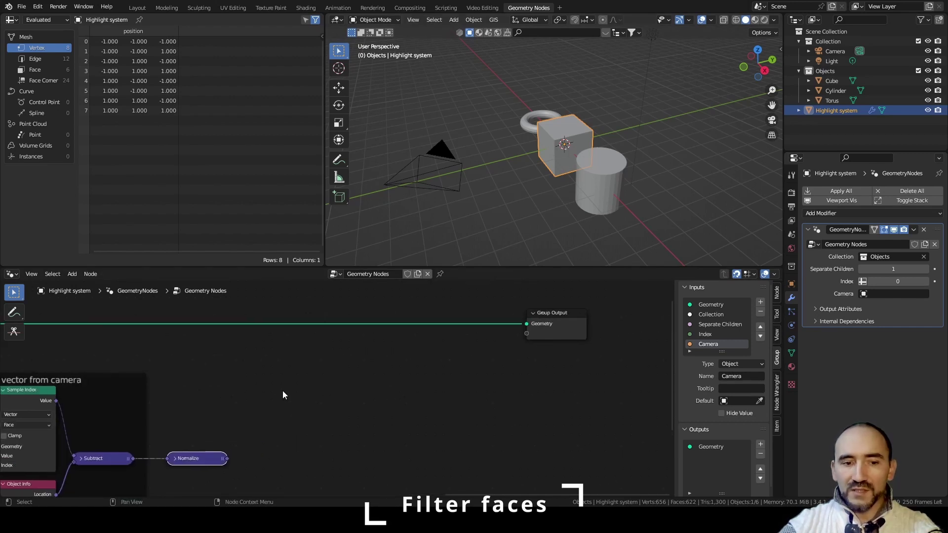
key(F3)
text(norma)
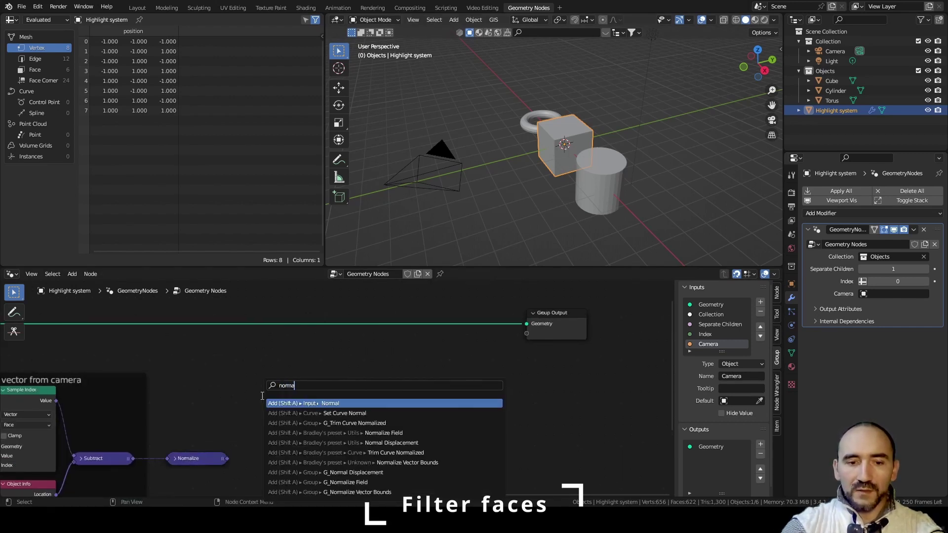
key(Return)
click(167, 389)
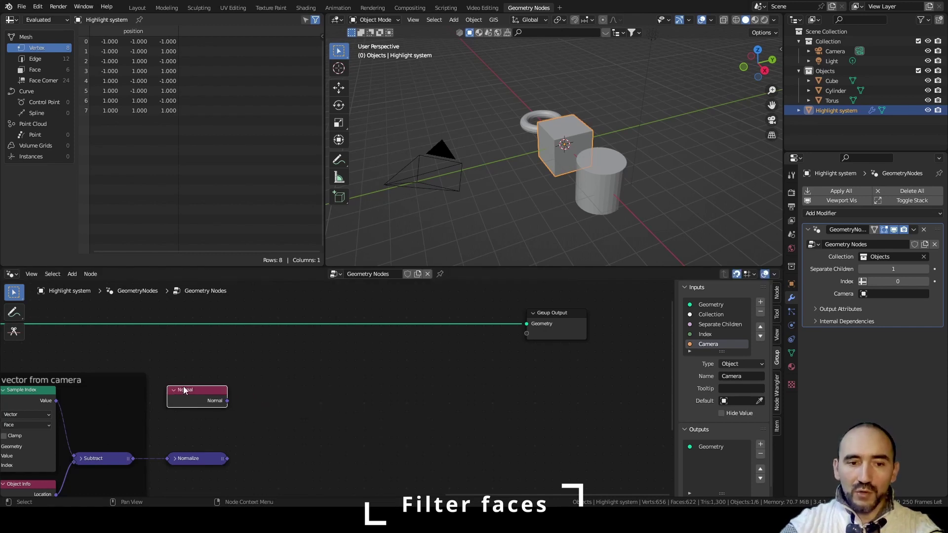
middle_drag(197, 391, 454, 387)
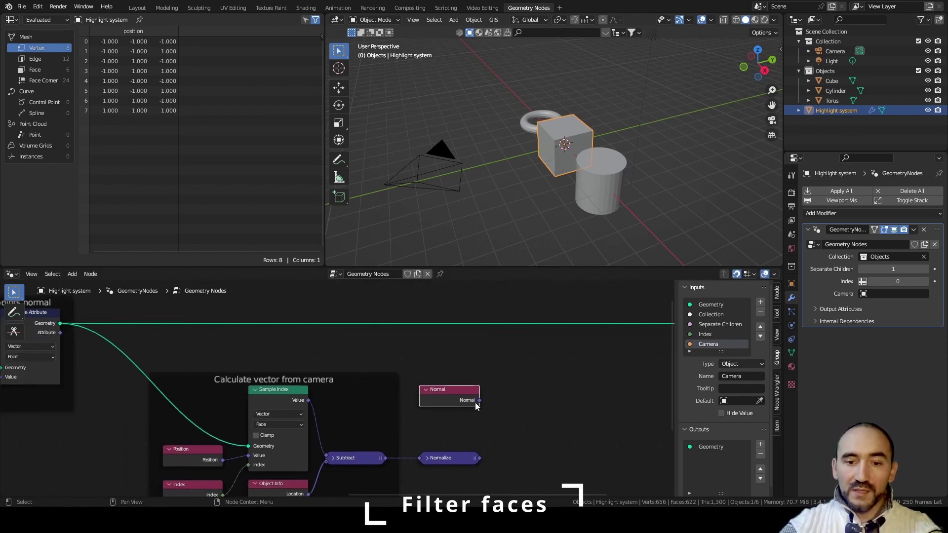
scroll(330, 383, down, 4)
middle_drag(296, 378, 437, 377)
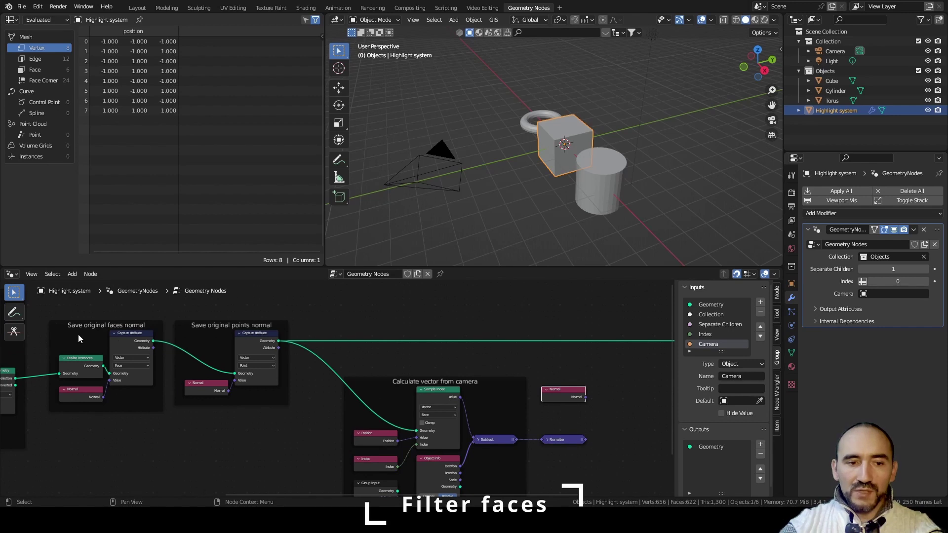
Add a Vector Math node set to Dot Product, fed by the Normalize output, and place it to its right
scroll(128, 364, up, 3)
middle_drag(45, 334, 116, 341)
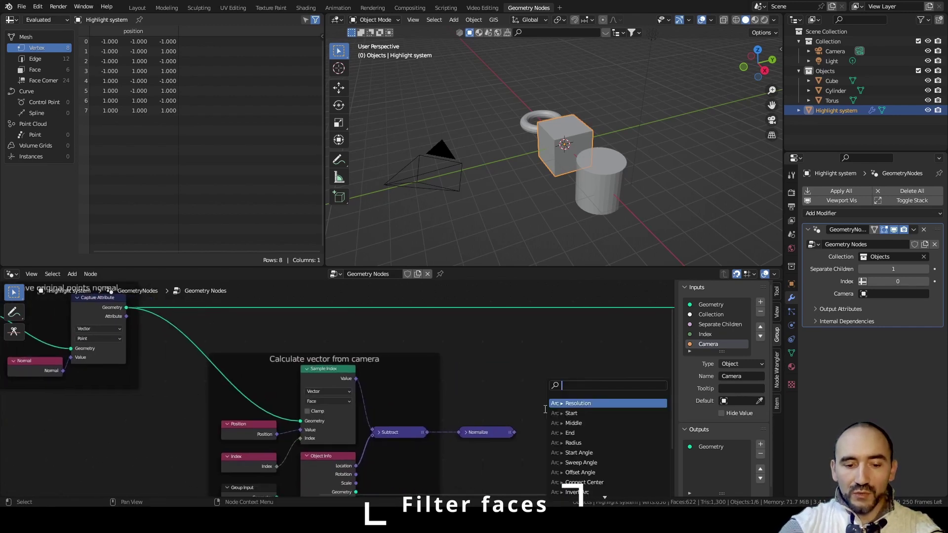
text(dotp)
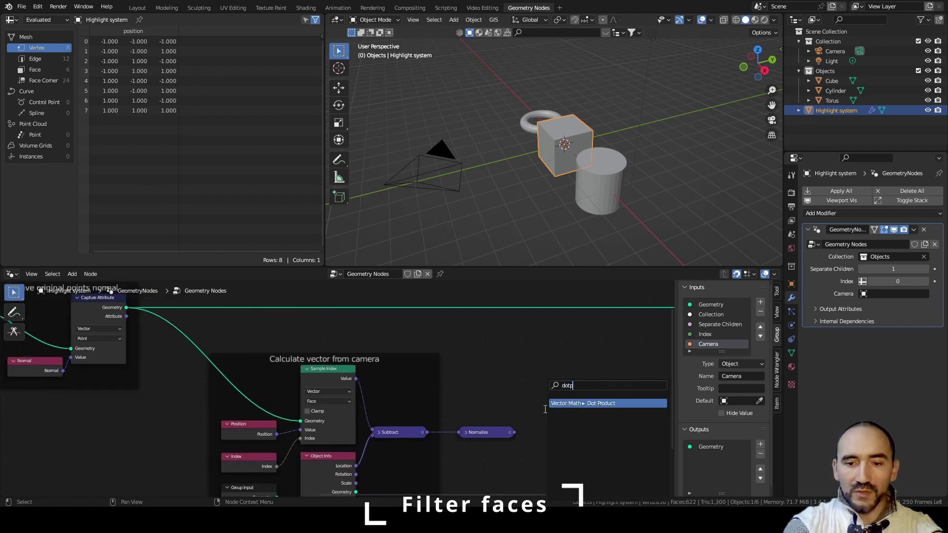
key(Return)
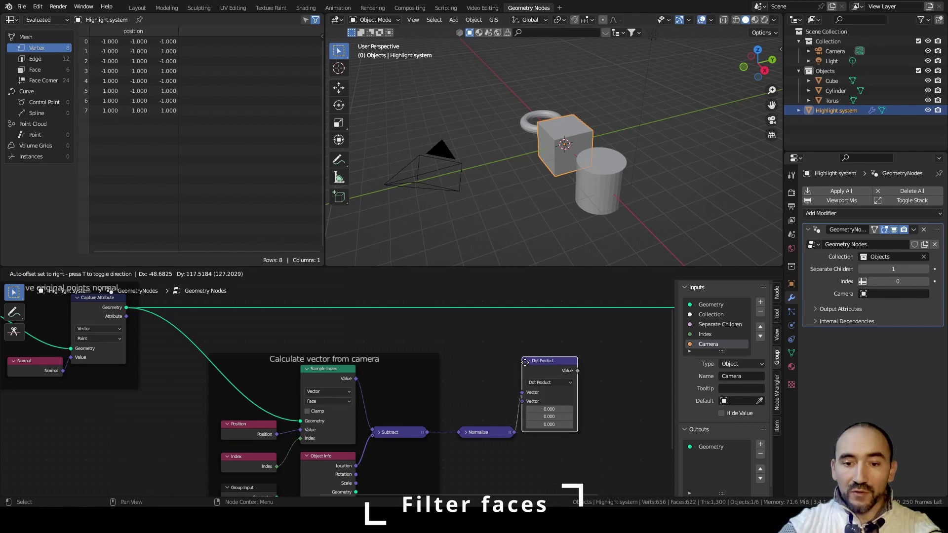
click(527, 371)
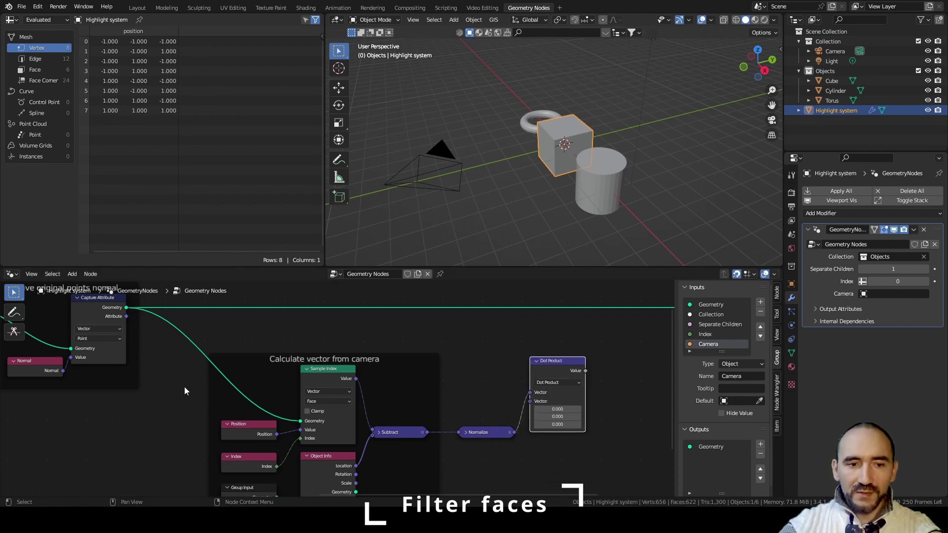
Link the faces normal Capture Attribute output to Dot Product's first Vector input, routing the link through a reroute below the normal frames
drag(156, 336, 568, 393)
key(g)
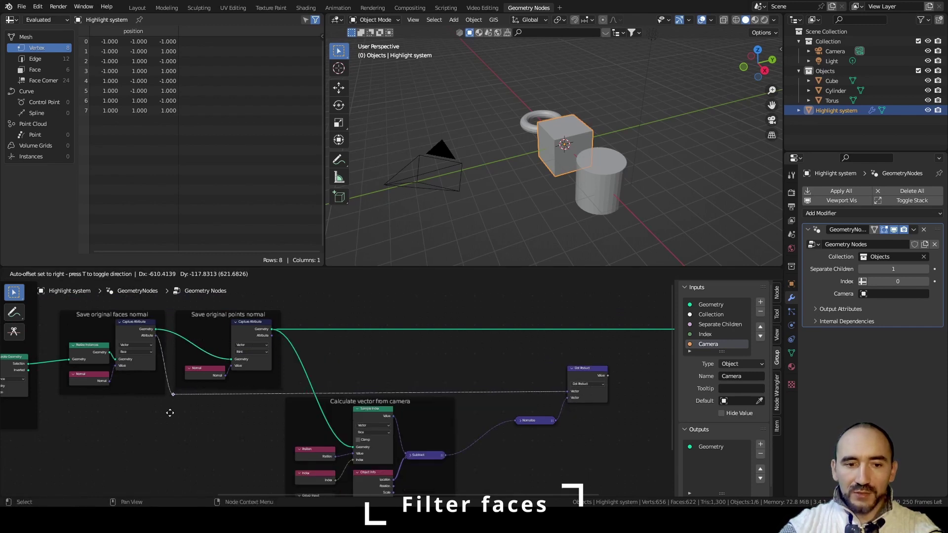
click(172, 414)
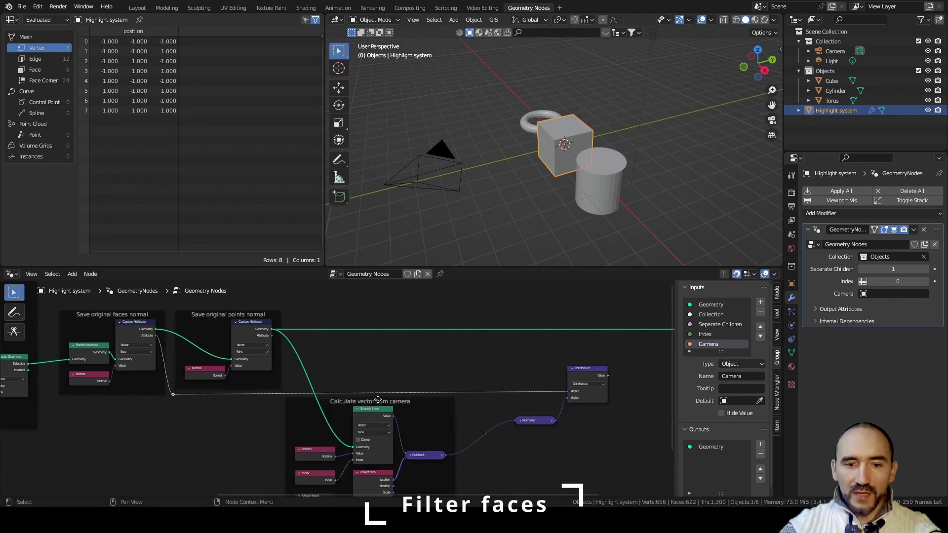
Annotate the dot product cases 0° => 1 with parallel arrows and 90° => 0 with perpendicular arrows
middle_drag(567, 401, 303, 409)
scroll(303, 410, up, 5)
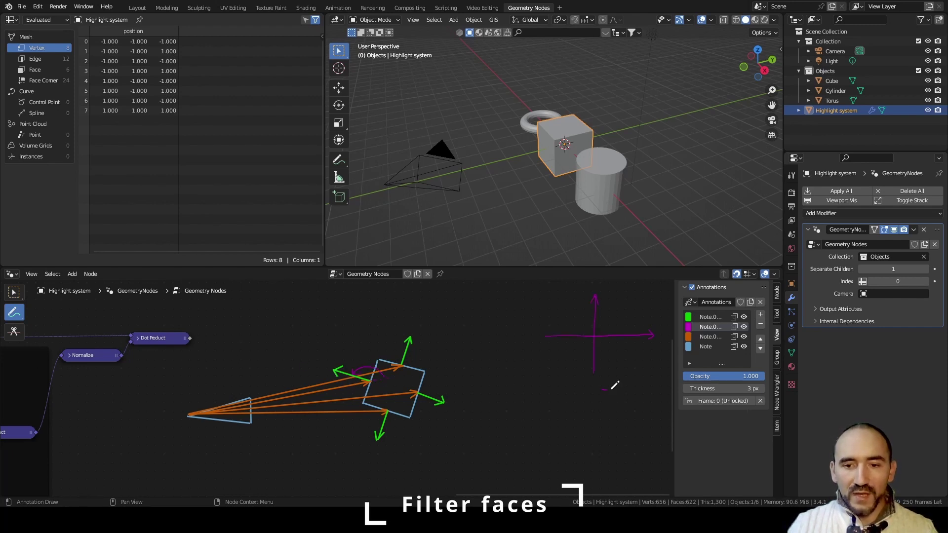
mouse_move(615, 385)
mouse_down()
mouse_move(645, 385)
mouse_move(643, 403)
mouse_up()
drag(507, 398, 534, 396)
drag(526, 400, 567, 406)
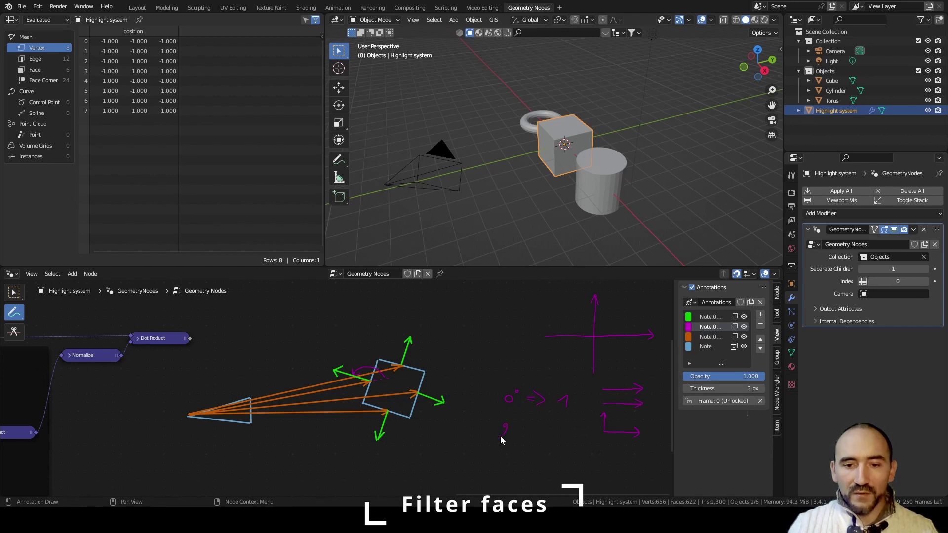
drag(505, 428, 501, 437)
drag(512, 426, 533, 426)
drag(525, 431, 537, 435)
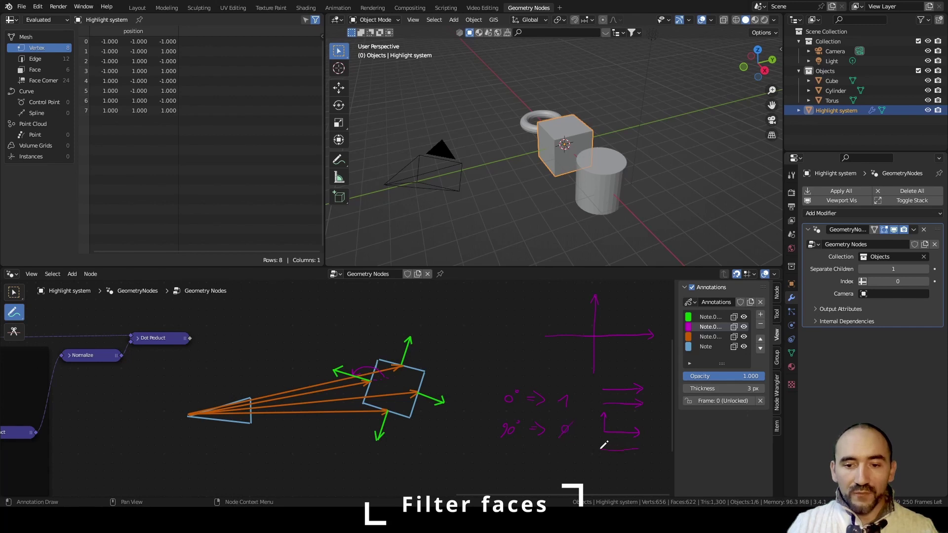
Annotate the dot product cases 180° => -1 with opposite arrows and 270° => 0 with perpendicular arrows
mouse_move(604, 445)
mouse_down()
mouse_move(577, 451)
mouse_move(588, 455)
mouse_up()
mouse_move(491, 453)
mouse_down()
mouse_move(522, 446)
mouse_move(566, 457)
mouse_up()
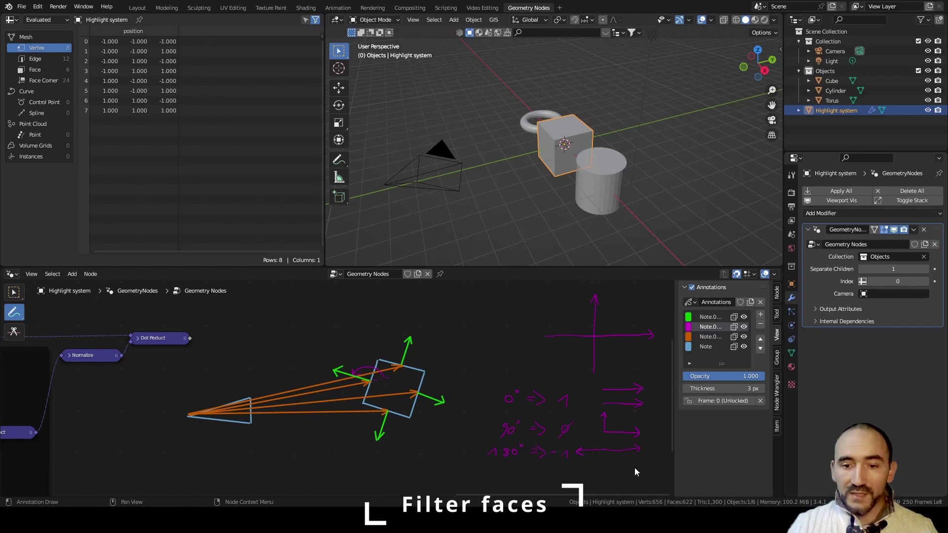
mouse_move(637, 468)
mouse_down()
mouse_move(607, 471)
mouse_move(635, 473)
mouse_up()
drag(607, 472, 607, 492)
drag(604, 489, 610, 489)
mouse_move(493, 479)
mouse_down()
mouse_move(506, 488)
mouse_move(518, 480)
mouse_up()
drag(525, 476, 526, 477)
drag(529, 483, 537, 486)
mouse_move(538, 479)
mouse_down()
mouse_move(540, 488)
mouse_move(569, 475)
mouse_up()
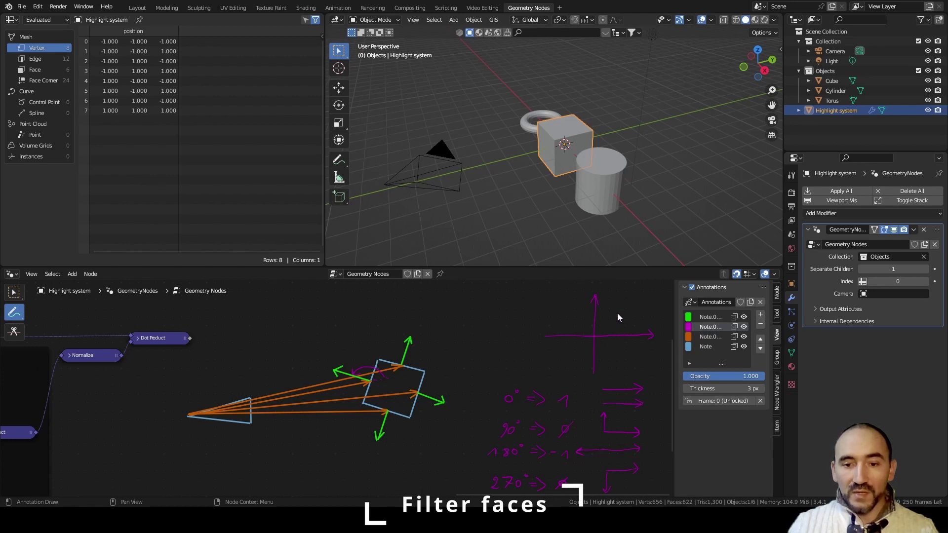
Mark the axis sketch's left quadrants minus and right quadrants plus, and write circled signs beside the sketched face normals, minus for camera-facing ones
drag(619, 318, 628, 315)
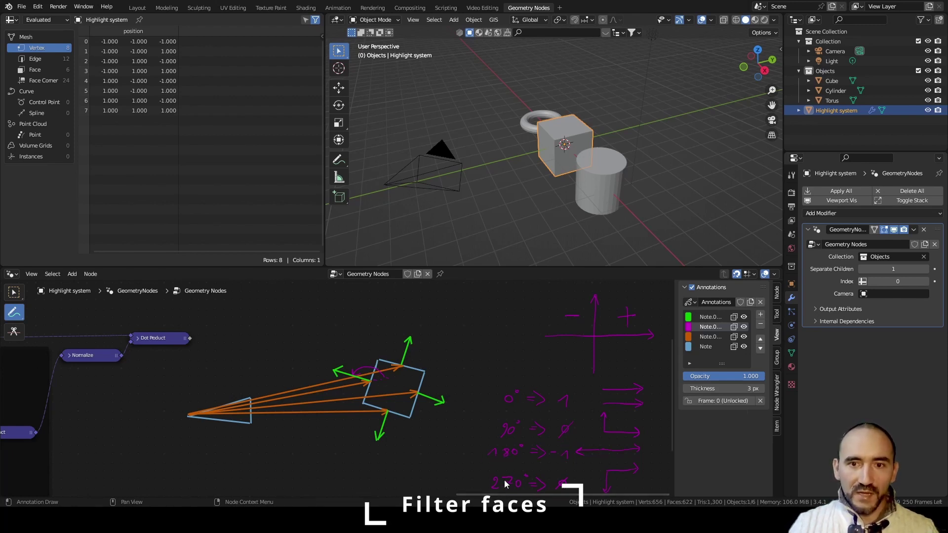
drag(578, 355, 562, 354)
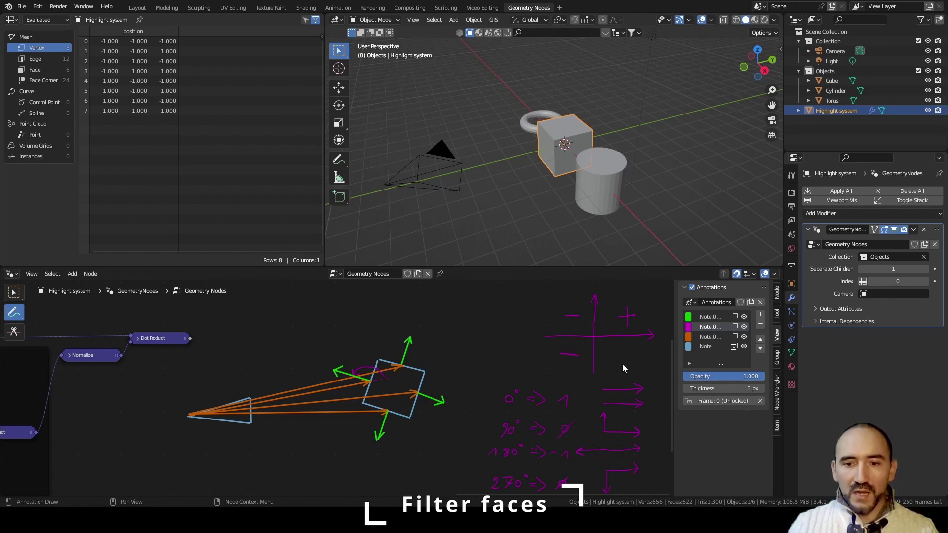
drag(623, 355, 623, 367)
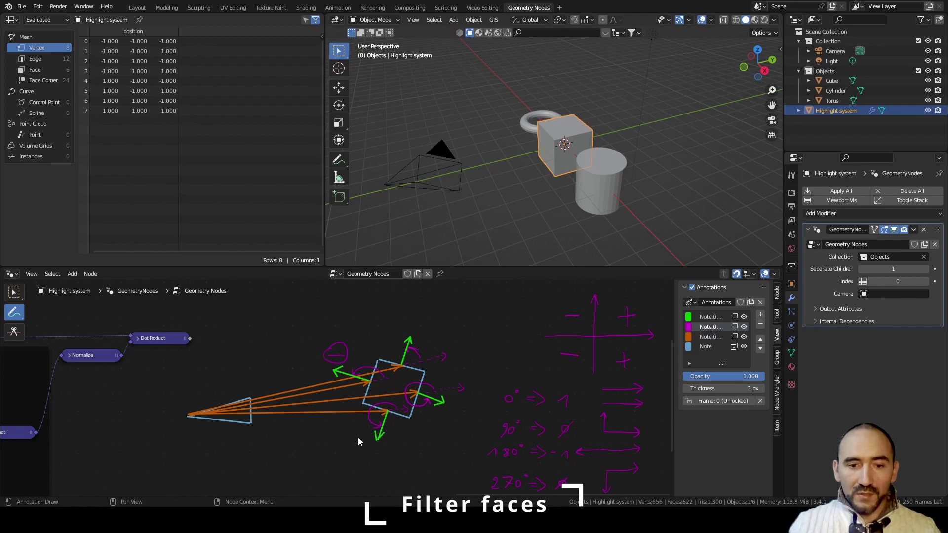
mouse_move(350, 438)
mouse_down()
mouse_move(371, 427)
mouse_move(348, 443)
mouse_up()
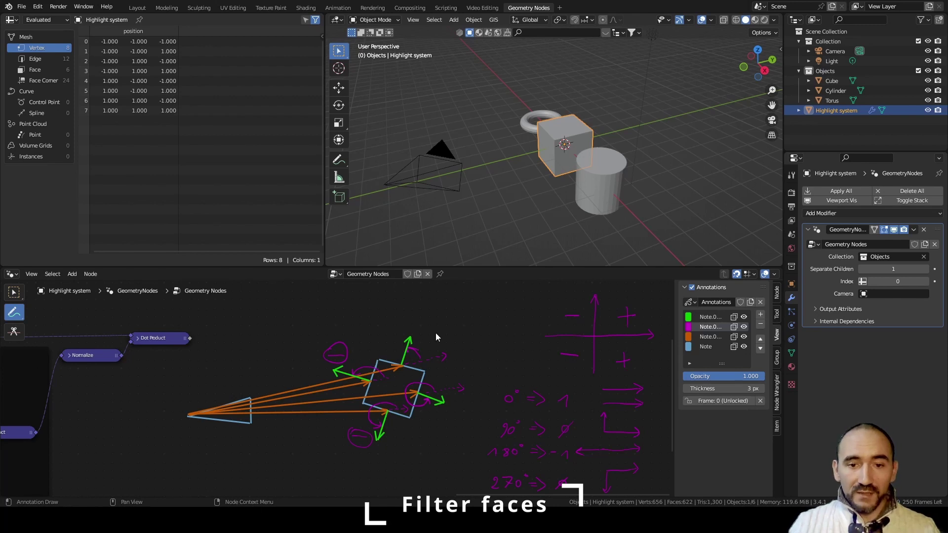
drag(428, 327, 431, 334)
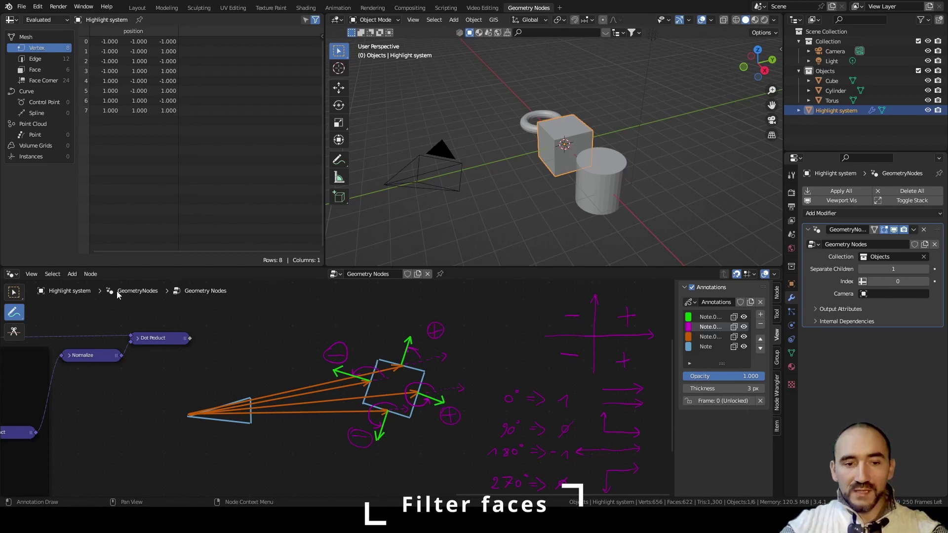
Add a Float Compare node set to Greater Than or Equal, with Dot Product's value feeding input A
key(w)
drag(189, 338, 217, 339)
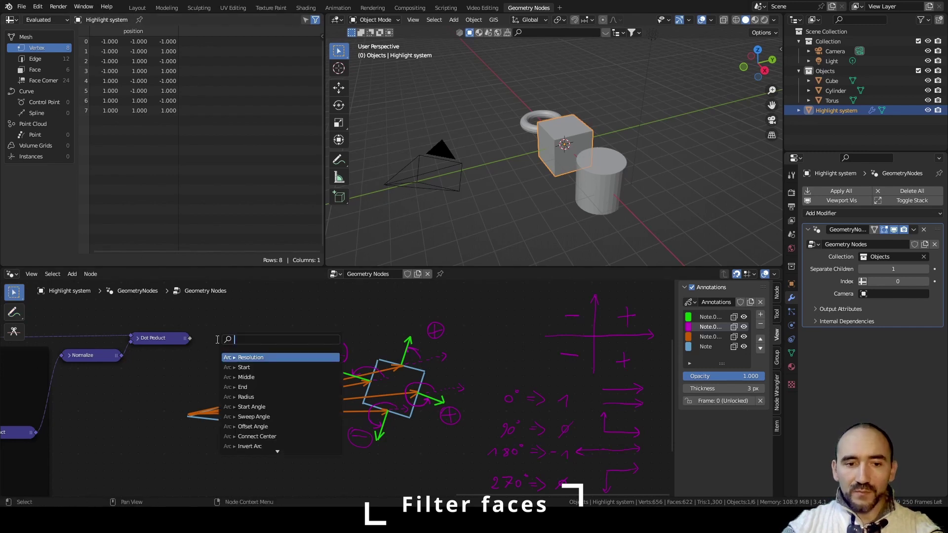
text(grea)
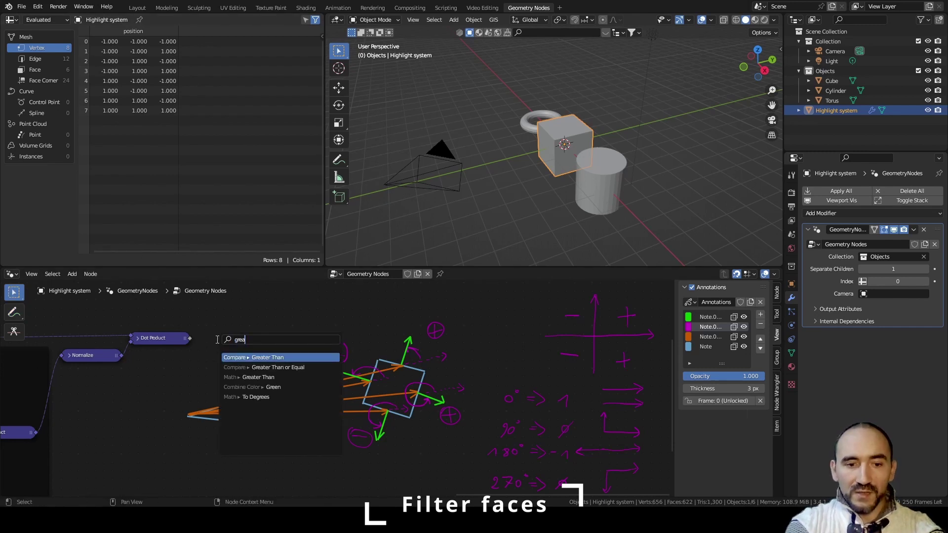
key(Down)
key(Return)
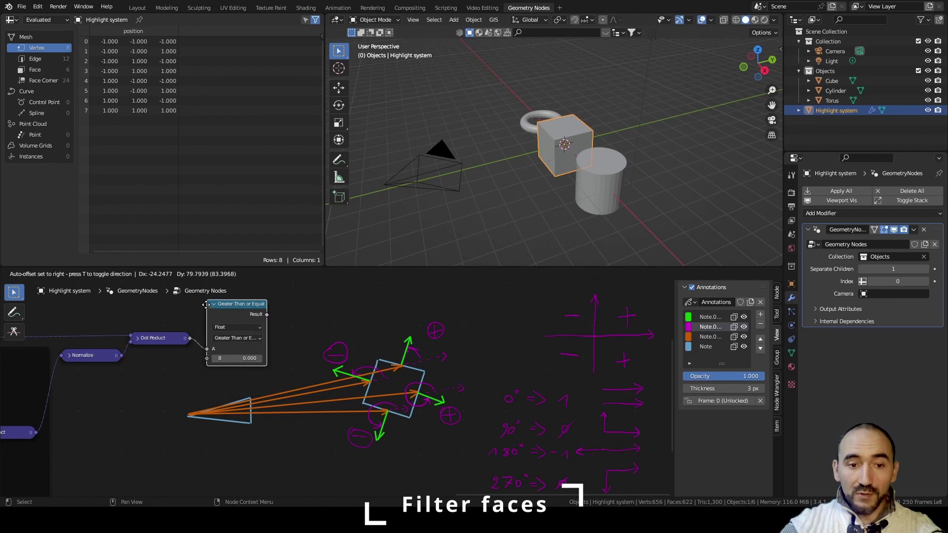
click(206, 292)
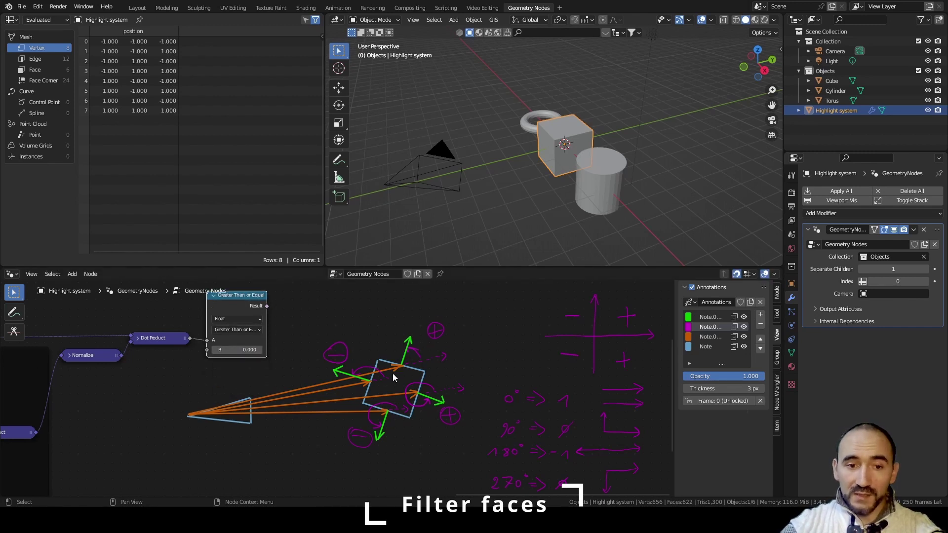
Insert a Delete Geometry node before Group Output, with the Greater Than or Equal result feeding its Selection
middle_drag(349, 291, 269, 352)
key(F3)
text(del)
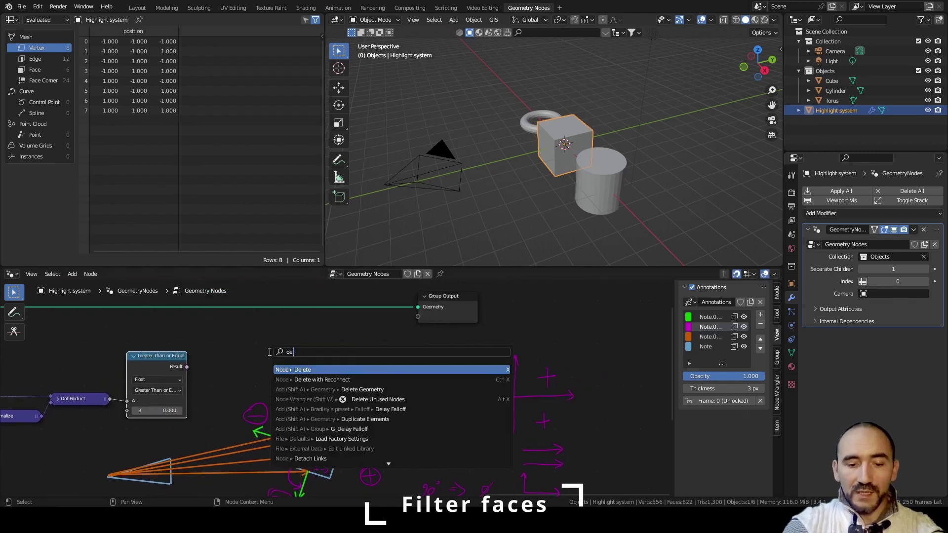
text(ete geom)
key(Return)
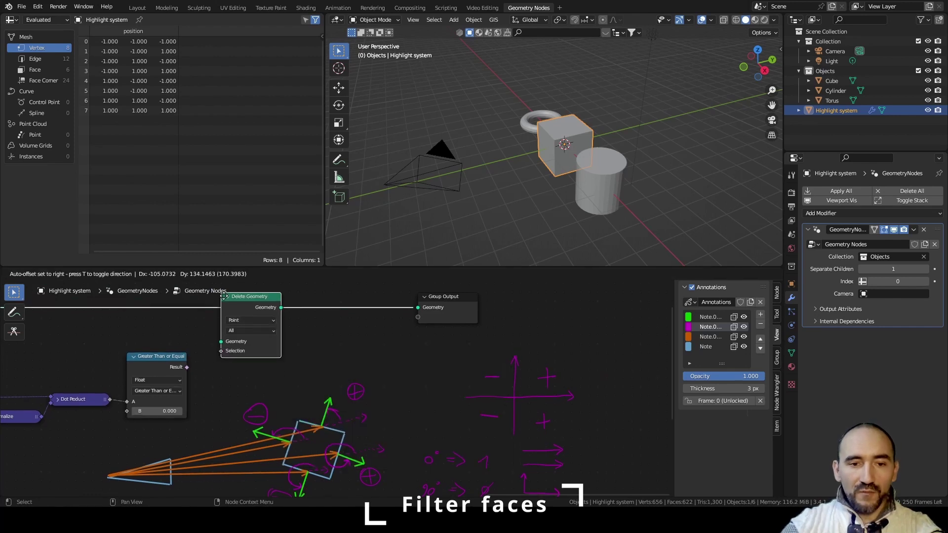
click(232, 297)
drag(187, 374, 231, 357)
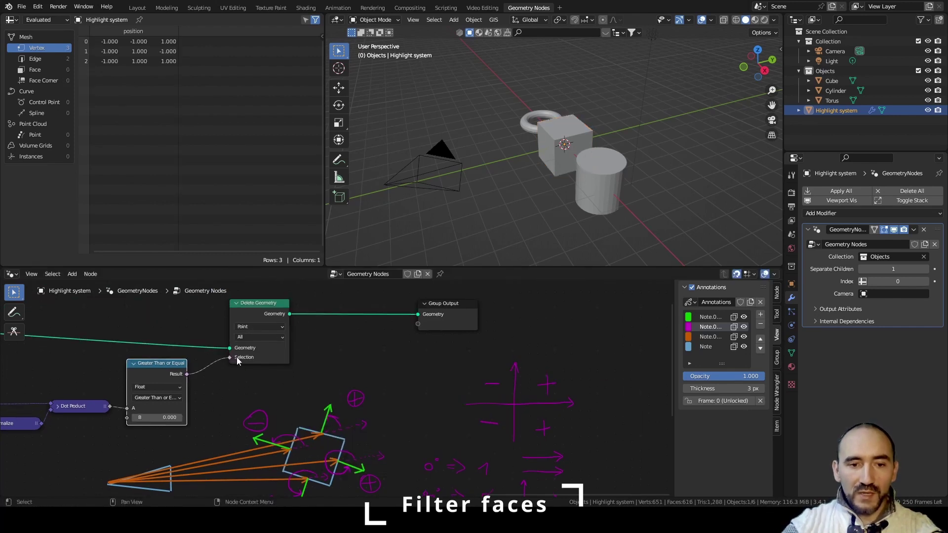
Set the Delete Geometry node's domain to Face and position it above the comparison node
drag(244, 317, 219, 308)
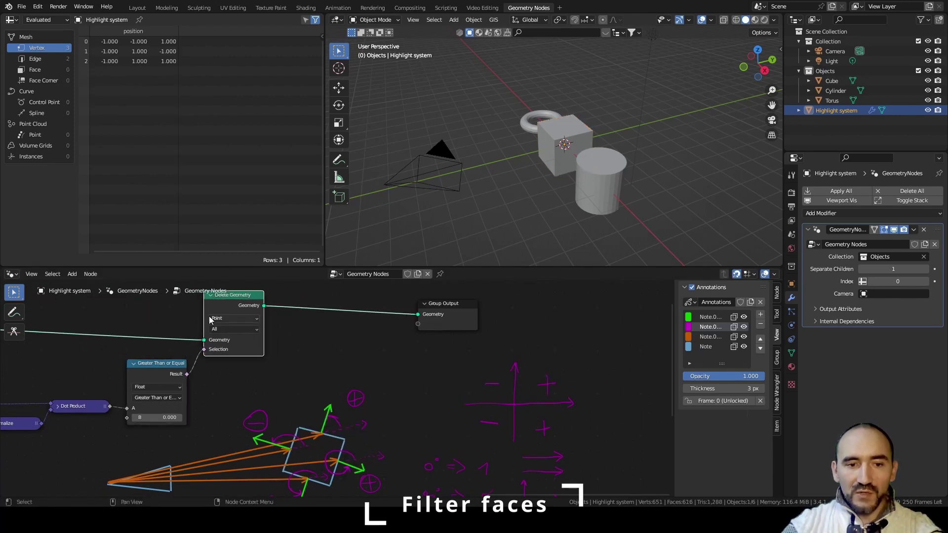
click(234, 319)
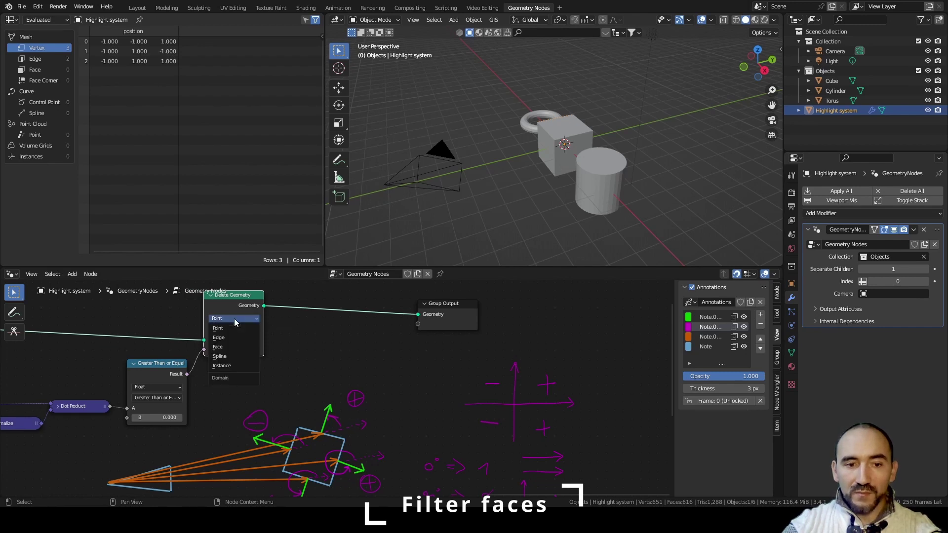
click(242, 348)
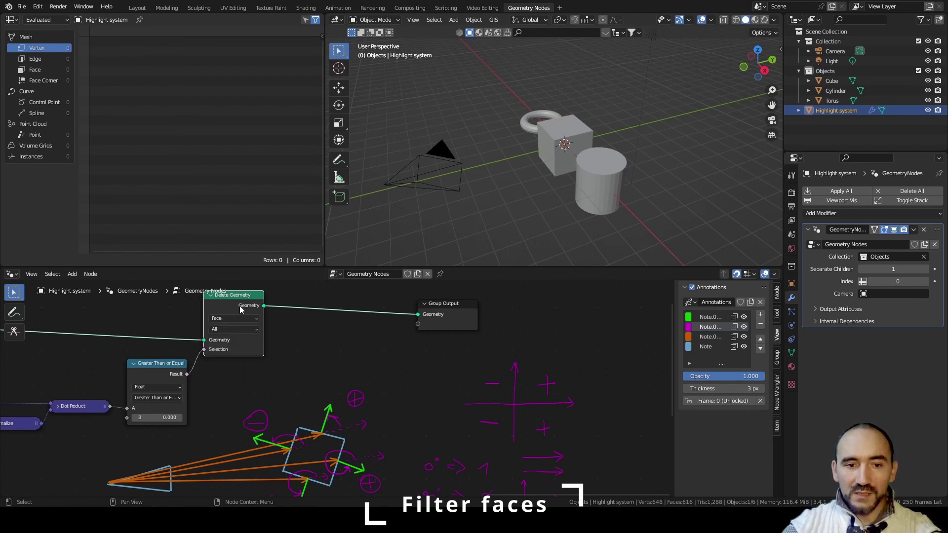
drag(242, 310, 259, 301)
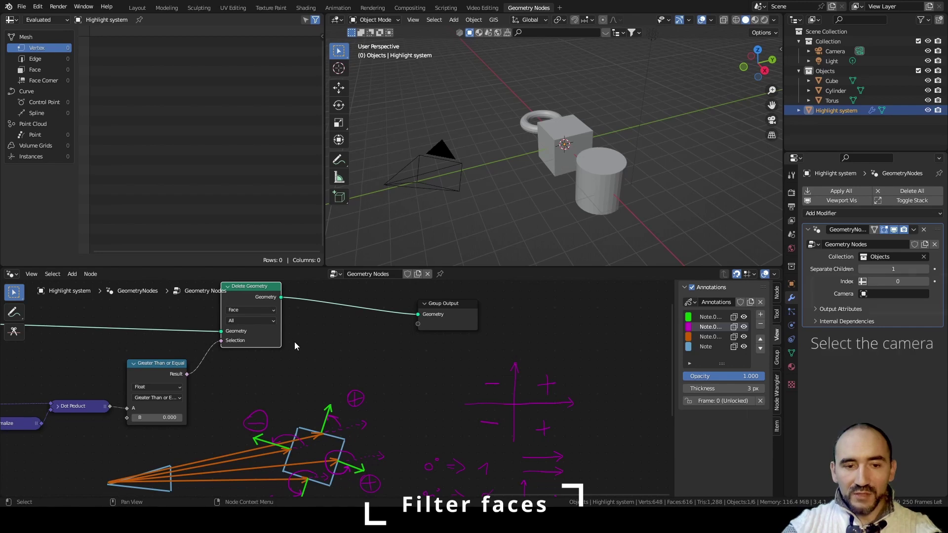
Assign Camera as the Highlight system modifier's camera object and hide the Cube, Cylinder and Torus in the viewport
ctrl+shift+click(257, 301)
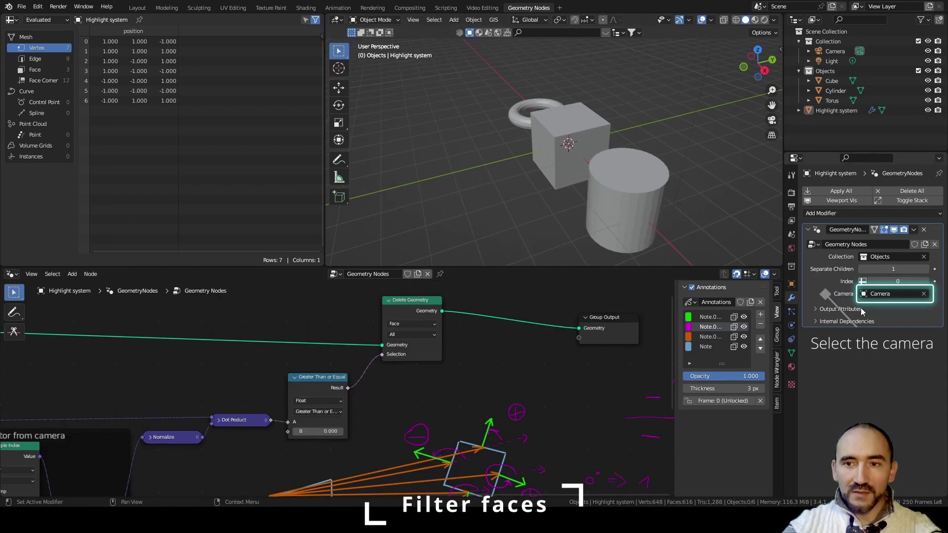
click(839, 111)
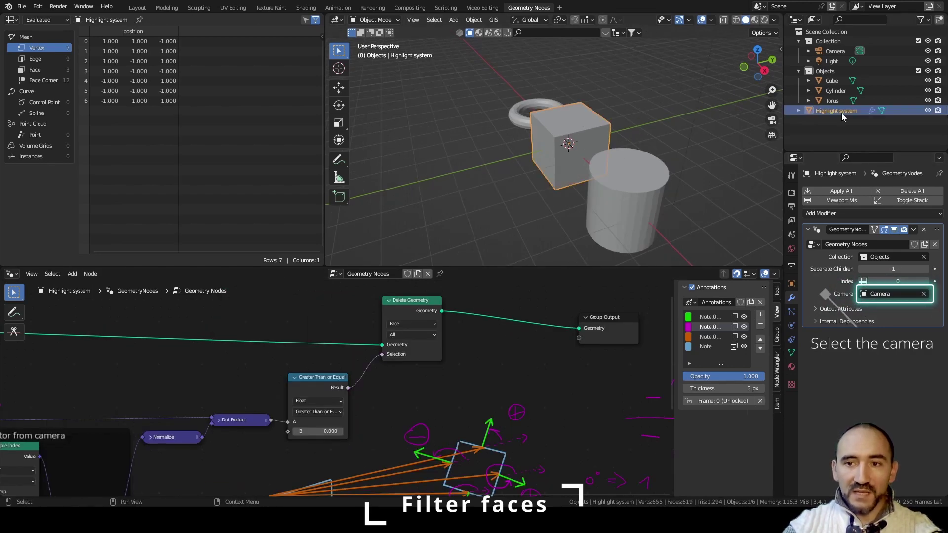
middle_drag(615, 134, 596, 179)
scroll(596, 179, up, 4)
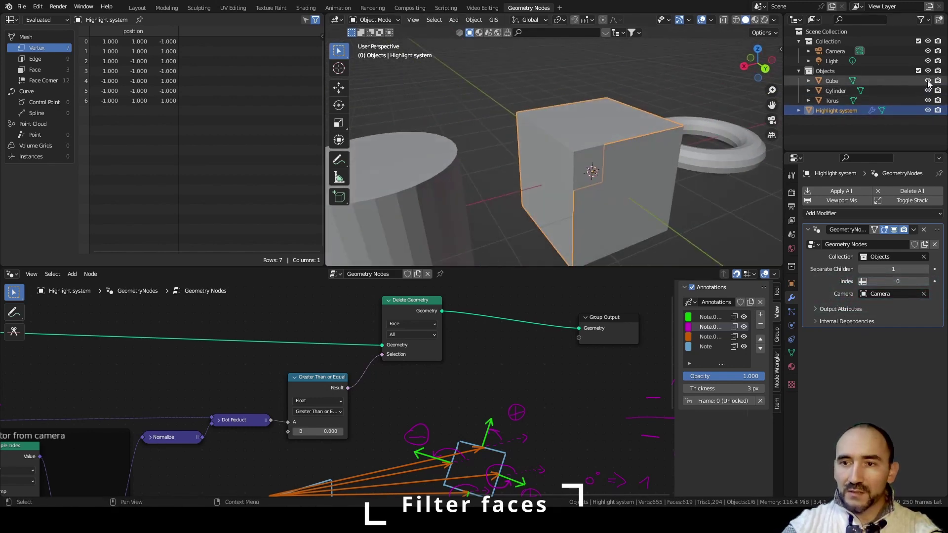
drag(929, 81, 929, 100)
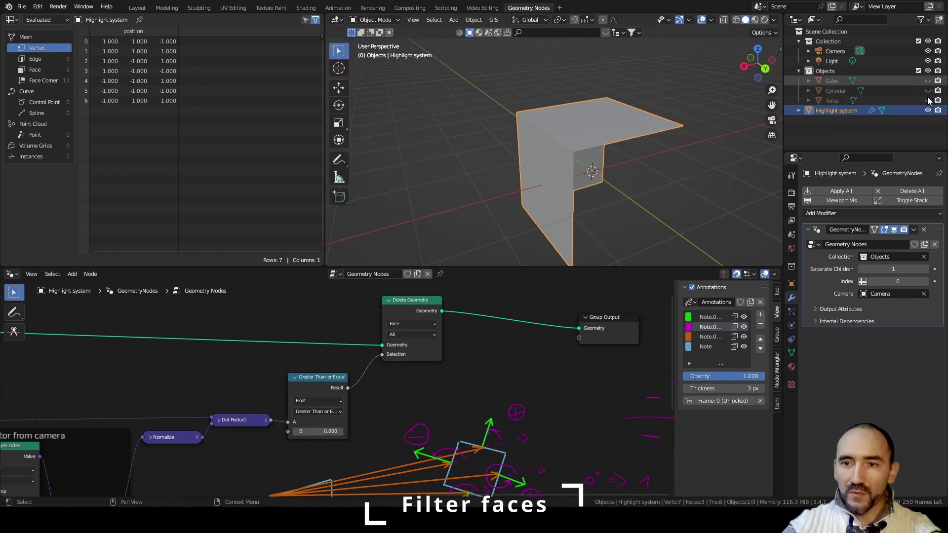
Try moving the camera closer to the filtered cube, cancel the move, and view the cube from the camera's side
middle_drag(680, 133, 390, 70)
click(391, 74)
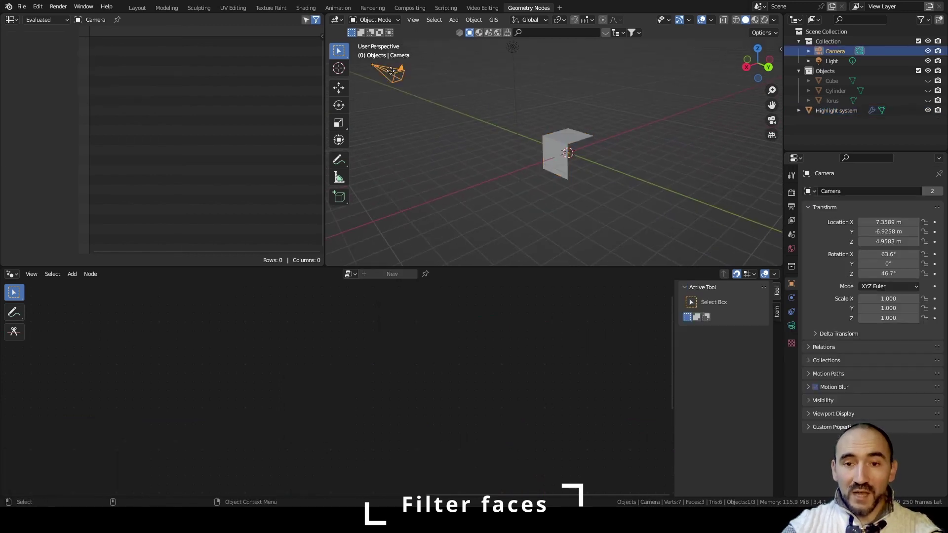
key(g)
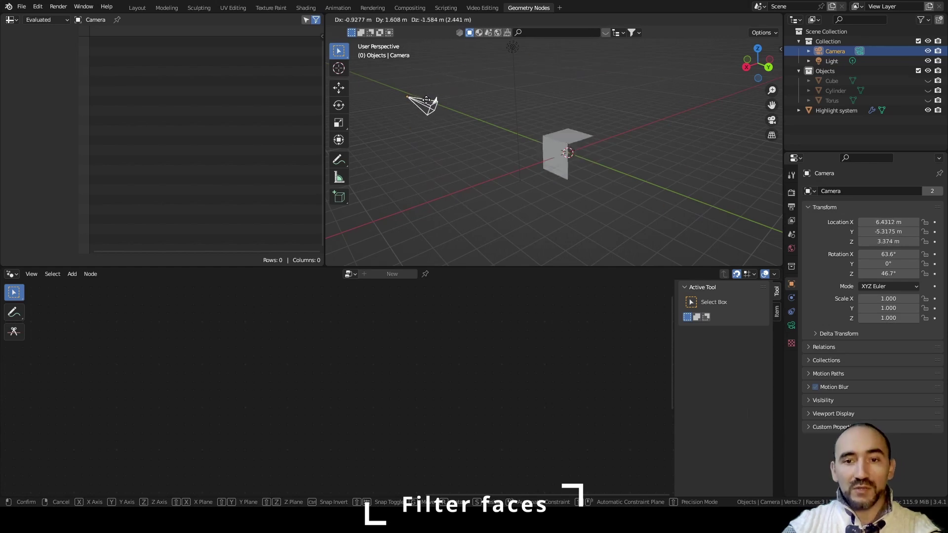
right_click(414, 97)
middle_drag(561, 153, 636, 155)
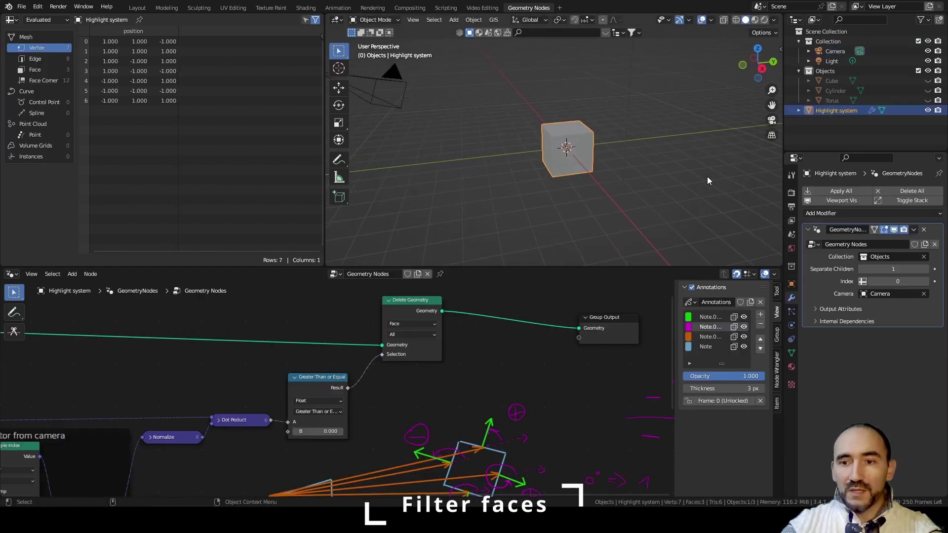
Raise the modifier's Index to 1 and 2 to inspect the filtered cylinder and torus, ending in the camera view
click(927, 281)
middle_drag(612, 165, 705, 156)
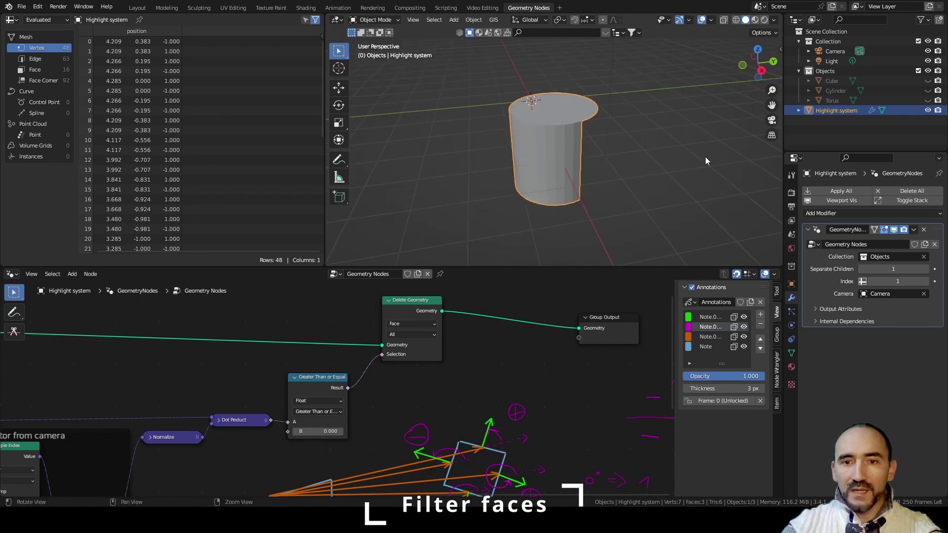
click(926, 282)
middle_drag(557, 98, 632, 126)
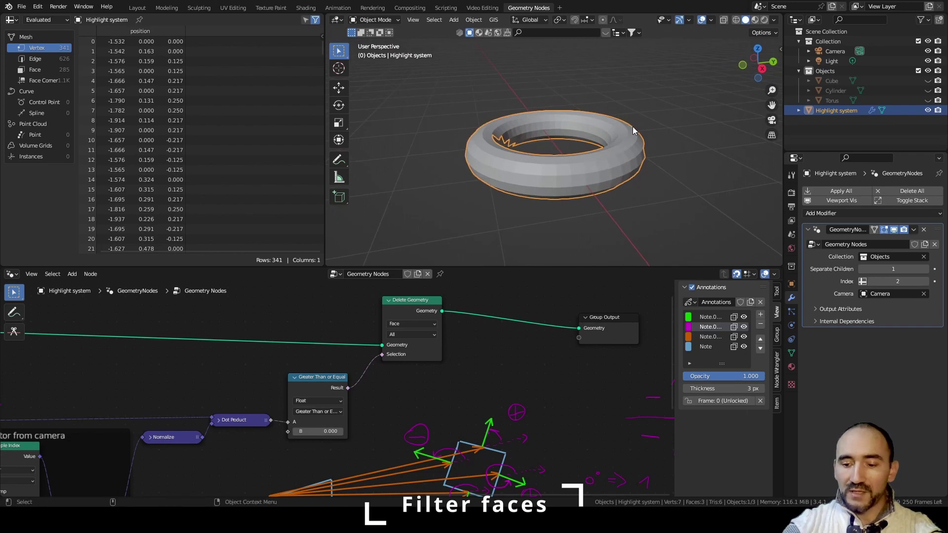
key(KP_0)
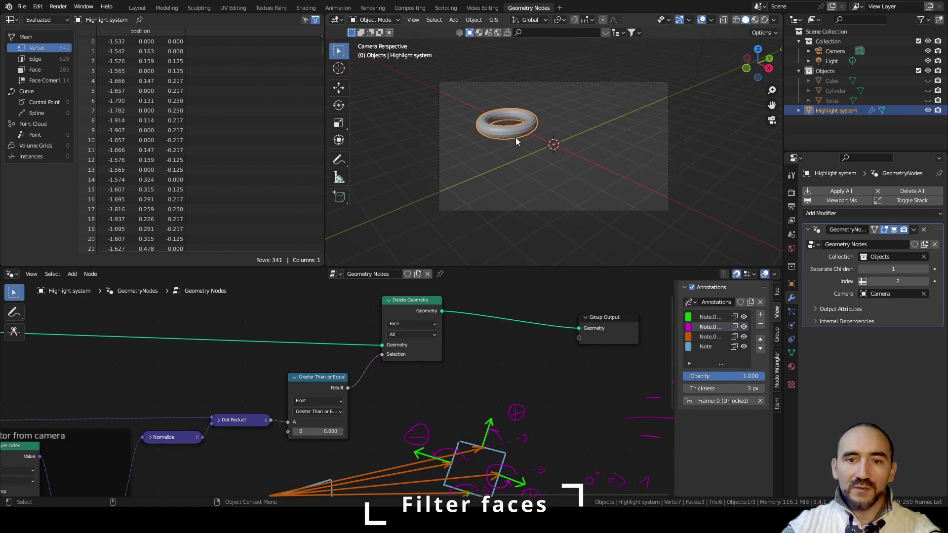
Set the modifier's Index to 0 and compare the filtered cube in the perspective and camera views
double_click(906, 278)
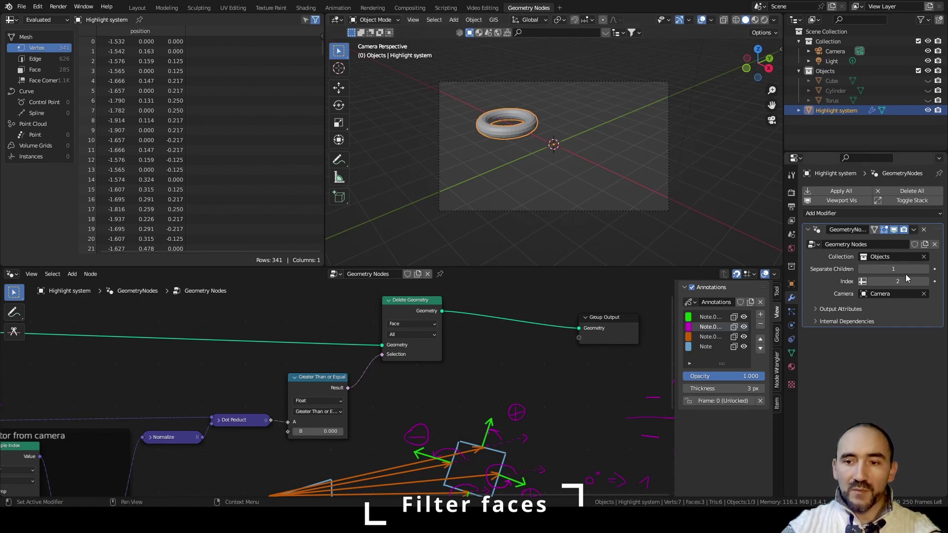
text(0)
key(Return)
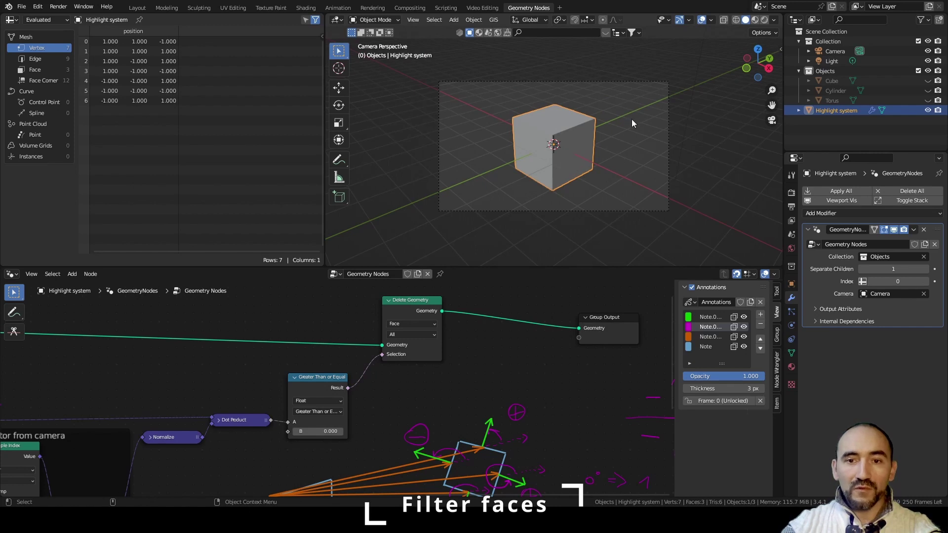
key(KP_0)
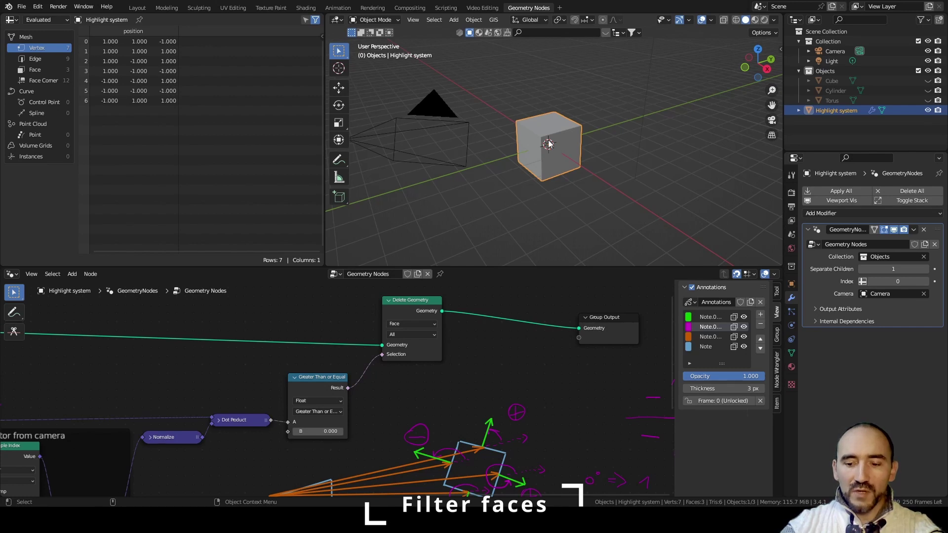
key(KP_0)
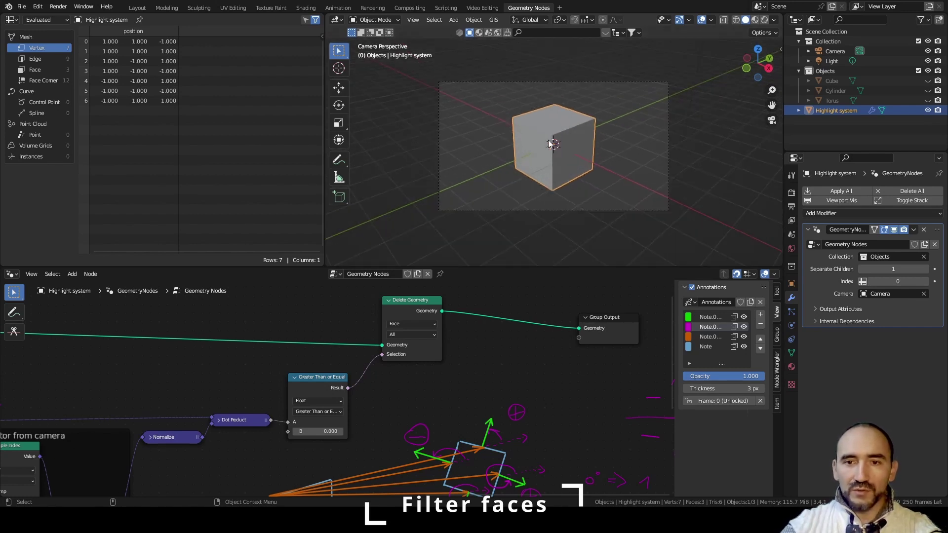
Lock the camera to the view, orbit it around the filtered objects, and return the modifier's Index to 0
key(n)
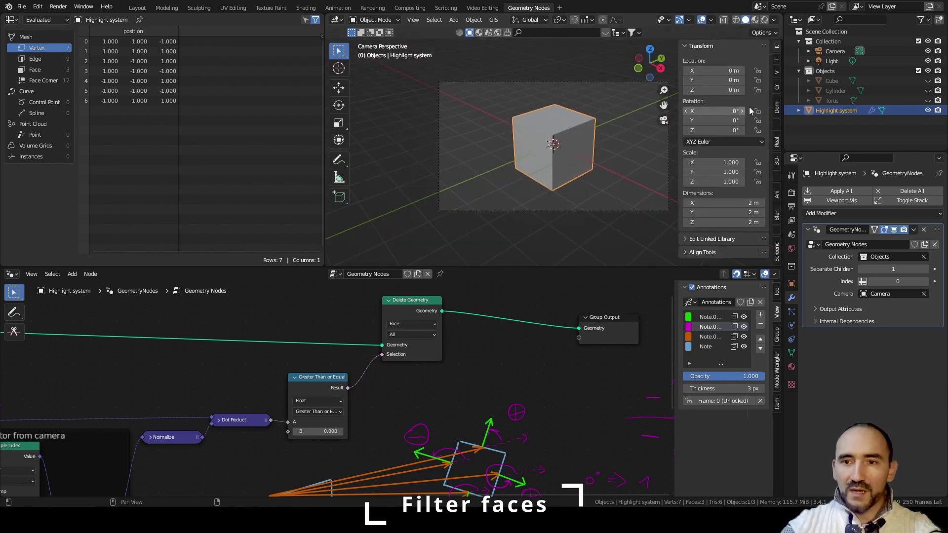
click(777, 72)
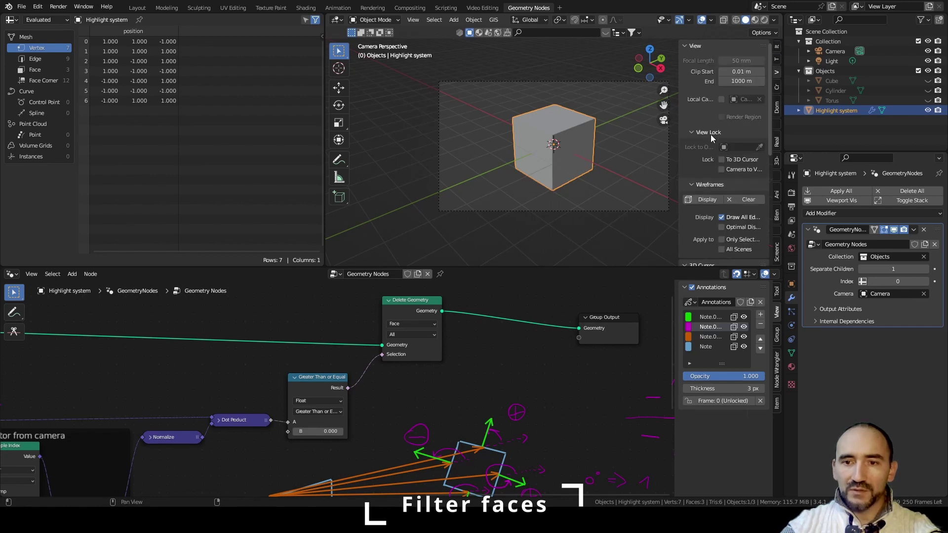
click(722, 169)
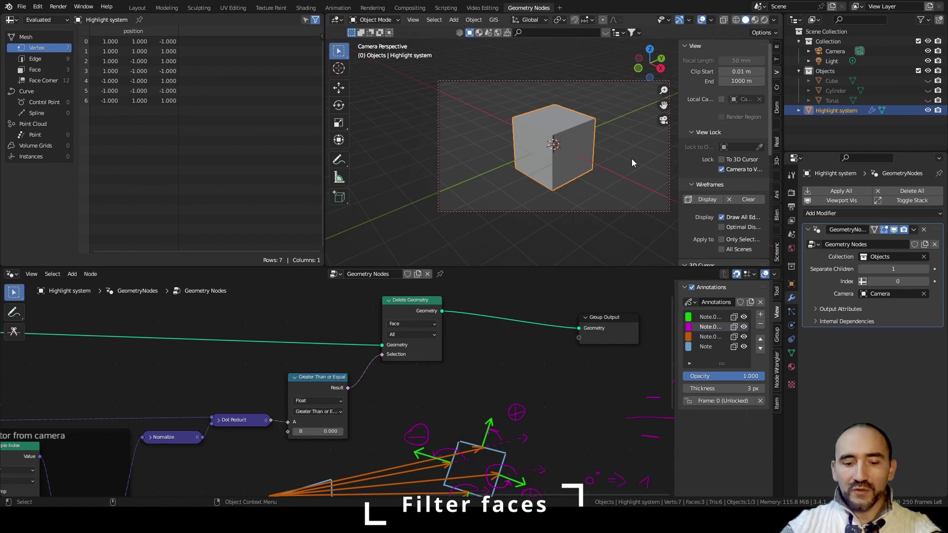
key(n)
middle_drag(631, 159, 542, 132)
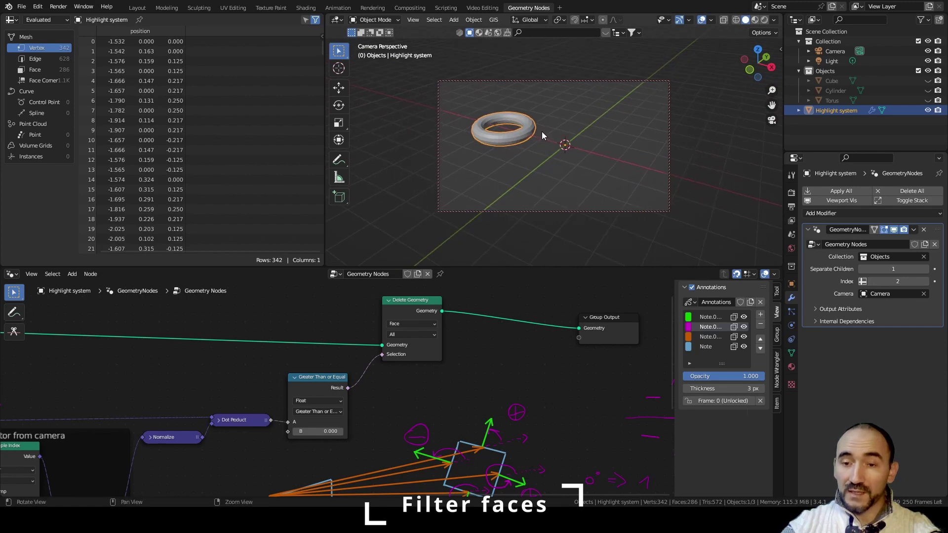
click(872, 281)
click(873, 280)
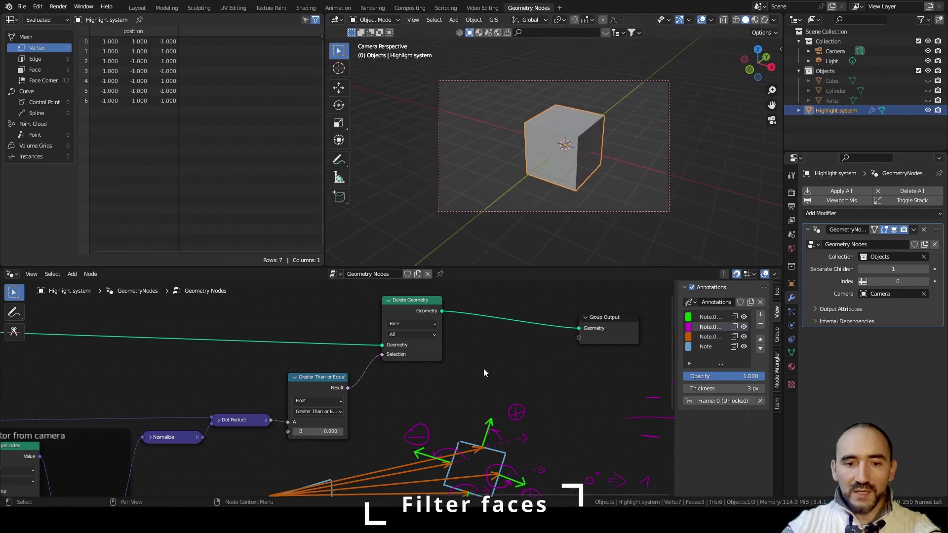
Group the Normalize, Dot Product and Greater Than or Equal nodes in a frame labelled "Filter faces"
middle_drag(486, 366, 545, 339)
drag(455, 290, 438, 290)
drag(256, 382, 381, 431)
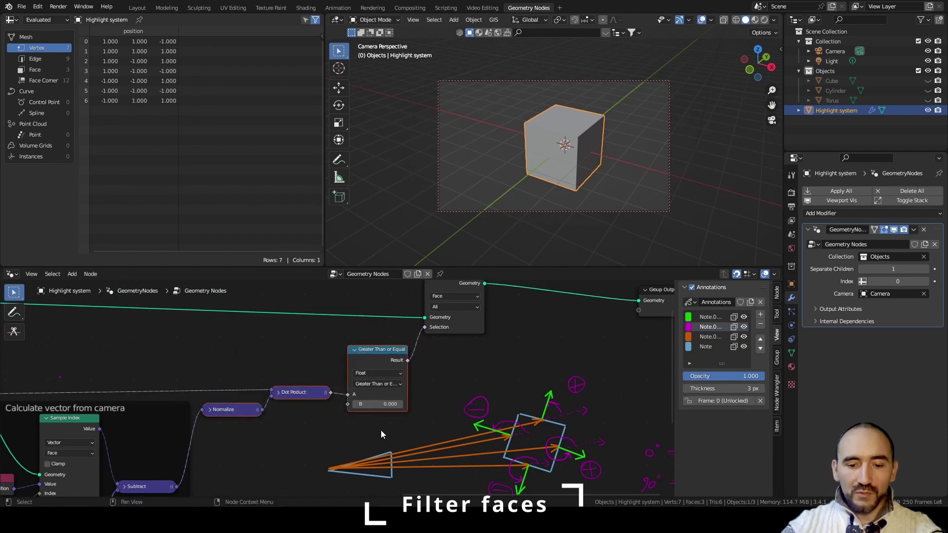
key(ctrl+j)
key(F2)
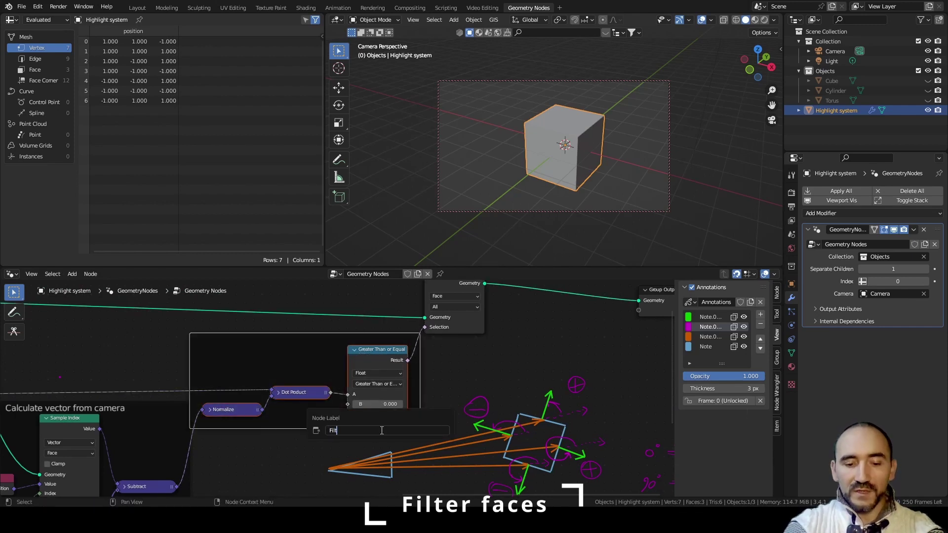
text(Filter faces)
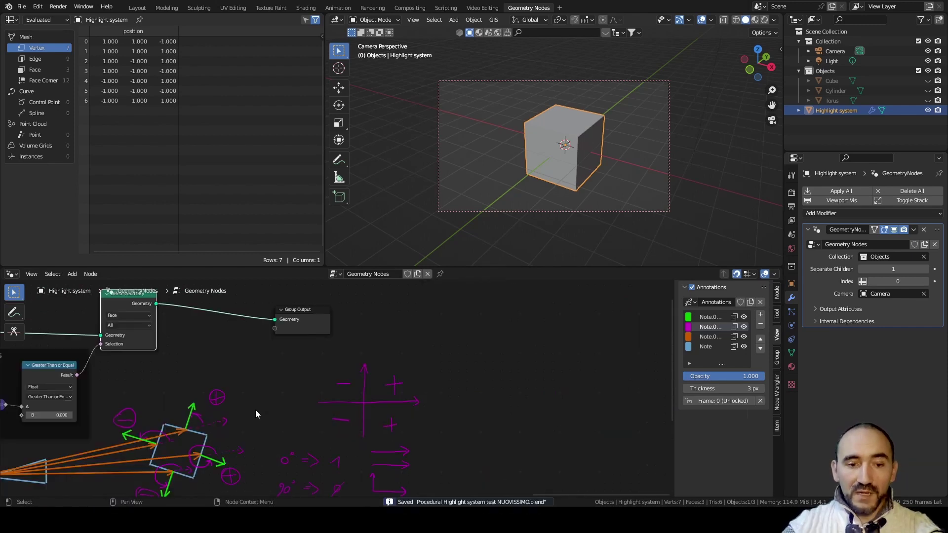
Move the Group Output node far from Delete Geometry to make room for more nodes, and view the cube outside the camera
middle_drag(235, 360, 200, 405)
drag(246, 371, 585, 363)
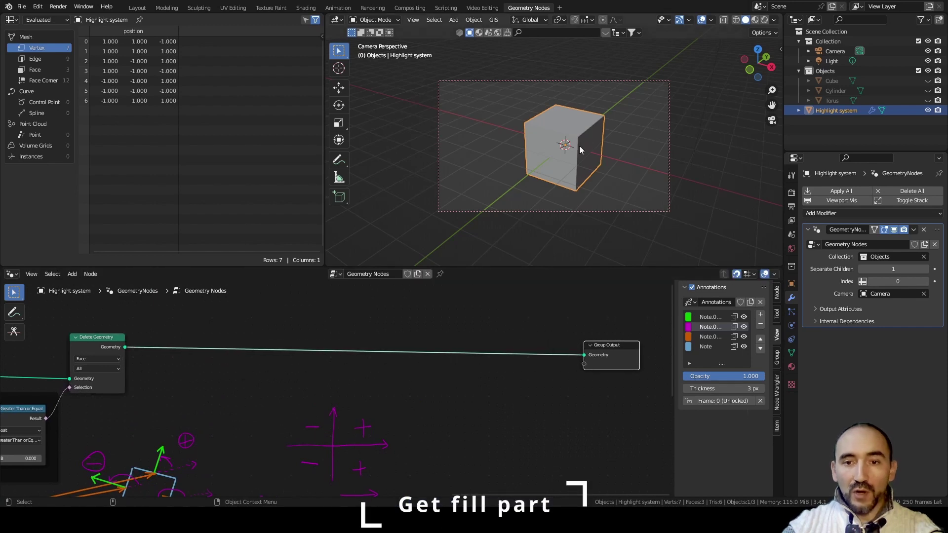
middle_drag(588, 155, 620, 157)
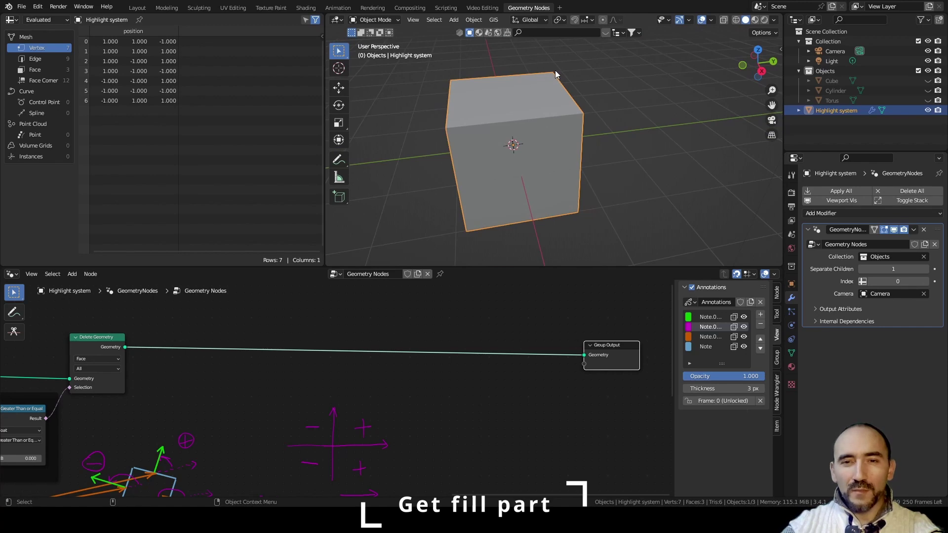
middle_drag(222, 364, 489, 356)
middle_drag(205, 365, 361, 361)
middle_drag(511, 357, 201, 332)
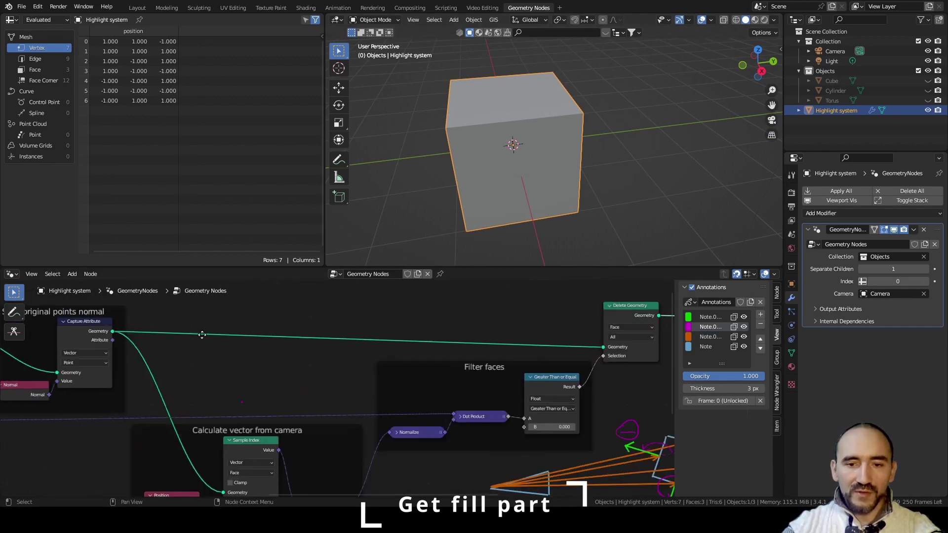
middle_drag(642, 326, 198, 349)
scroll(268, 348, up, 3)
scroll(277, 351, down, 1)
middle_drag(317, 369, 258, 396)
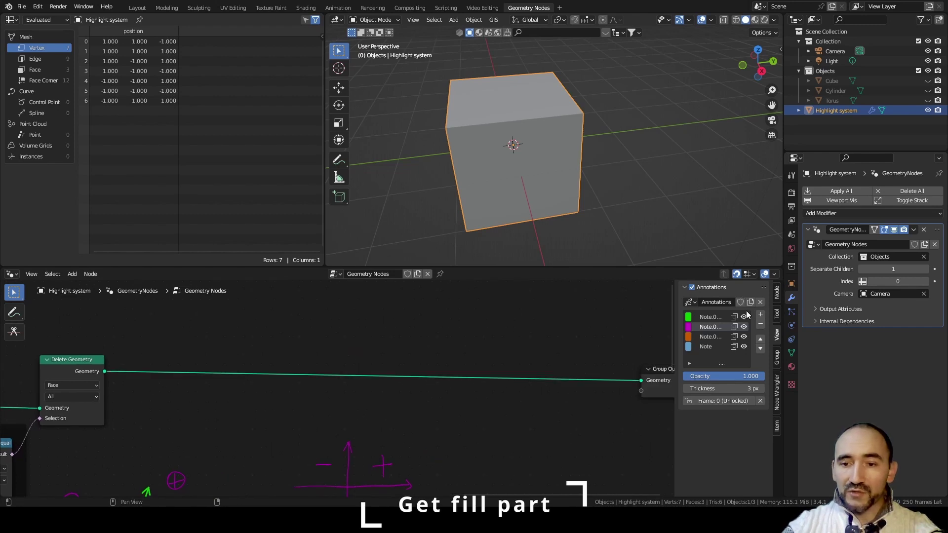
Add a Float input named Offset with a minimum of 0 to the node group
click(777, 356)
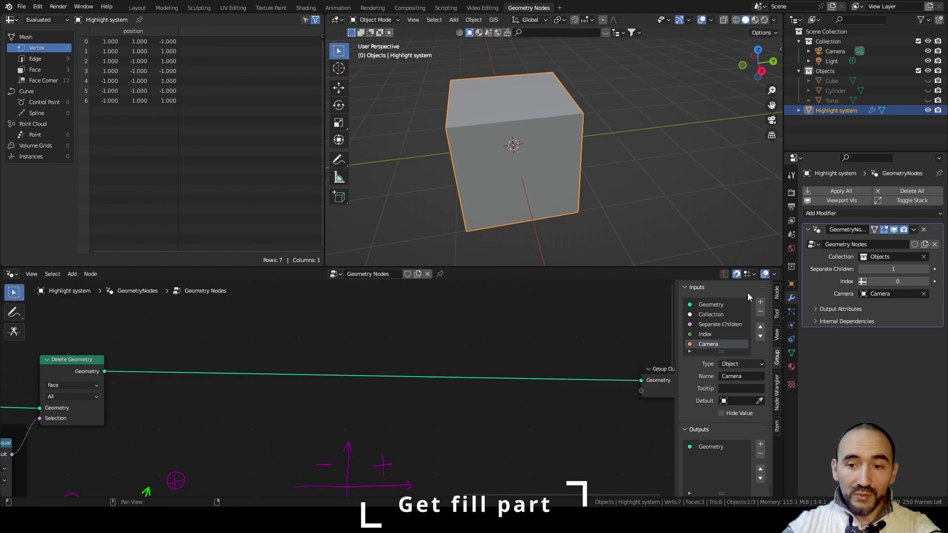
click(760, 296)
click(736, 359)
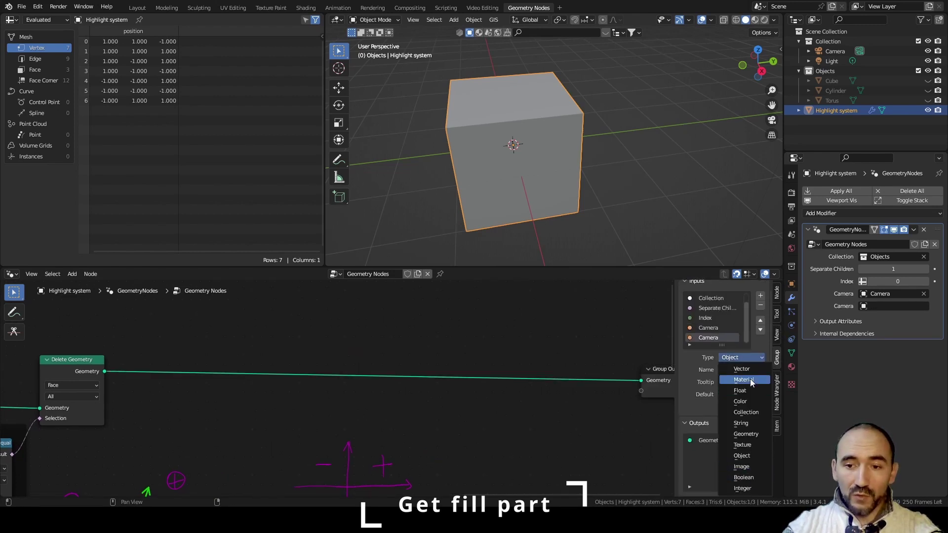
click(750, 402)
click(750, 394)
click(740, 359)
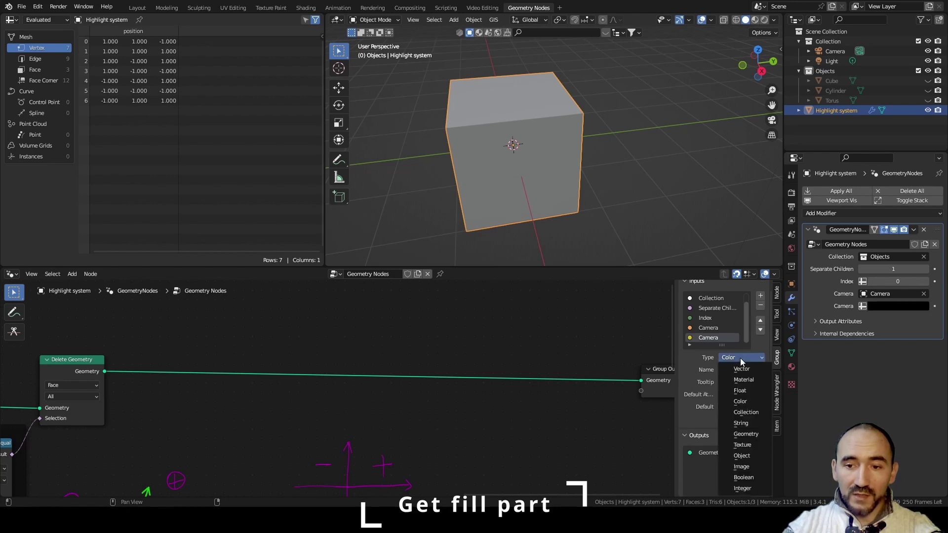
click(751, 390)
click(743, 370)
text(Offs)
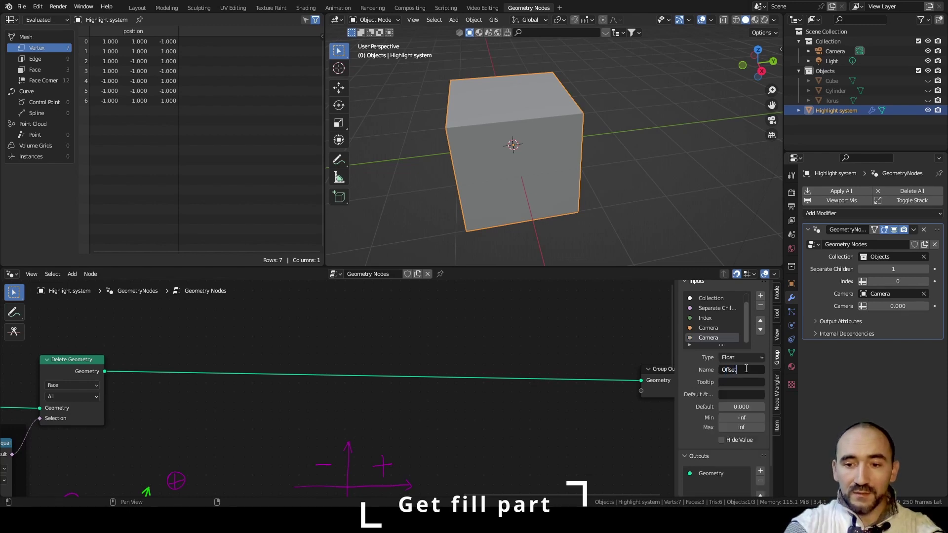
text(et)
key(Return)
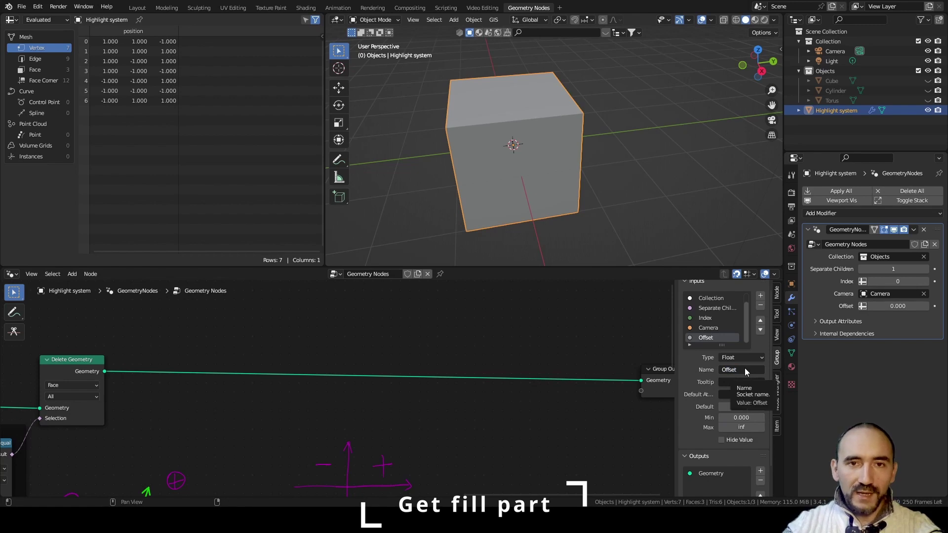
Add a Group Input node above Delete Geometry and a Vector Math node set to Scale beside it
key(F3)
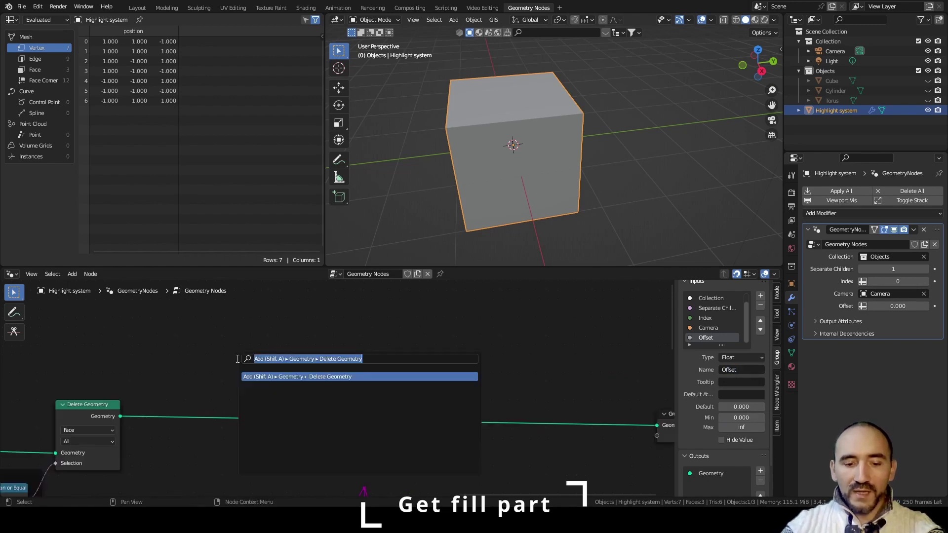
text(group in)
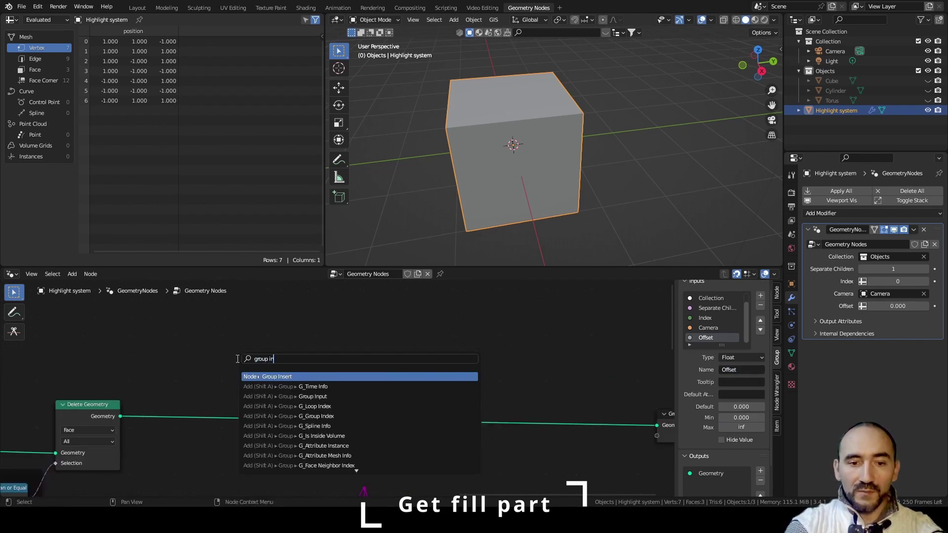
key(Return)
click(233, 339)
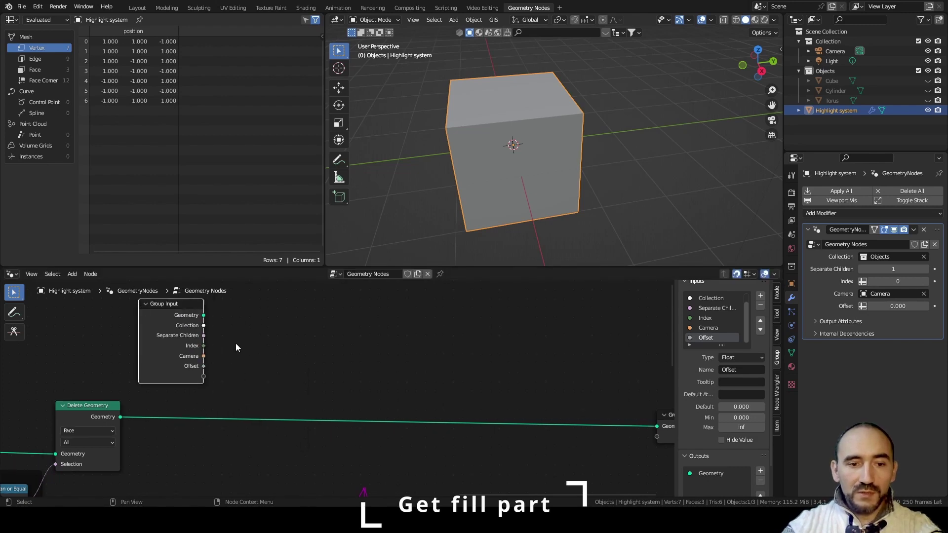
key(F3)
text(vector m)
key(Return)
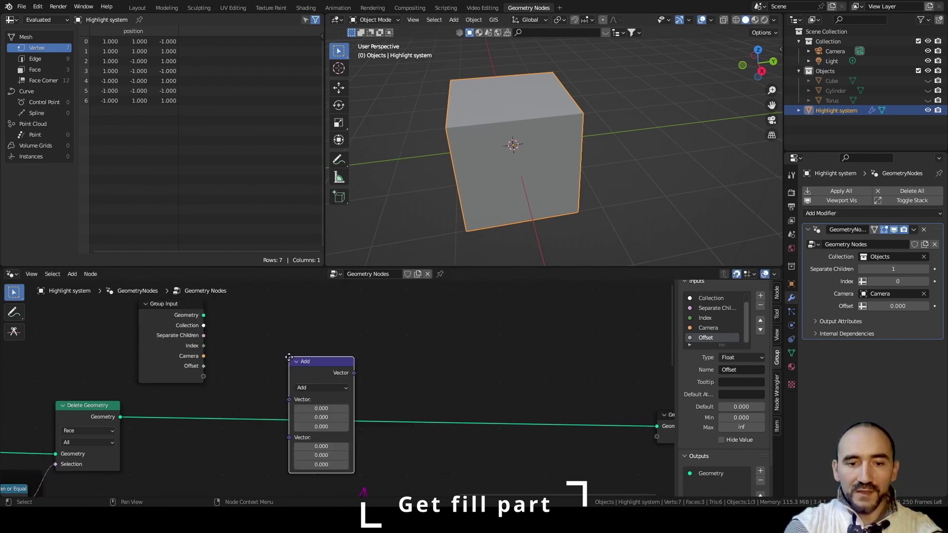
click(255, 308)
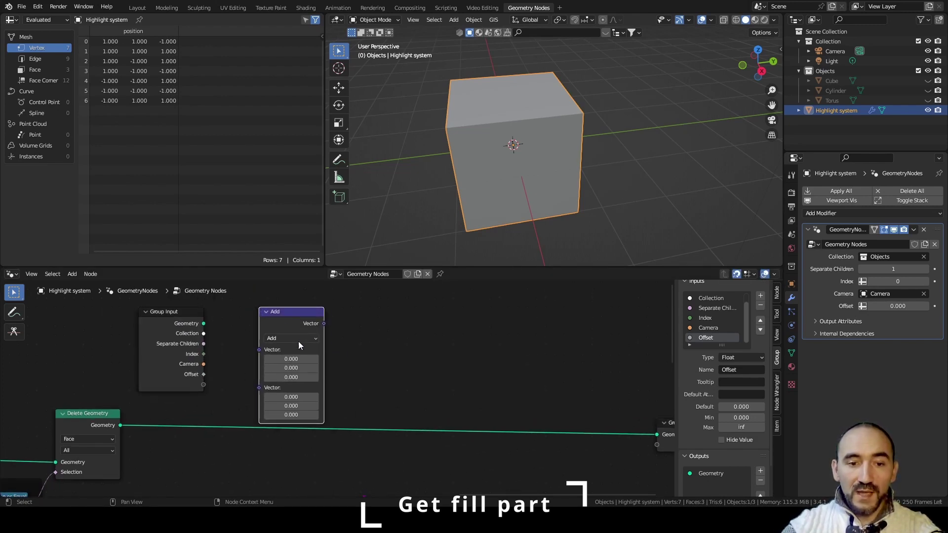
click(298, 340)
click(295, 194)
Connect the captured normal attribute to the Scale node's Vector and Group Input's Offset to its Scale value
scroll(296, 365, down, 5)
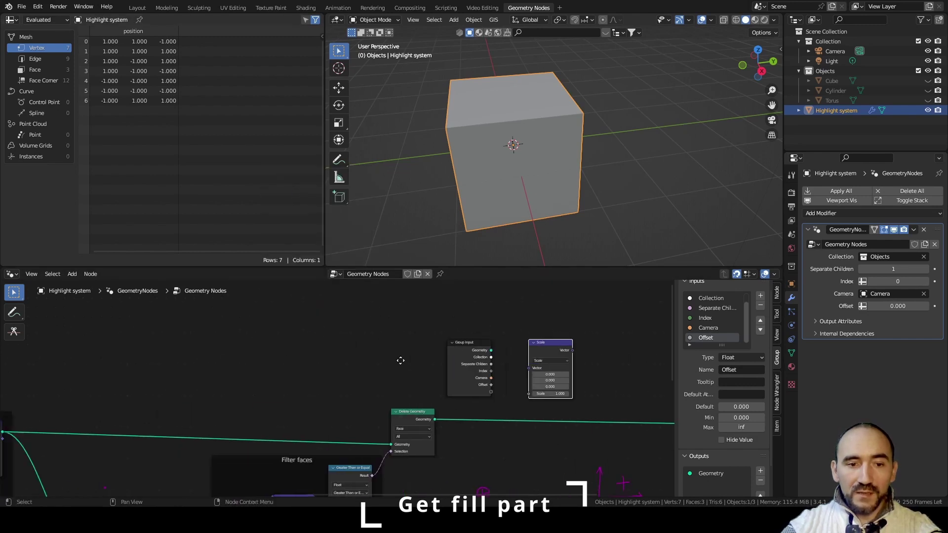
middle_drag(198, 384, 119, 311)
scroll(323, 366, up, 3)
middle_drag(323, 366, 174, 360)
scroll(227, 370, up, 3)
middle_drag(350, 377, 336, 381)
drag(47, 388, 475, 355)
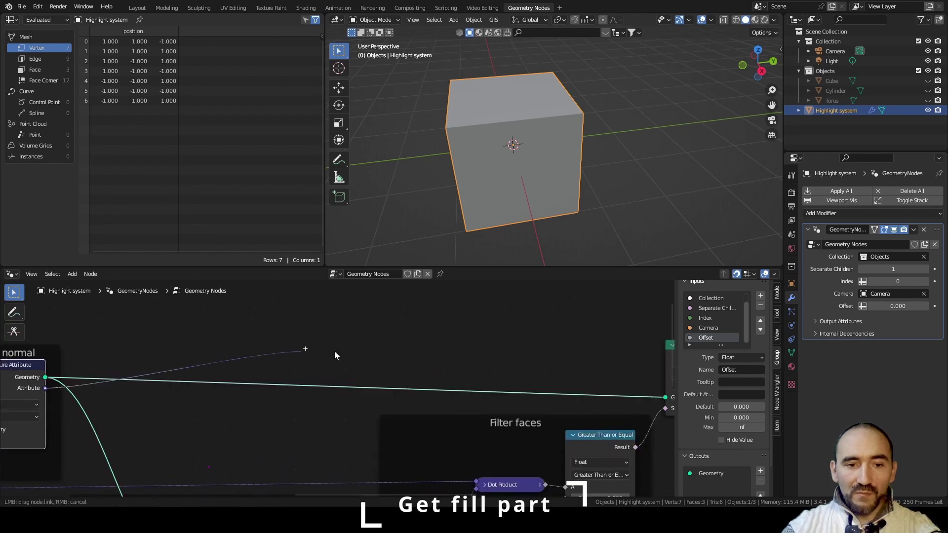
drag(387, 321, 387, 399)
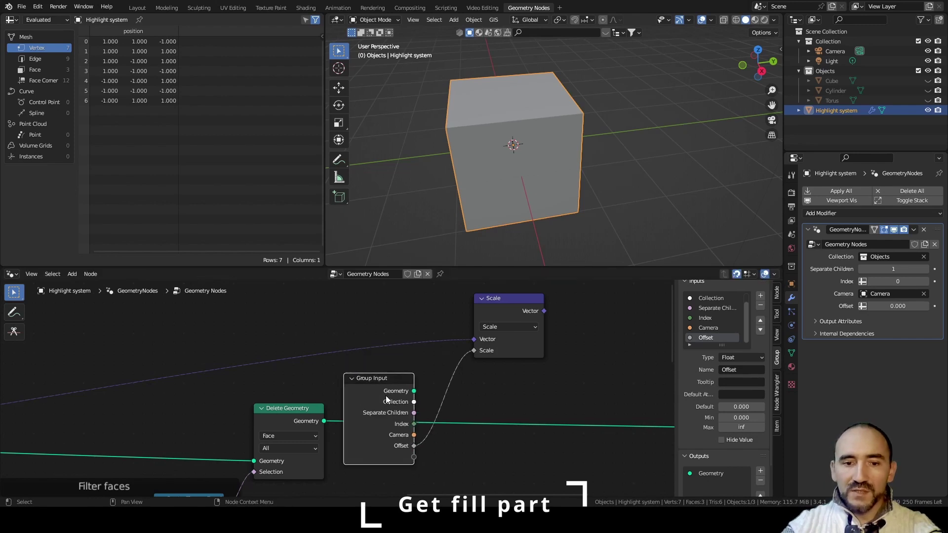
Collapse the Scale node and route its incoming normal link through a reroute point placed above Delete Geometry
drag(501, 302, 463, 384)
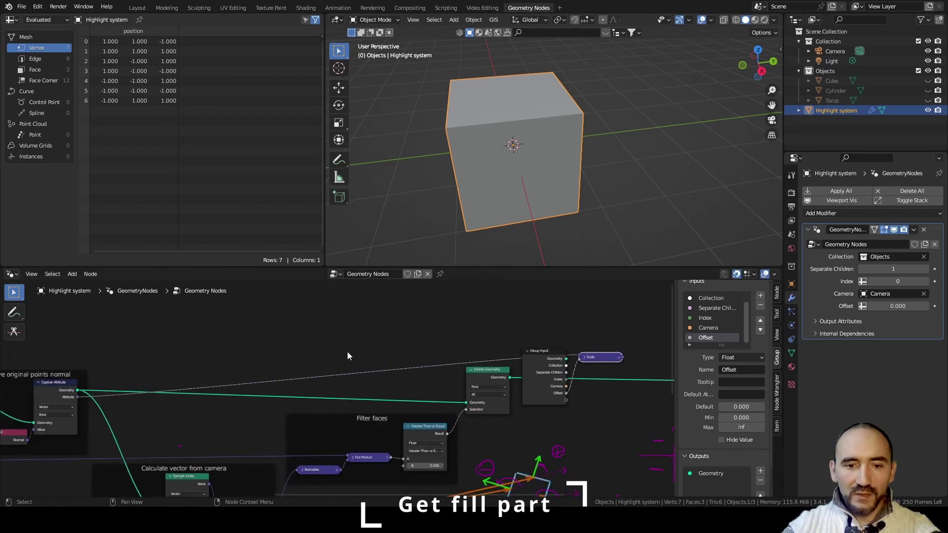
shift+right_drag(347, 354, 371, 399)
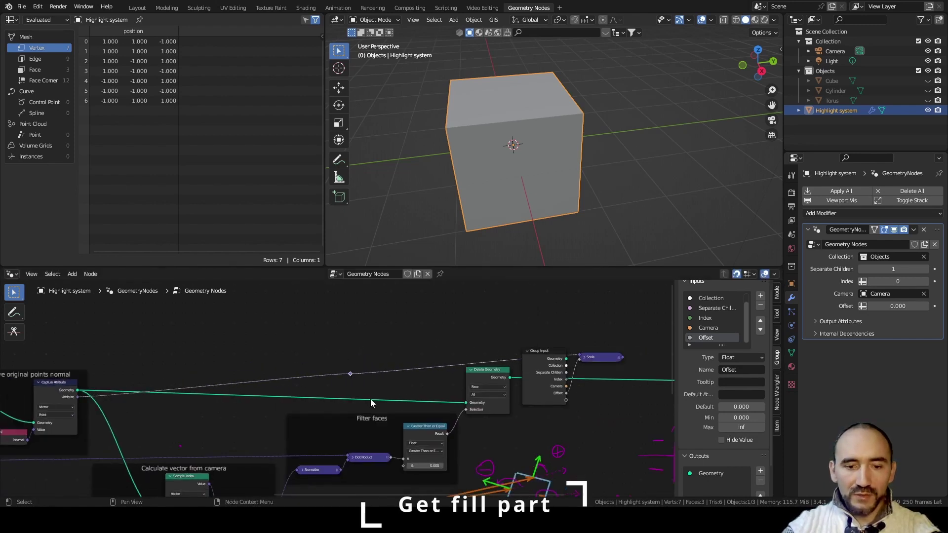
key(g)
click(477, 368)
Rearrange the Scale and Group Input nodes above Delete Geometry and hide Group Input's unused sockets
middle_drag(576, 367, 401, 393)
scroll(396, 390, up, 7)
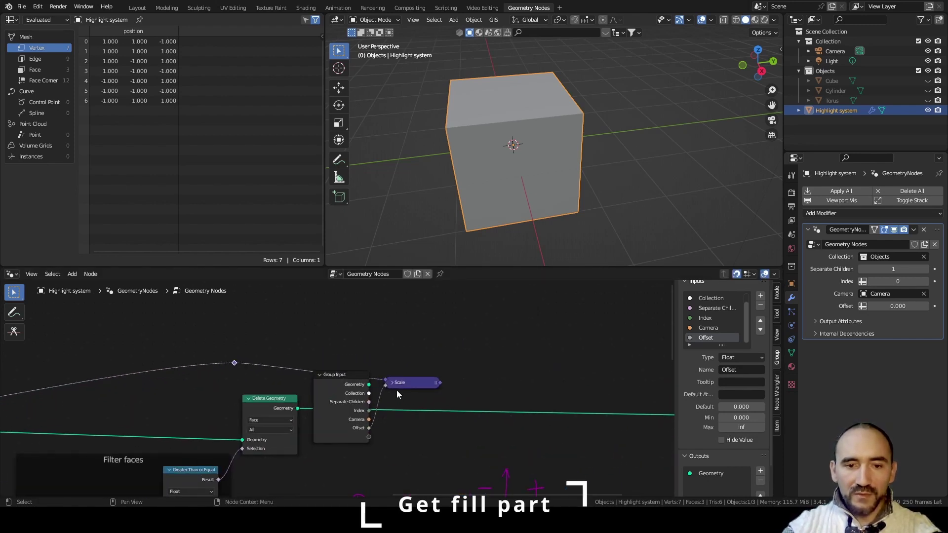
drag(420, 384, 418, 362)
drag(356, 417, 345, 343)
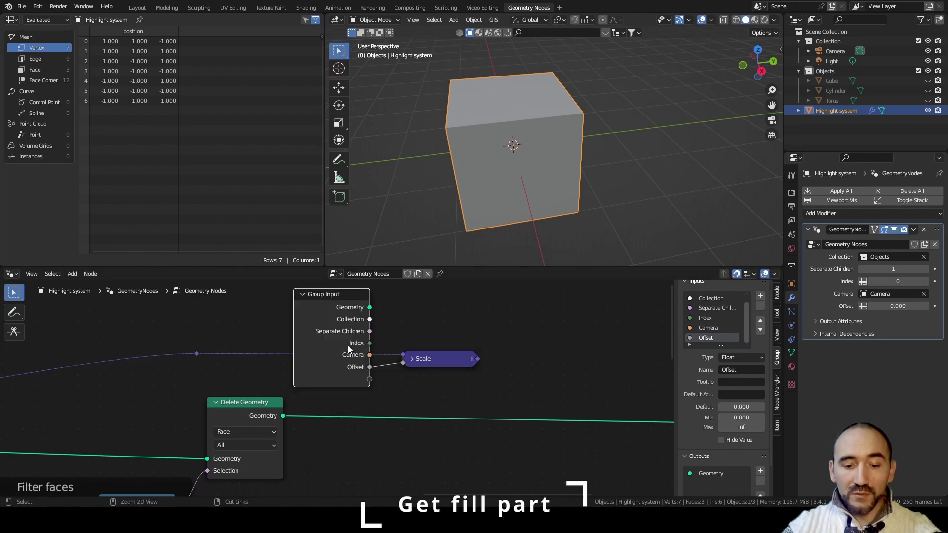
key(ctrl+h)
Insert a Set Position node after Delete Geometry and connect the Scale vector to its Offset
key(F3)
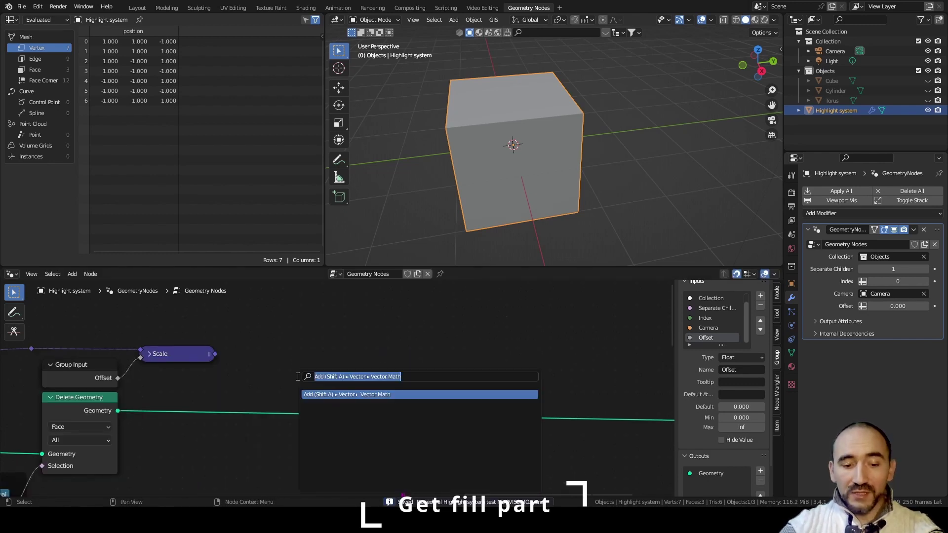
text(set po)
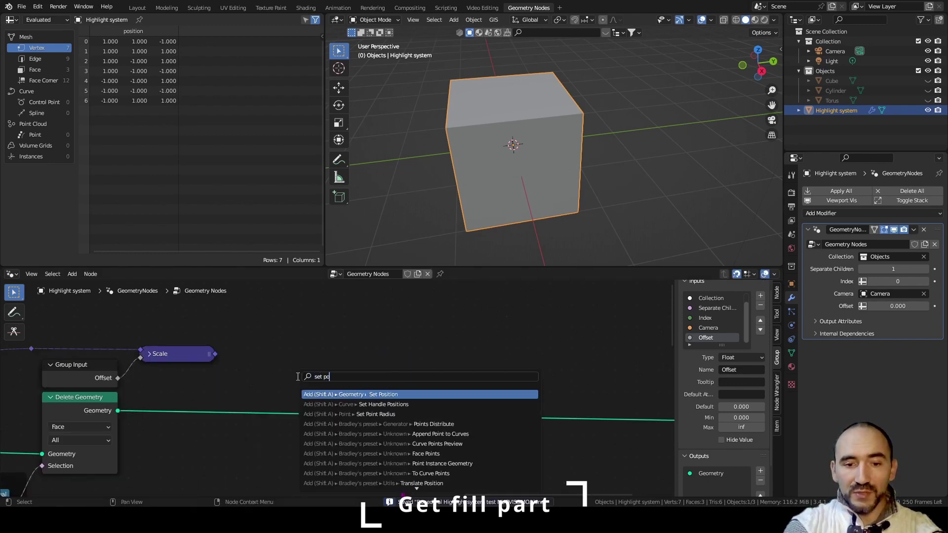
key(Return)
click(291, 376)
middle_drag(290, 377, 413, 370)
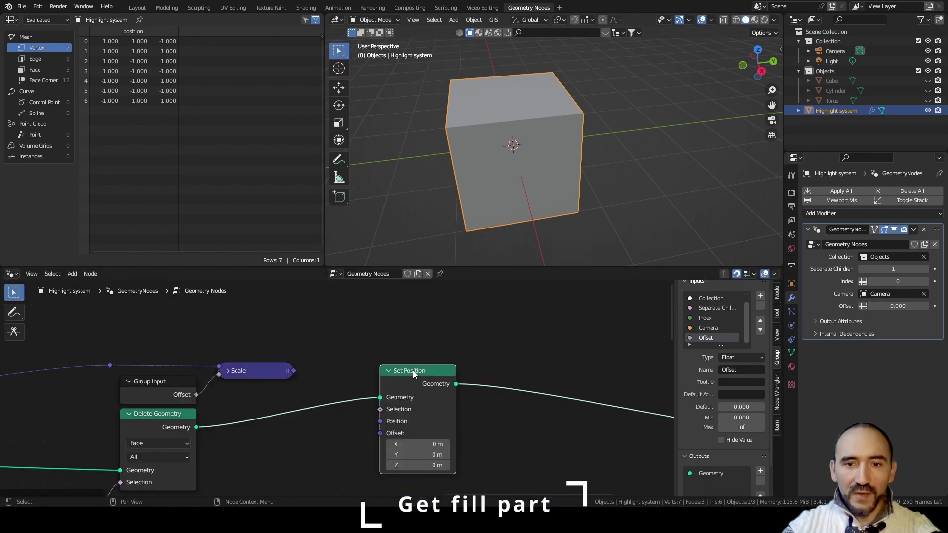
scroll(366, 377, up, 2)
drag(223, 319, 244, 352)
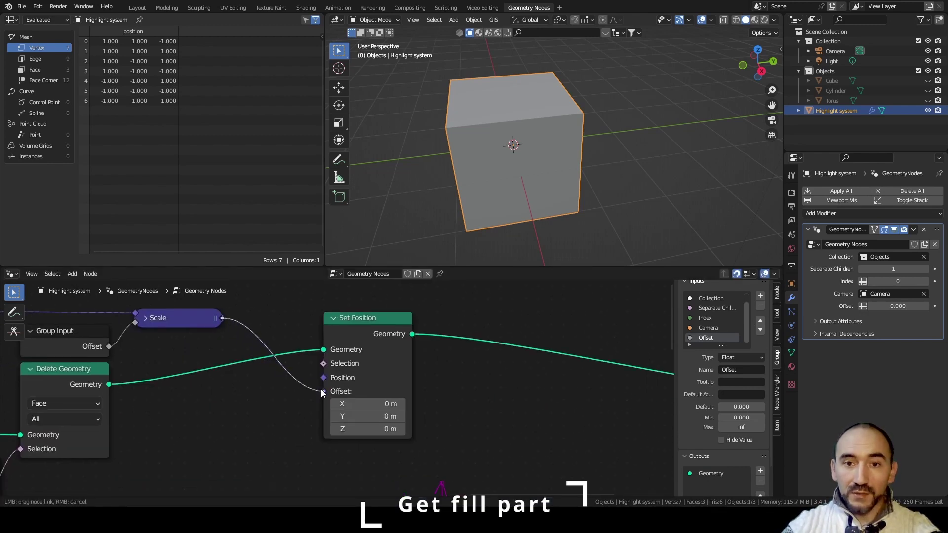
drag(322, 393, 296, 415)
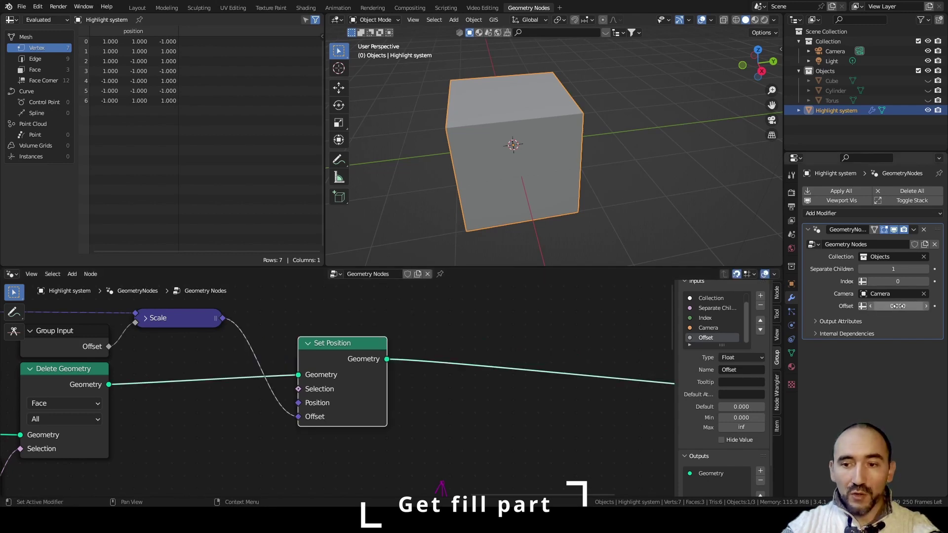
Set the modifier's Offset to 0.091 and show the original Cube in the viewport
drag(897, 307, 934, 307)
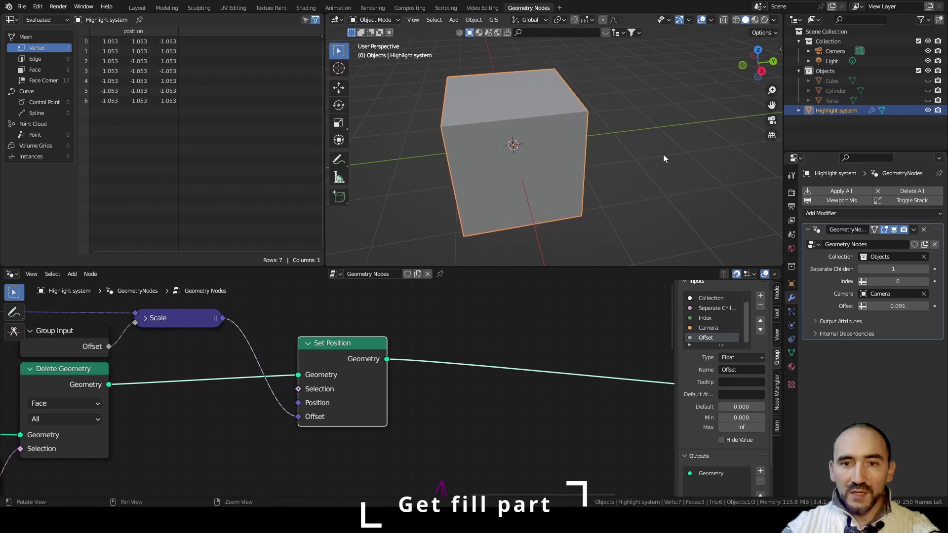
middle_drag(663, 154, 577, 141)
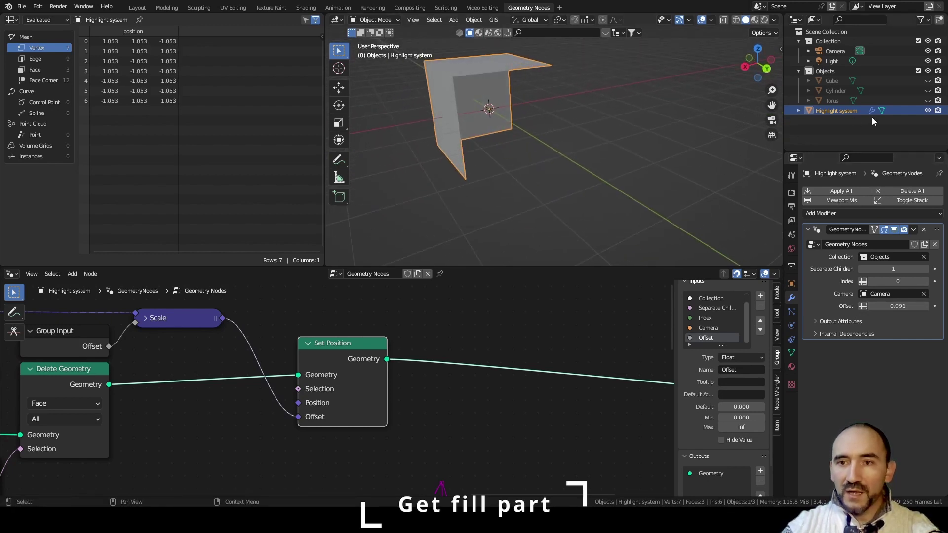
click(928, 81)
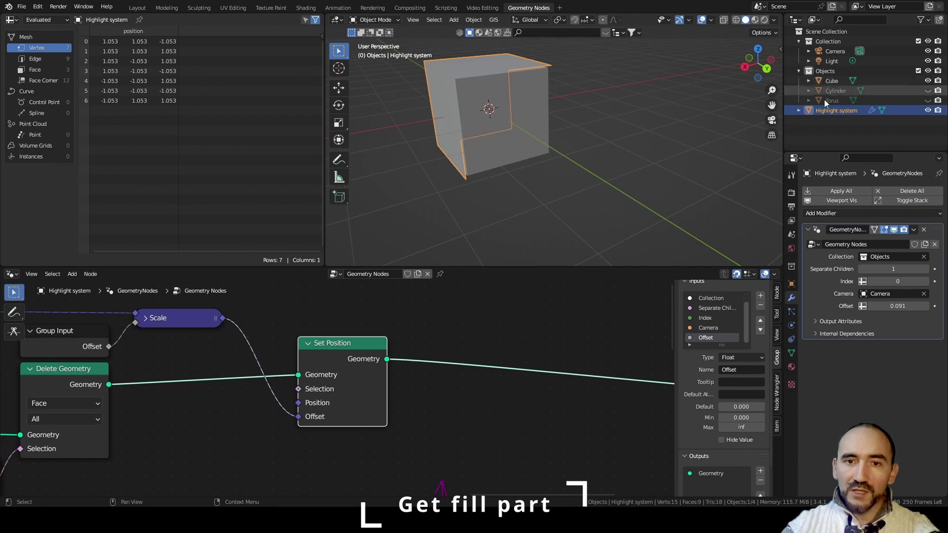
Examine the offset faces around the original cube from several angles, with the highlight object selected and deselected
middle_drag(604, 97, 656, 97)
click(657, 96)
middle_drag(657, 96, 512, 230)
click(612, 86)
click(614, 58)
scroll(540, 157, down, 4)
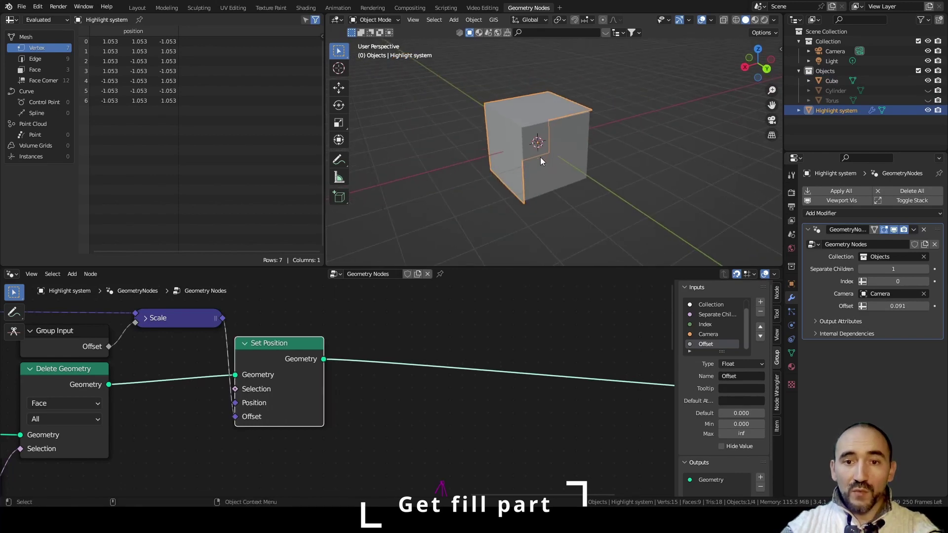
middle_drag(492, 156, 598, 153)
click(655, 184)
scroll(570, 108, up, 2)
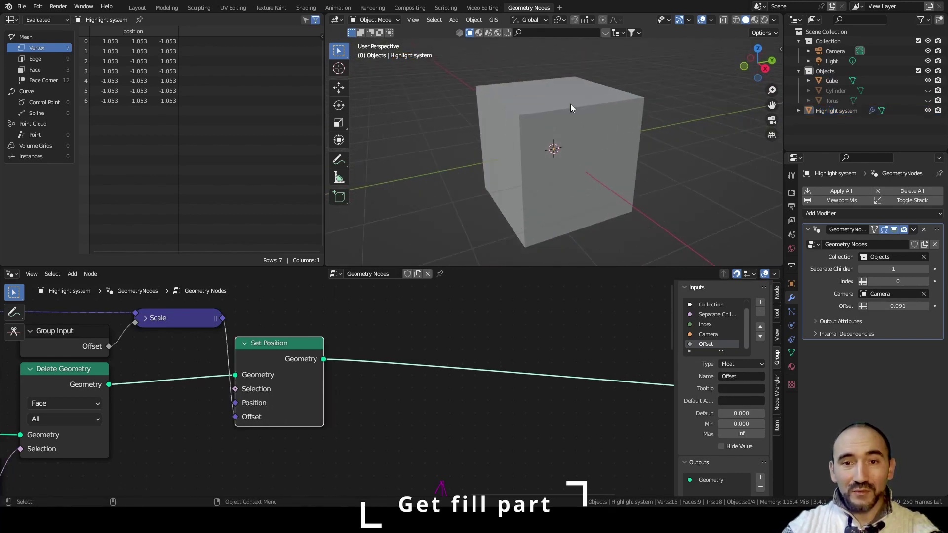
Insert two Store Named Attribute nodes in sequence between Set Position and Group Output
middle_drag(503, 328, 345, 327)
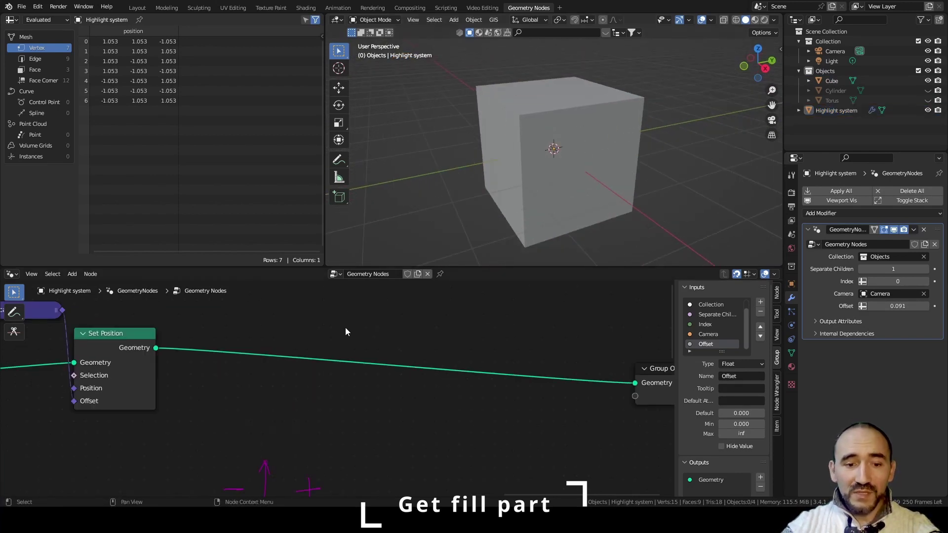
key(F3)
text(store)
key(Return)
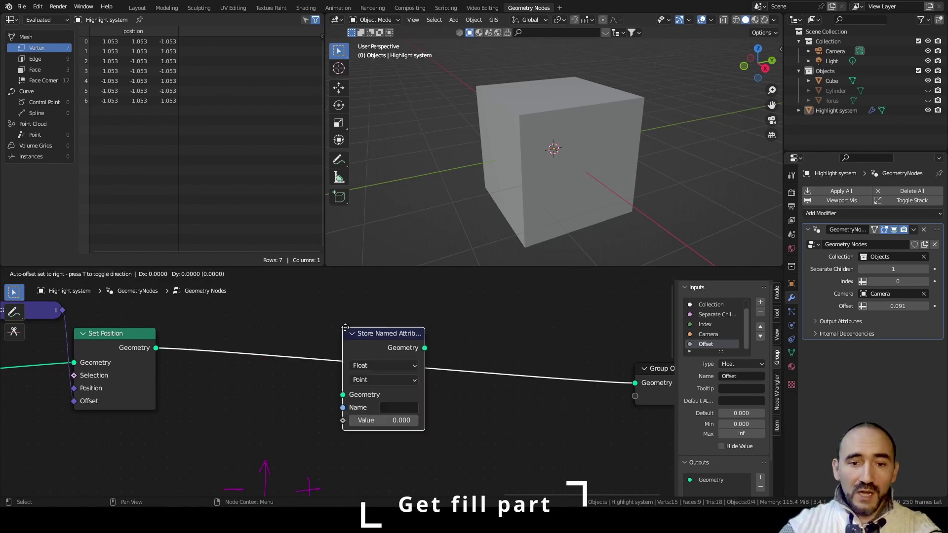
click(209, 321)
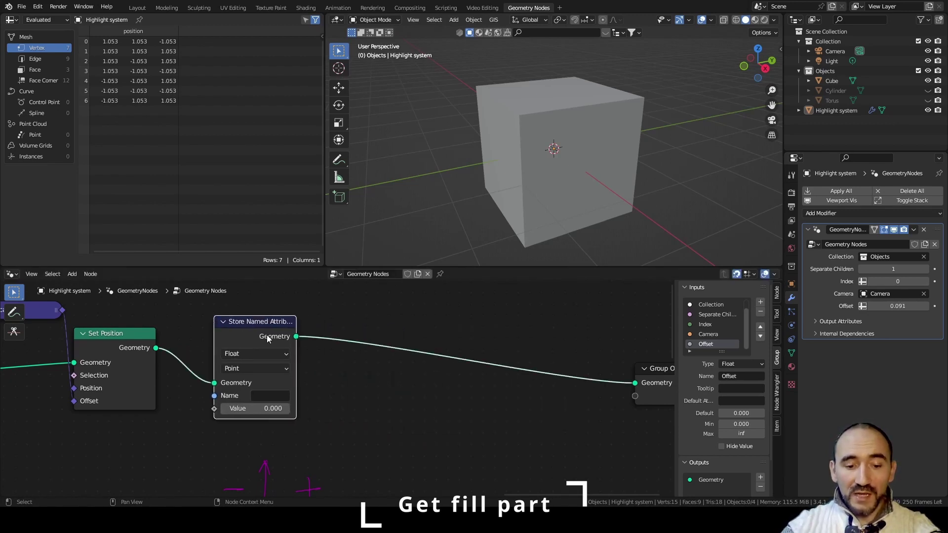
key(shift+d)
click(407, 351)
Name the first stored attribute "color" and the second "transparent", and move the two nodes closer together
middle_drag(279, 394, 326, 393)
click(326, 395)
text(color)
key(Return)
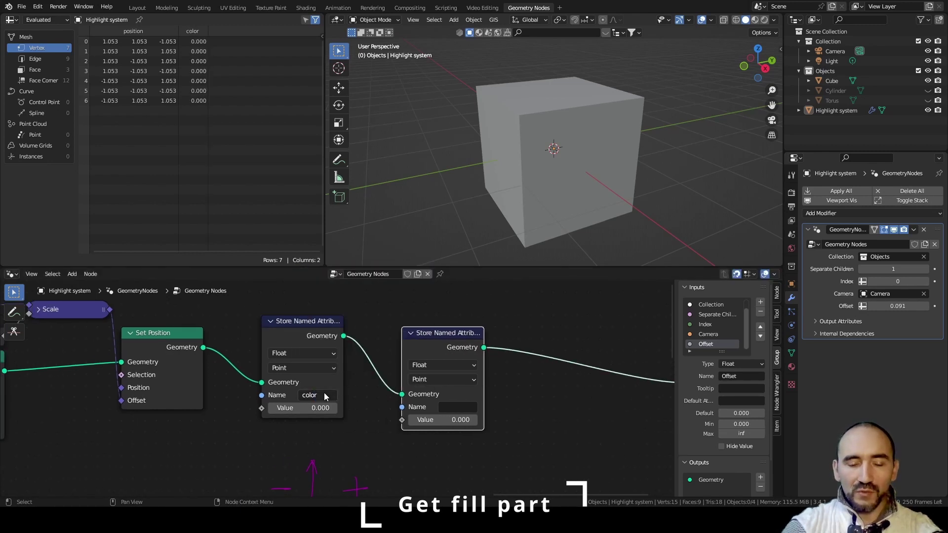
click(455, 408)
text(tra)
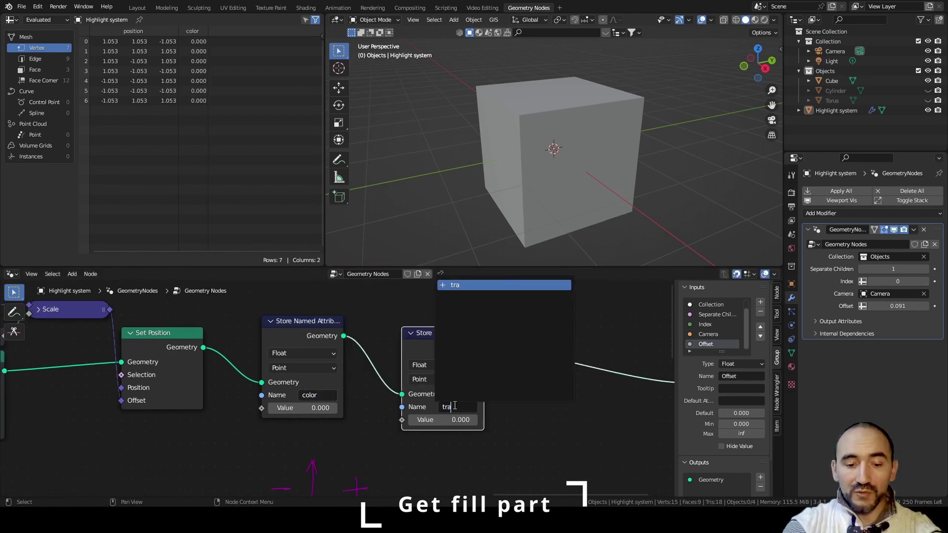
text(nsparent)
key(Return)
drag(418, 342, 383, 354)
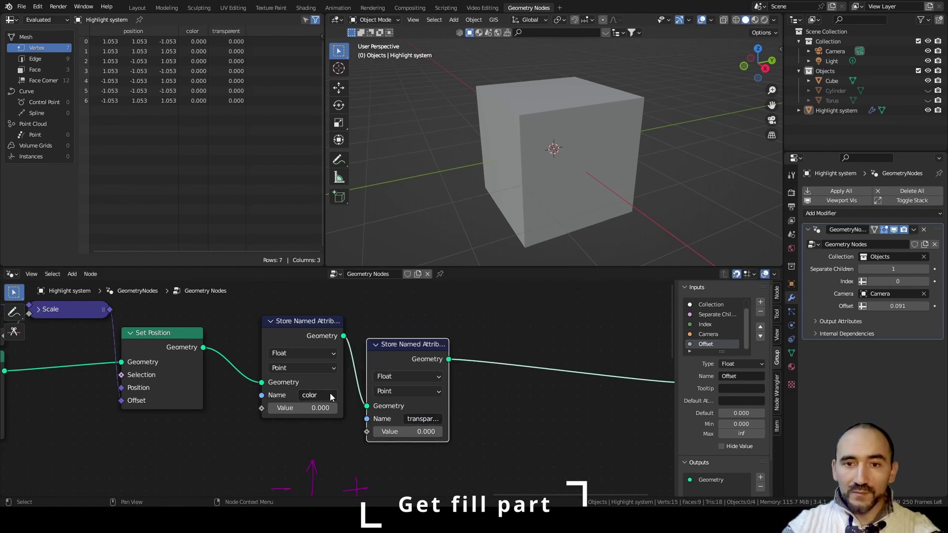
Add a new group input of type Color and name it "Color"
middle_drag(313, 424, 363, 348)
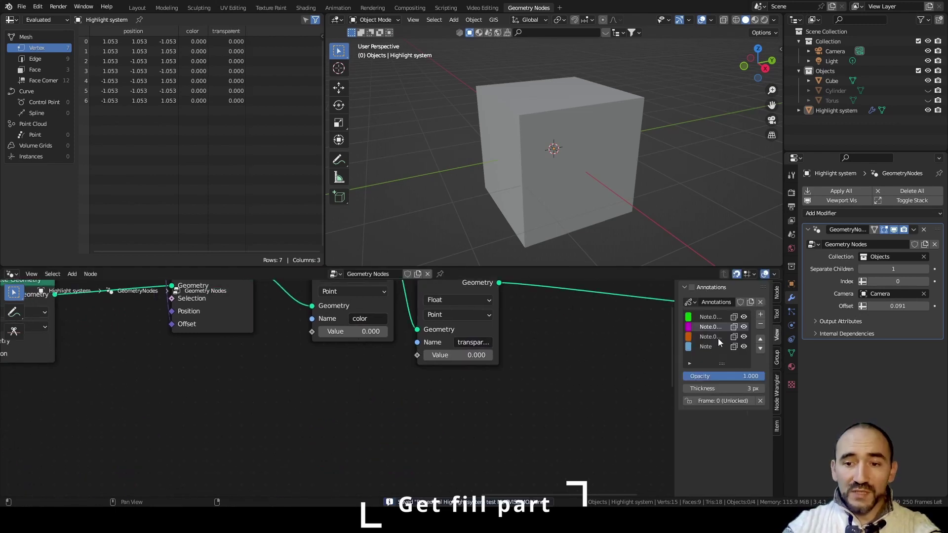
click(776, 359)
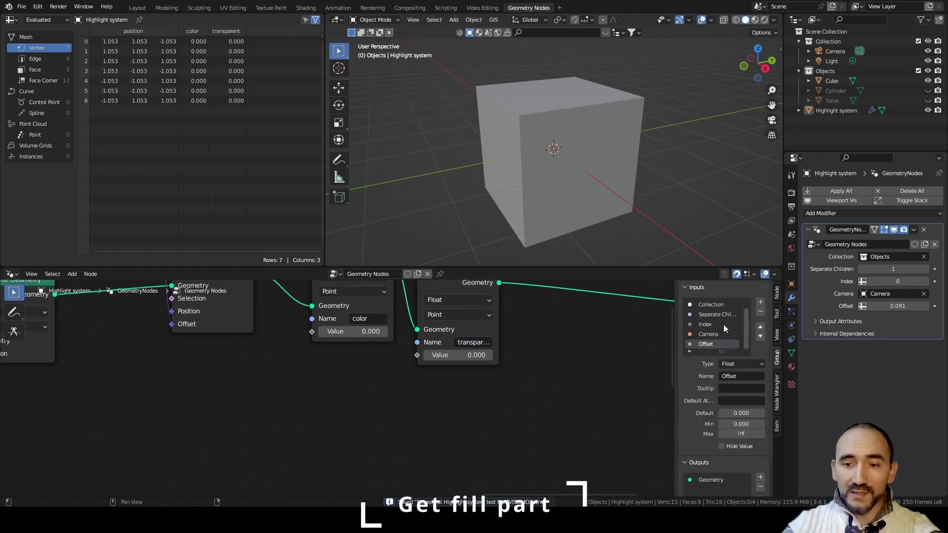
click(761, 301)
click(739, 364)
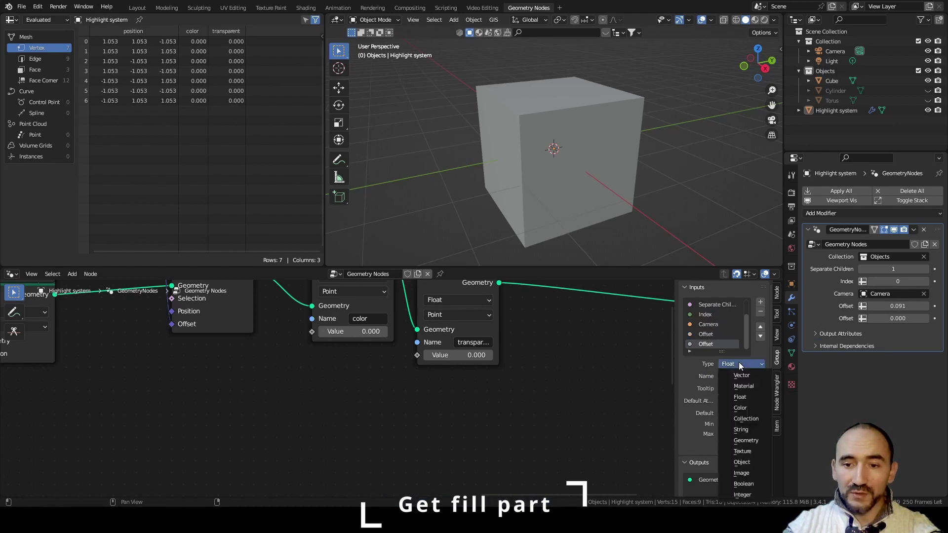
click(752, 407)
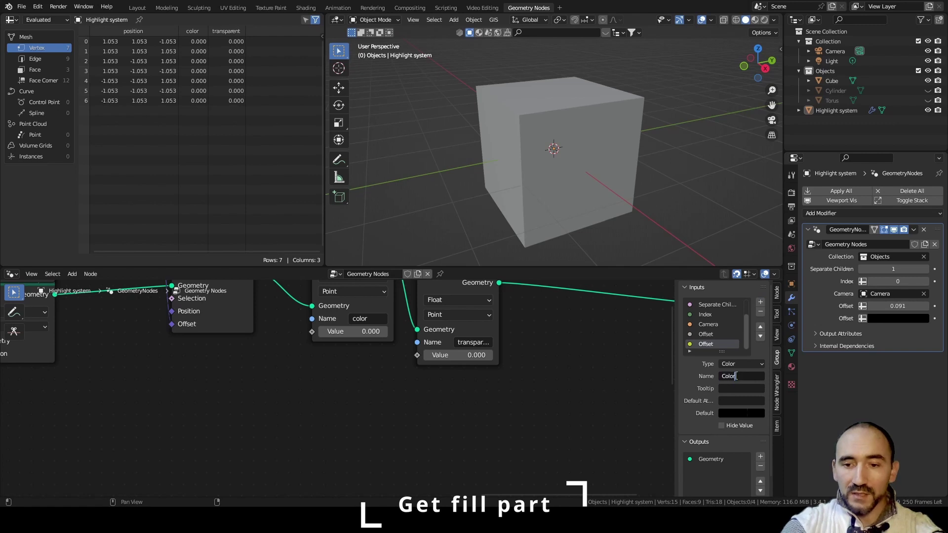
Add a Float group input named "Transparent" with a minimum of 0 and a maximum of 1
click(761, 301)
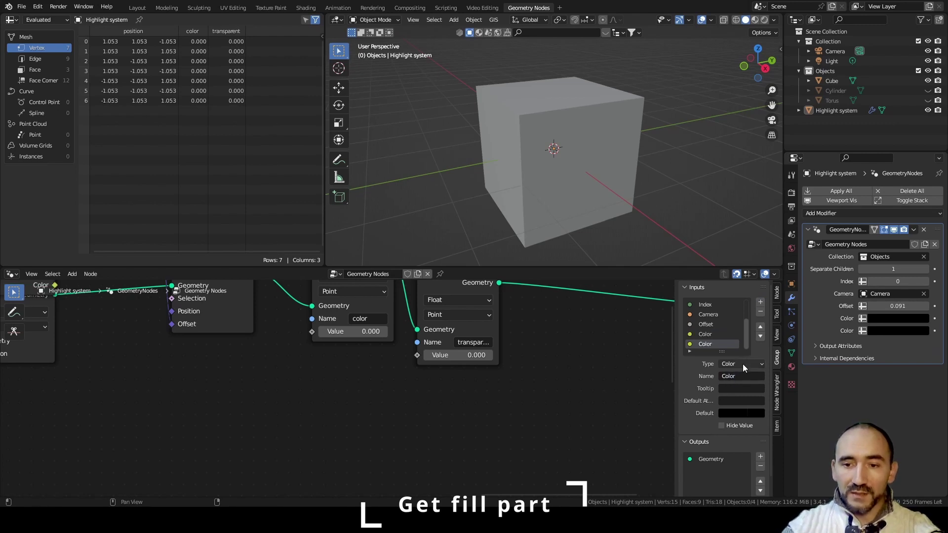
click(741, 364)
click(756, 398)
click(742, 376)
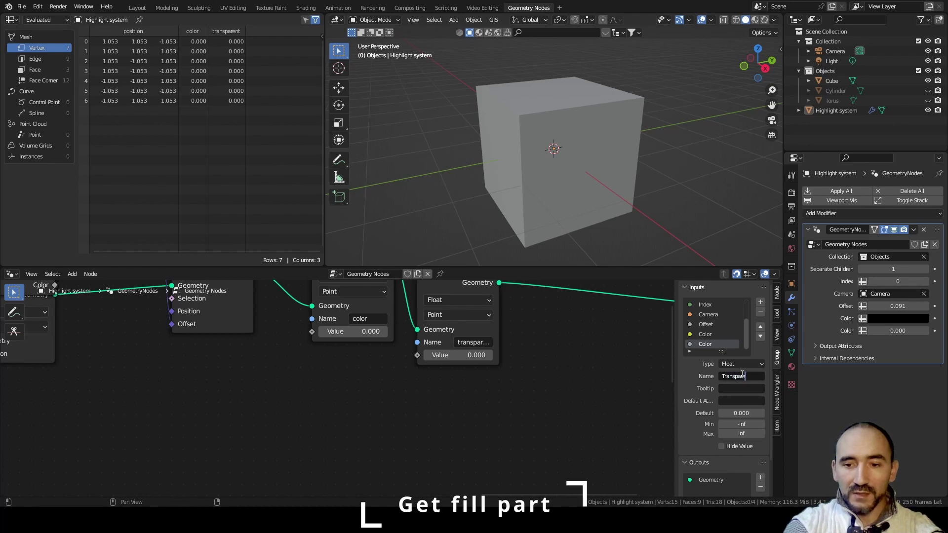
key(Tab)
key(Tab)
key(Tab)
key(Tab)
text(1)
key(Return)
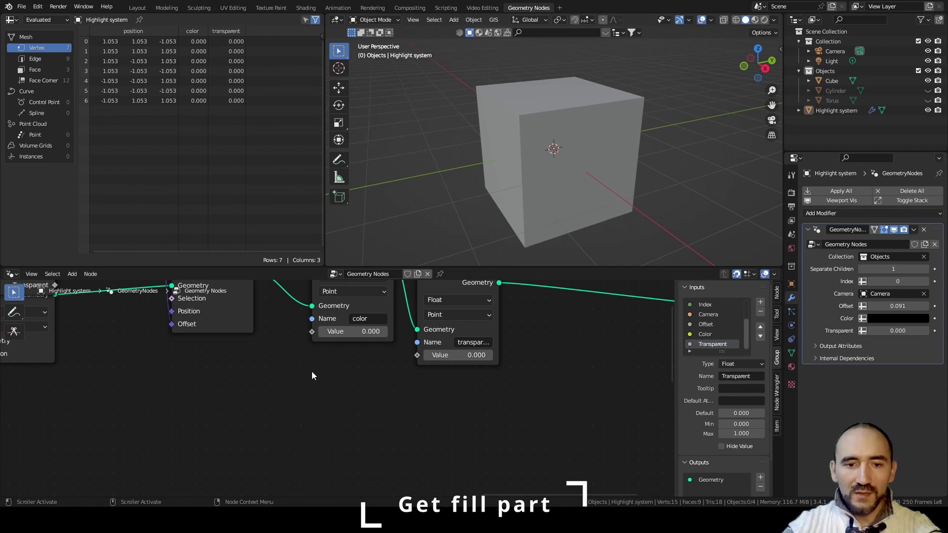
Add a second Group Input node below the Set Position node
key(F3)
text(group in)
key(Return)
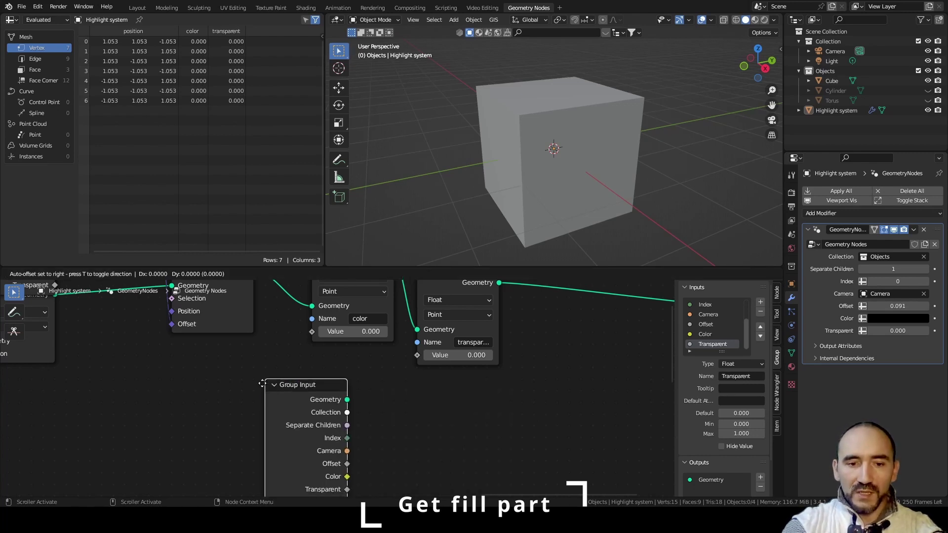
click(181, 348)
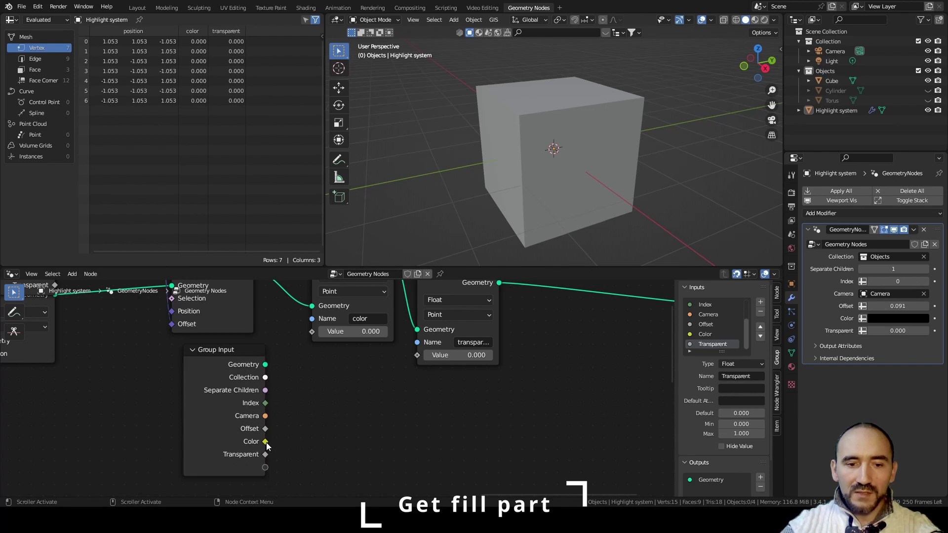
drag(266, 442, 319, 377)
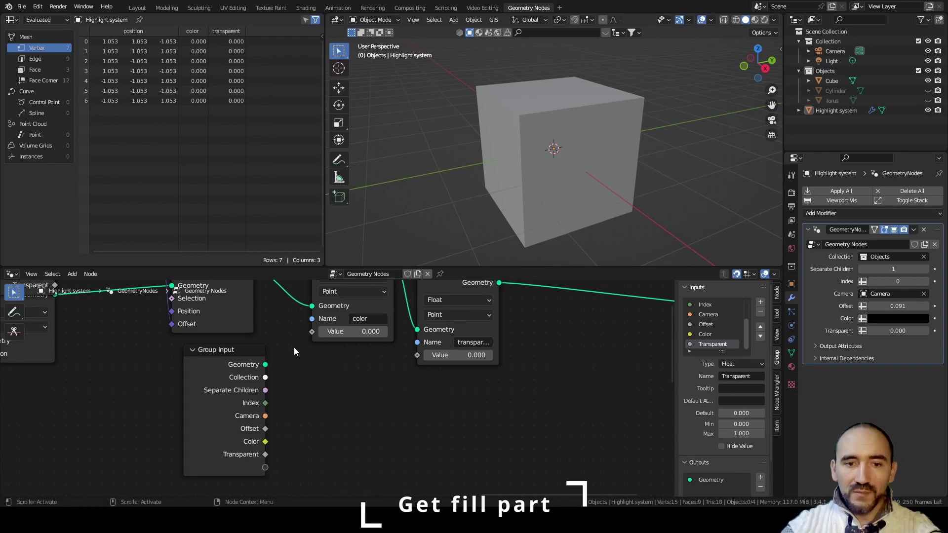
Set the data type of the "color" Store Named Attribute node to Color, leaving the "transparent" one as Float
middle_drag(295, 348, 295, 399)
click(344, 324)
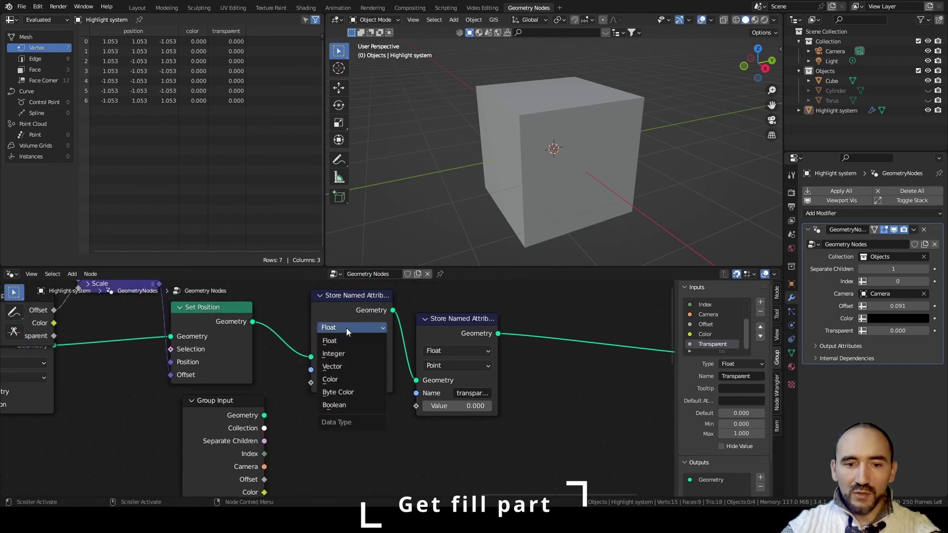
click(351, 380)
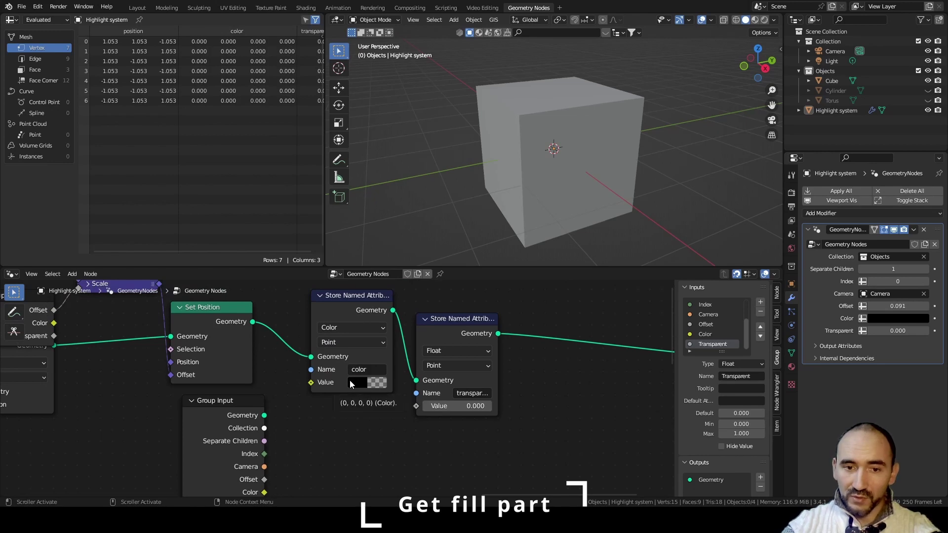
click(457, 350)
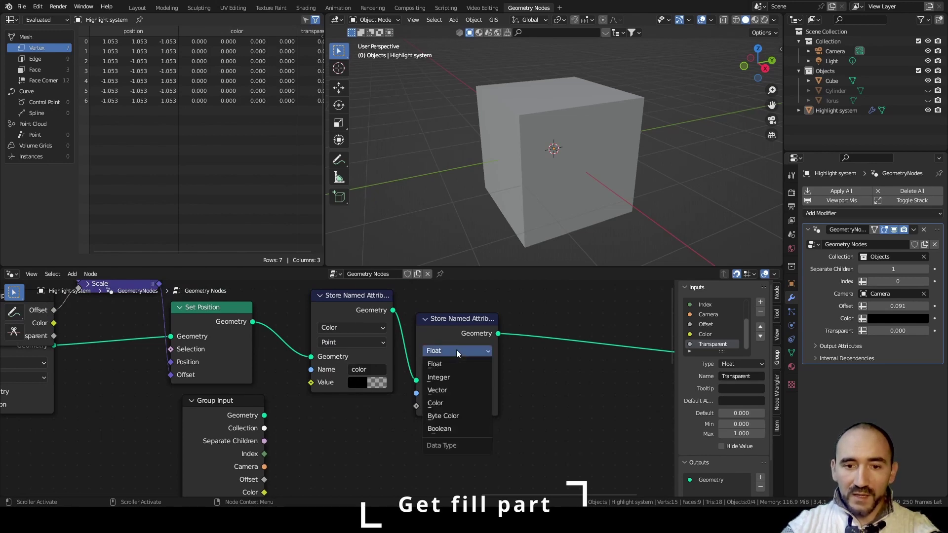
click(456, 350)
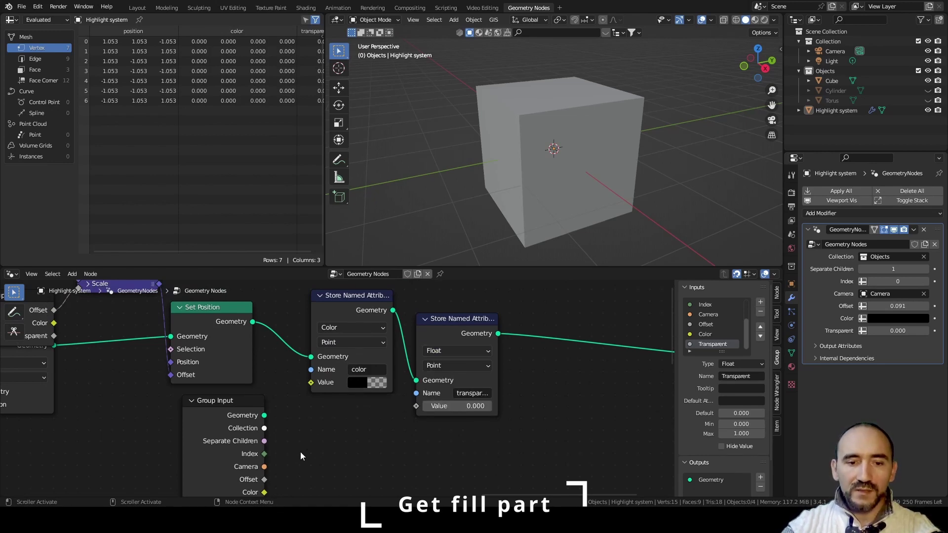
Connect the Color and Transparent group inputs to the Value sockets of the matching Store Named Attribute nodes
middle_drag(292, 423, 226, 382)
drag(199, 451, 247, 341)
drag(200, 463, 353, 364)
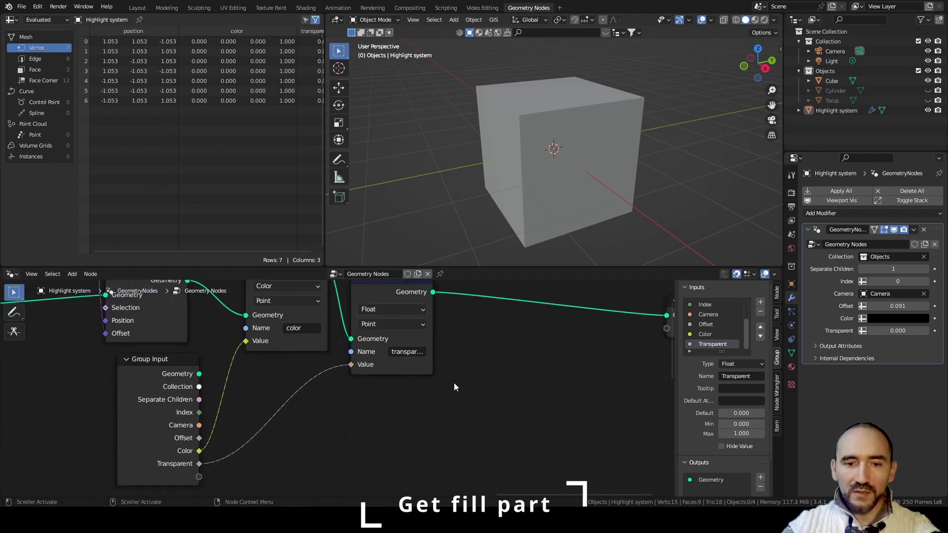
Expand the modifier's Output Attributes section and save the file
click(841, 347)
key(Home)
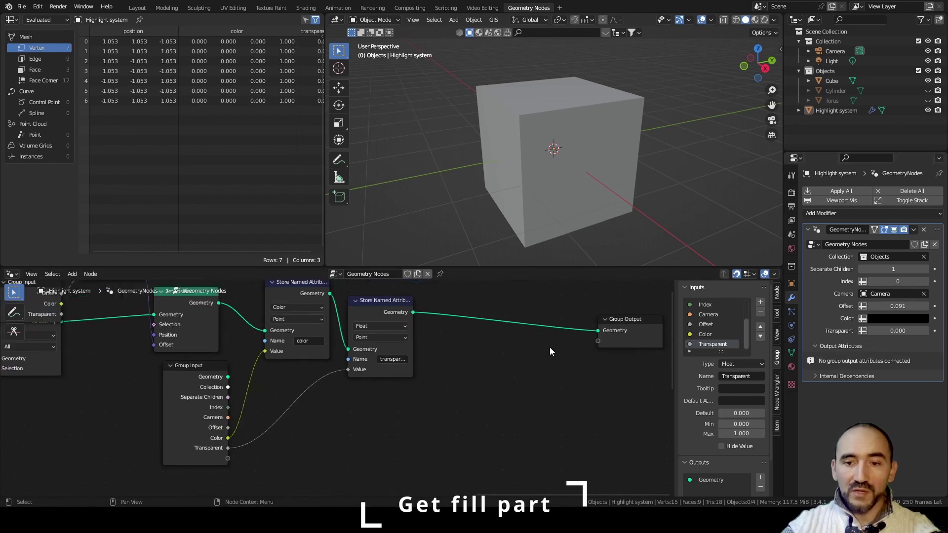
scroll(550, 348, up, 2)
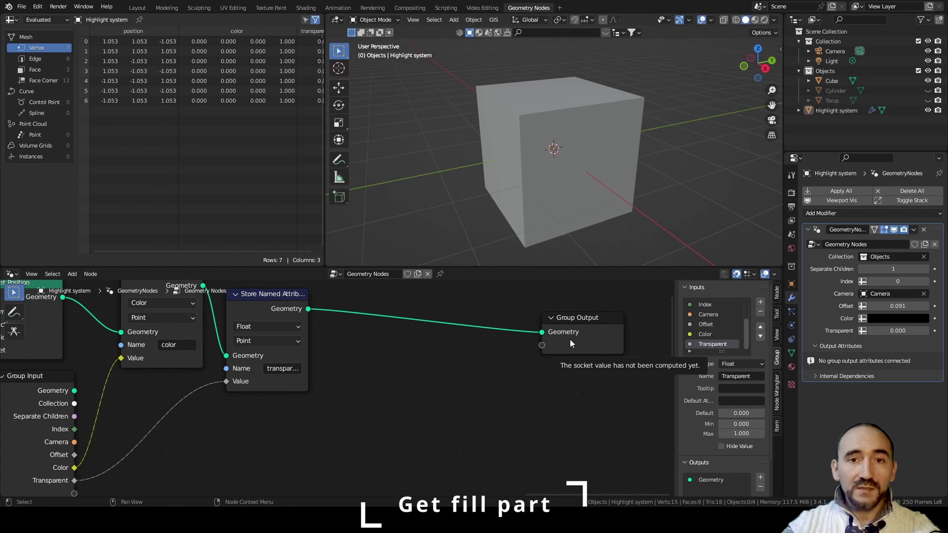
key(ctrl+s)
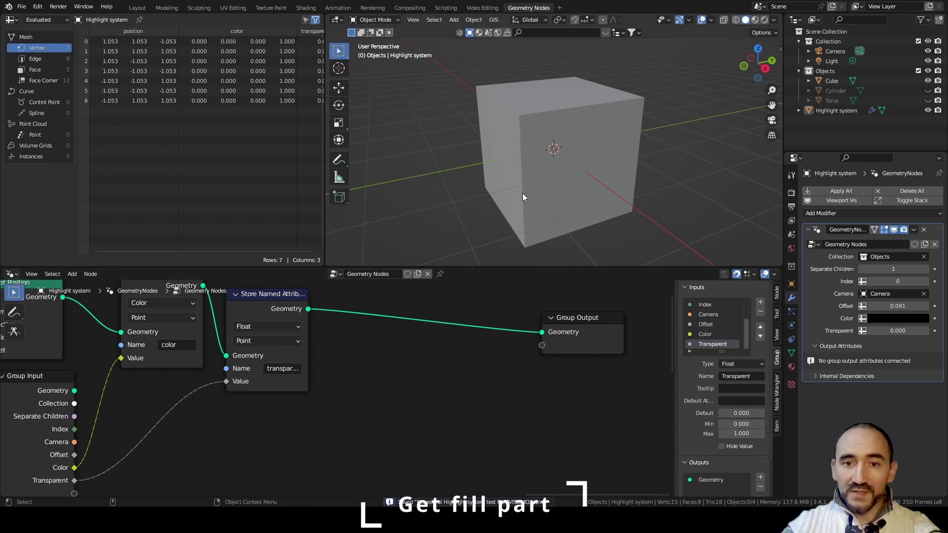
Insert a Set Material node before Group Output and expose its Material socket as a new group input
key(F3)
text(set mat)
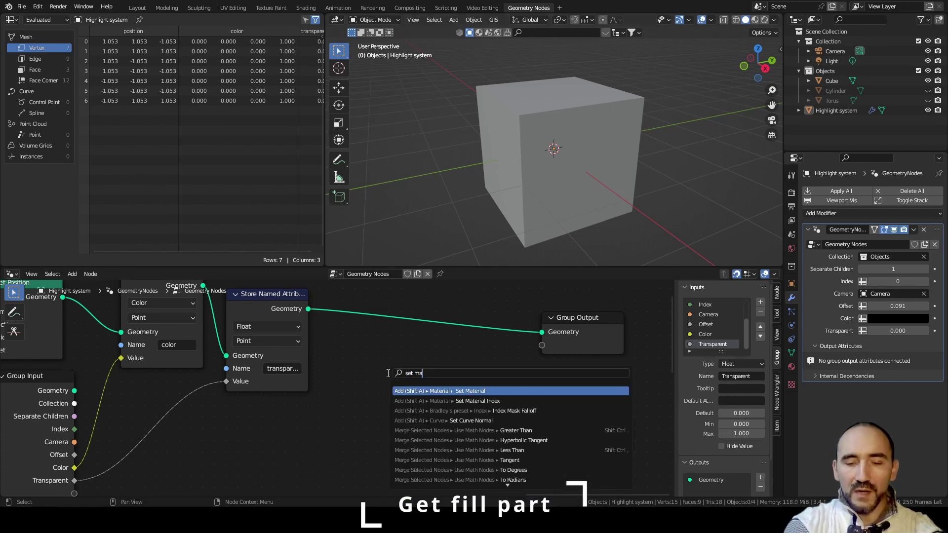
key(Return)
click(359, 320)
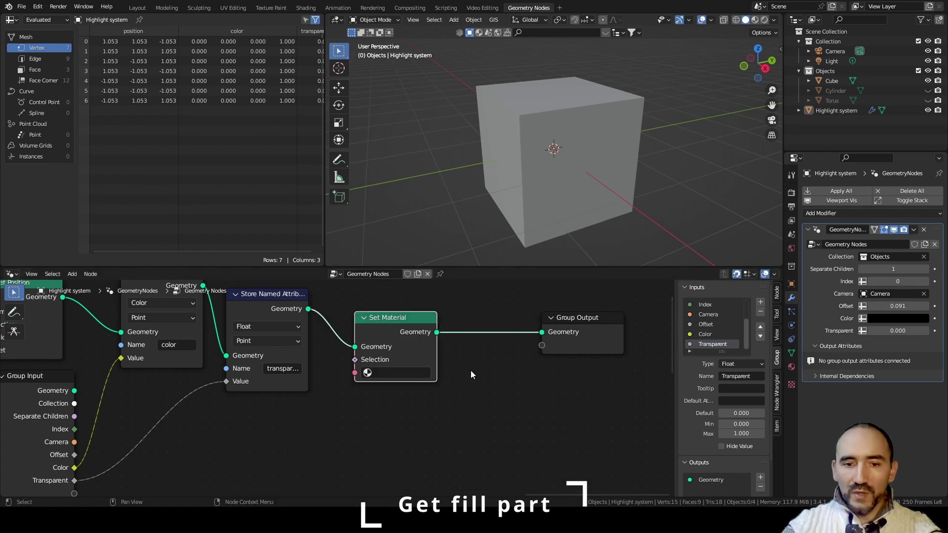
drag(353, 372, 74, 458)
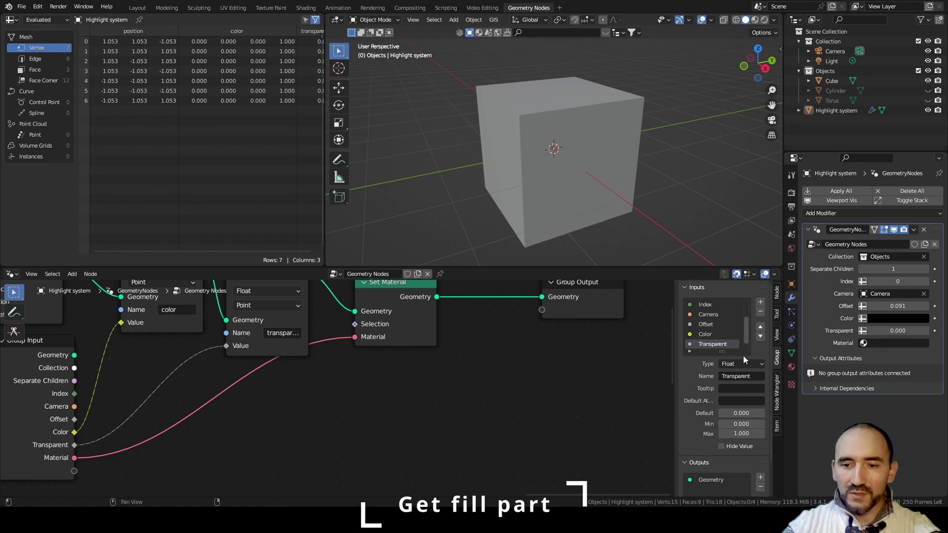
Rename the node group's Material input as "Fill material" and save the file
scroll(741, 346, down, 1)
double_click(706, 344)
text(Fill material)
key(Return)
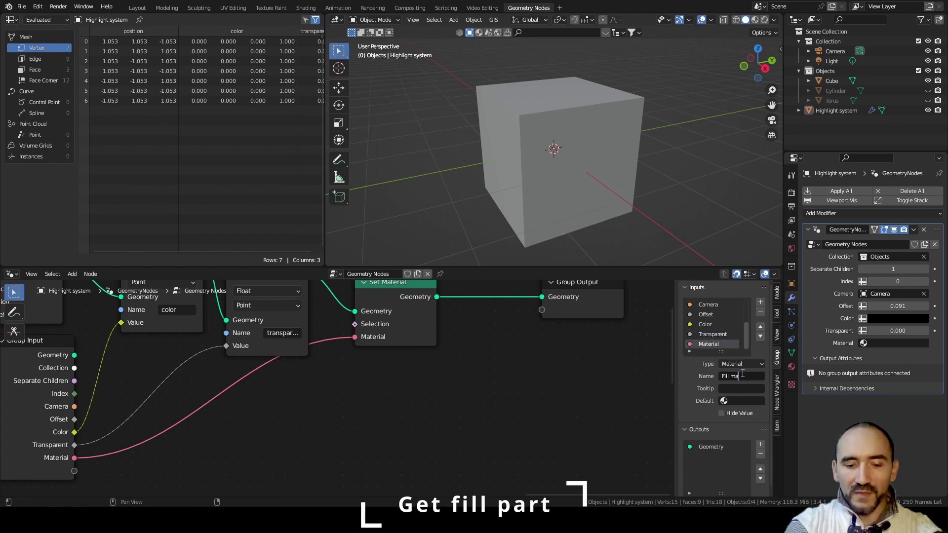
key(ctrl+s)
Set the Geometry Nodes modifier's Color input to pure red, with green and blue at 0
click(899, 318)
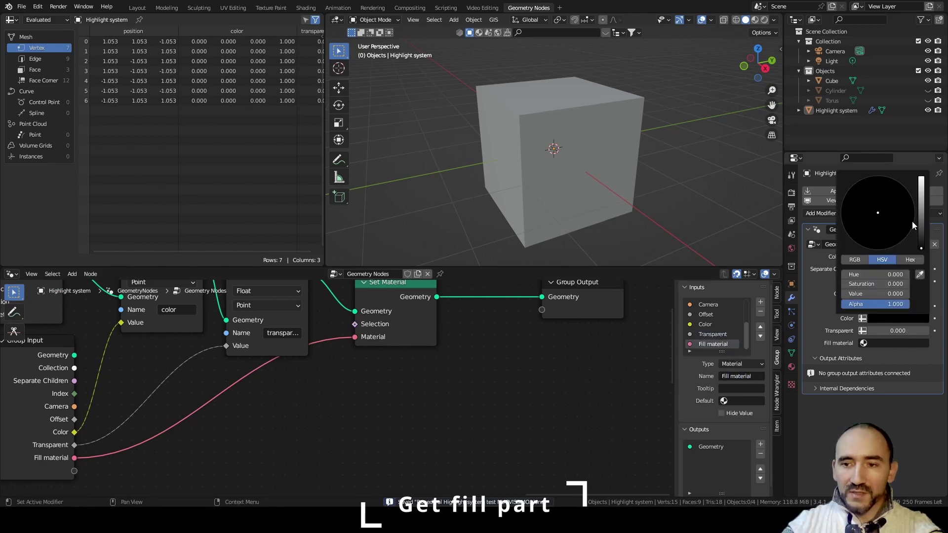
drag(921, 225, 919, 183)
click(880, 248)
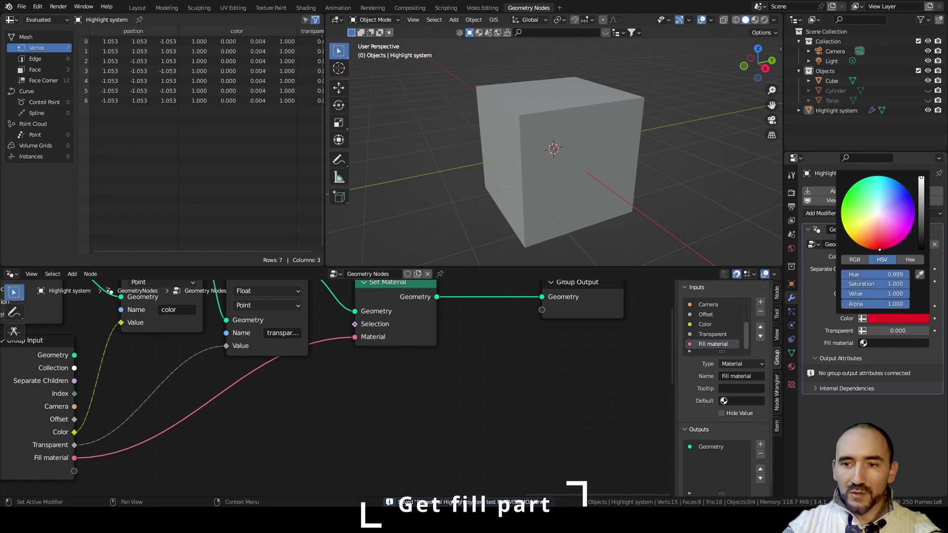
click(860, 259)
click(876, 272)
key(Return)
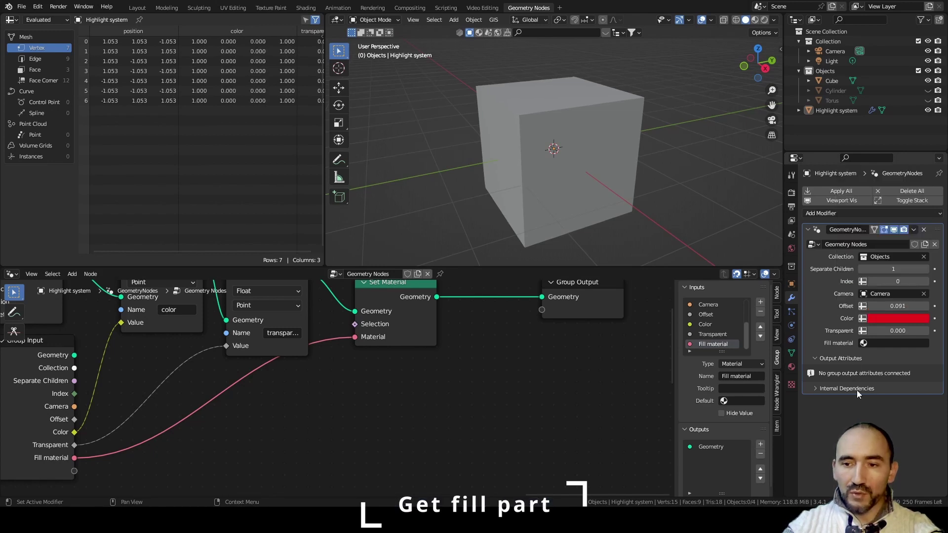
Set the Geometry Nodes modifier's Transparent value to 0.5
click(888, 332)
text(0.5)
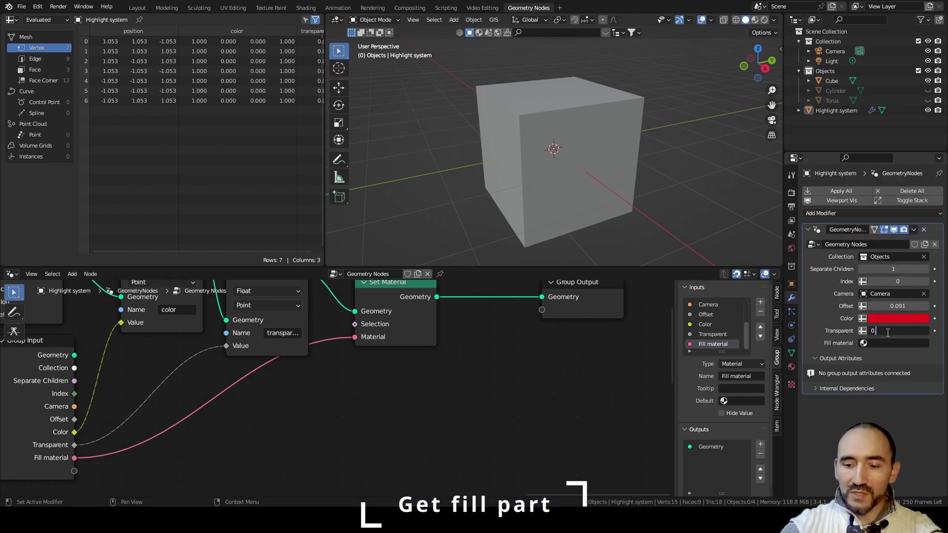
key(Return)
Create a new material on the Highlight system object and name it "Fill material"
click(792, 368)
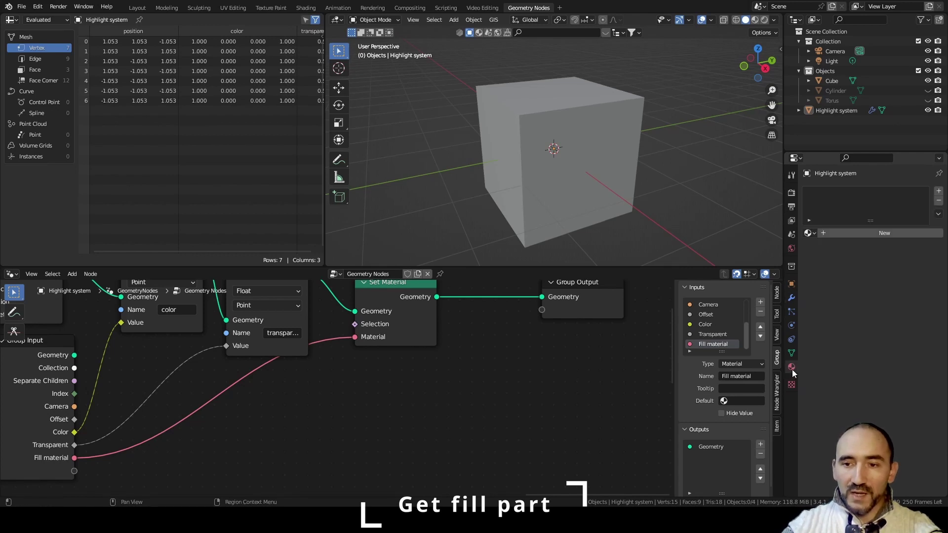
click(835, 232)
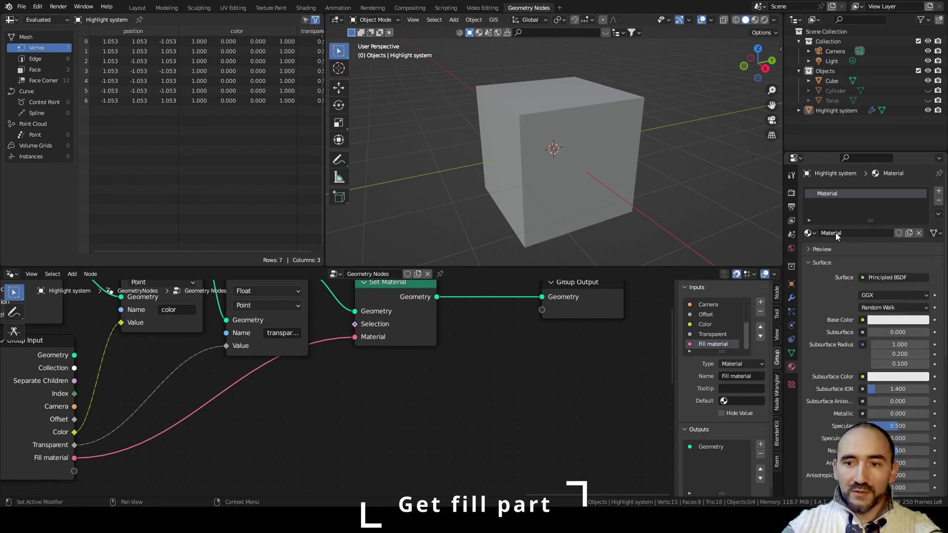
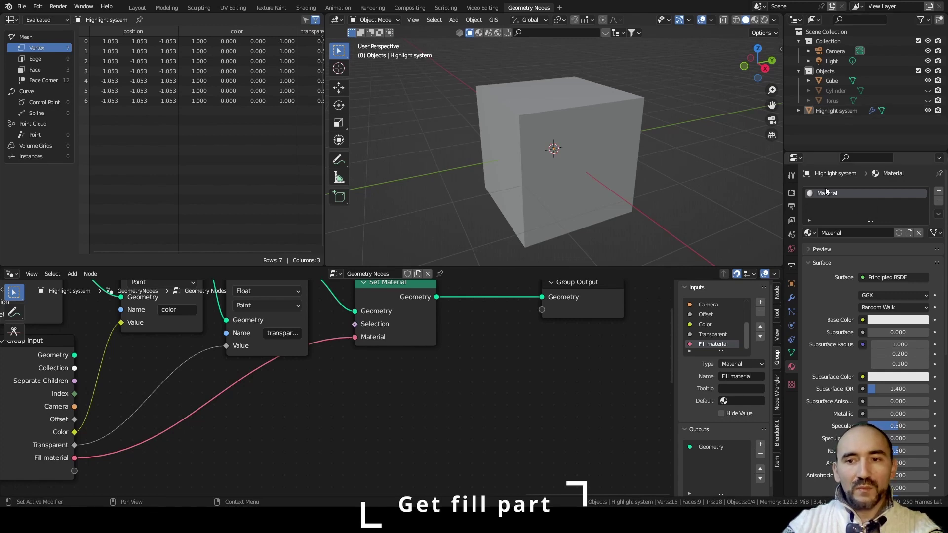
double_click(840, 233)
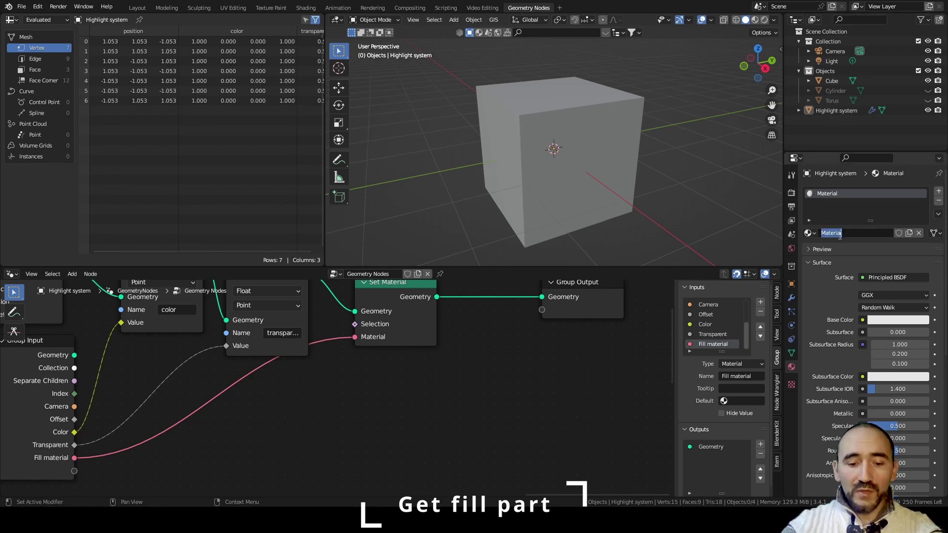
text(Fill material)
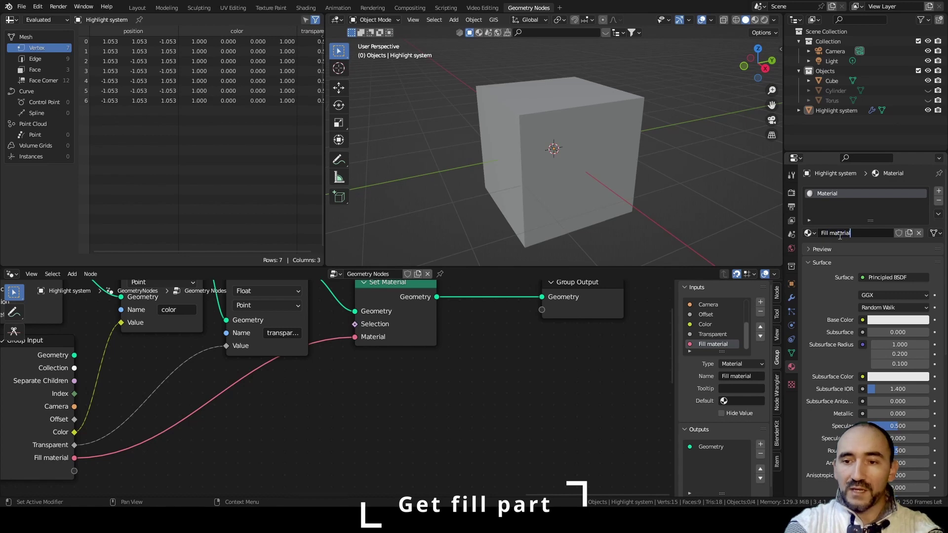
key(Return)
Set both the blend mode and shadow mode of Fill material to Alpha Hashed and save the file
scroll(840, 235, down, 10)
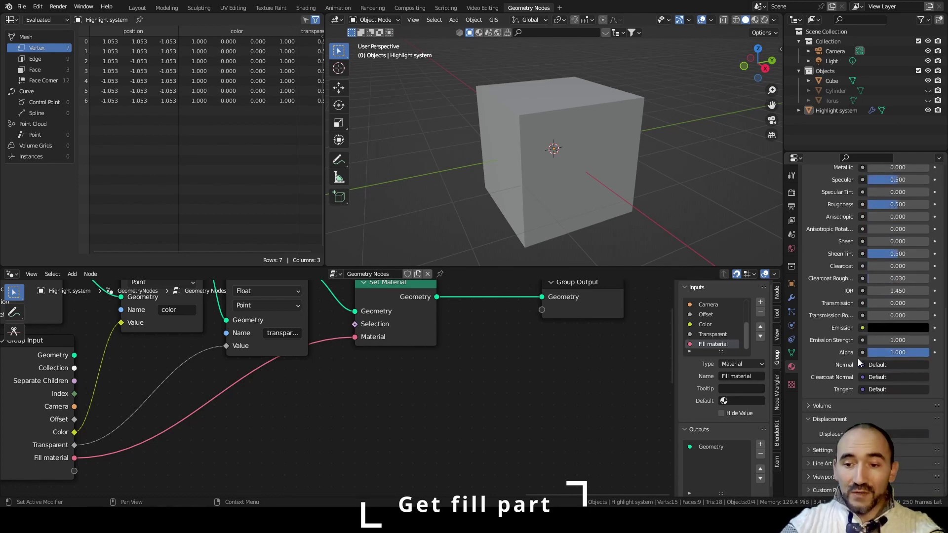
click(824, 477)
scroll(827, 444, down, 8)
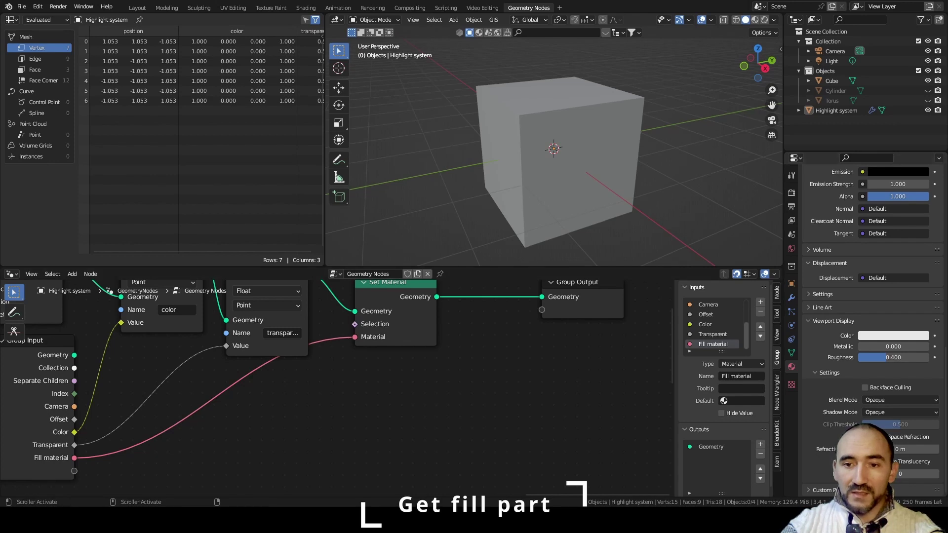
click(878, 403)
scroll(882, 414, down, 1)
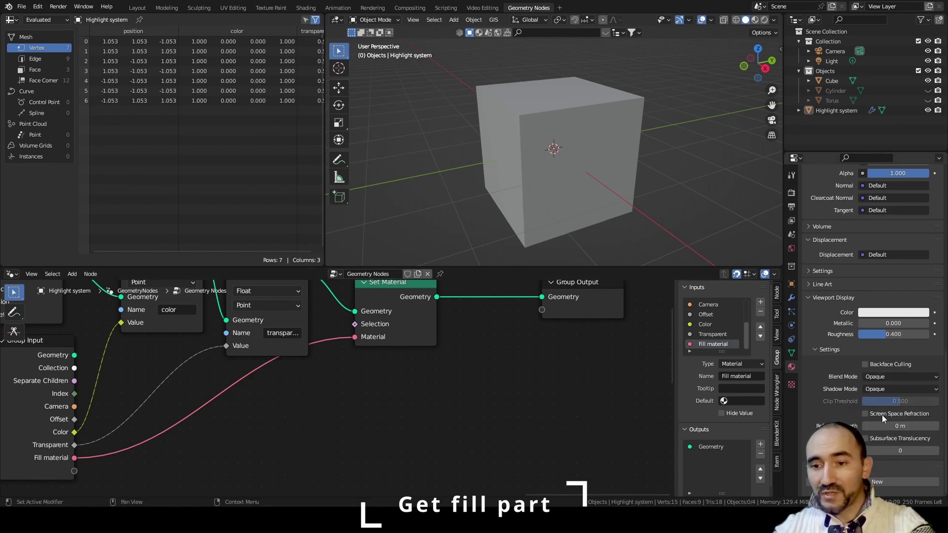
click(885, 378)
click(904, 409)
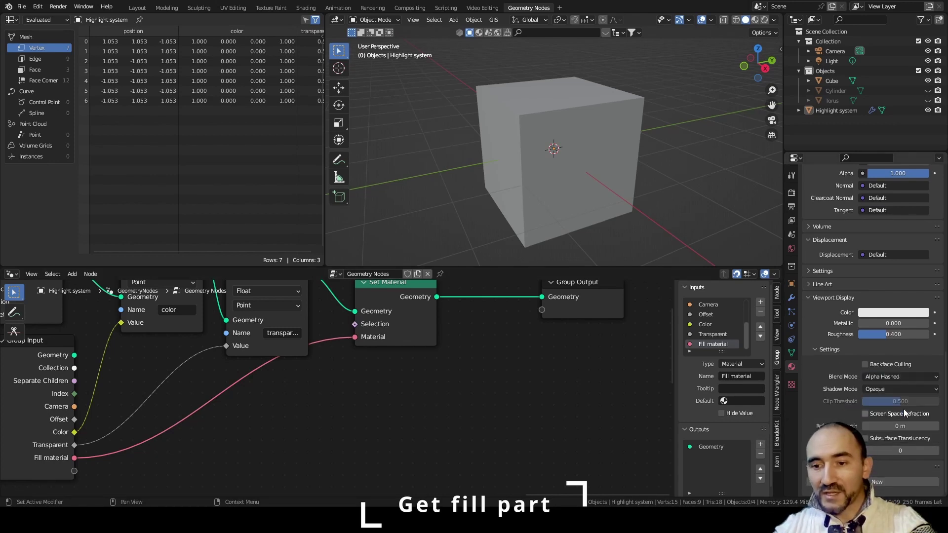
click(895, 390)
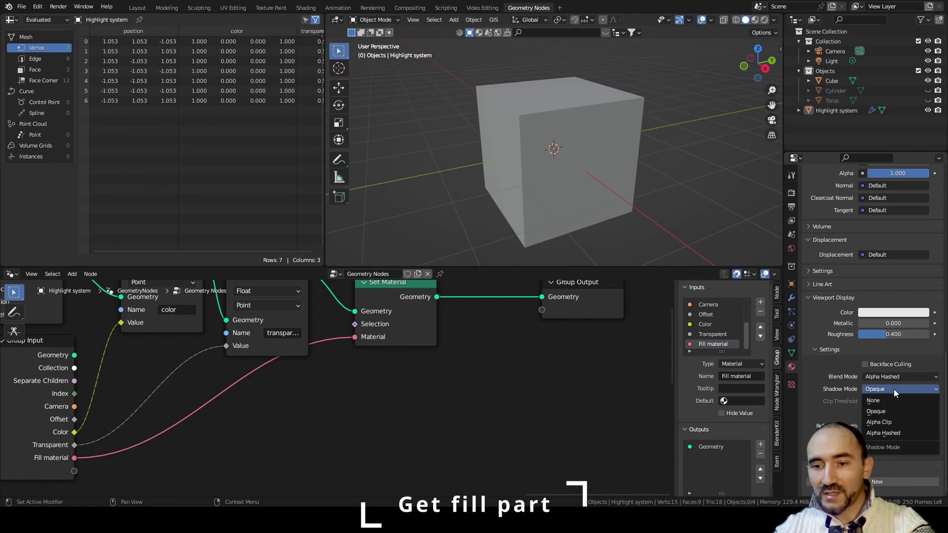
click(905, 433)
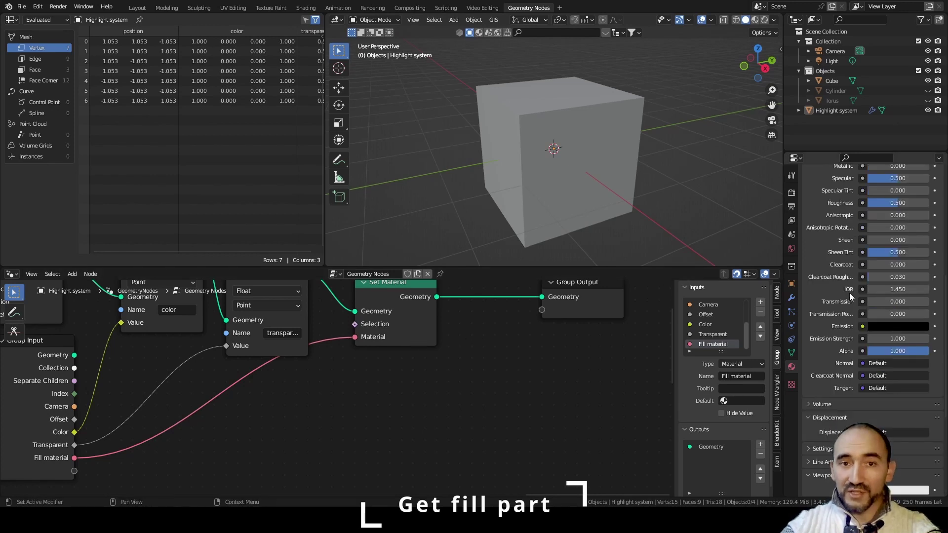
scroll(849, 292, up, 15)
key(ctrl+s)
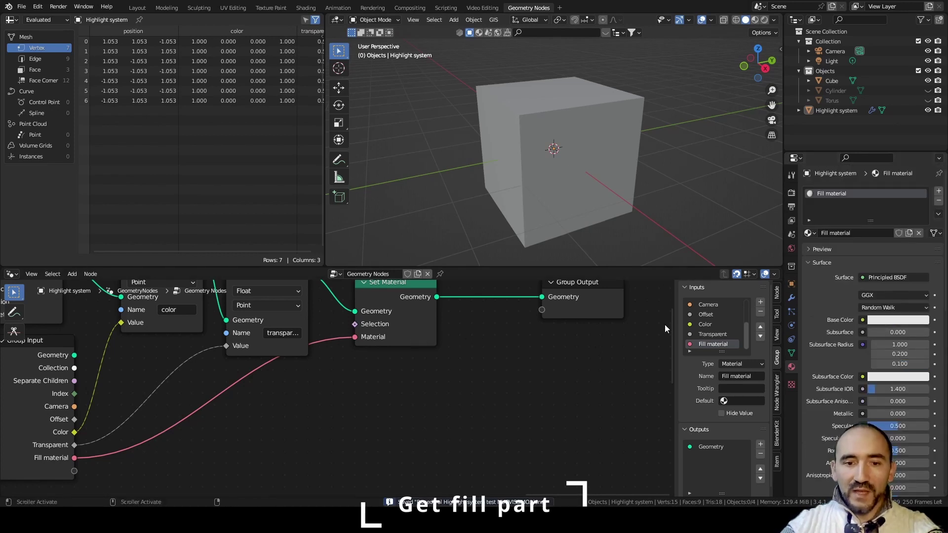
Assign Fill material to the Geometry Nodes modifier's Fill material input and save the file
click(791, 299)
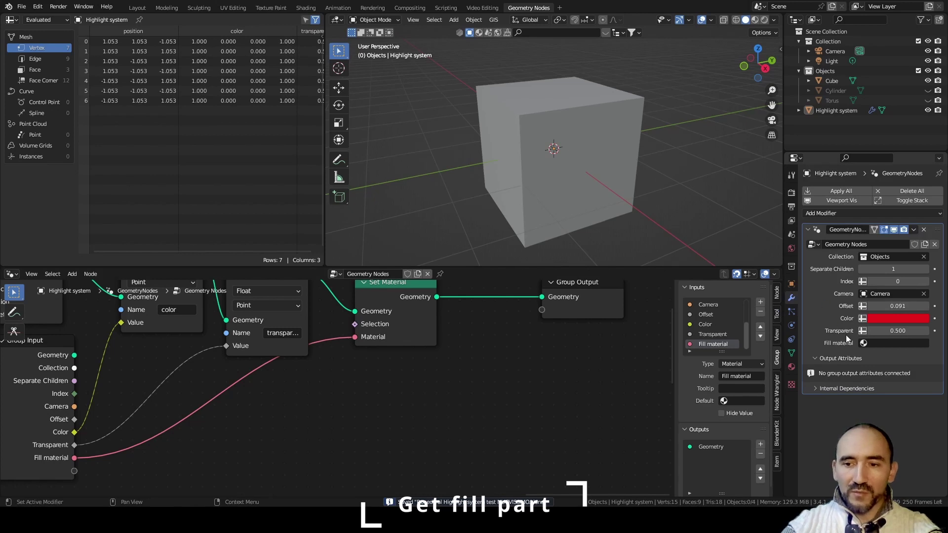
click(869, 343)
click(864, 368)
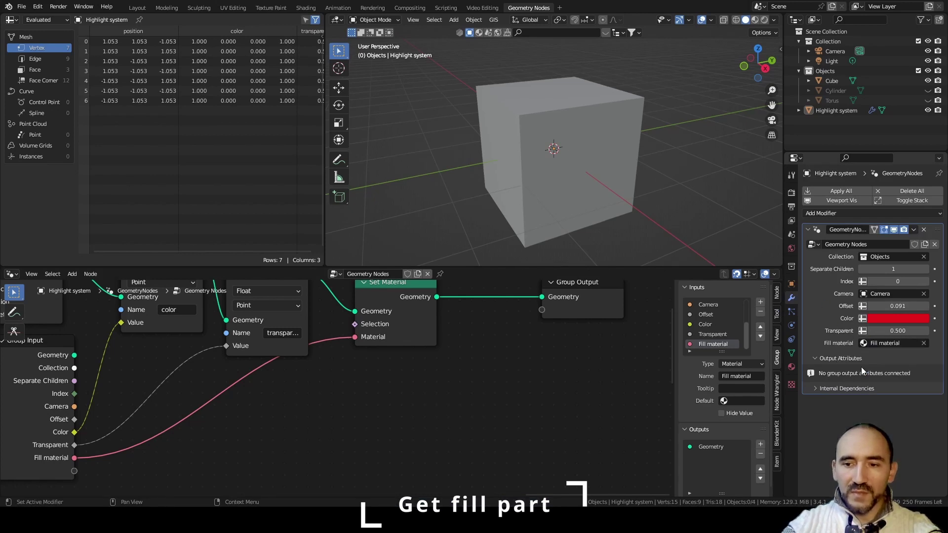
key(ctrl+s)
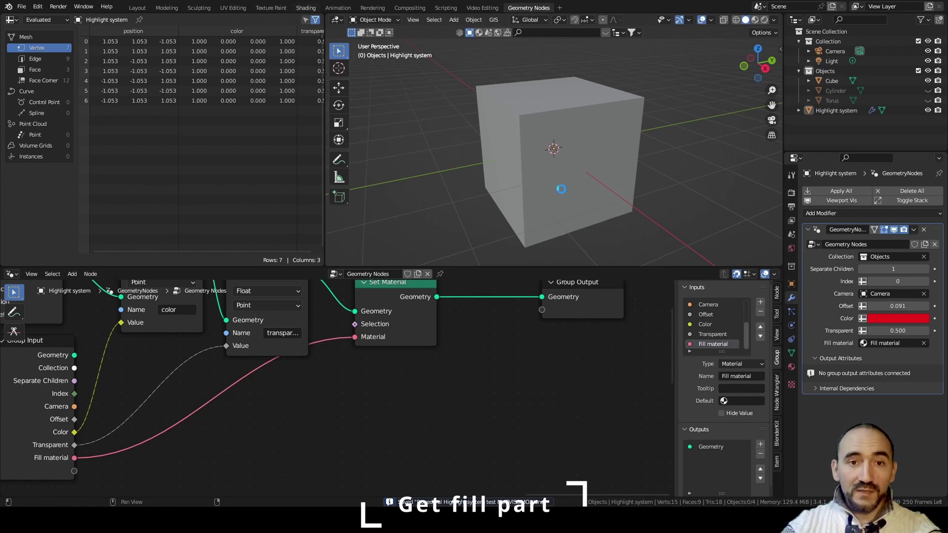
Switch to the Shading workspace and add an Attribute node before the Principled BSDF in Fill material
click(305, 7)
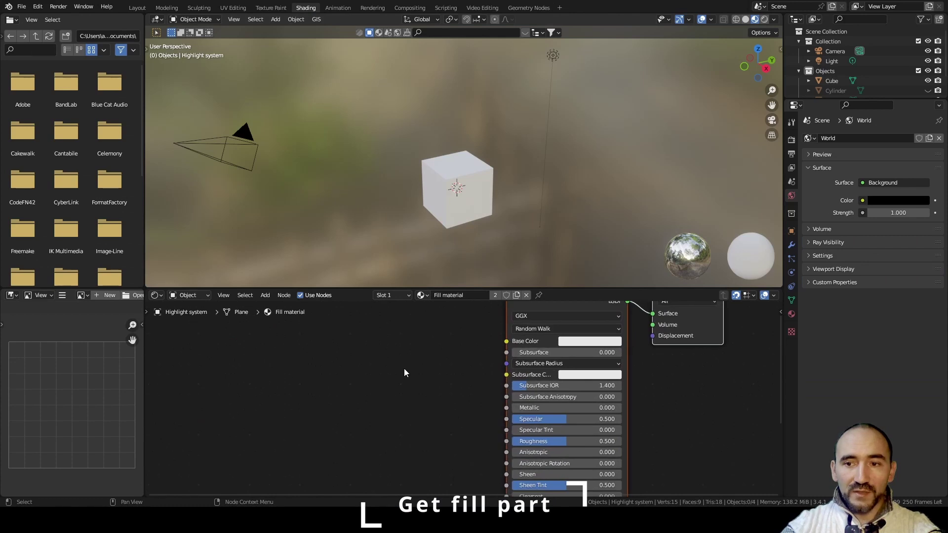
key(F3)
text(attribu)
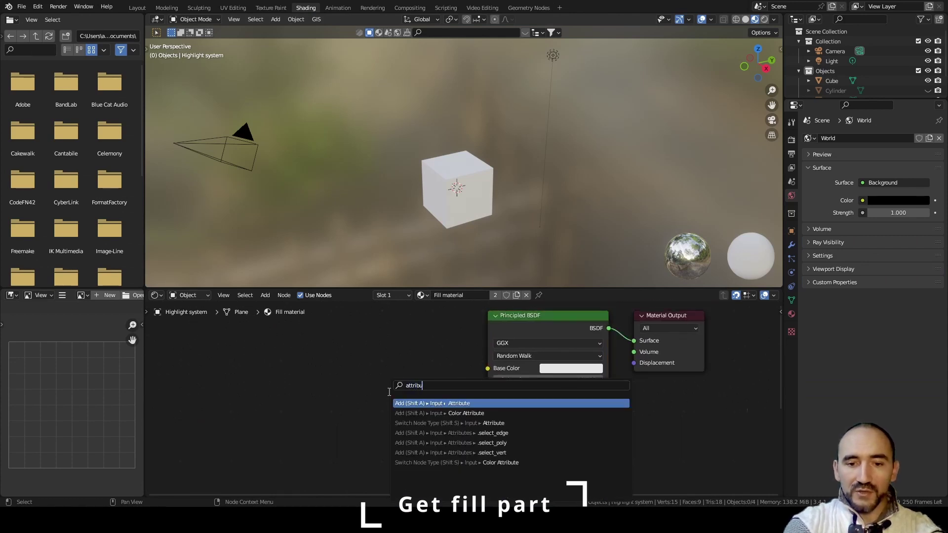
key(Return)
click(318, 351)
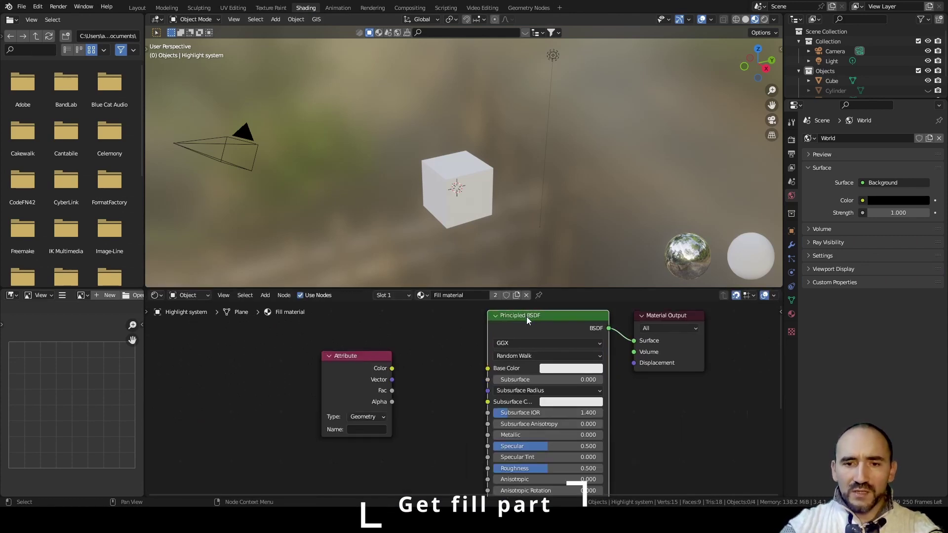
Replace the Principled BSDF with an Emission shader placed between the Attribute and Material Output nodes
key(x)
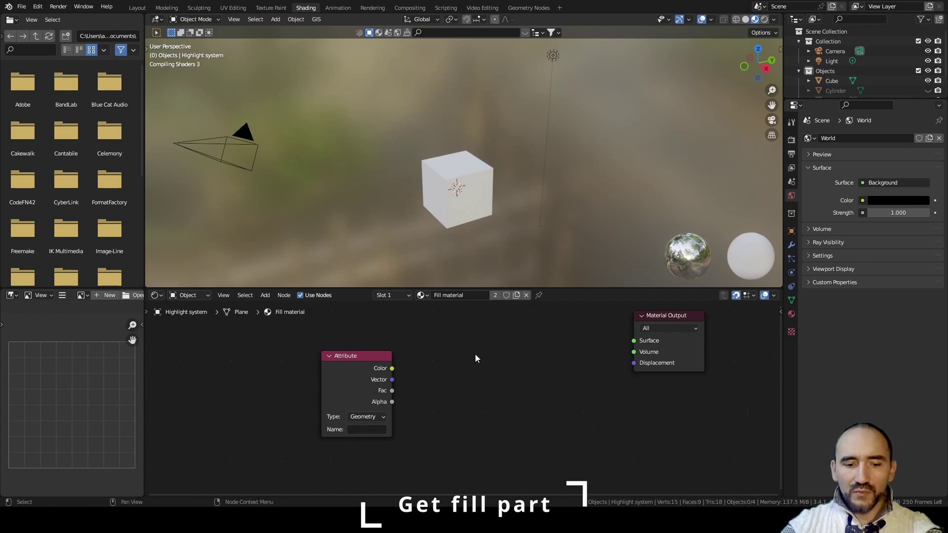
key(F3)
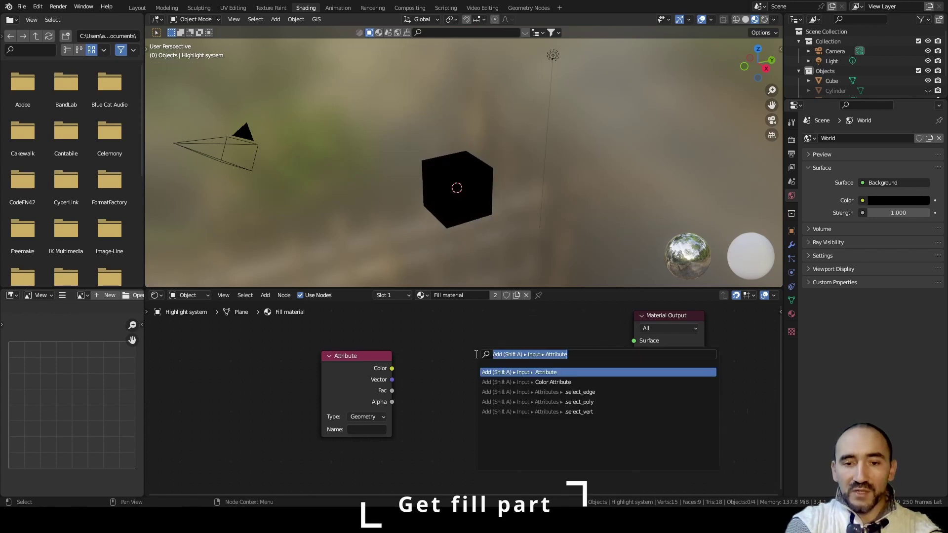
text(emi)
key(Return)
click(498, 324)
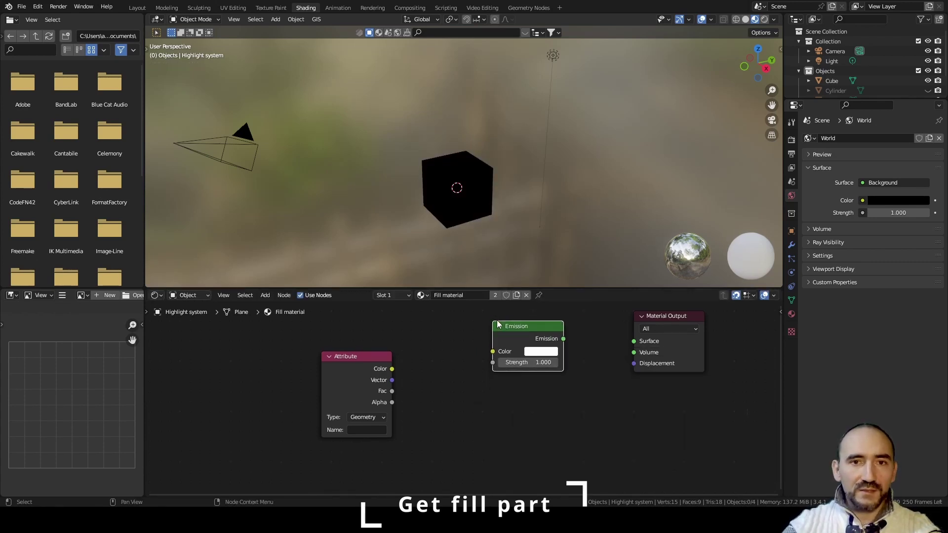
Move the Material Output farther from the Emission shader and add a Transparent BSDF below Emission
scroll(458, 241, up, 5)
drag(664, 320, 722, 332)
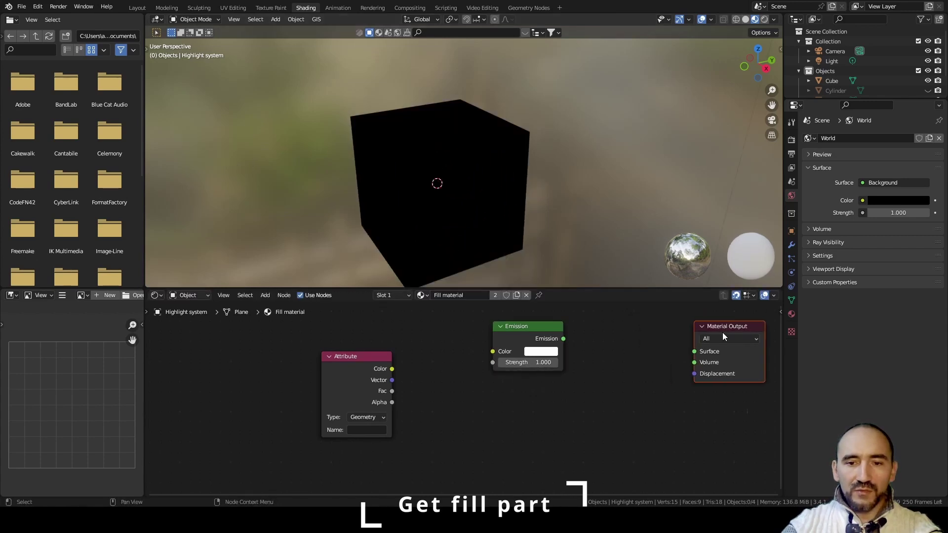
click(594, 384)
key(F3)
text(tran)
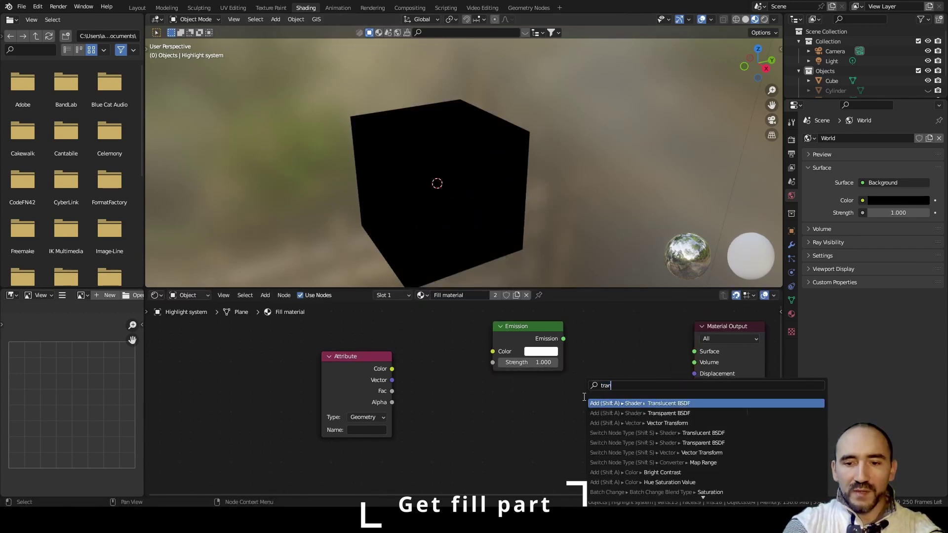
text(sp)
key(Return)
click(529, 390)
Combine the Emission and Transparent BSDF shaders with a Mix Shader and move it up beside them
middle_drag(562, 365, 439, 395)
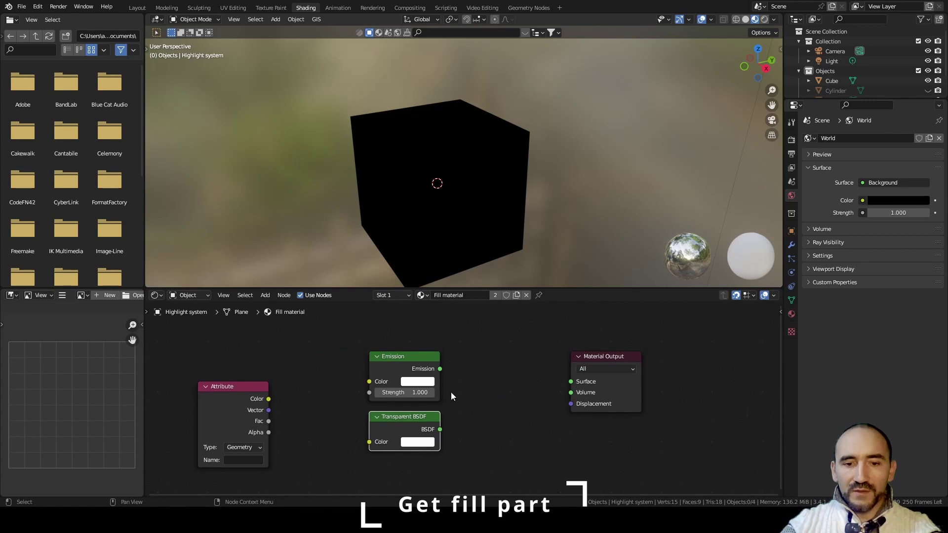
ctrl+shift+right_drag(410, 367, 402, 421)
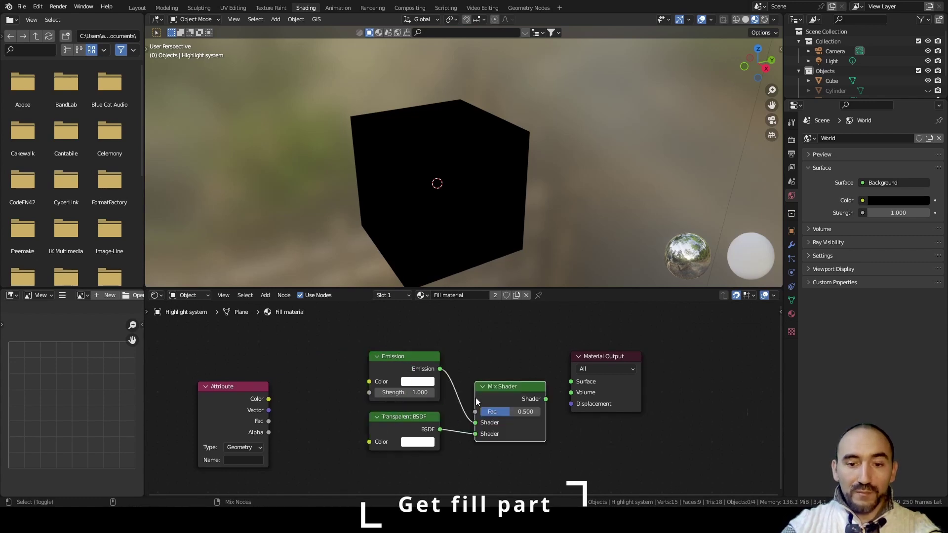
drag(476, 401, 492, 328)
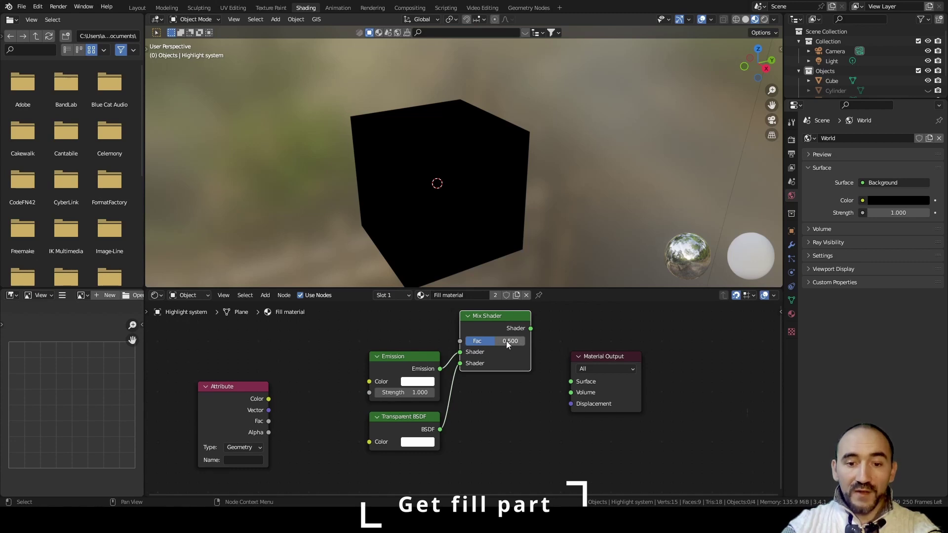
Connect the Attribute's Fac to the Mix Shader's Fac, name the attribute "transparent", and place the node above Emission
drag(220, 398, 461, 429)
click(264, 427)
text(transparent)
key(Return)
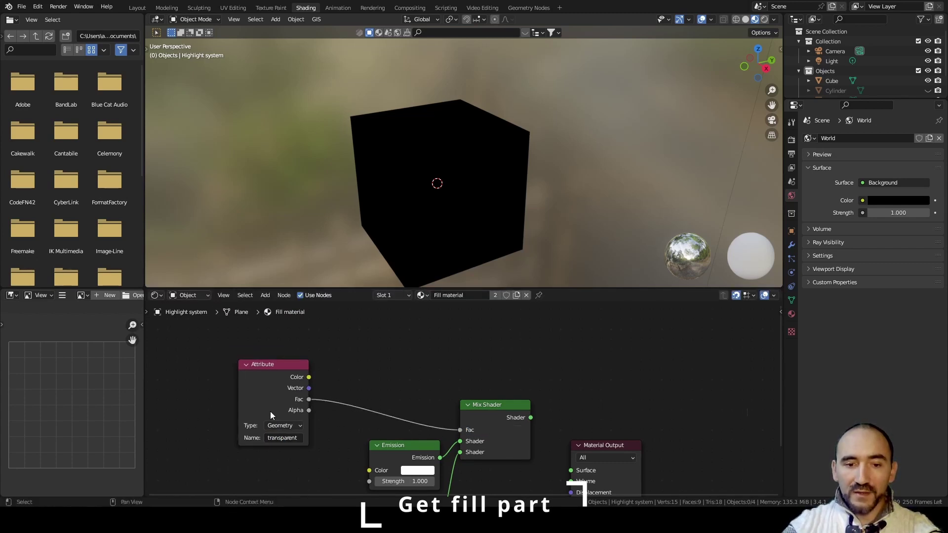
drag(275, 406, 406, 395)
scroll(323, 414, down, 1)
middle_drag(323, 409, 379, 343)
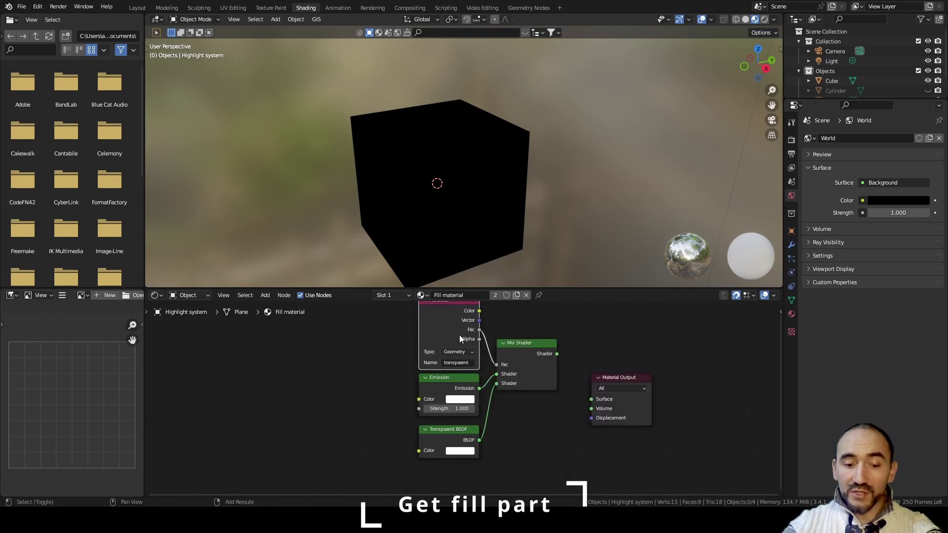
Duplicate the transparent Attribute node beside the Emission shader and set the copy's attribute name to "color"
key(shift+d)
click(390, 378)
click(387, 406)
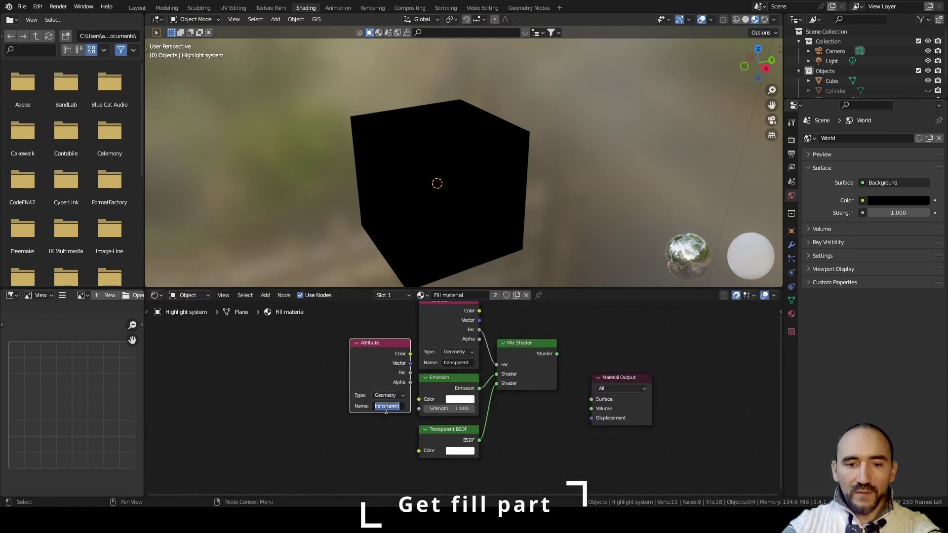
text(color)
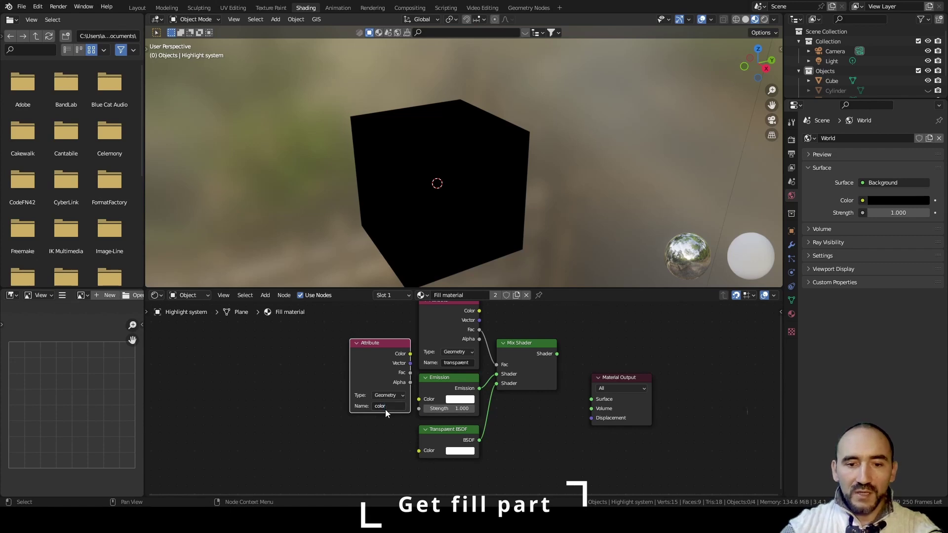
Connect the color Attribute's Color to the Emission Color, and bring the Material Output closer with the Mix Shader feeding its Surface
drag(411, 353, 419, 399)
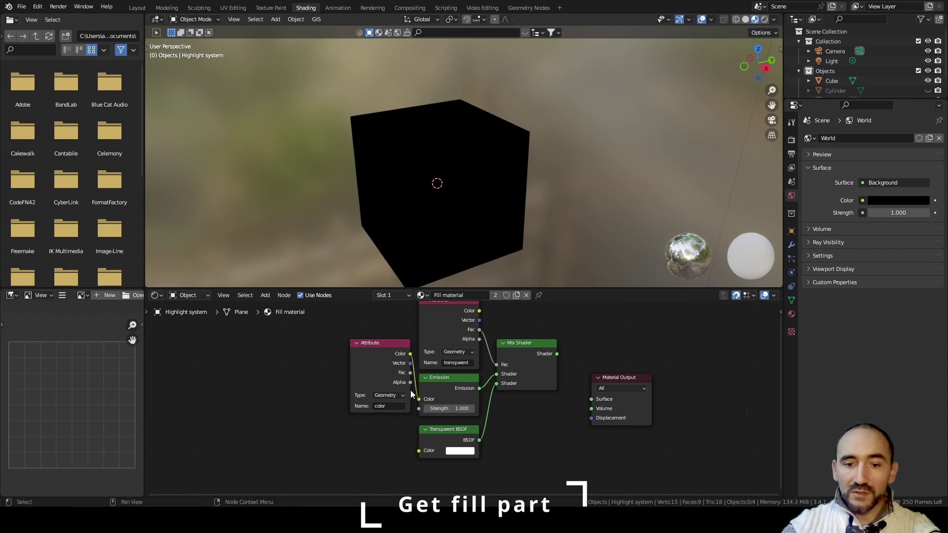
drag(378, 368, 366, 367)
drag(557, 354, 602, 353)
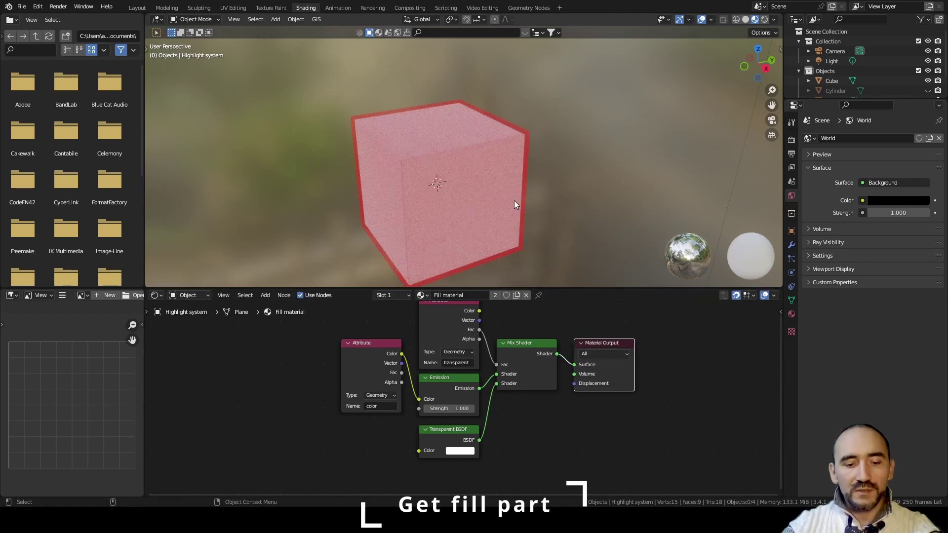
middle_drag(514, 201, 517, 10)
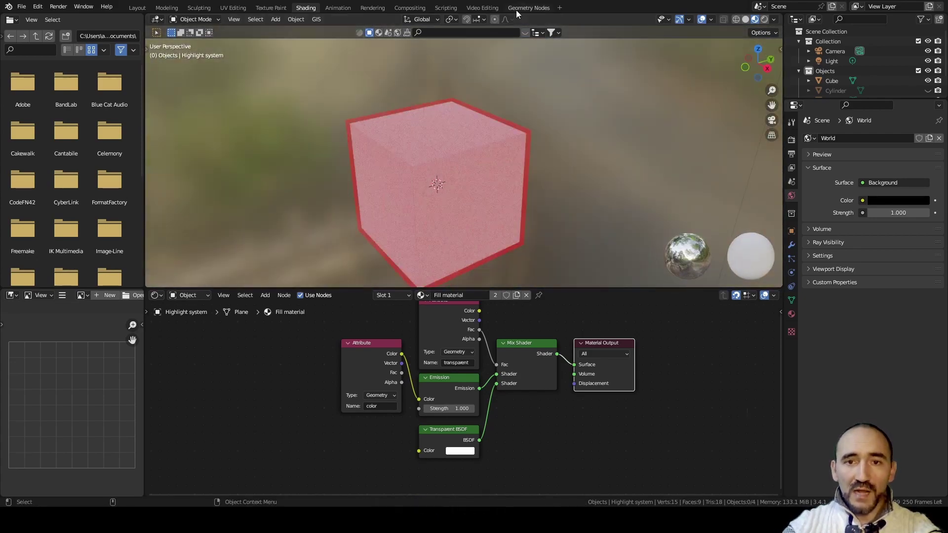
Switch to the Geometry Nodes workspace and move the Group Output far away from the Set Material node
click(519, 10)
middle_drag(438, 378, 219, 367)
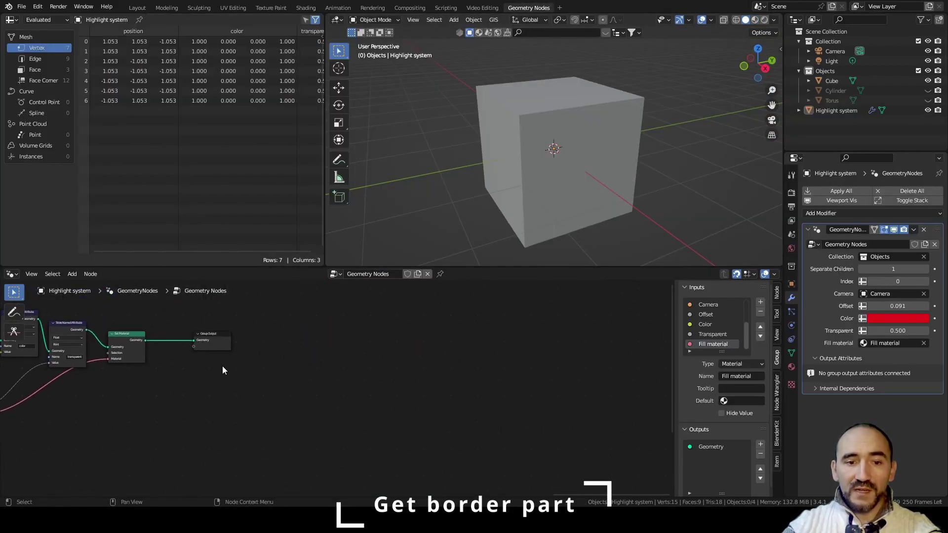
drag(214, 336, 603, 342)
middle_drag(218, 384, 365, 388)
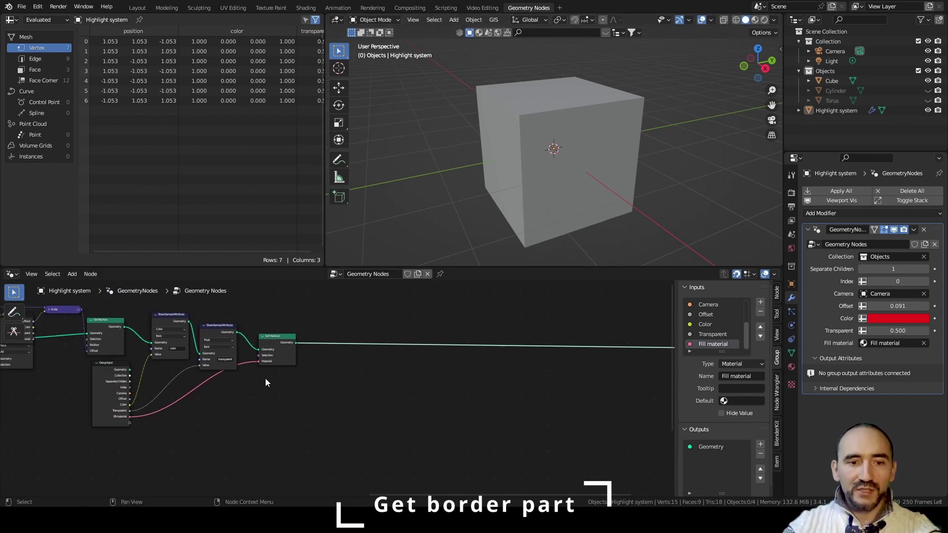
Lower Set Material closer to the transparent Store Named Attribute node, and raise the Group Input that overlaps Delete Geometry
middle_drag(265, 379, 479, 362)
drag(479, 363, 462, 382)
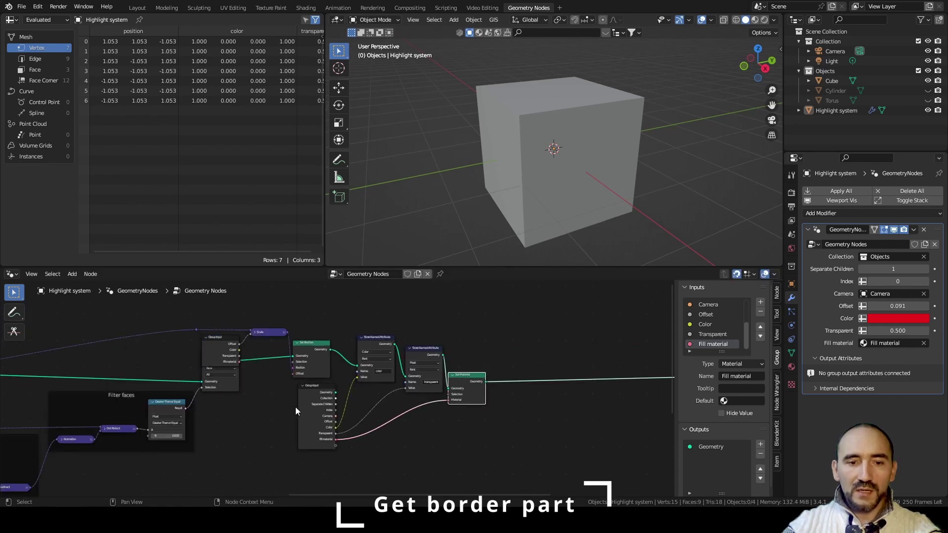
drag(215, 357, 215, 334)
Frame the nodes from Delete Geometry through Set Material, including their Group Inputs, and label the frame "Get fill part"
key(ctrl+j)
key(F2)
text(Get)
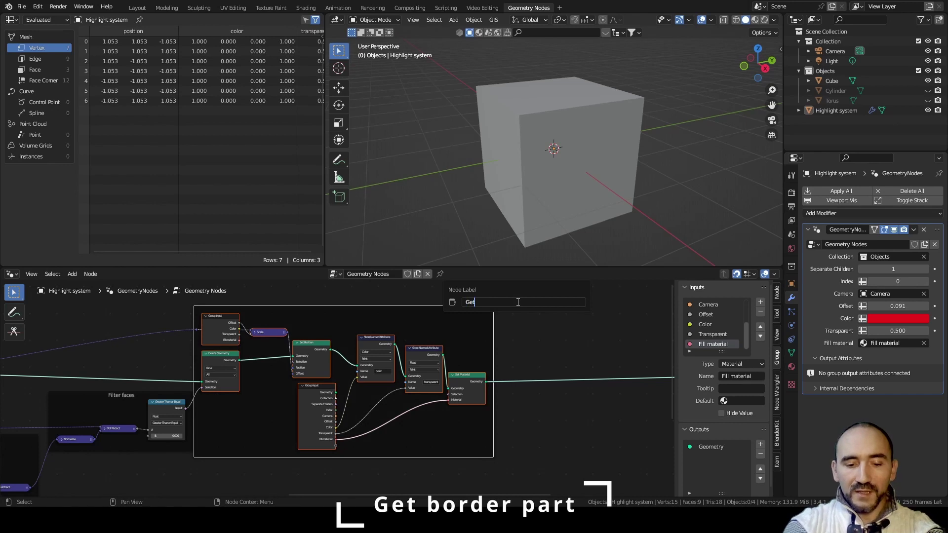
text( fill part)
key(Return)
Move the Group Output even farther from the Get fill part frame to make room for new nodes
middle_drag(613, 340, 354, 360)
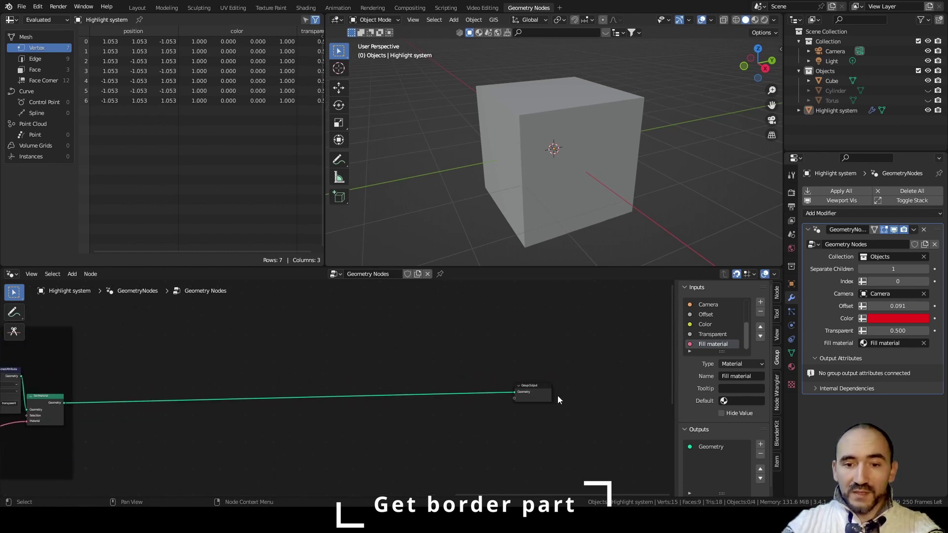
drag(555, 401, 669, 409)
scroll(290, 368, up, 1)
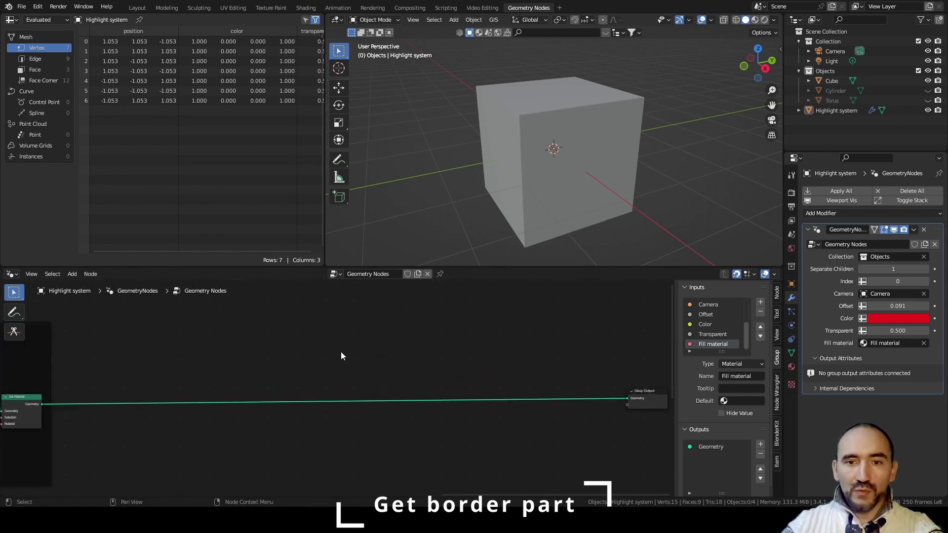
Hide the Cube, select the Highlight system object and show the viewport in wireframe
click(929, 80)
middle_drag(701, 124, 593, 142)
click(523, 121)
middle_drag(524, 120, 575, 102)
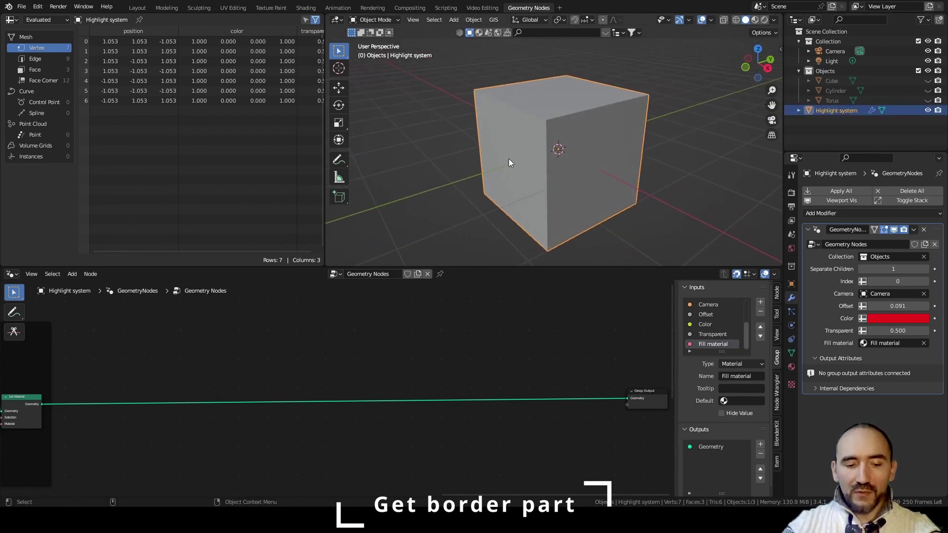
key(shift+z)
mouse_move(508, 159)
middle_down()
mouse_move(612, 146)
mouse_move(594, 130)
mouse_move(496, 148)
middle_up()
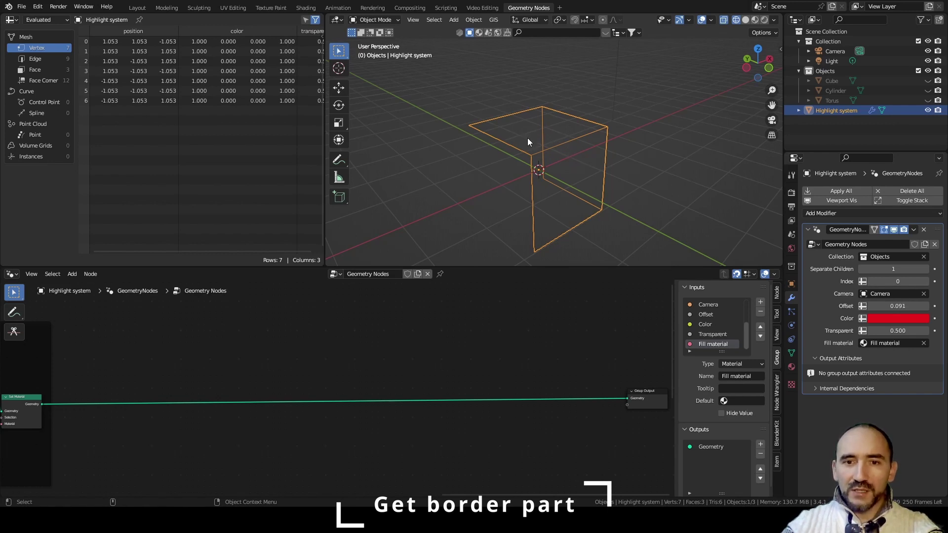
mouse_move(528, 142)
middle_down()
mouse_move(561, 121)
mouse_move(515, 138)
middle_up()
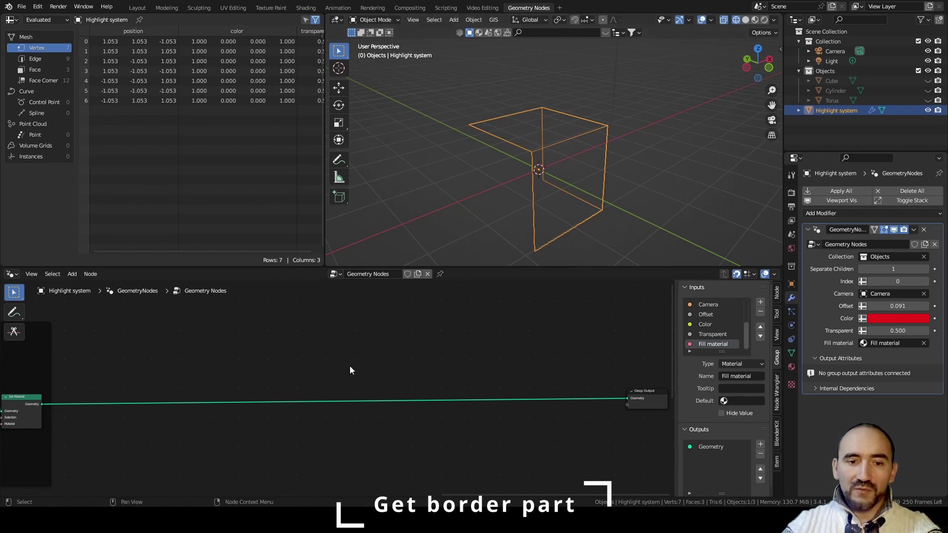
Add an Edge Neighbors node just below the geometry link that follows the Get fill part frame
key(F3)
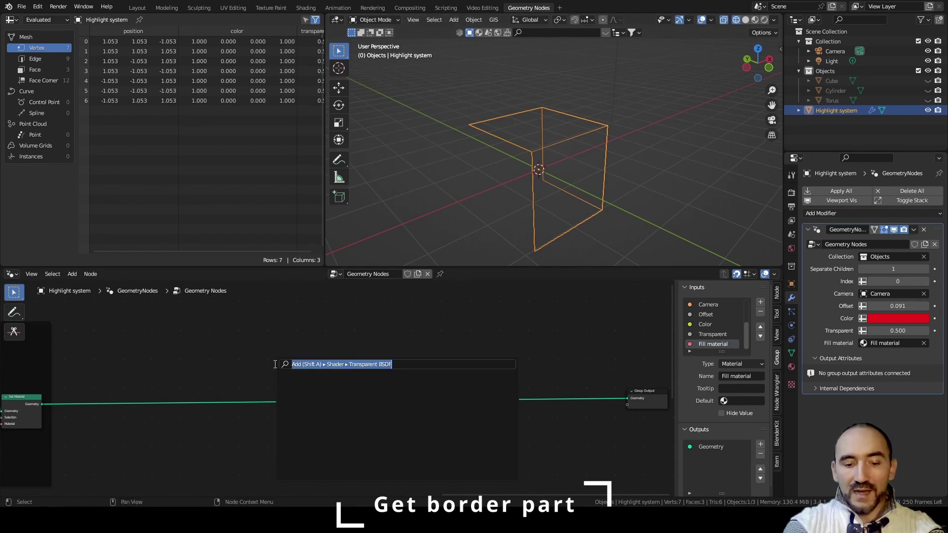
text(edge nei)
key(Return)
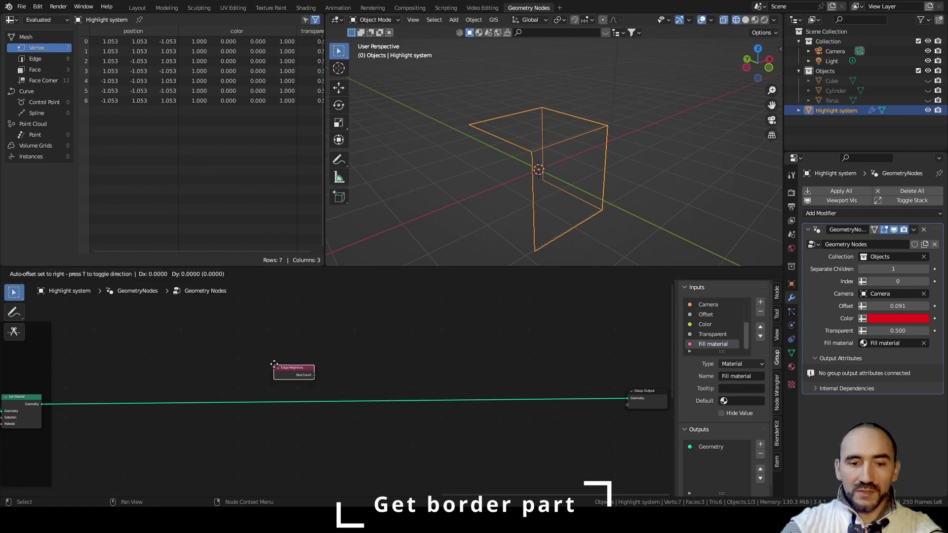
click(274, 364)
scroll(288, 396, up, 3)
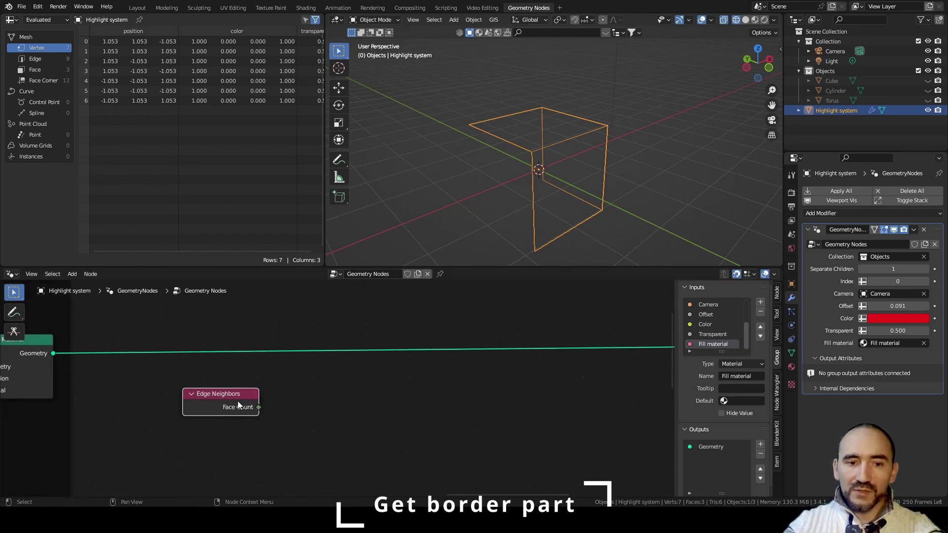
drag(238, 401, 260, 390)
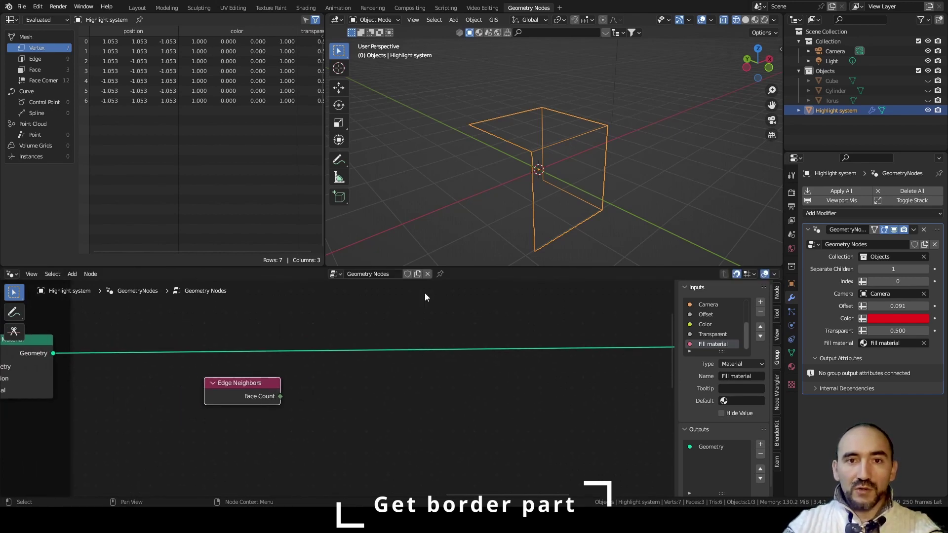
Feed the Edge Neighbors Face Count into an Integer Greater Than comparison with B set to 1
drag(280, 397, 336, 404)
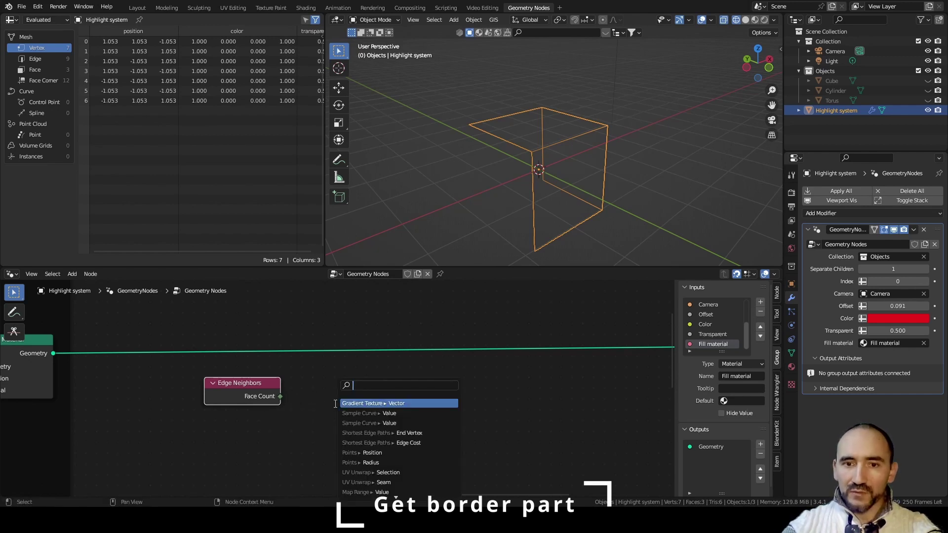
text(greater)
key(Return)
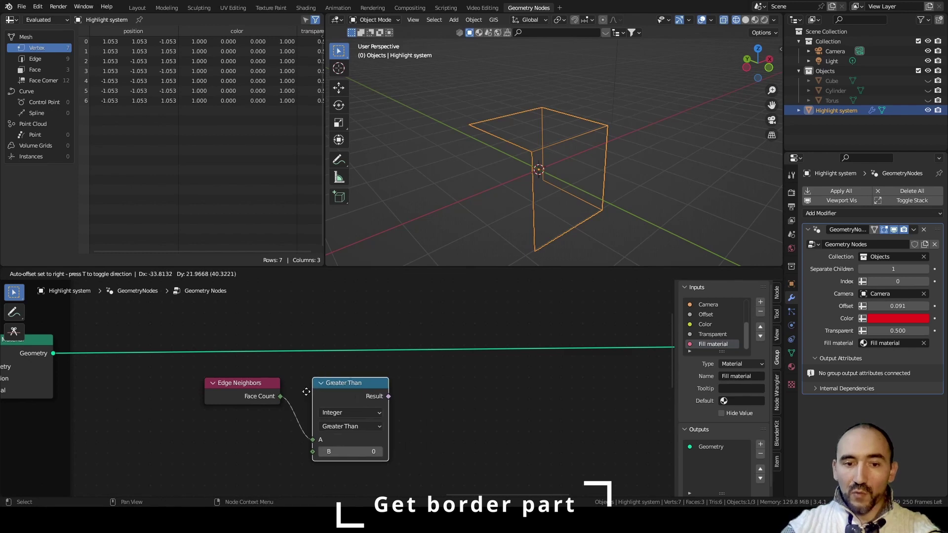
click(294, 375)
click(359, 440)
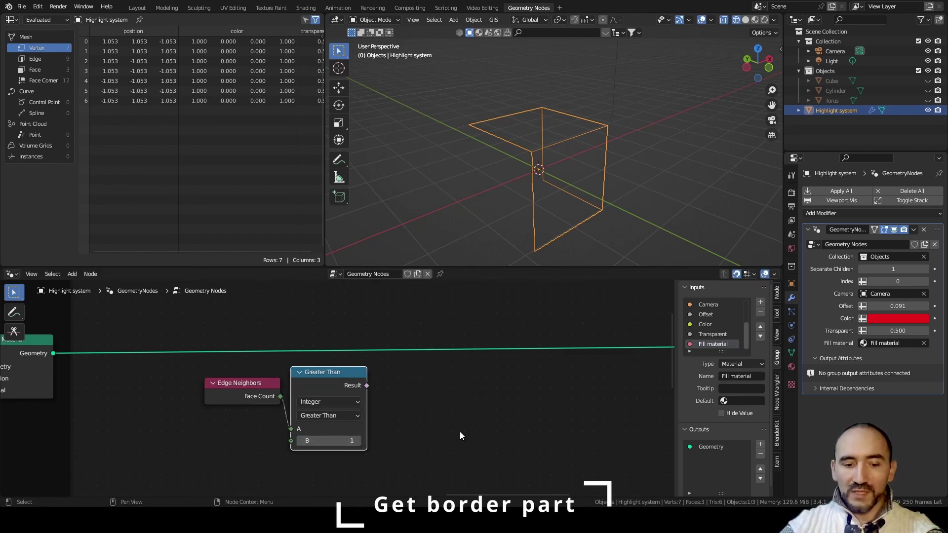
Insert a Delete Geometry node on the link before the Group Output and set its domain to Edge
key(F3)
text(delete geo)
key(Return)
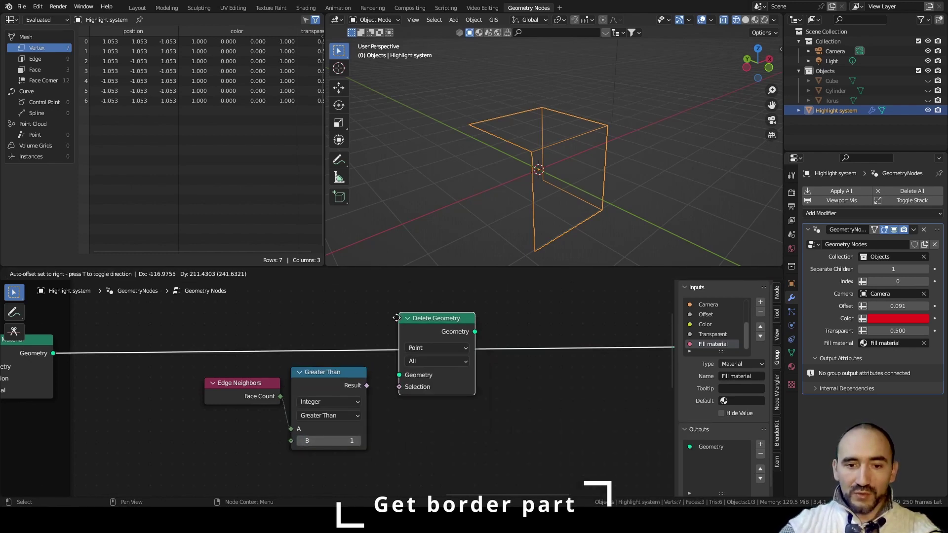
click(405, 340)
click(425, 359)
click(429, 379)
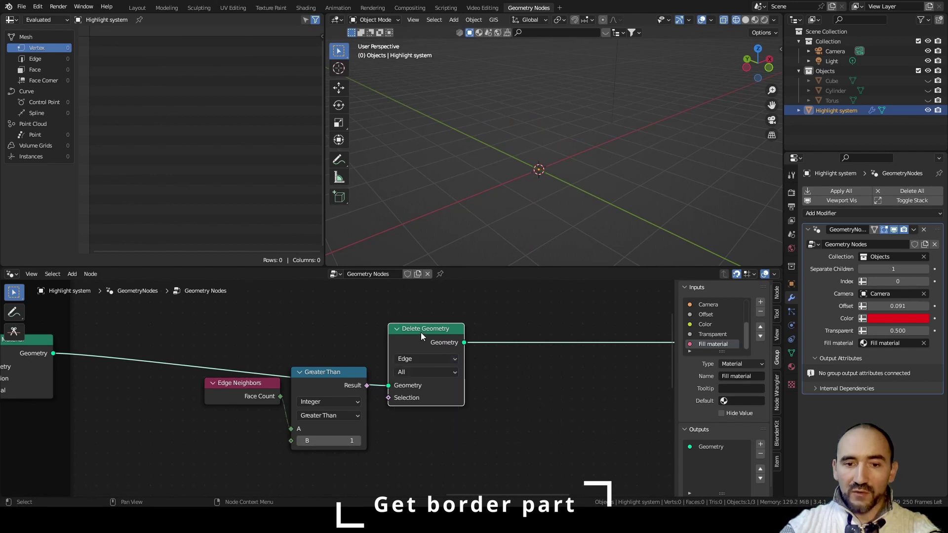
Move Delete Geometry slightly higher and connect the Greater Than Result to its Selection
drag(421, 331, 426, 305)
drag(366, 385, 388, 379)
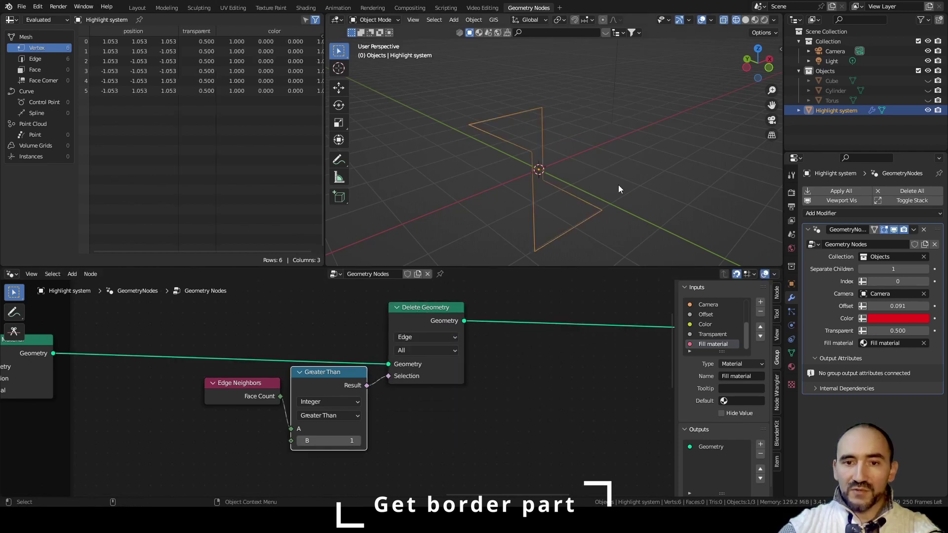
middle_drag(618, 184, 487, 140)
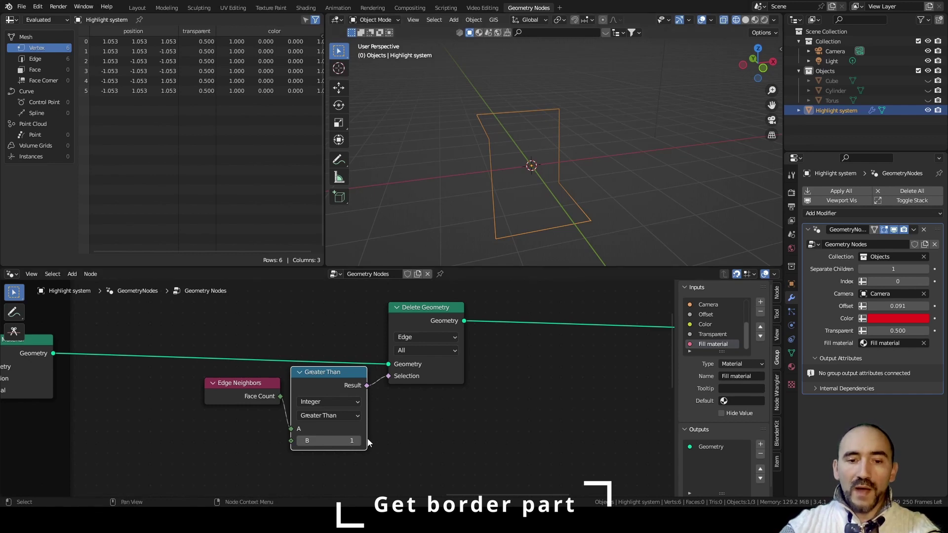
middle_drag(530, 115, 621, 139)
Insert a Mesh to Curve node on the link after the Edge Delete Geometry node
middle_drag(507, 379, 286, 385)
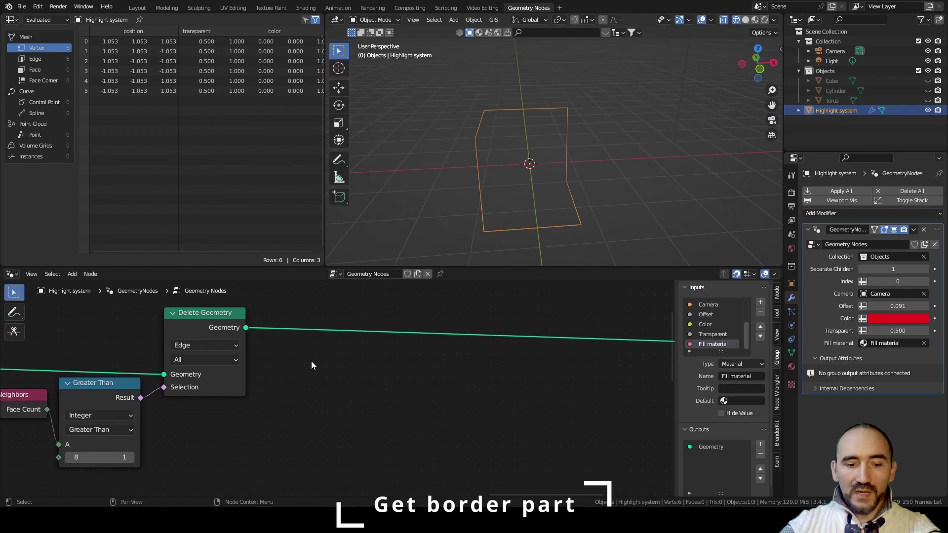
key(F3)
text(mesh to c)
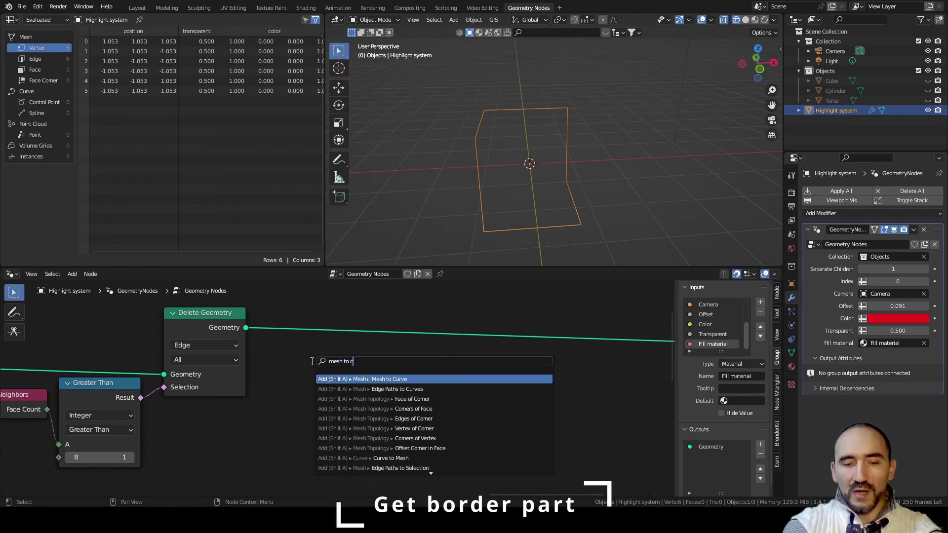
key(Return)
click(254, 311)
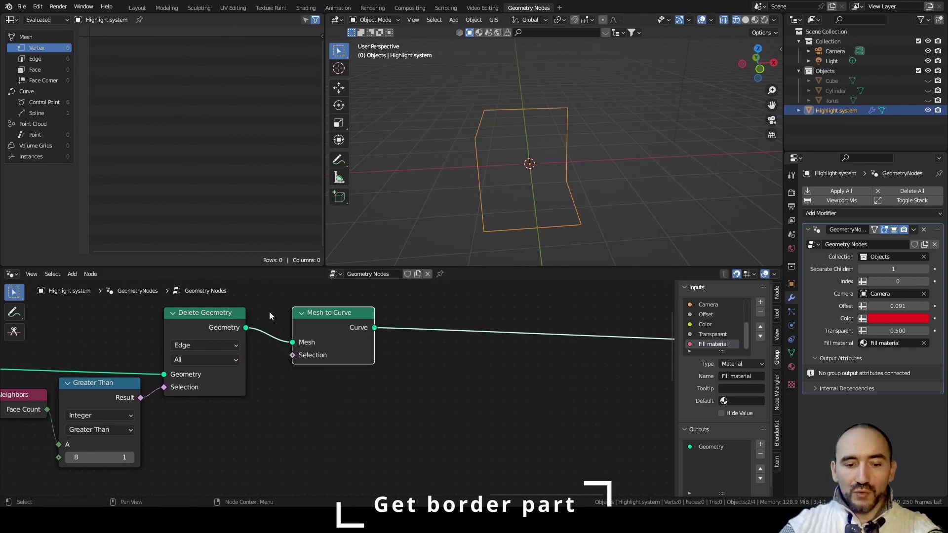
Insert a Trim Curve node on the link after Mesh to Curve
key(F3)
text(trim cur)
key(Return)
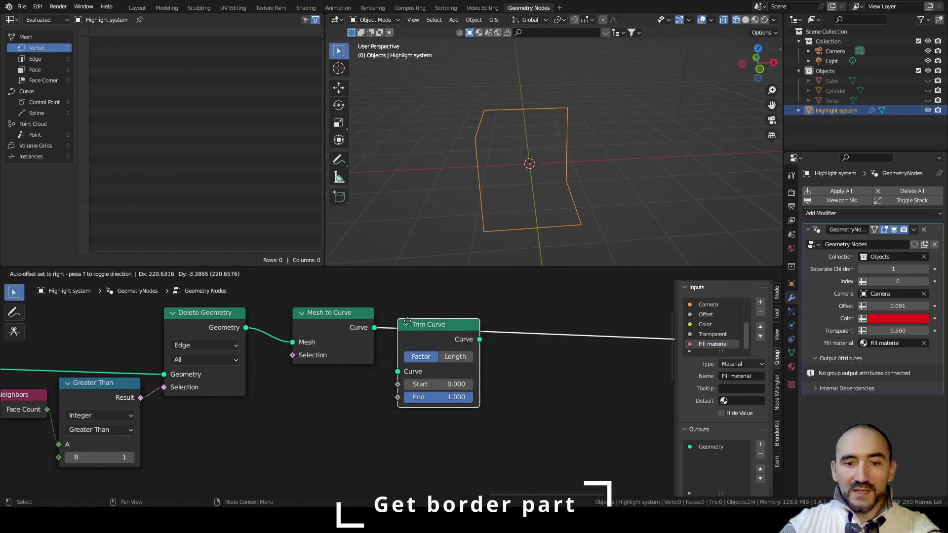
click(410, 292)
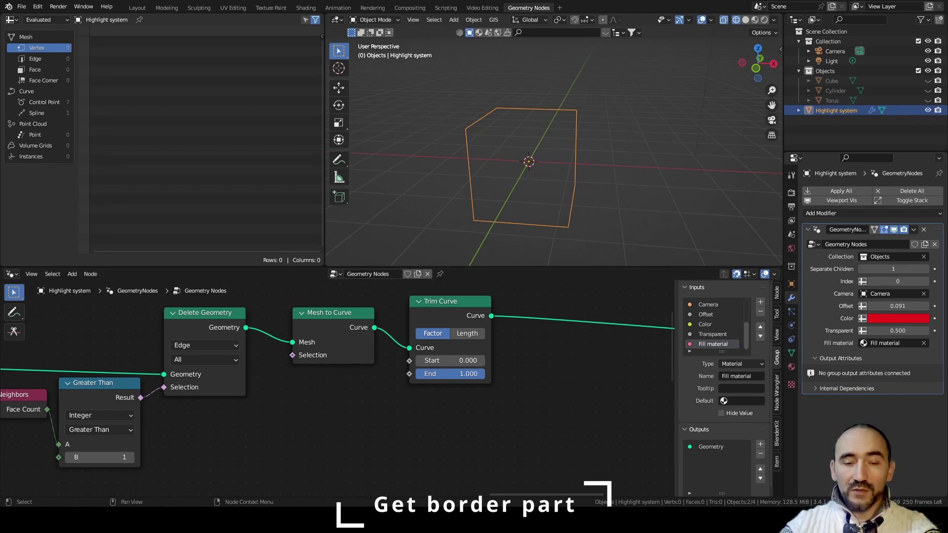
Line up Mesh to Curve and Trim Curve closely beside Delete Geometry and save the file
drag(313, 323, 278, 322)
drag(429, 319, 370, 330)
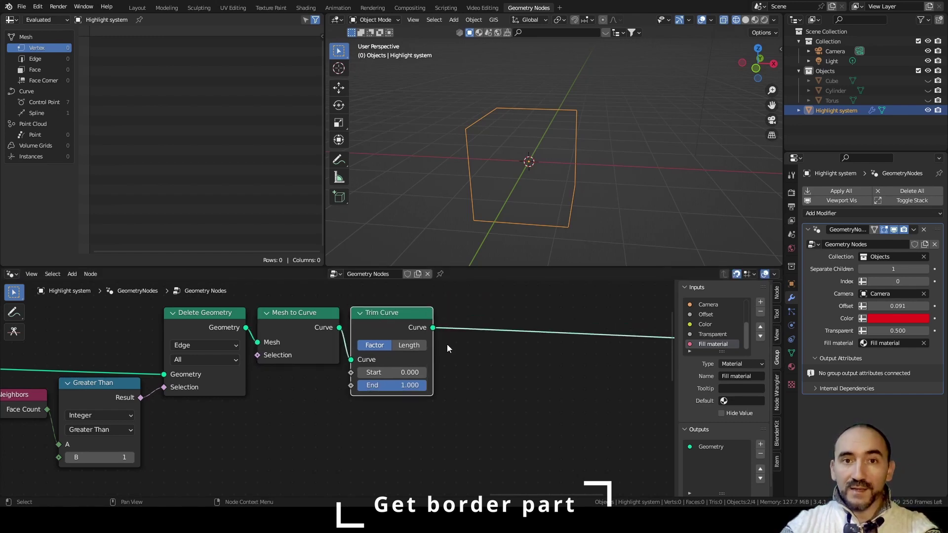
mouse_move(502, 393)
middle_down()
mouse_move(339, 390)
mouse_move(494, 404)
middle_up()
key(ctrl+s)
Add a Float input to the node group and name it "Trim start"
click(760, 302)
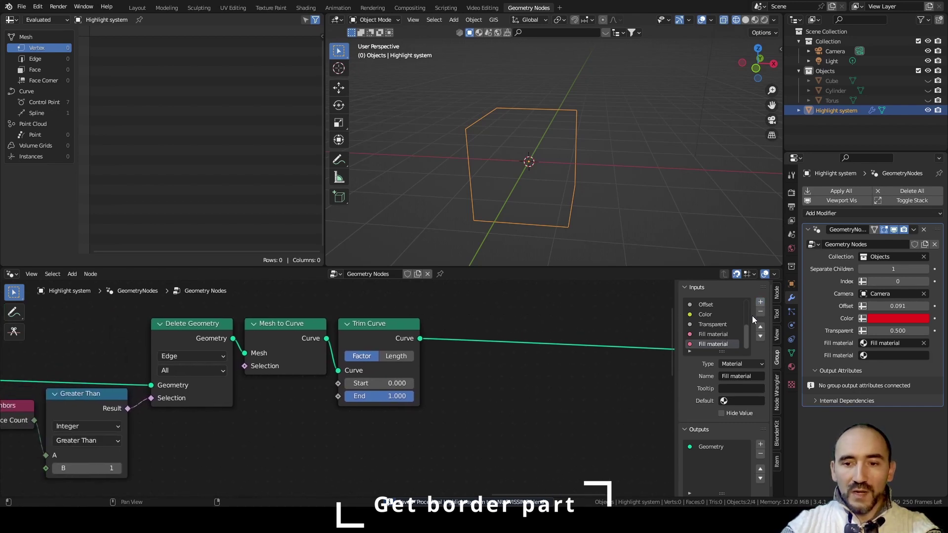
click(737, 363)
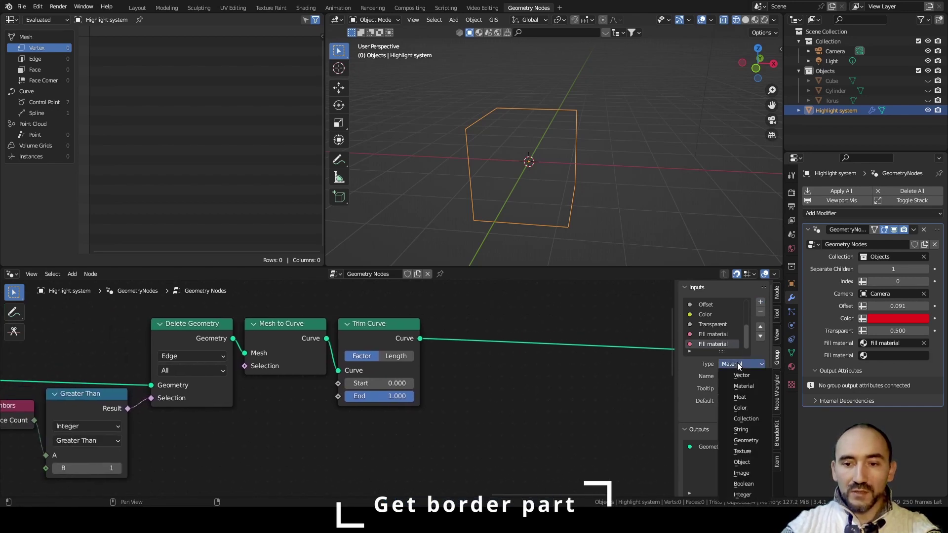
click(755, 397)
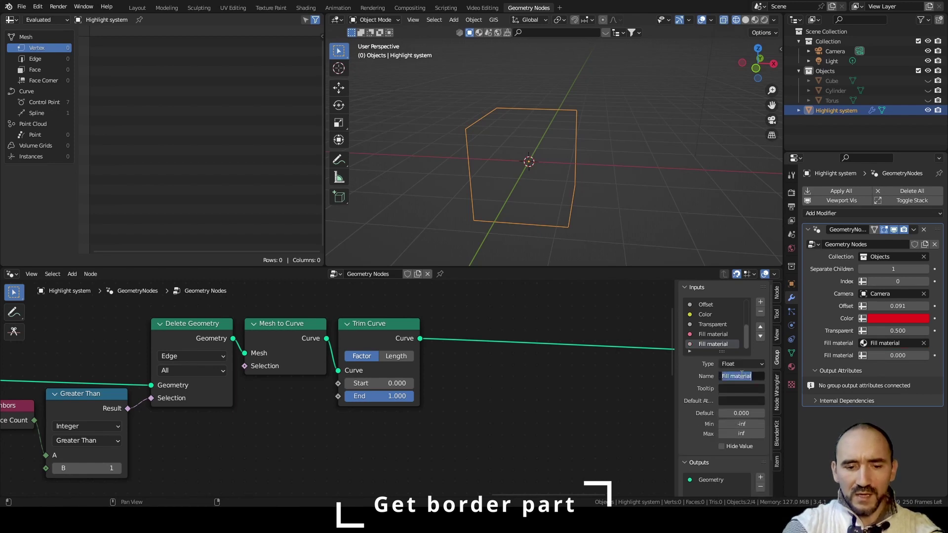
text(Trim start)
key(Return)
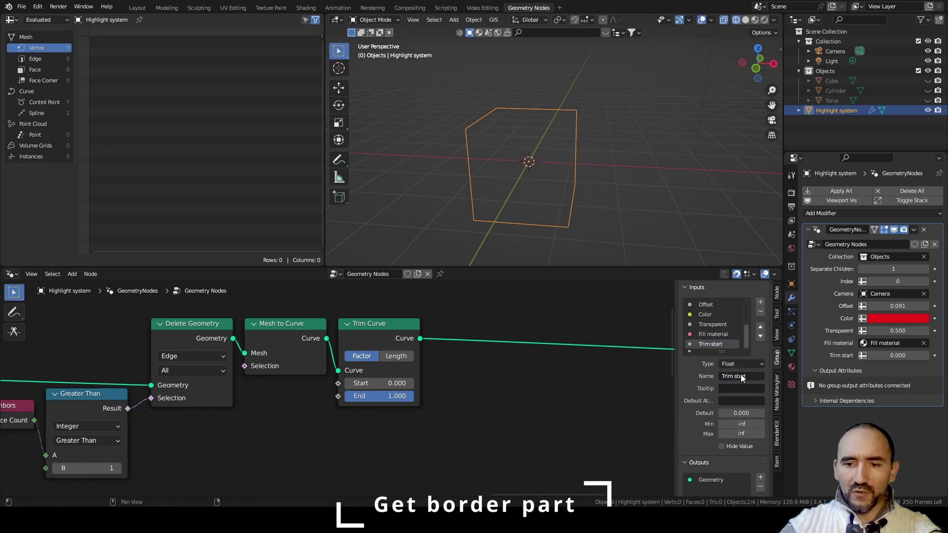
Limit the Trim start input to a minimum of 0 and a maximum of 1
click(742, 425)
text(0)
key(Tab)
text(1)
key(Return)
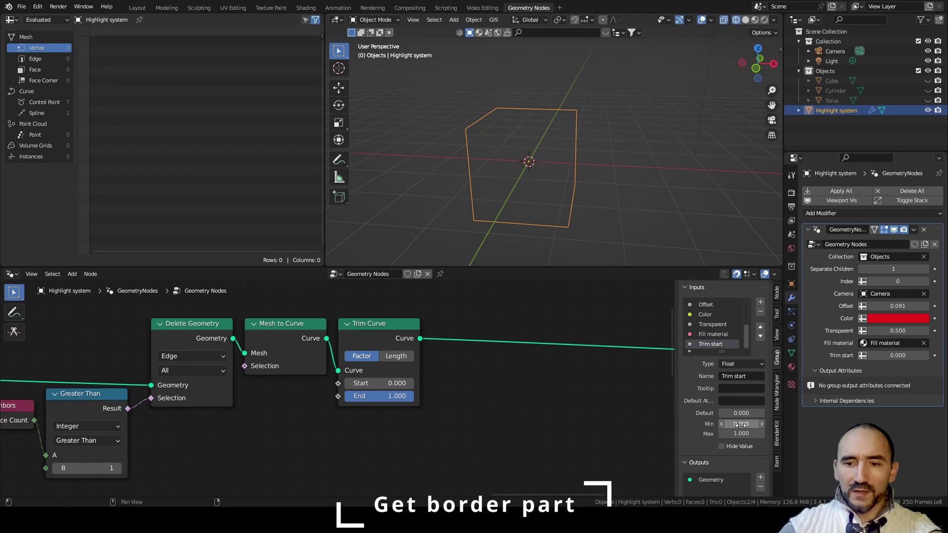
Add a Float input named "Trim end" to the node group with default 0, minimum 0 and maximum 1
click(760, 302)
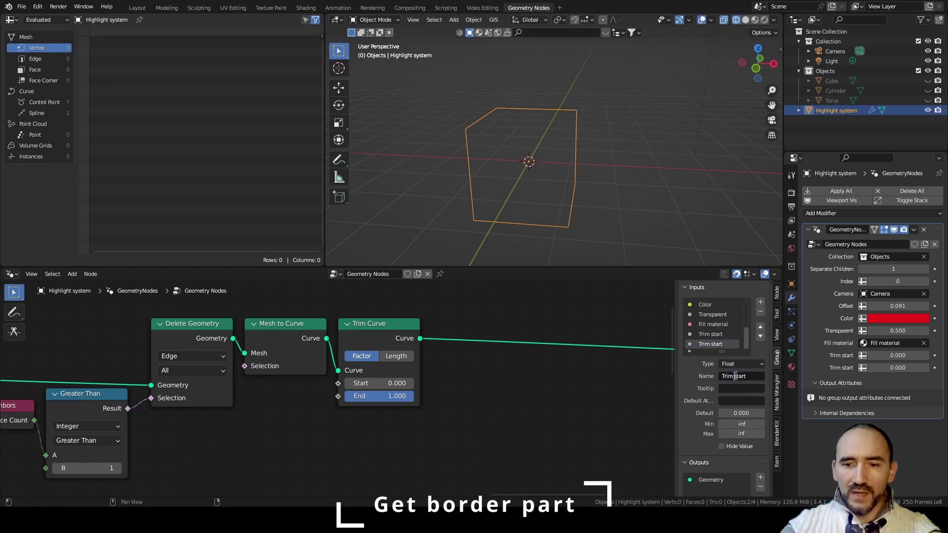
text(end)
key(Tab)
text(0)
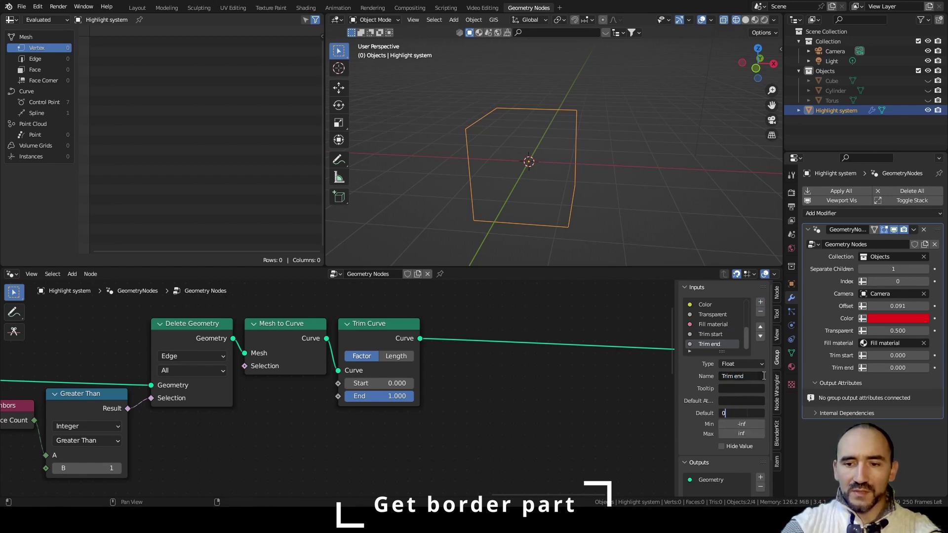
key(Tab)
text(0)
key(Tab)
text(1)
key(Return)
Add a Group Input node below Mesh to Curve and link Trim start and Trim end to Trim Curve's Start and End
key(F3)
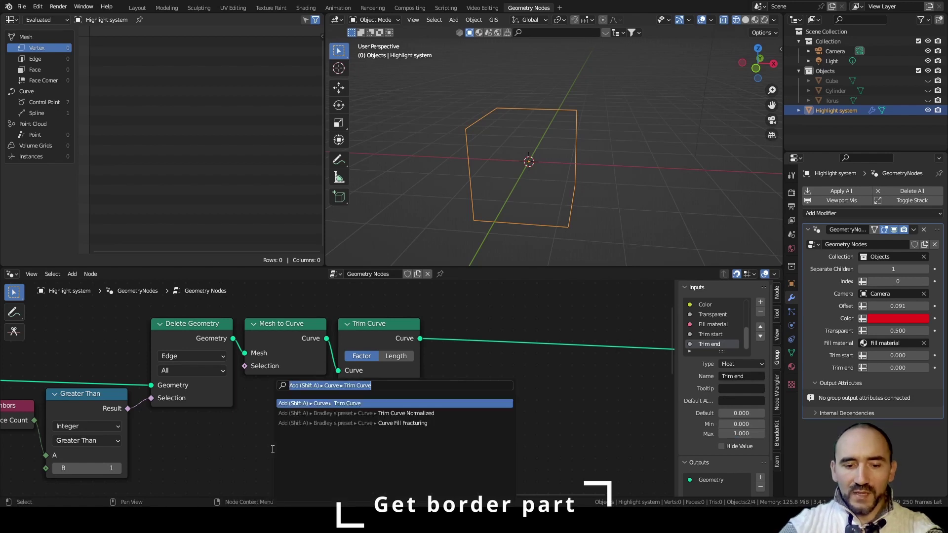
text(group i)
key(Return)
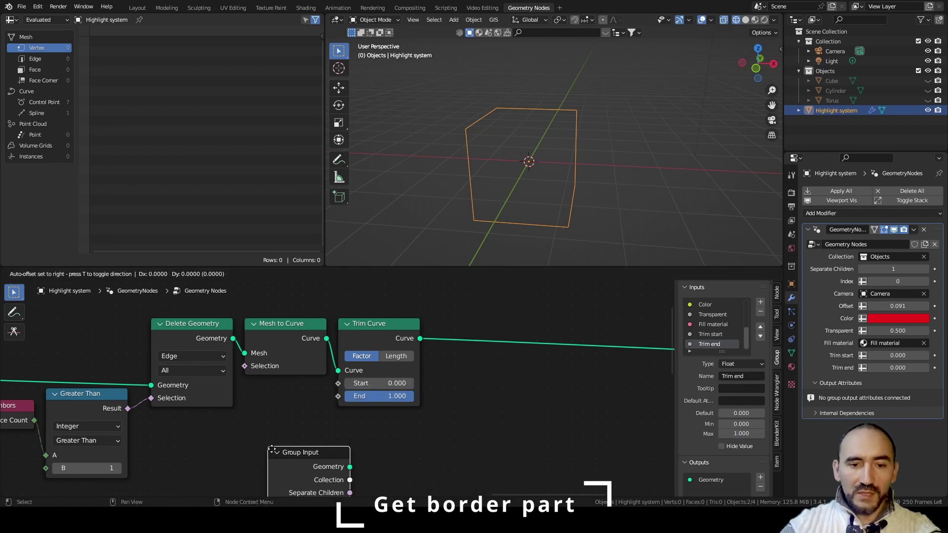
click(237, 379)
middle_drag(385, 416, 363, 371)
scroll(362, 372, down, 1)
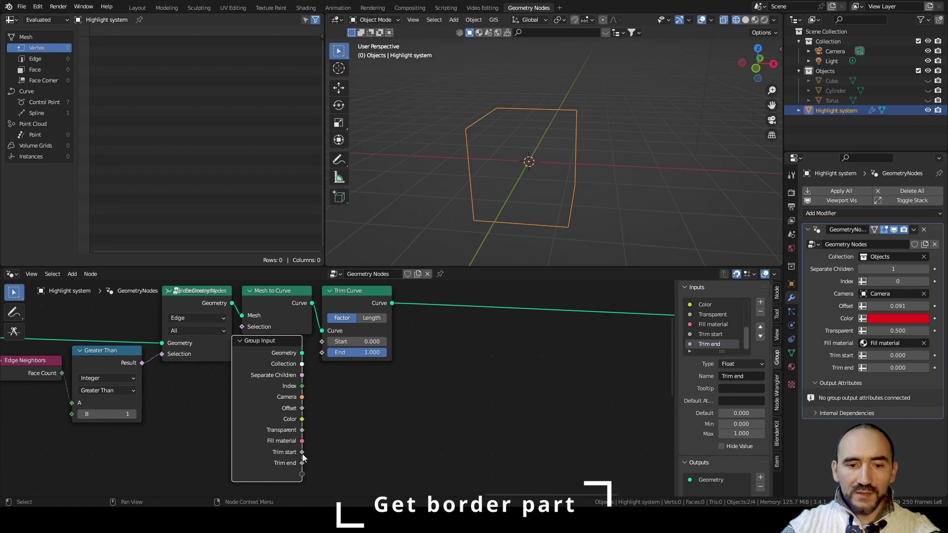
drag(302, 453, 322, 352)
Set the modifier's Trim end value to 0.8
click(898, 368)
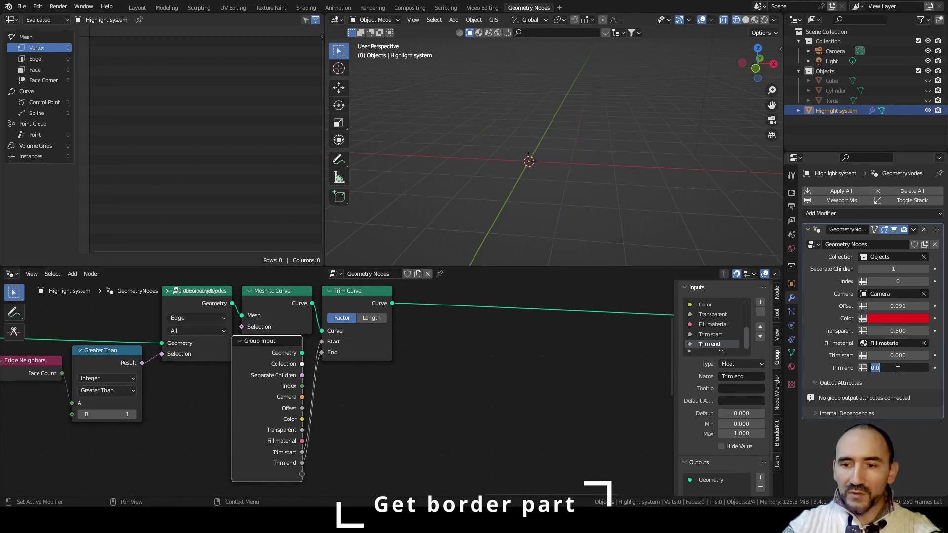
text(0.8)
key(Return)
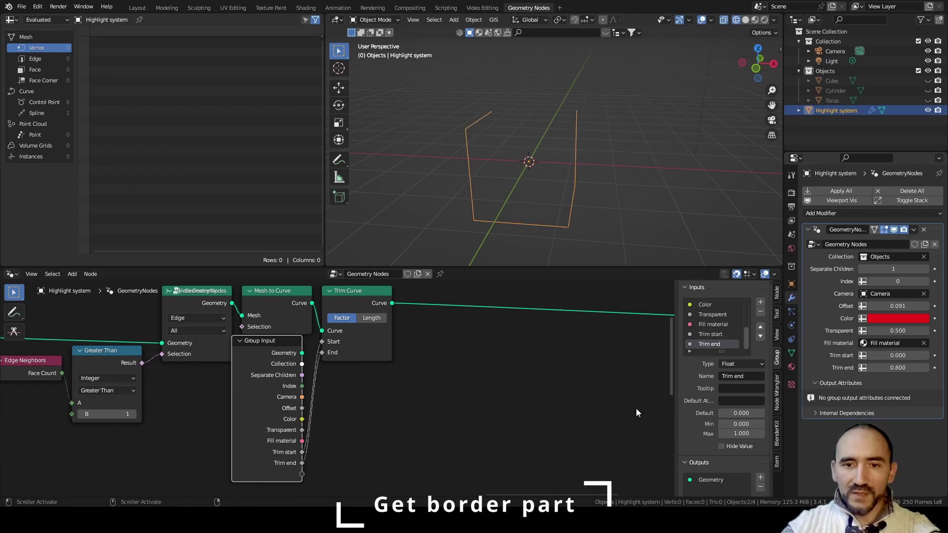
Insert a Store Named Attribute node on the link after Trim Curve
middle_drag(499, 399, 332, 431)
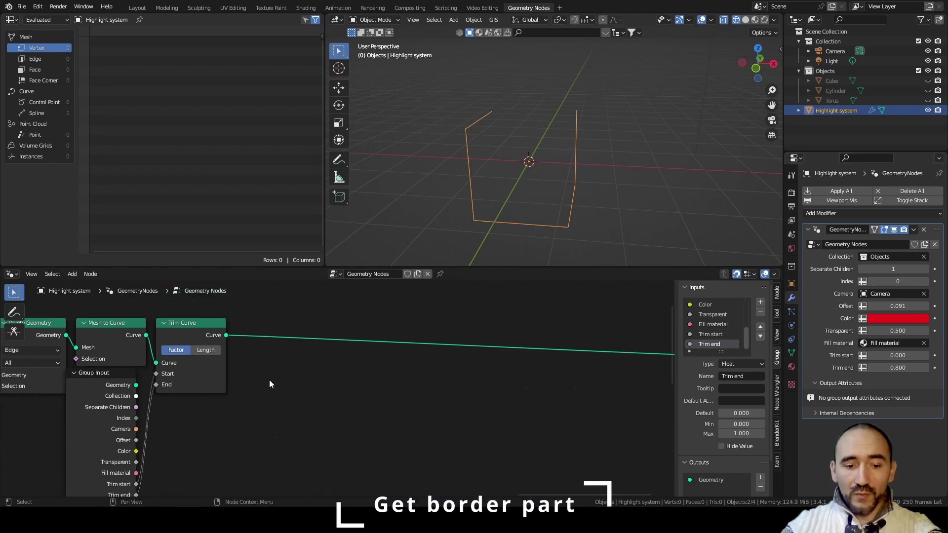
key(F3)
text(store)
key(Return)
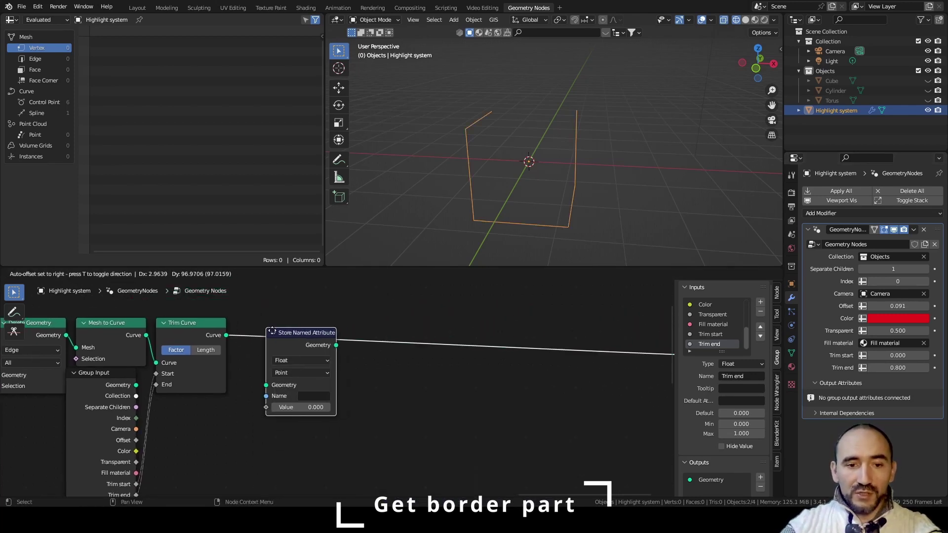
click(244, 321)
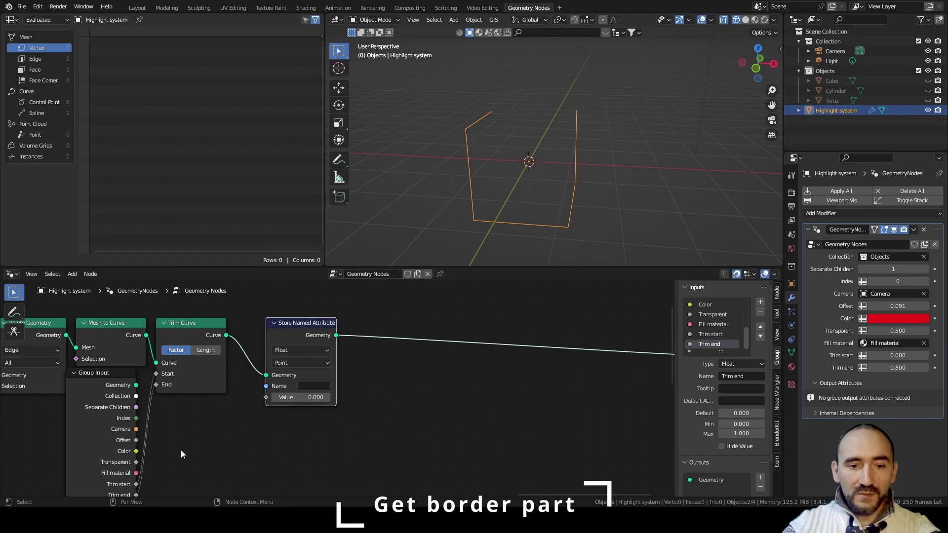
Feed the Color group input into the Store Named Attribute node's Value and name the attribute "color"
drag(136, 451, 266, 397)
click(318, 386)
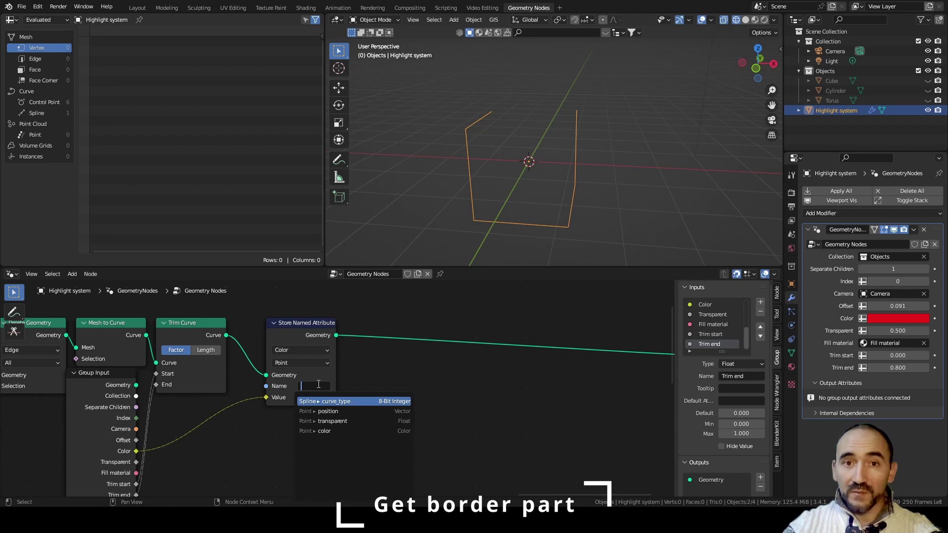
text(colo)
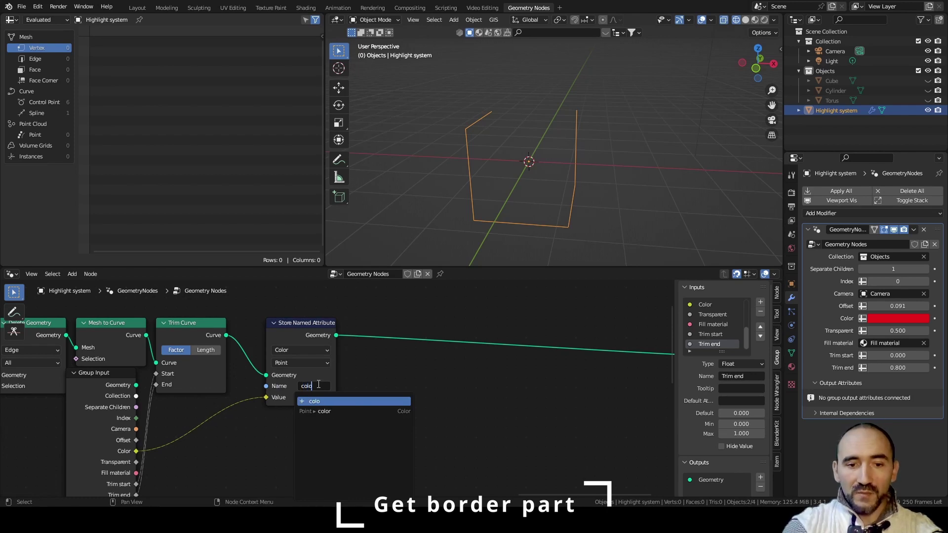
text(r)
key(Return)
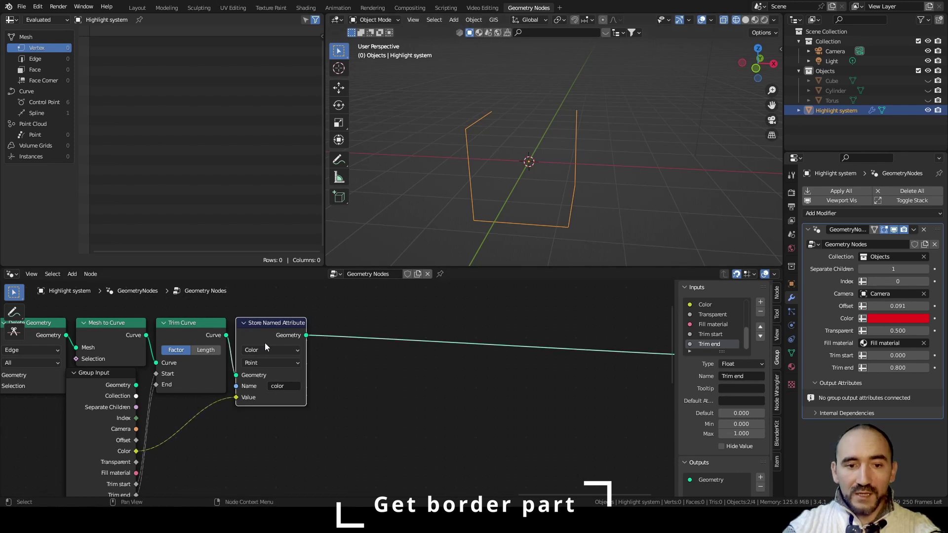
Duplicate the color attribute node onto the link after it, and make the copy a Float attribute named "strength"
key(shift+d)
click(350, 353)
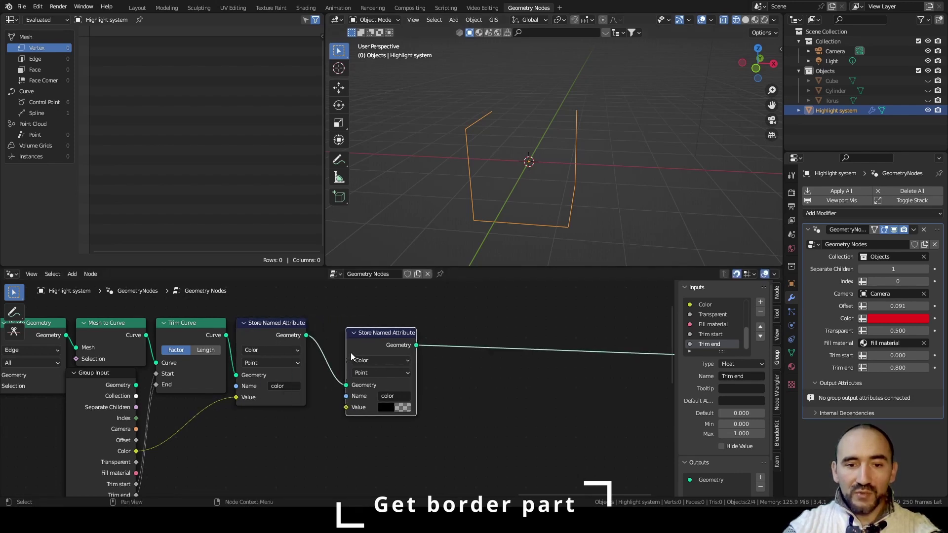
click(376, 361)
click(384, 372)
click(390, 396)
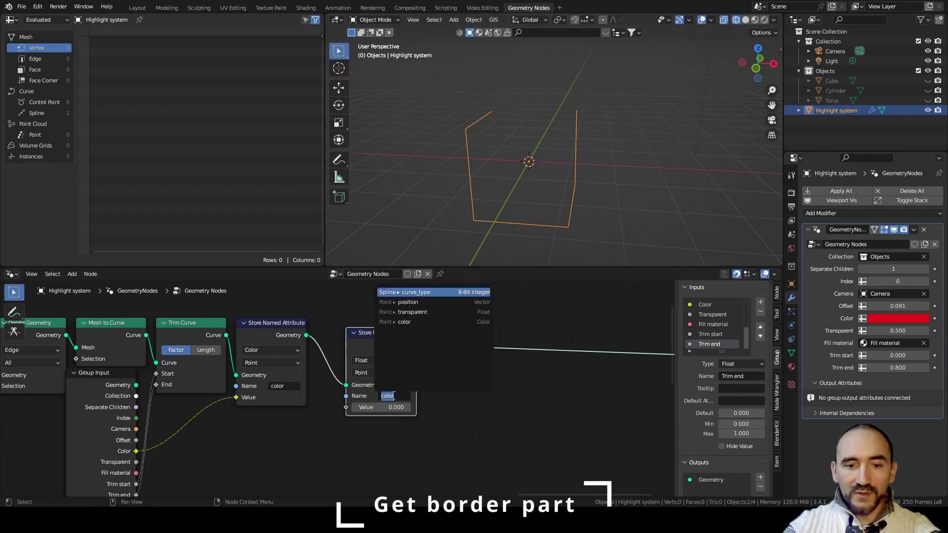
text(strength)
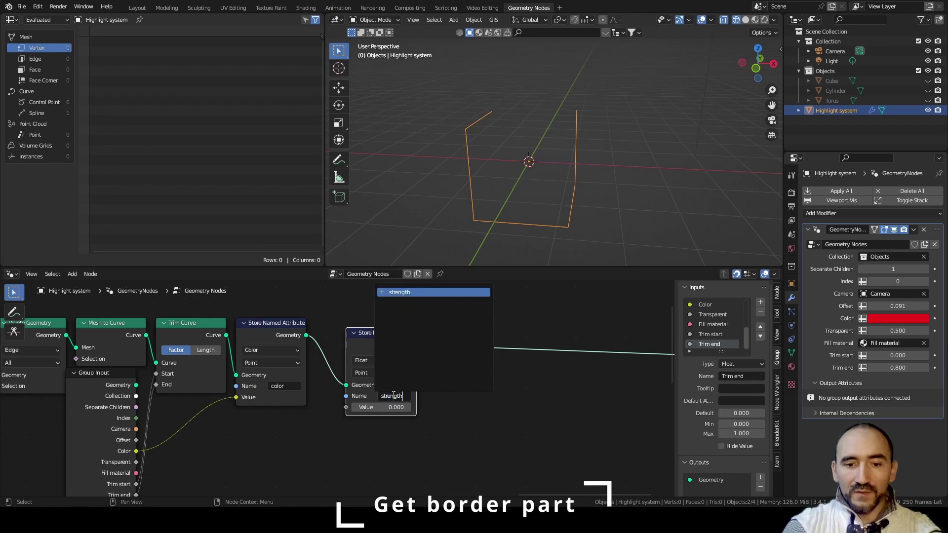
key(Return)
click(286, 433)
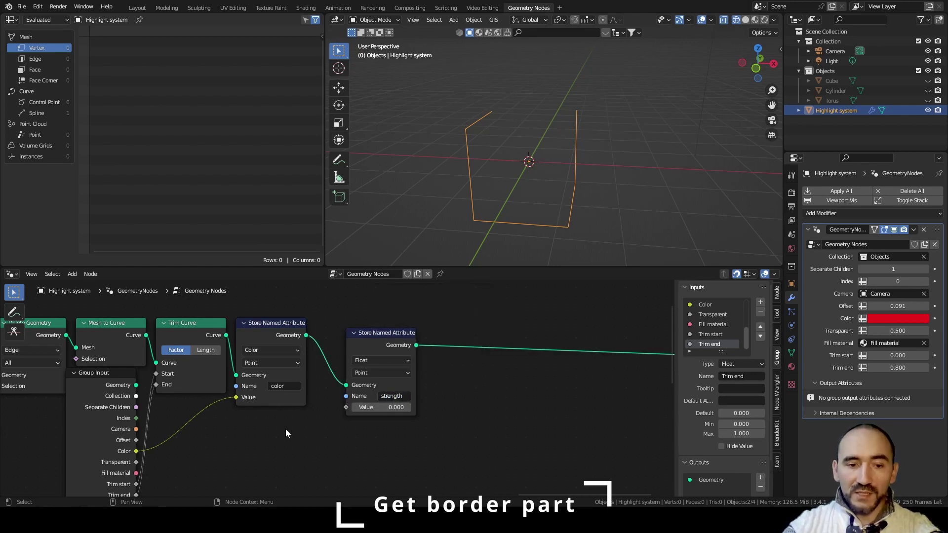
Add a Float input named "Strength" to the node group with a minimum of 0
click(761, 302)
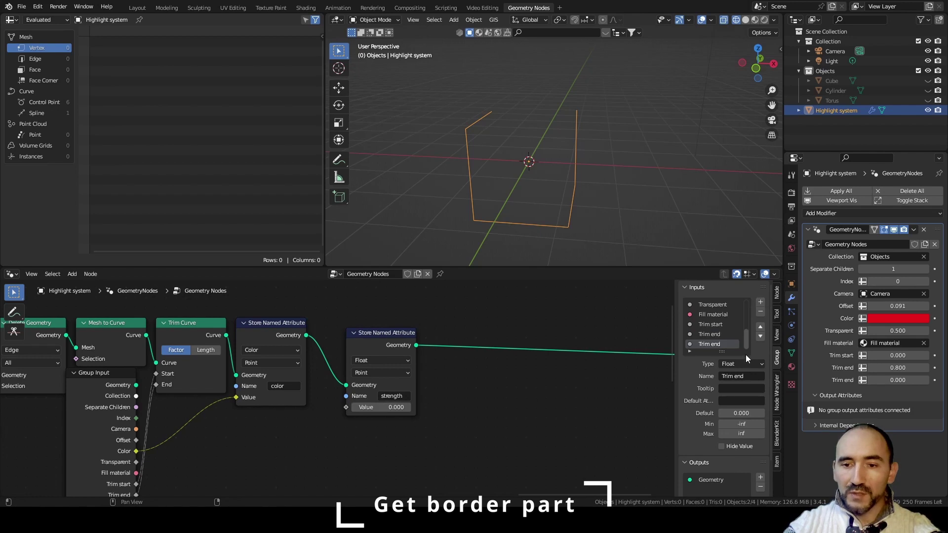
click(739, 378)
text(Strength)
key(Tab)
key(Tab)
key(Tab)
key(Tab)
text(0)
key(Return)
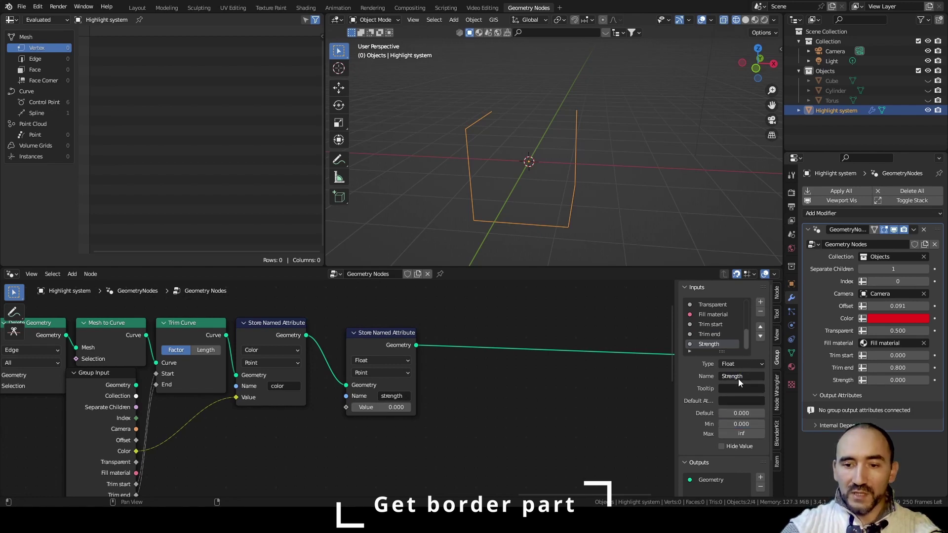
Link the Strength group input to the strength attribute node's Value and place that node close beside the color attribute node
middle_drag(246, 466, 244, 434)
drag(135, 475, 345, 375)
drag(375, 318, 351, 325)
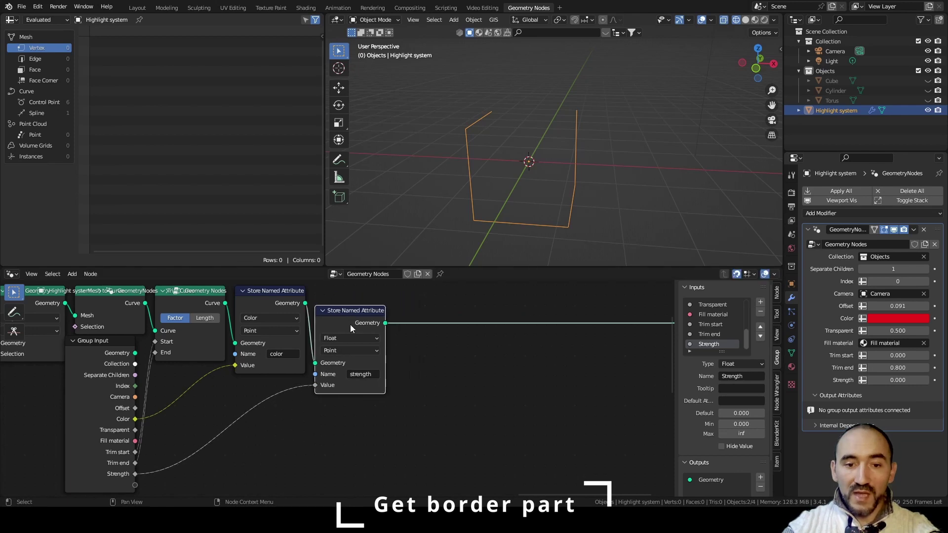
Insert a Set Material node on the link between the strength attribute node and Group Output
click(468, 378)
middle_drag(468, 378, 357, 412)
key(shift+a)
text(set mate)
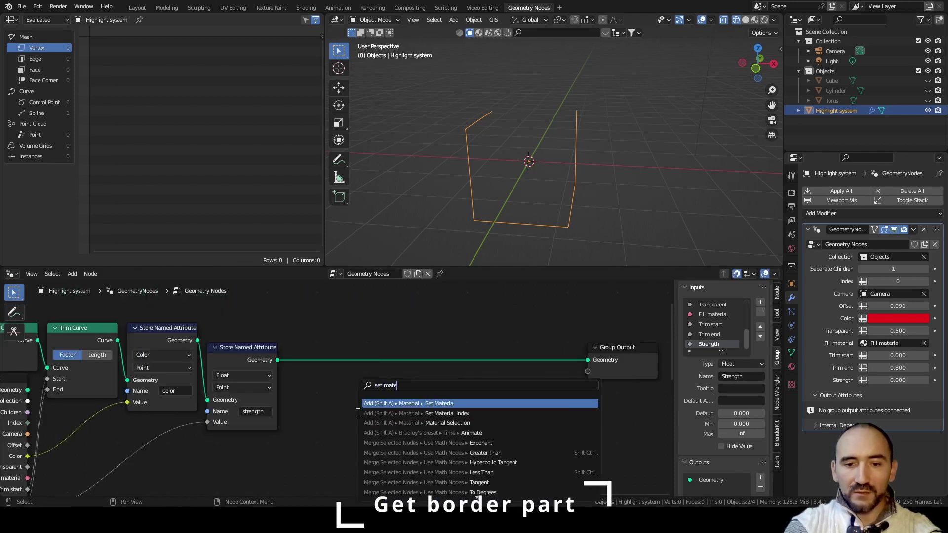
key(Return)
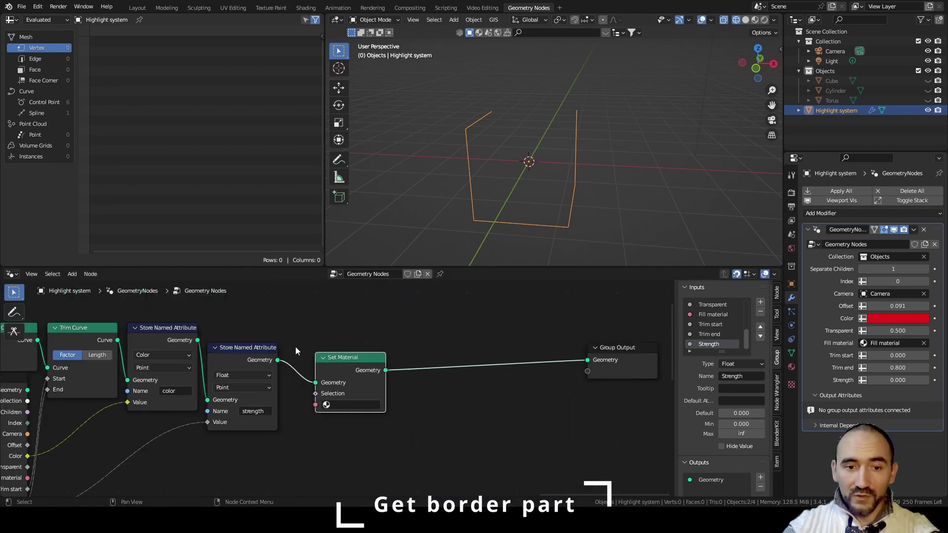
click(317, 354)
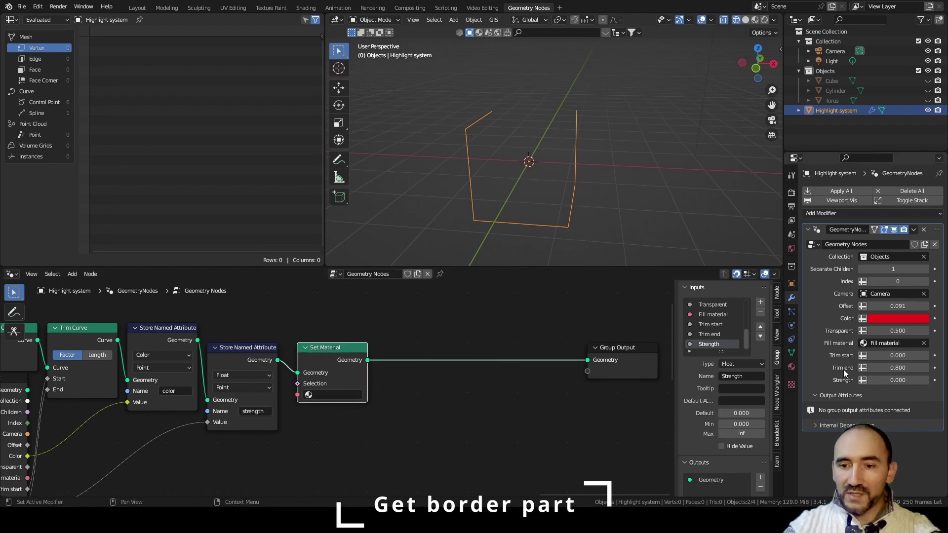
Add a second material slot to the Highlight system object and fill it with a single-user copy of Fill material
click(792, 368)
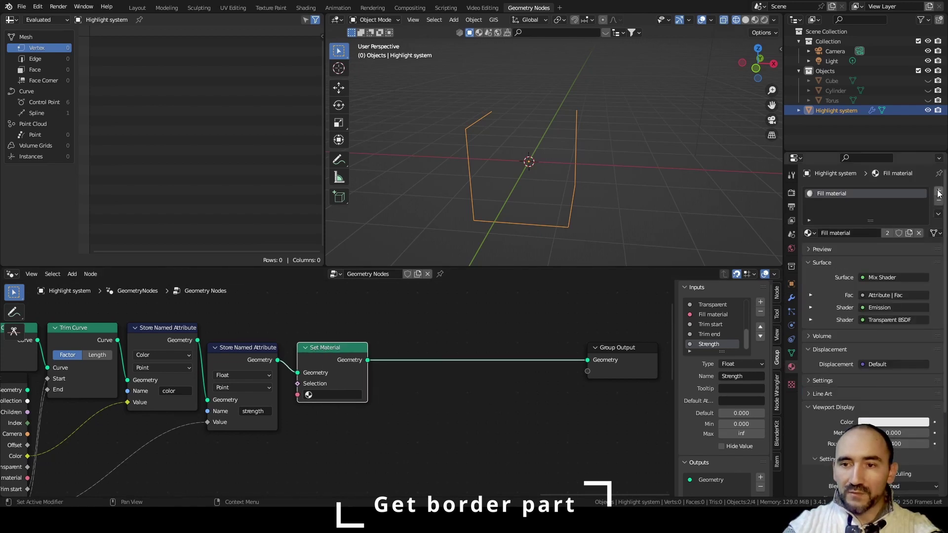
click(939, 193)
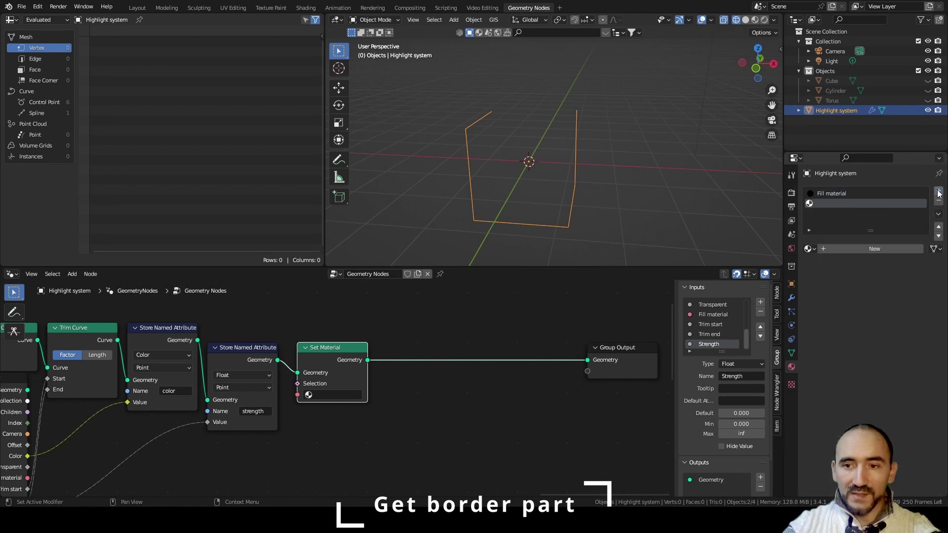
click(810, 249)
click(821, 264)
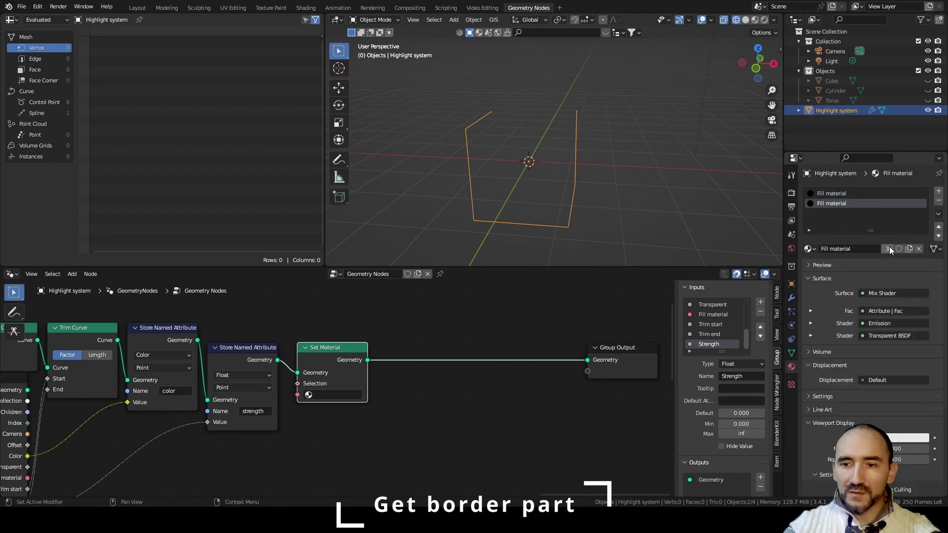
click(888, 248)
Rename the copied material to "Border material" and check its blend and shadow mode settings
click(864, 248)
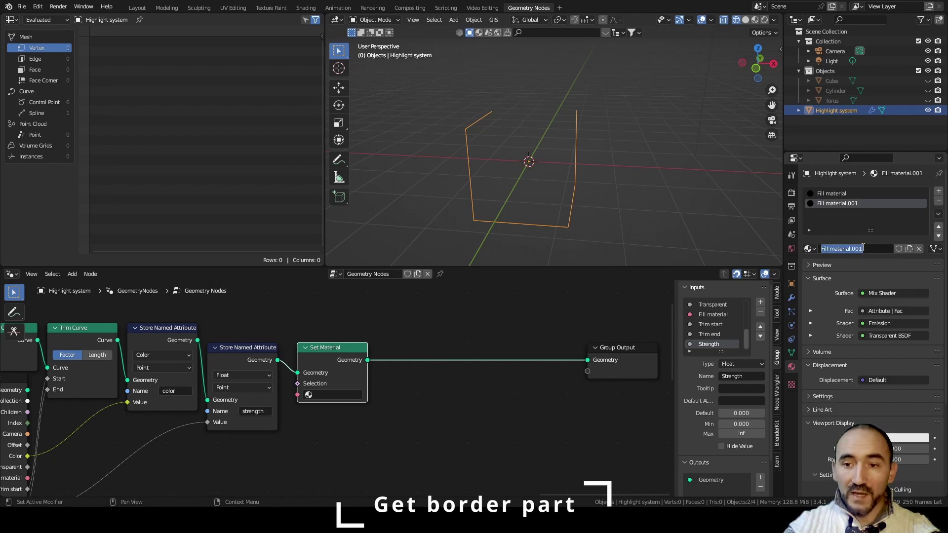
key(End)
key(BackSpace)
key(BackSpace)
key(BackSpace)
key(BackSpace)
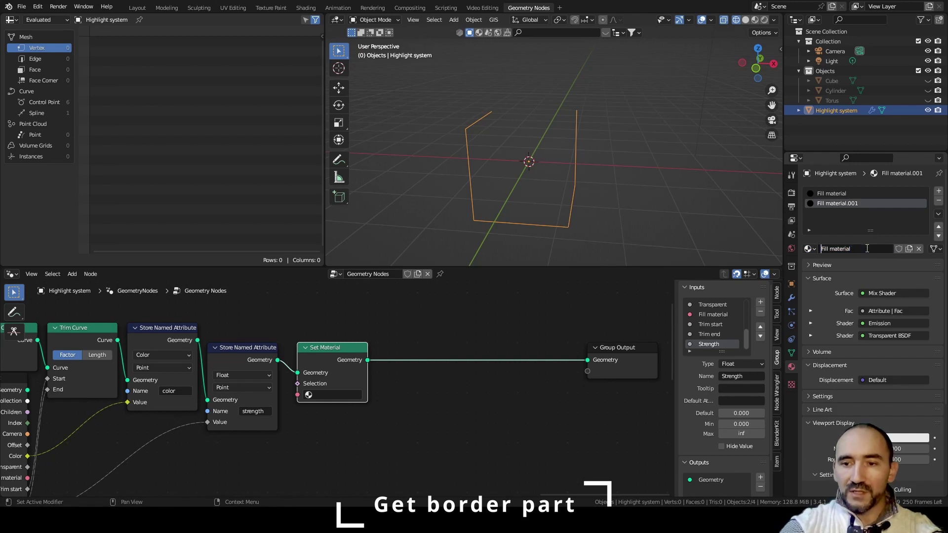
text(Border)
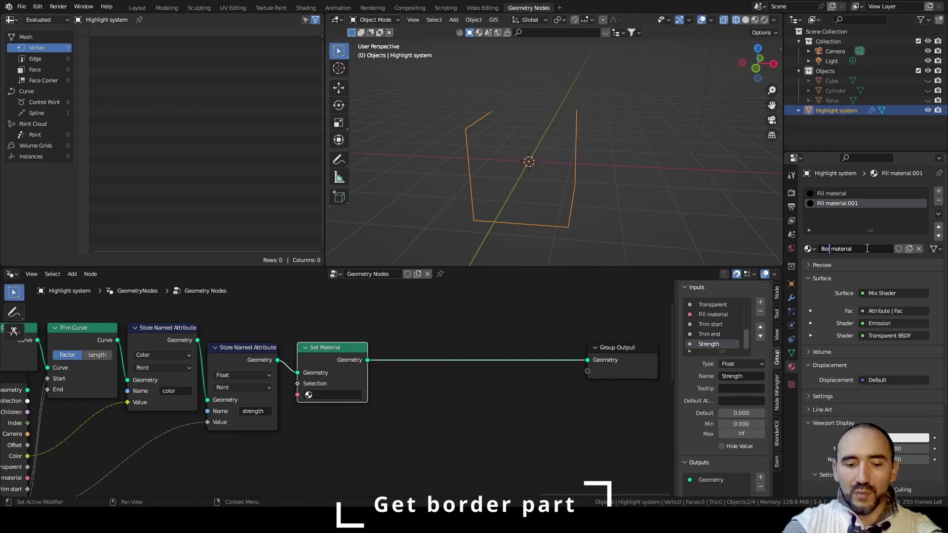
key(Return)
scroll(854, 330, down, 5)
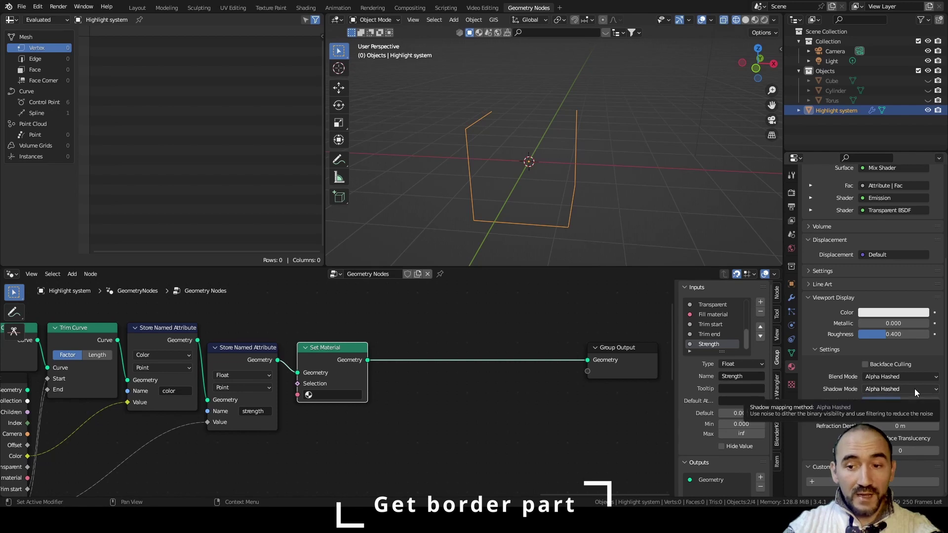
Expose the Set Material node's Material socket as a new input on the Group Input node
click(429, 404)
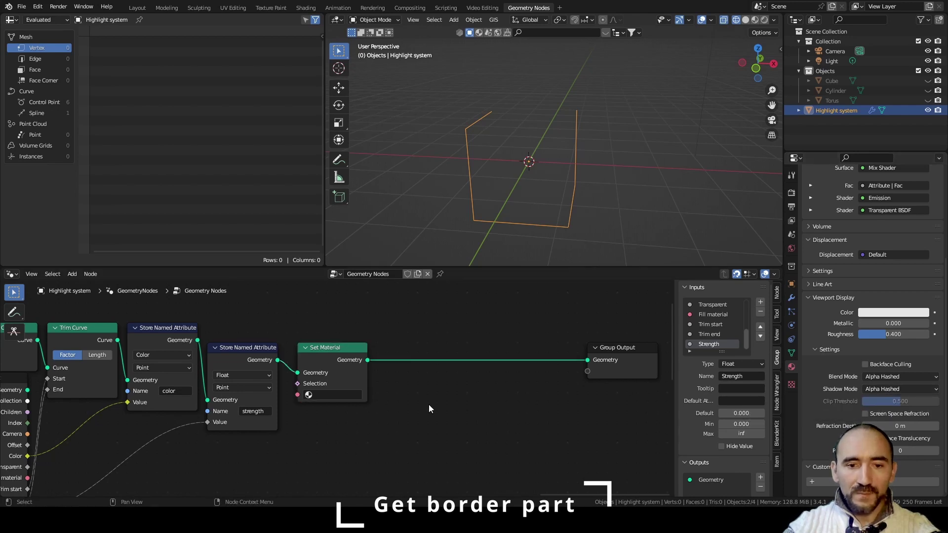
click(307, 397)
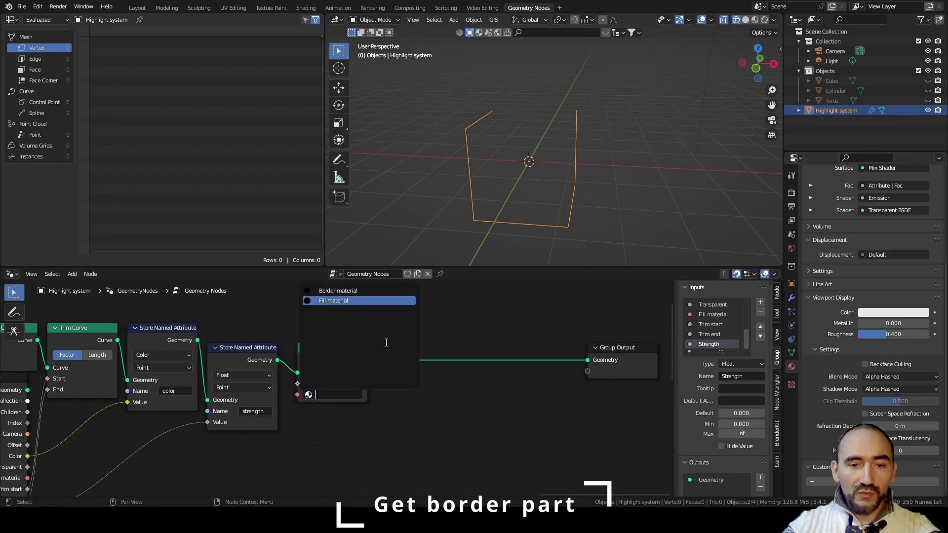
middle_drag(376, 439, 442, 398)
drag(363, 354, 94, 459)
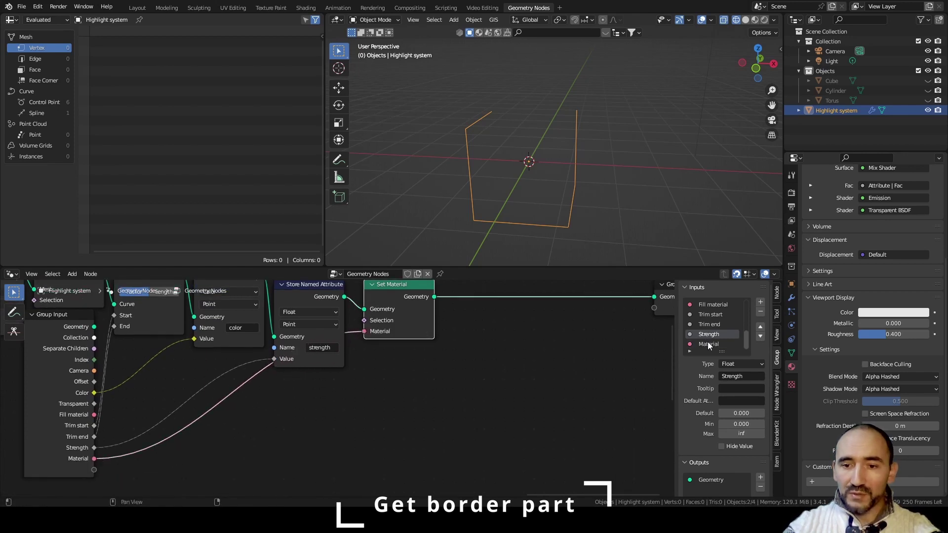
Rename the new Material group input to "Border material"
click(738, 380)
text(Borde)
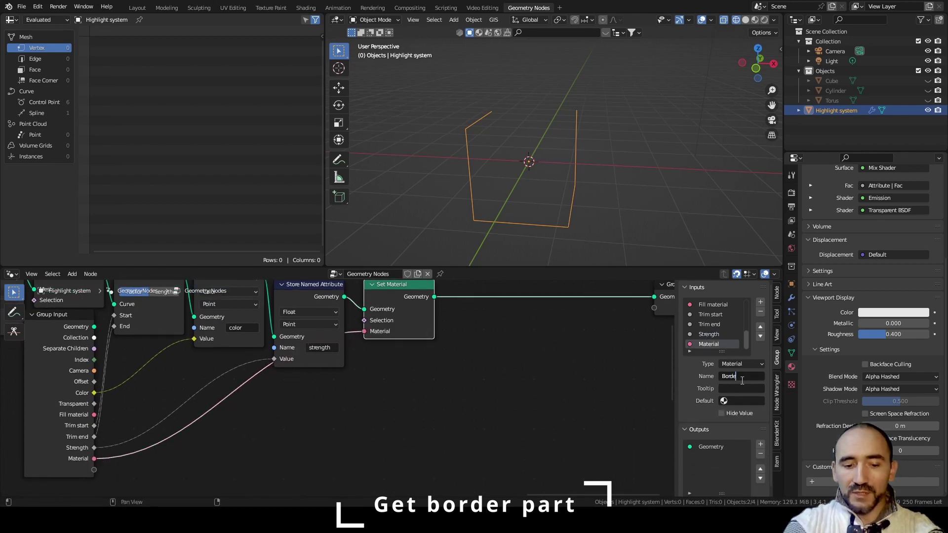
text(r material)
key(Return)
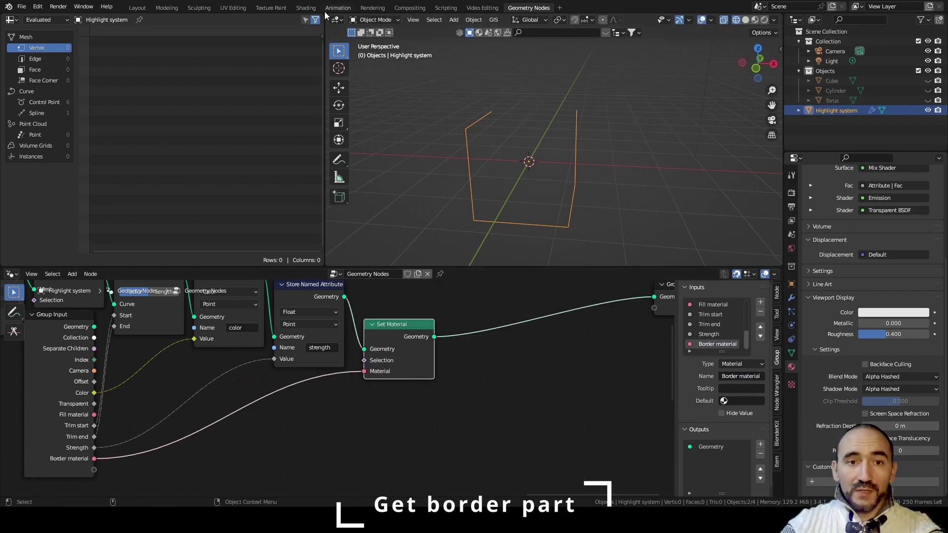
In the Shading workspace, assign Border material to the Highlight system modifier's Border material input
click(306, 8)
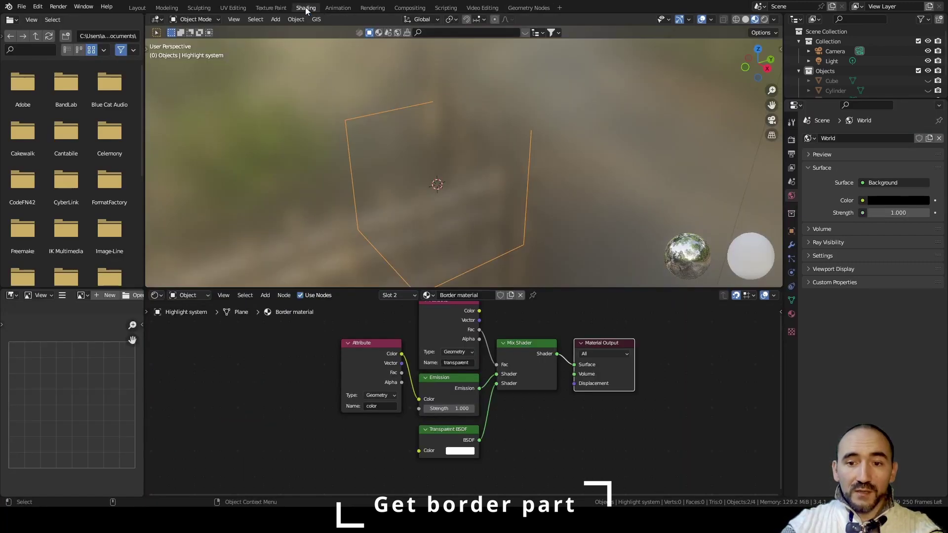
click(792, 244)
click(867, 340)
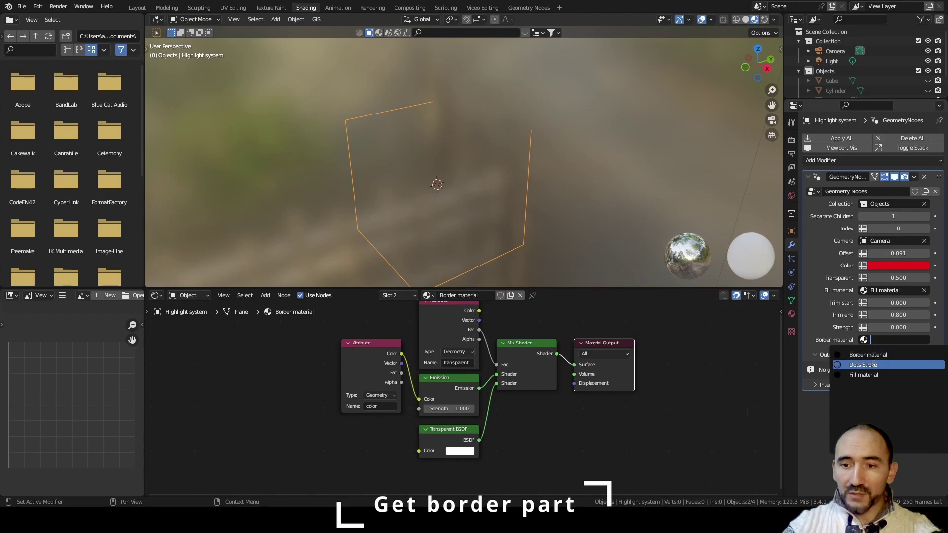
click(889, 365)
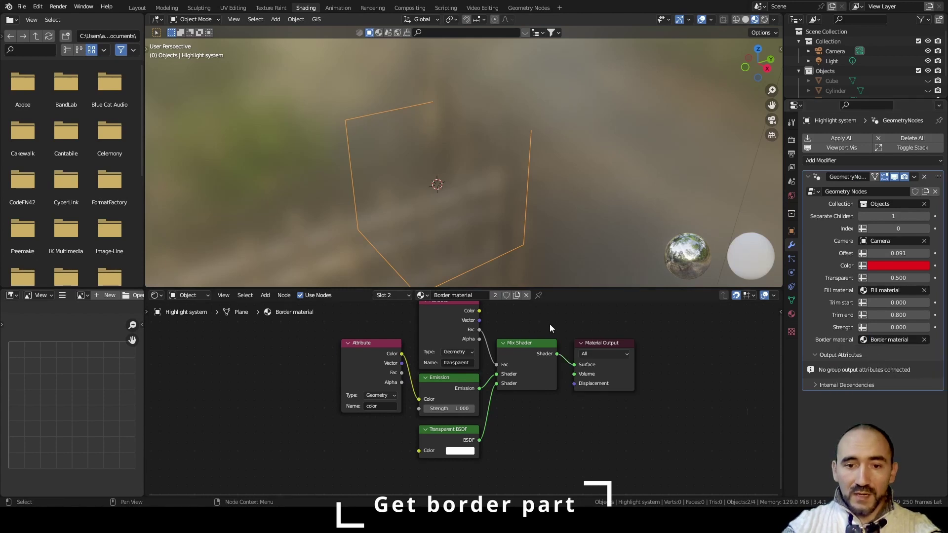
Remove the Transparent BSDF and Mix Shader nodes from Border material, keeping Emission linked to the Material Output surface
key(Home)
click(379, 470)
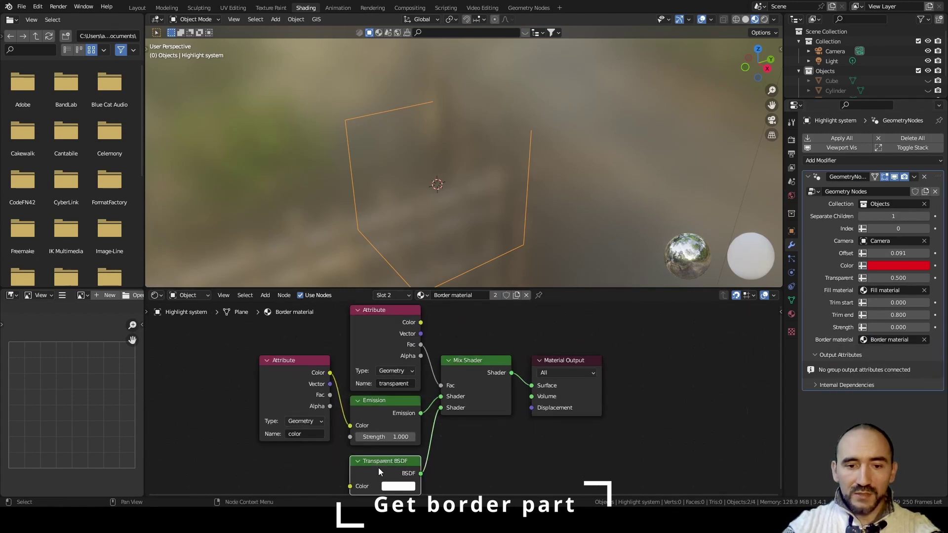
key(ctrl+x)
click(467, 395)
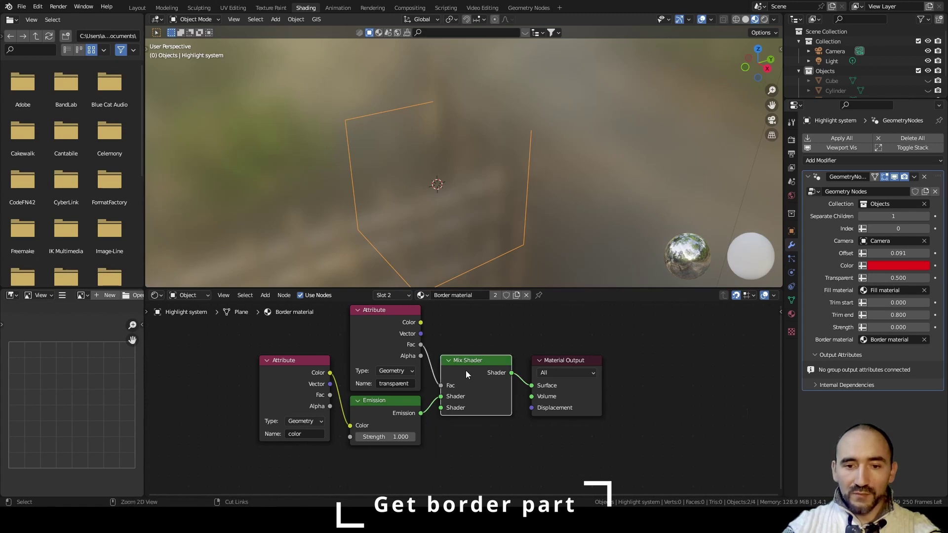
key(ctrl+x)
Place the "transparent" Attribute node below the color one, rename its attribute "strength", link Fac to Emission Strength, and save the file
drag(378, 335, 287, 477)
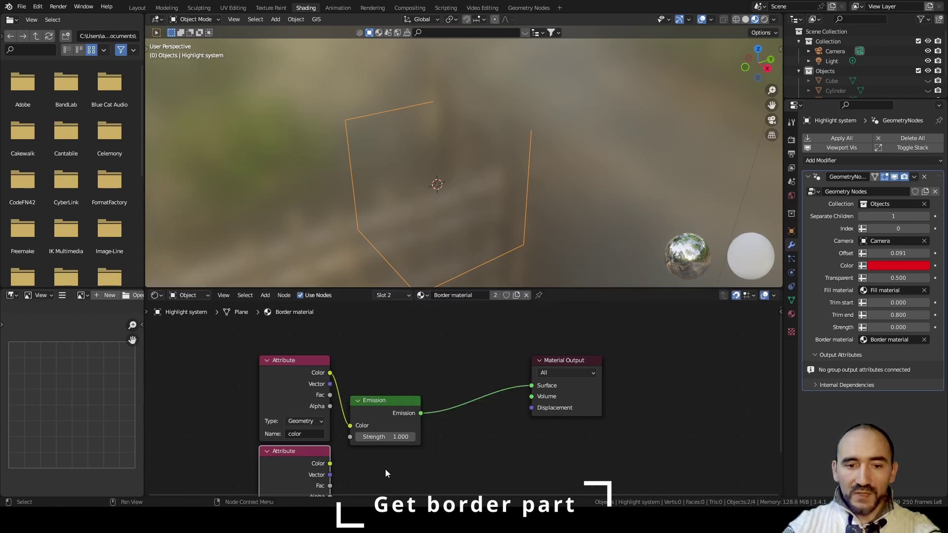
middle_drag(383, 470, 380, 393)
scroll(378, 399, up, 2)
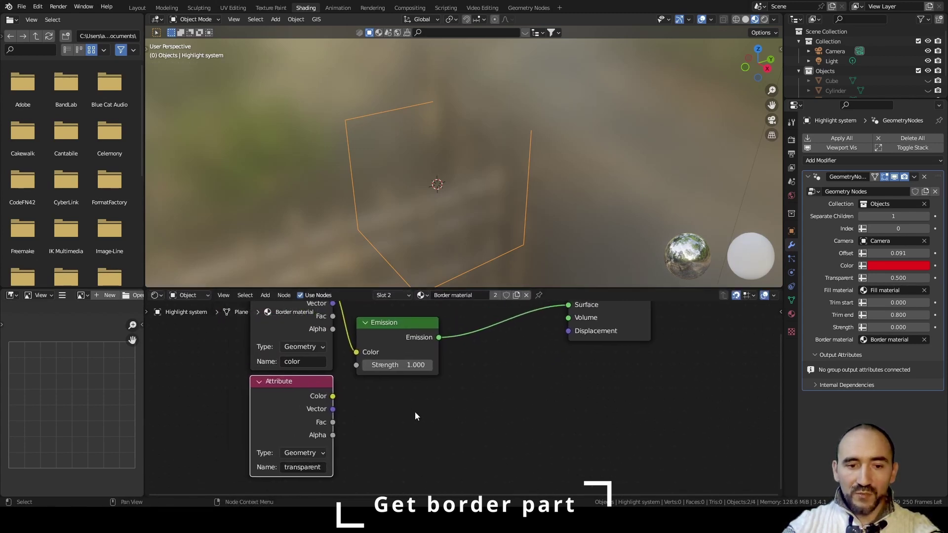
click(295, 466)
text(strength)
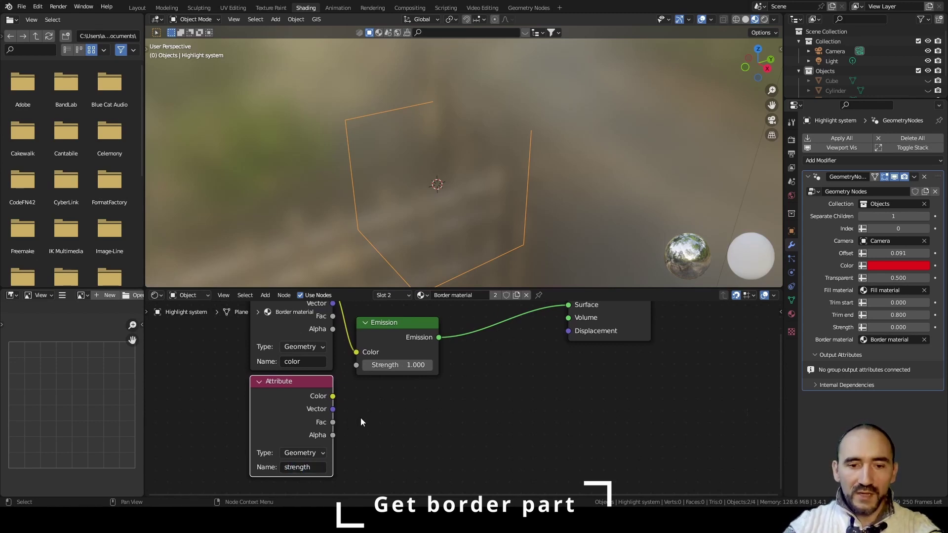
drag(332, 422, 356, 365)
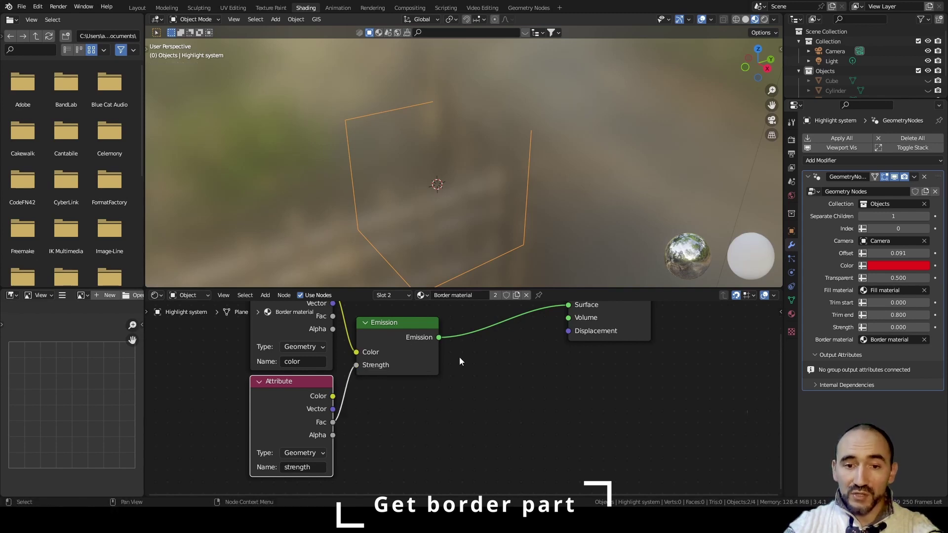
key(ctrl+s)
Move the Material Output node closer to Emission and set the modifier's Strength to 50
middle_drag(505, 357, 490, 442)
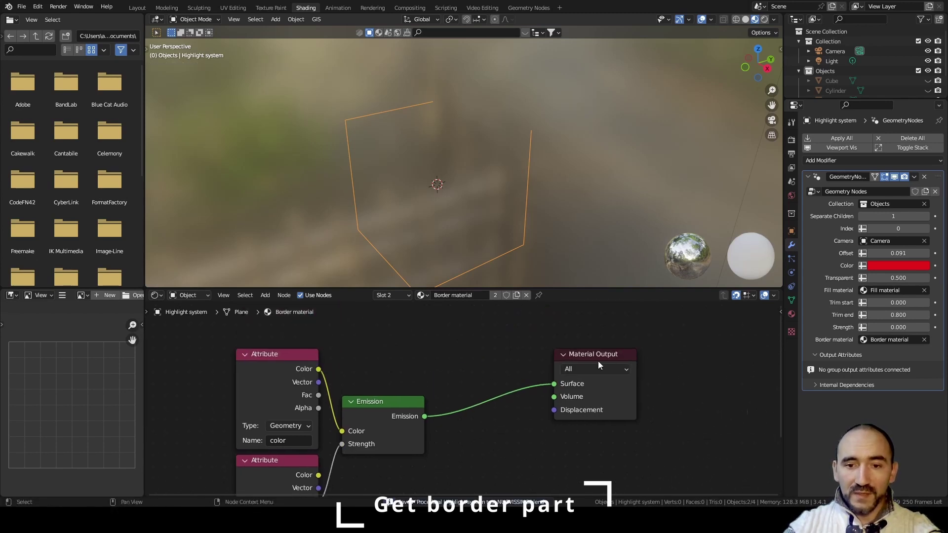
drag(599, 361, 504, 387)
text(50)
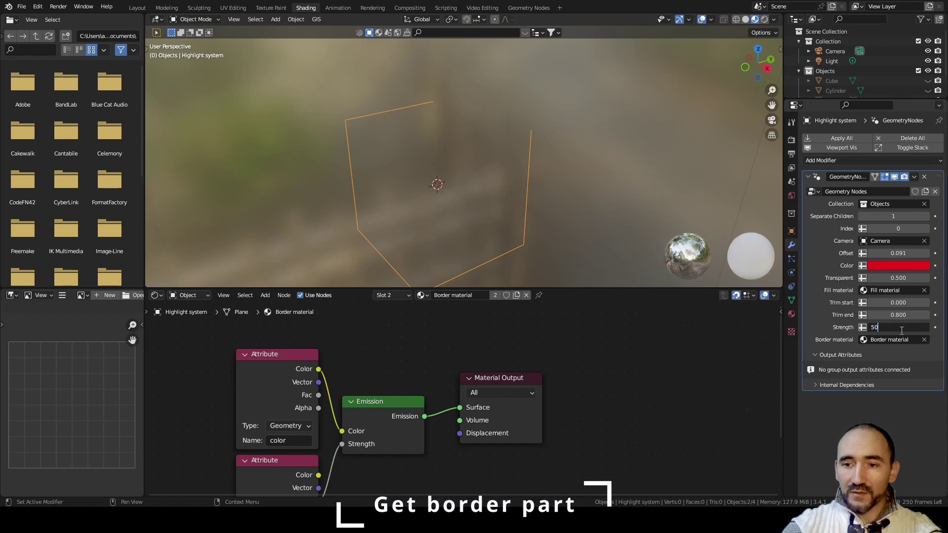
key(Return)
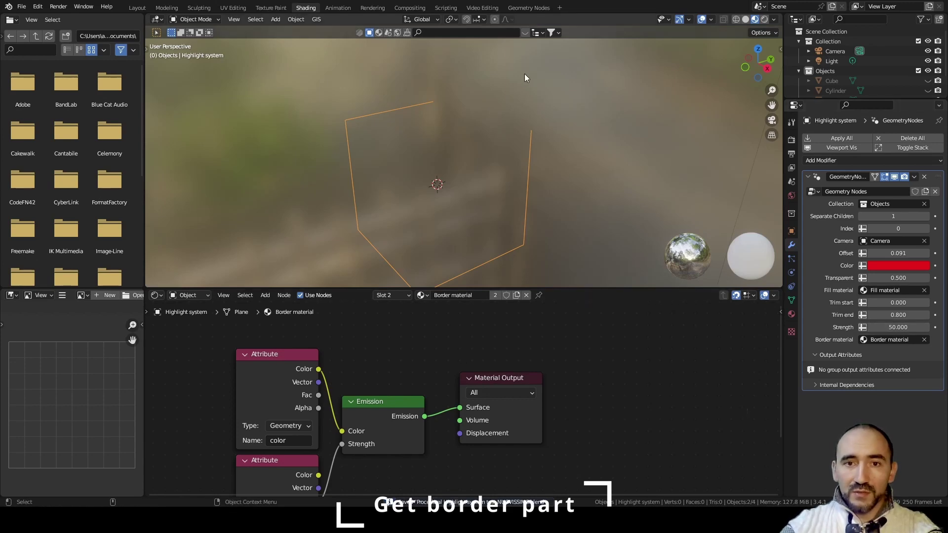
Back in the Geometry Nodes workspace, move both Store Named Attribute nodes and Set Material away from Trim Curve to make room
click(528, 7)
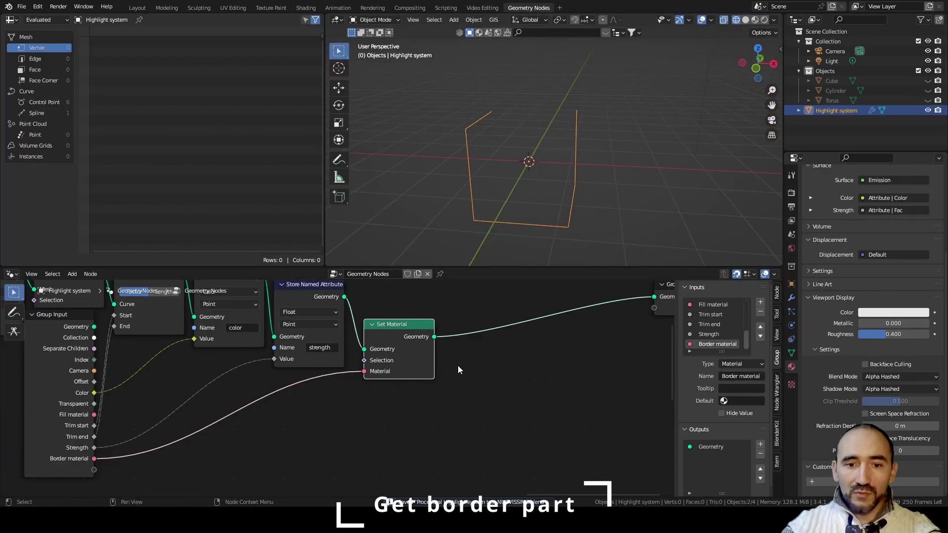
scroll(498, 362, down, 2)
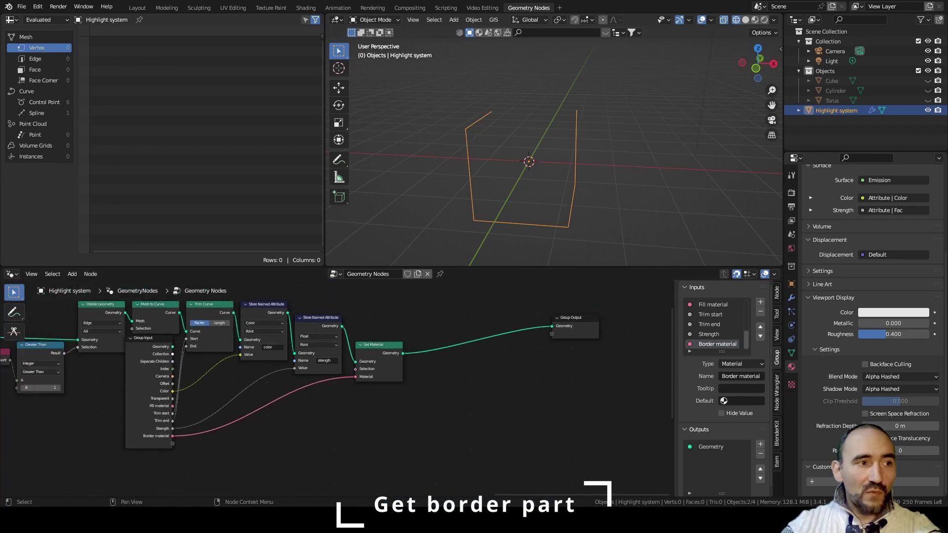
scroll(394, 438, up, 2)
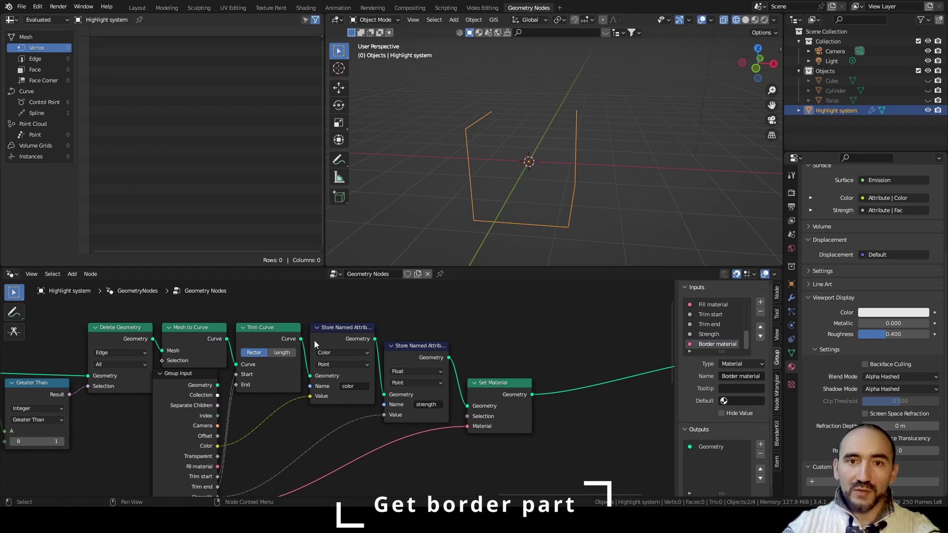
scroll(314, 340, down, 3)
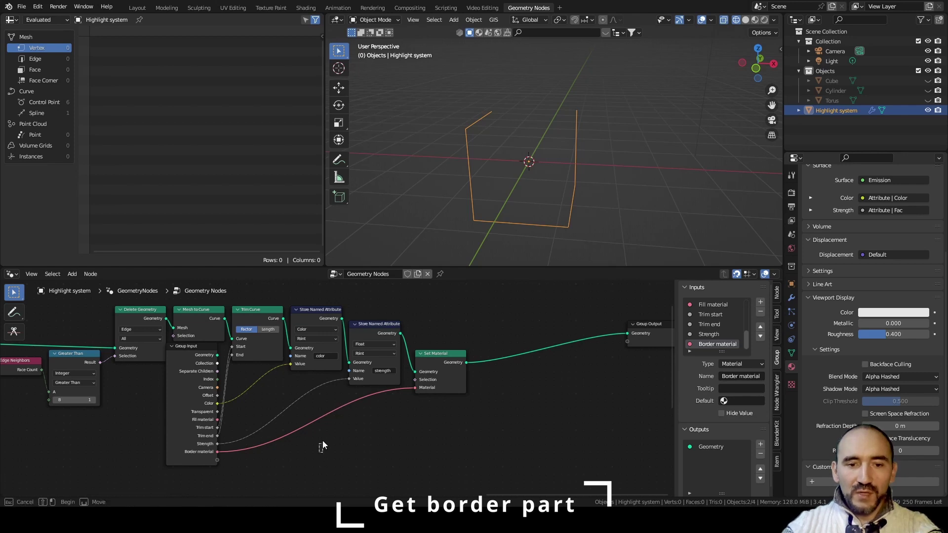
drag(322, 440, 487, 370)
key(g)
click(642, 378)
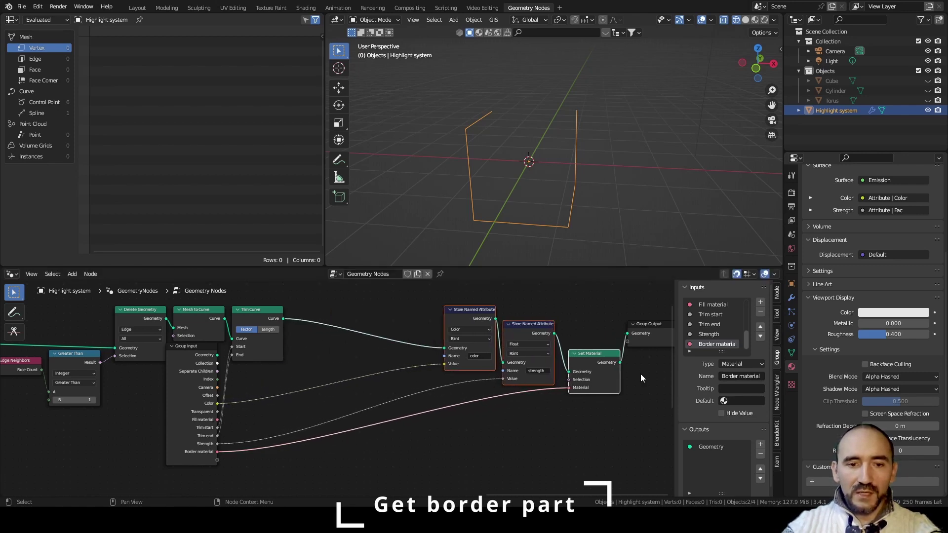
Insert a Curve to Mesh node between Trim Curve and the color Store Named Attribute node, with Fill Caps enabled
click(356, 377)
key(F3)
text(curve to mesh)
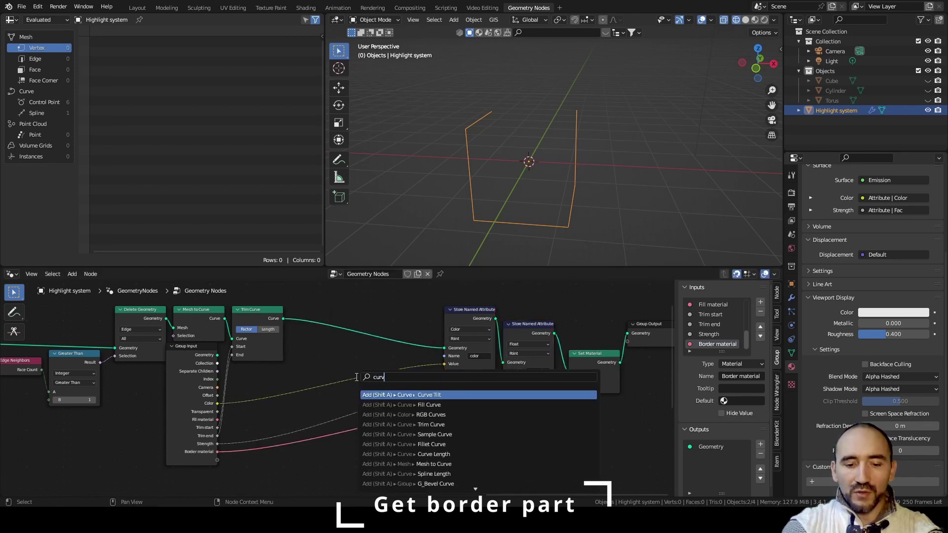
key(Return)
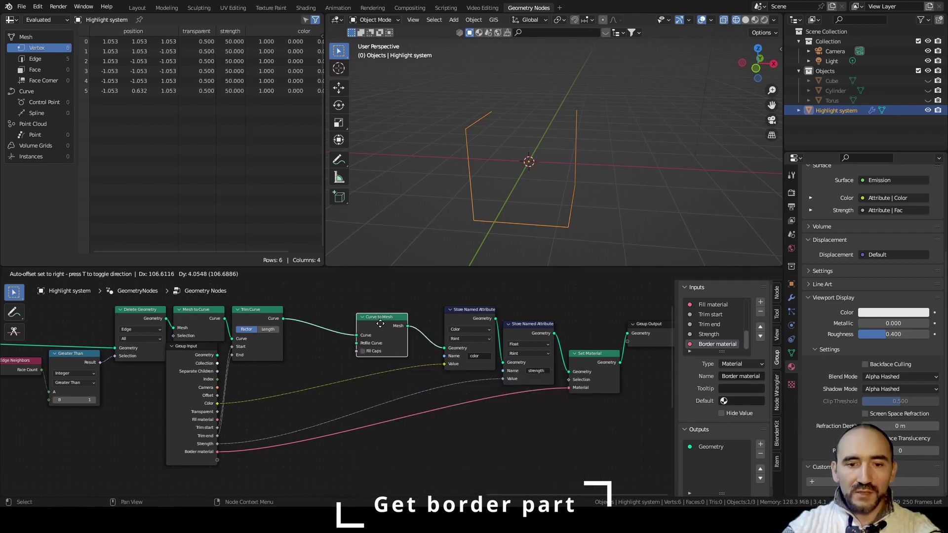
click(393, 326)
click(383, 347)
Add a Curve Circle node and connect its Curve output to Curve to Mesh's Profile Curve
key(F3)
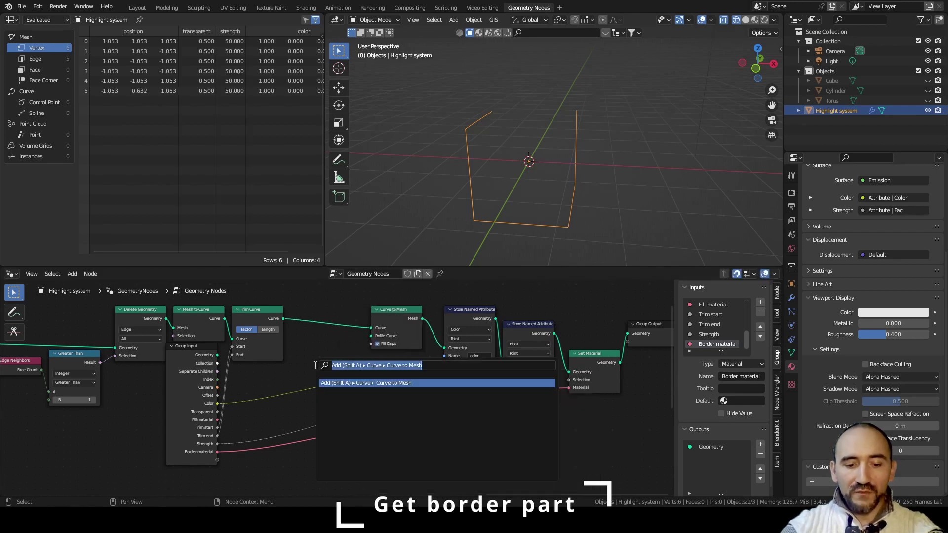
text(circle)
key(Down)
key(Down)
key(Return)
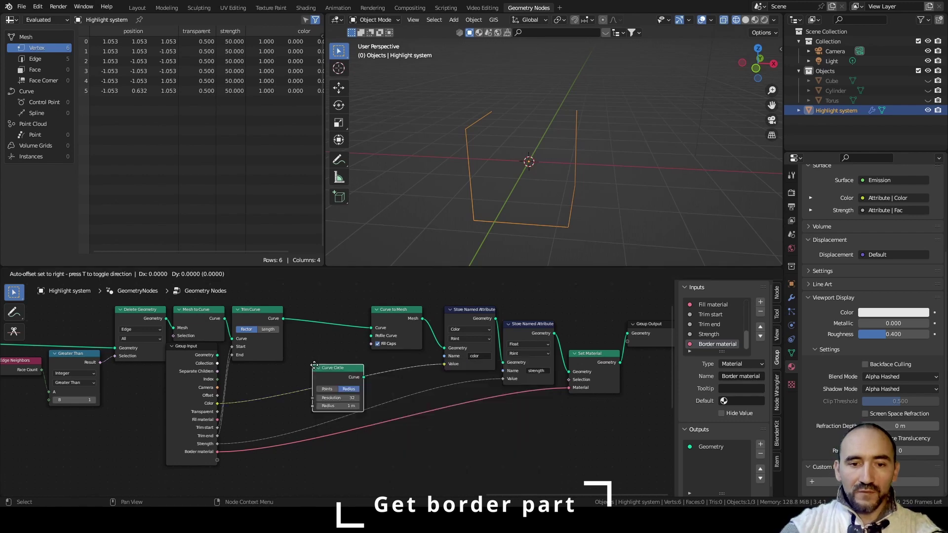
click(299, 328)
drag(349, 341, 372, 336)
Show the viewport in Material Preview shading, set the Curve Circle radius to 0.03 m, and save the file
click(756, 21)
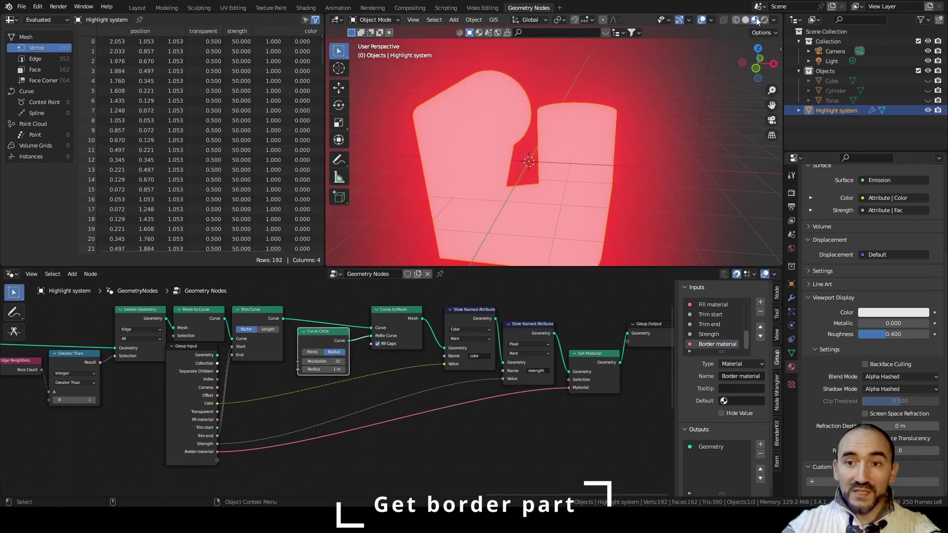
scroll(333, 377, up, 1)
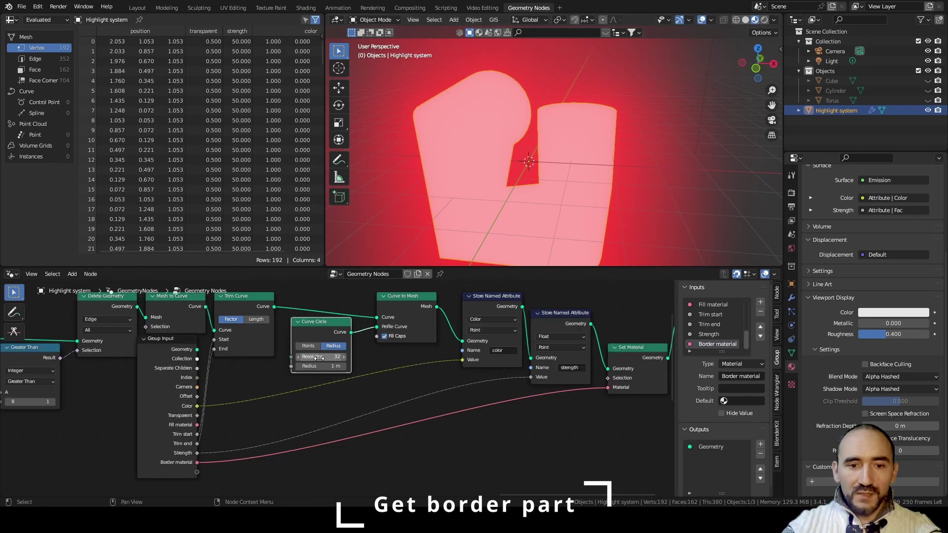
drag(324, 366, 277, 360)
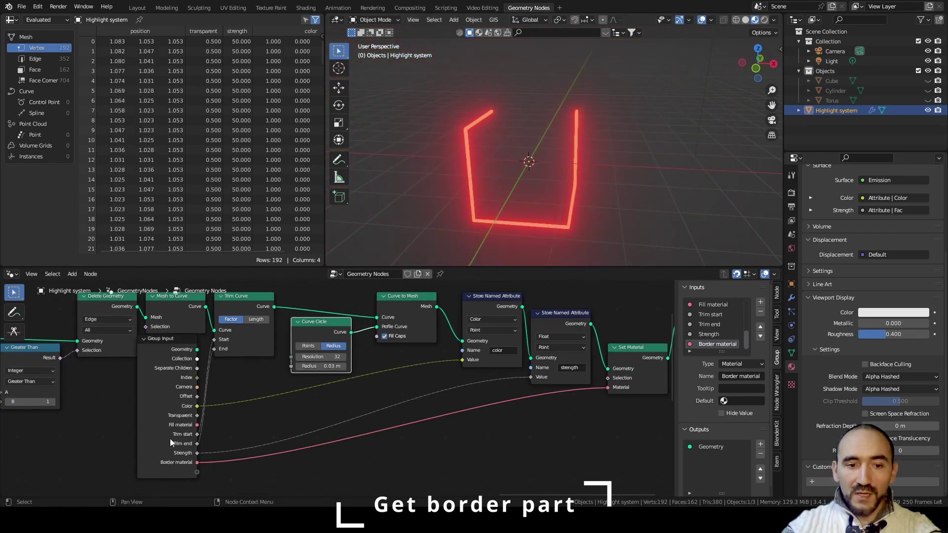
click(178, 373)
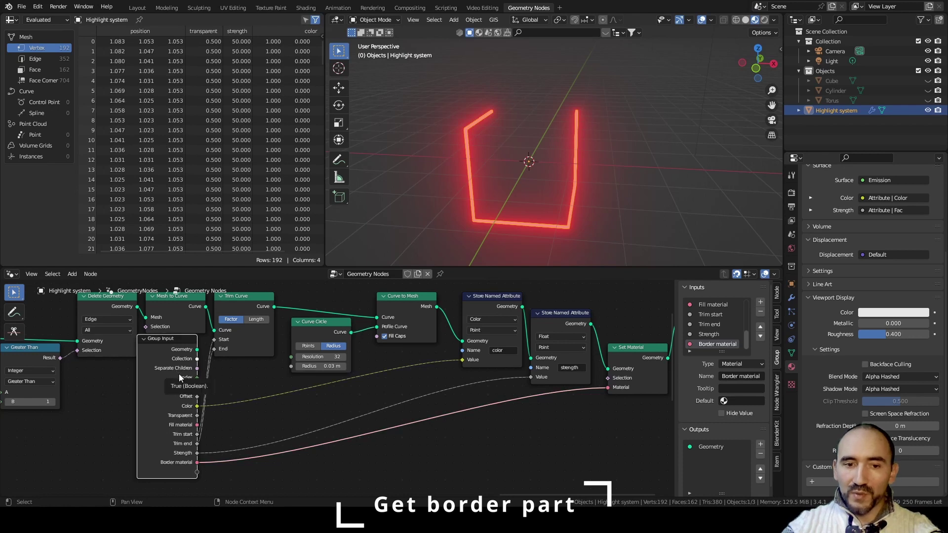
click(291, 369)
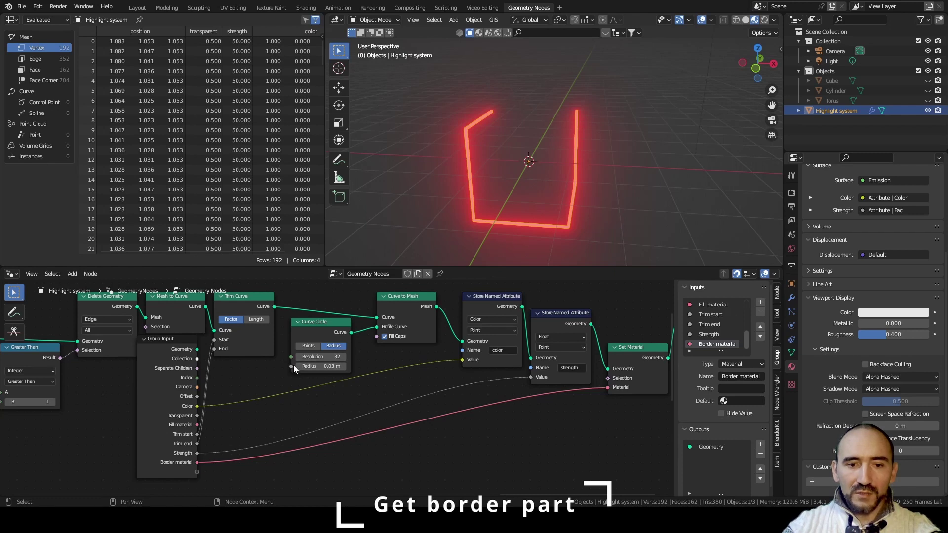
key(ctrl+s)
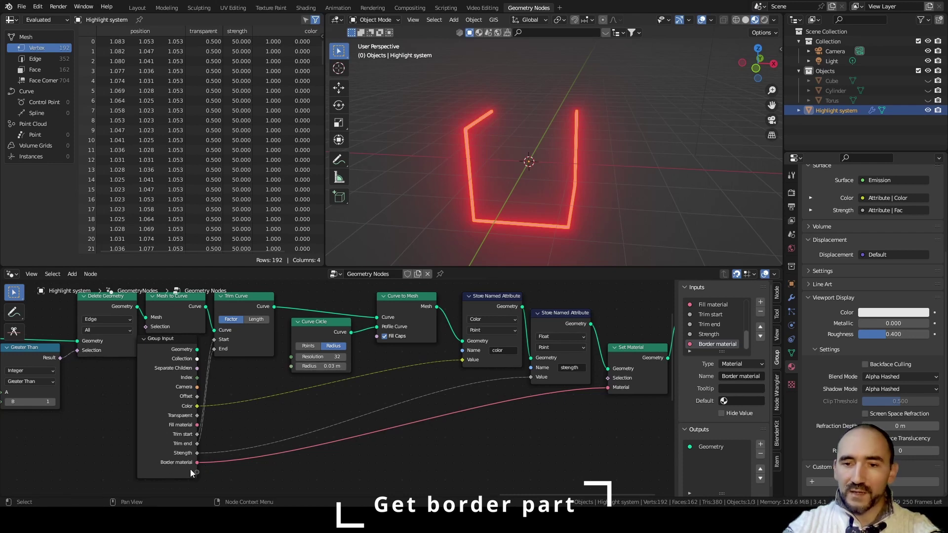
Add a Float group input named "Border radius" with minimum 0 and move it above Strength in the input list
click(761, 302)
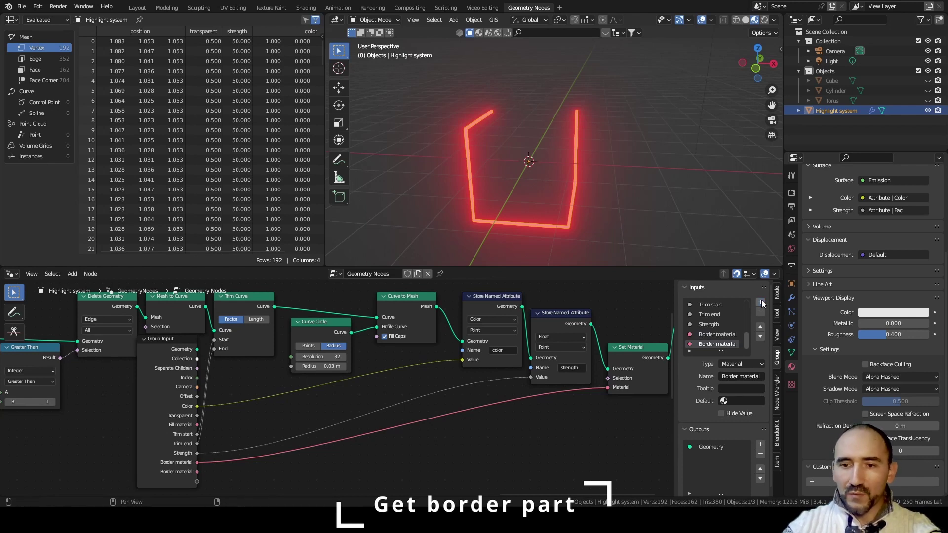
click(741, 364)
click(741, 372)
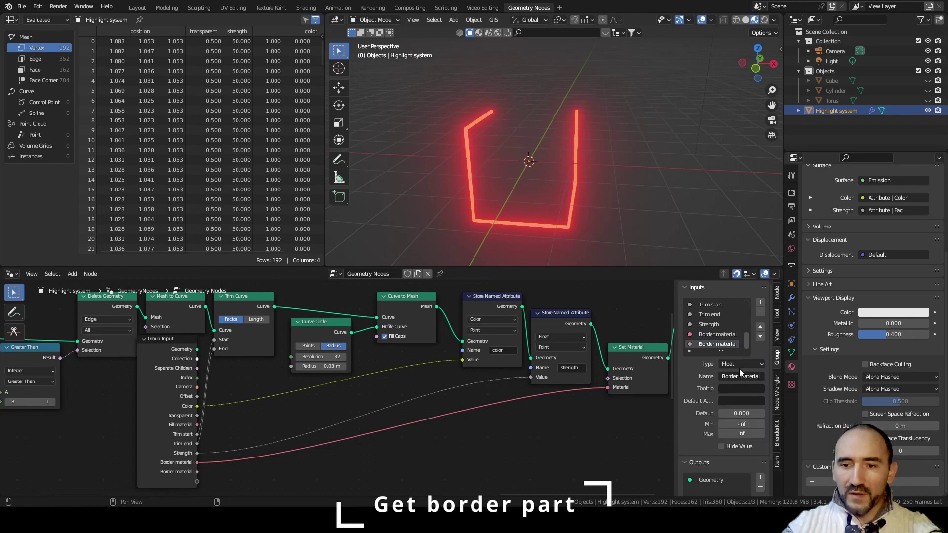
click(742, 377)
text(Bor)
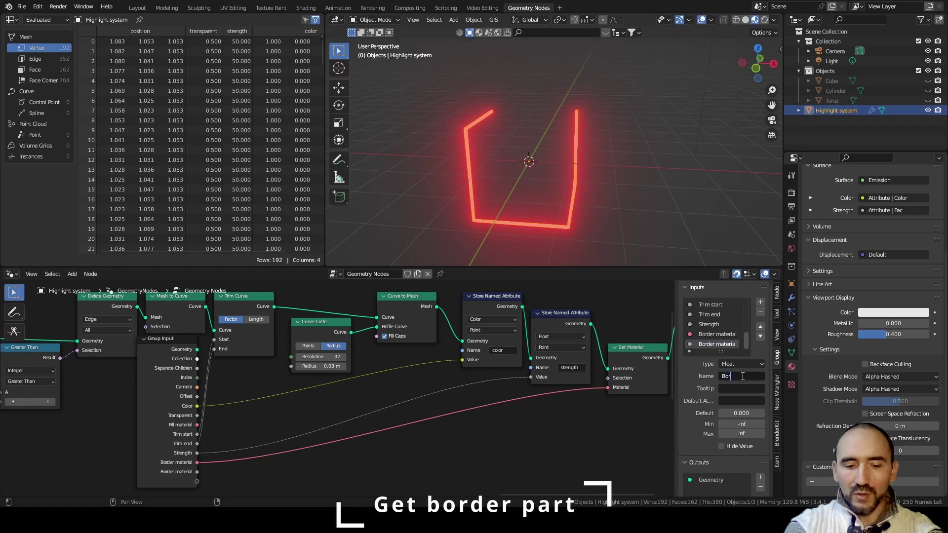
key(Return)
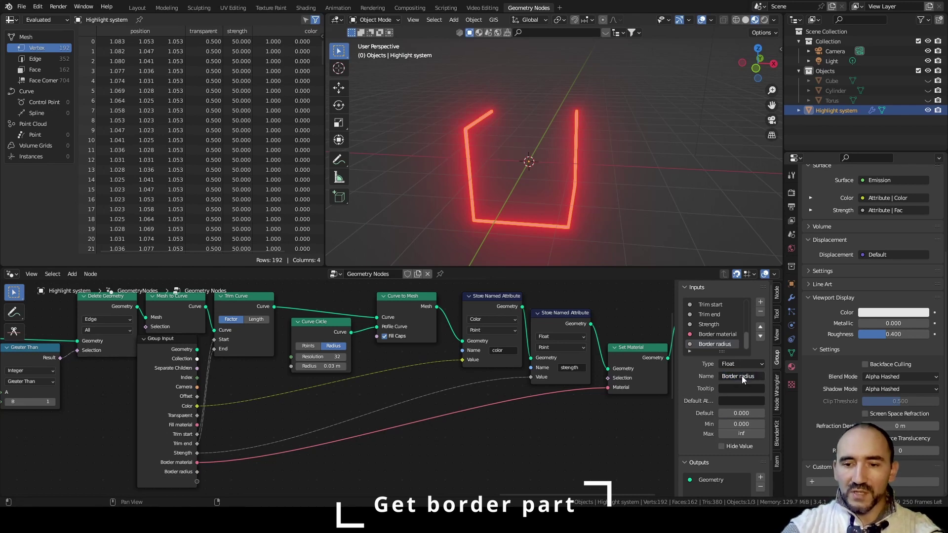
click(761, 327)
click(760, 327)
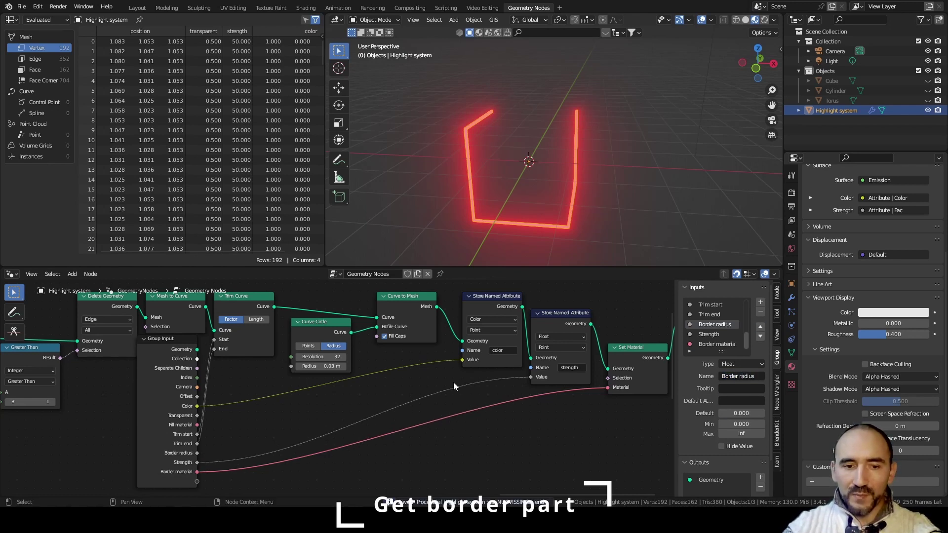
Connect the Border radius input to Curve Circle's Radius and set the circle's resolution to 4
drag(197, 452, 291, 365)
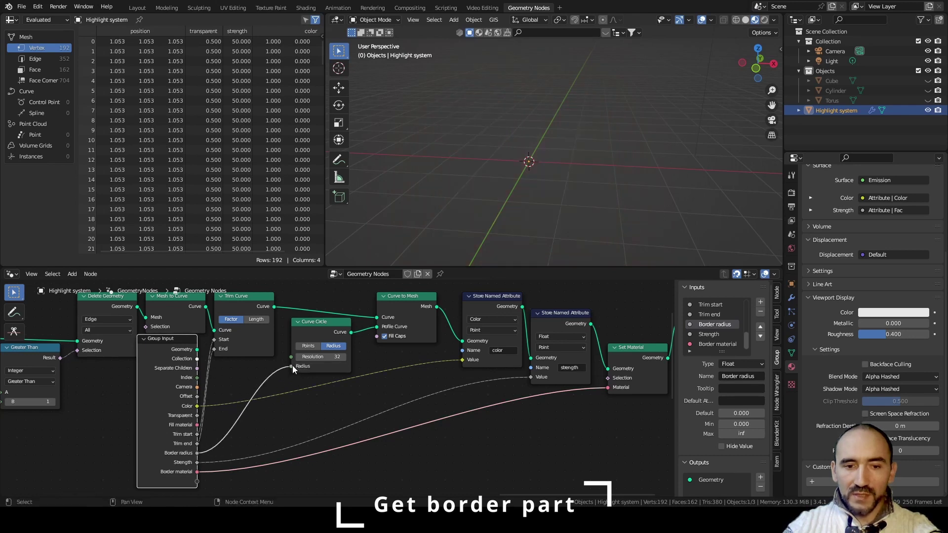
click(320, 357)
text(4)
key(Return)
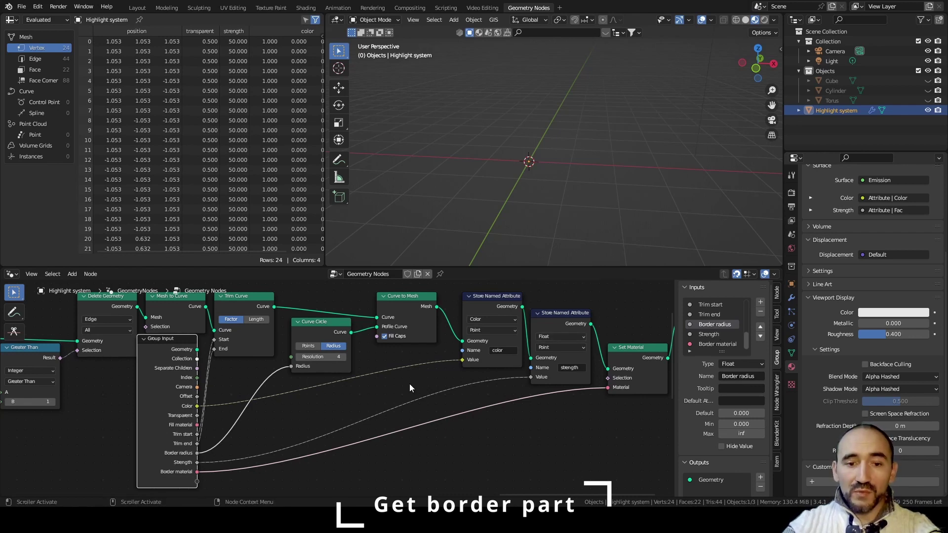
scroll(410, 384, down, 2)
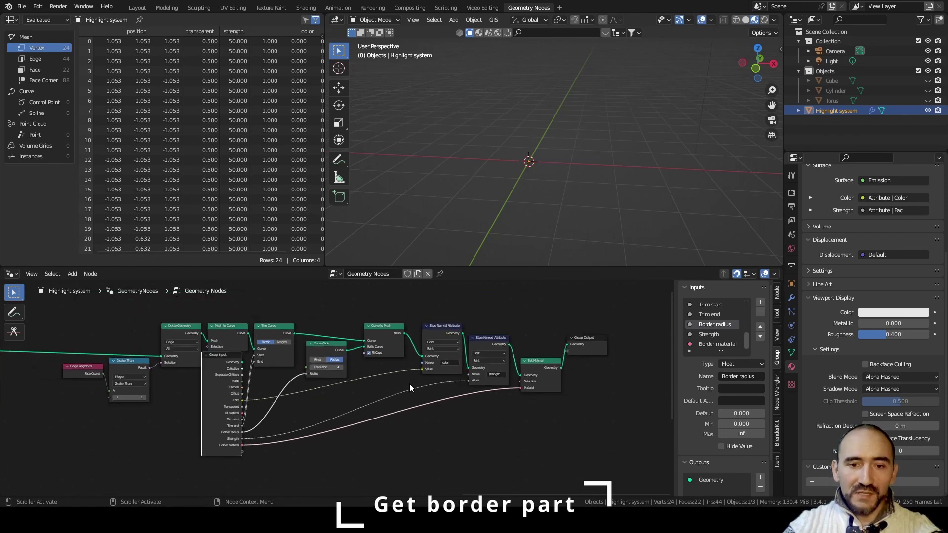
Set the Highlight system modifier's Border radius to 0.022
middle_drag(410, 384, 275, 397)
click(791, 298)
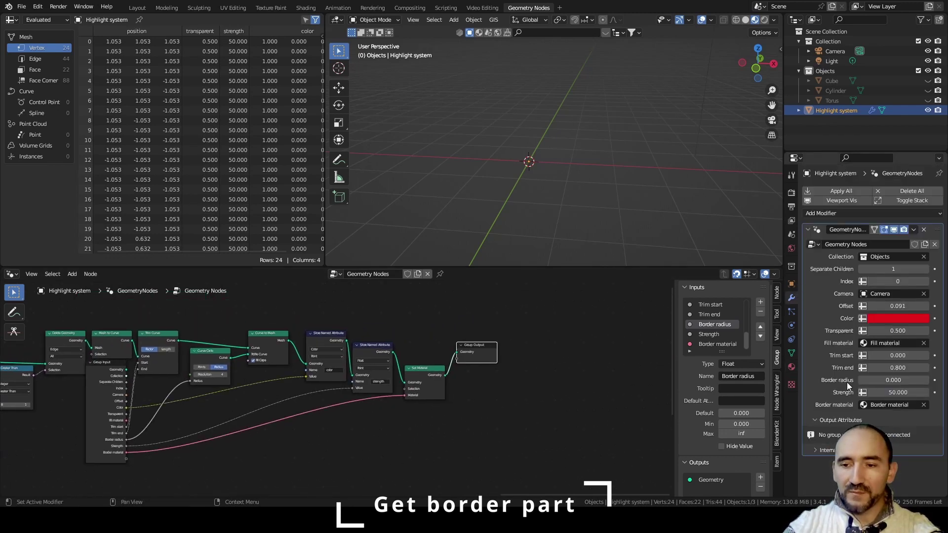
click(899, 380)
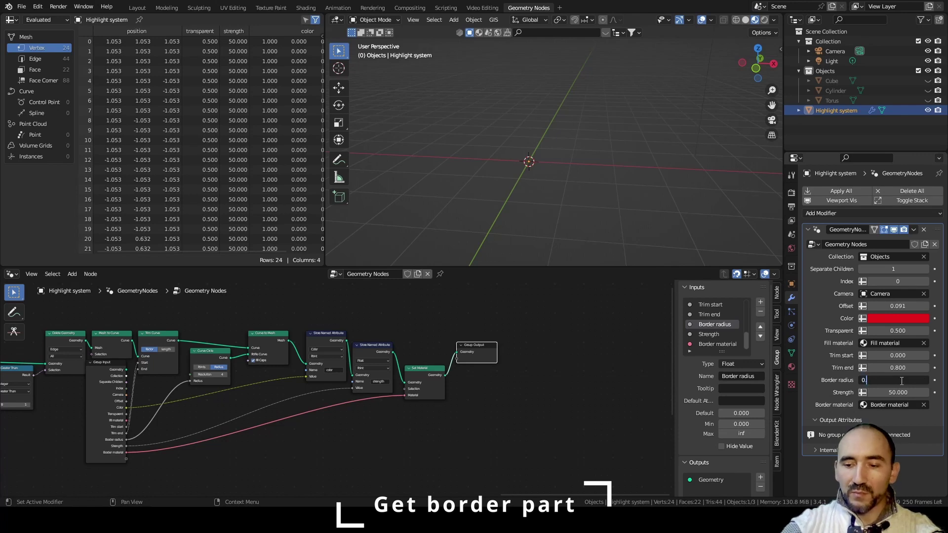
text(0.4)
key(Return)
drag(899, 380, 874, 380)
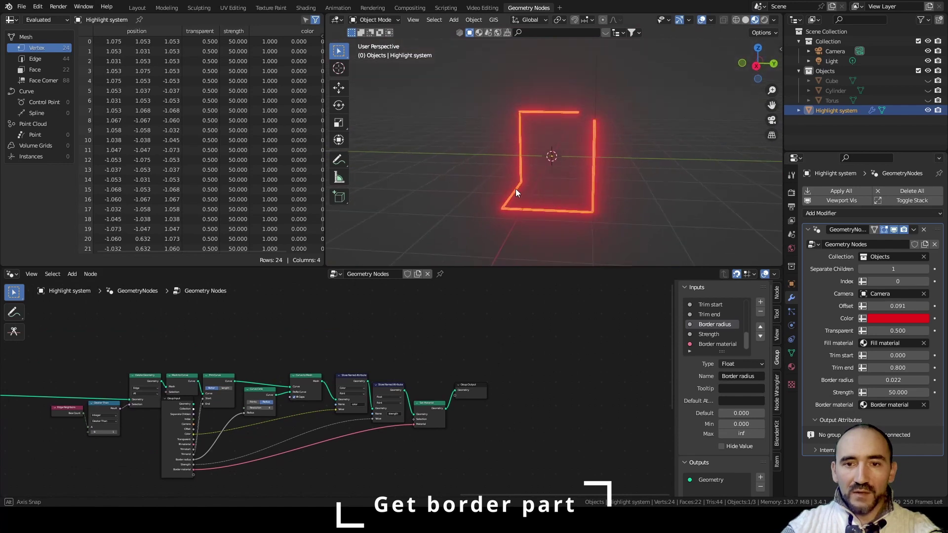
middle_drag(516, 192, 609, 222)
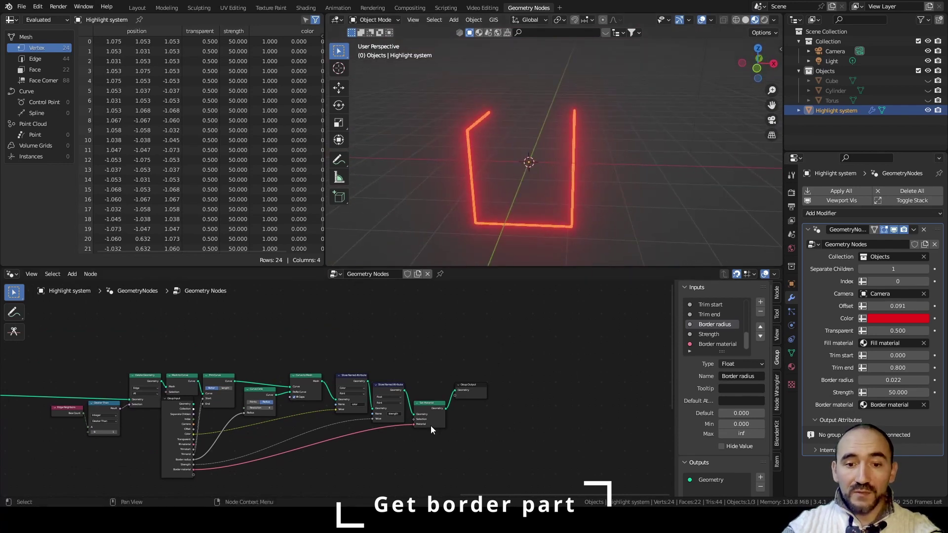
Group the border nodes in a frame labelled "Get border part" and save the file
middle_drag(348, 429, 502, 399)
drag(196, 327, 591, 449)
key(ctrl+j)
key(F2)
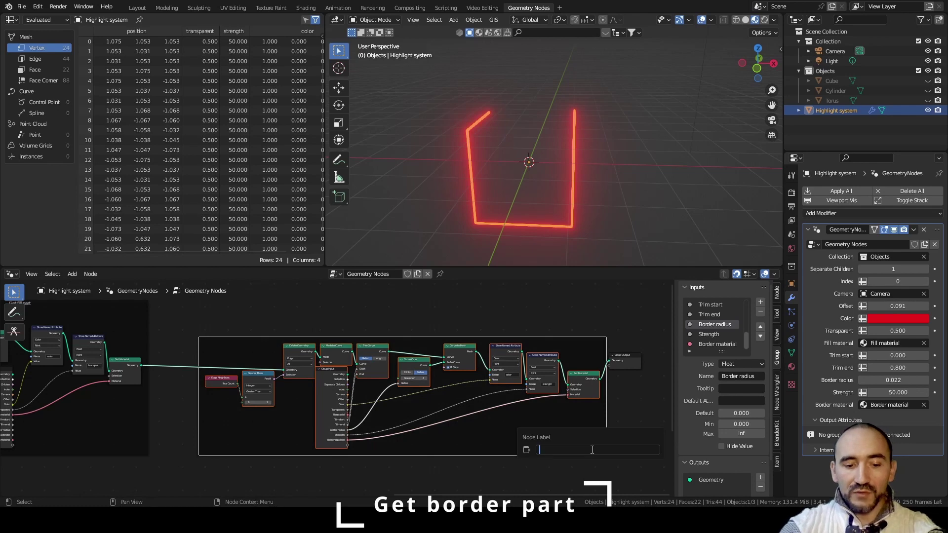
text(Get border)
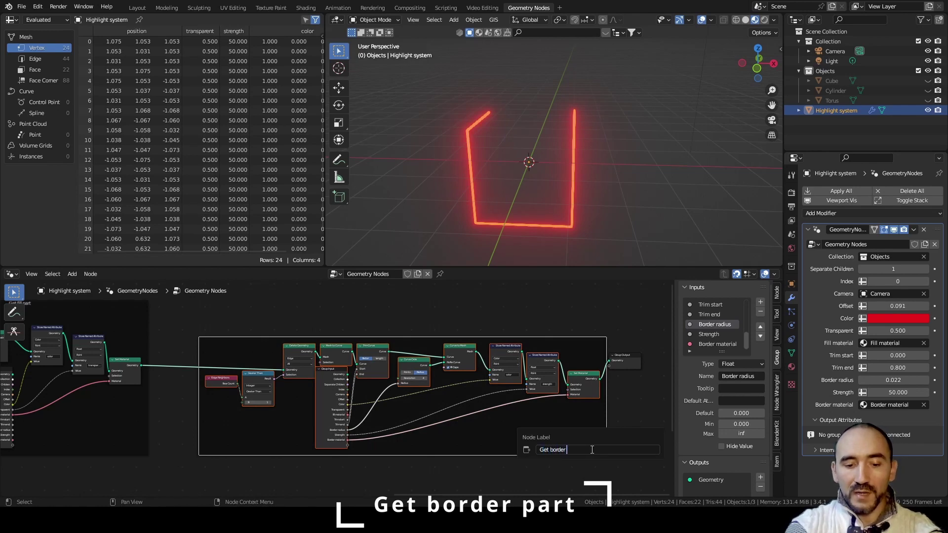
text( part)
key(Return)
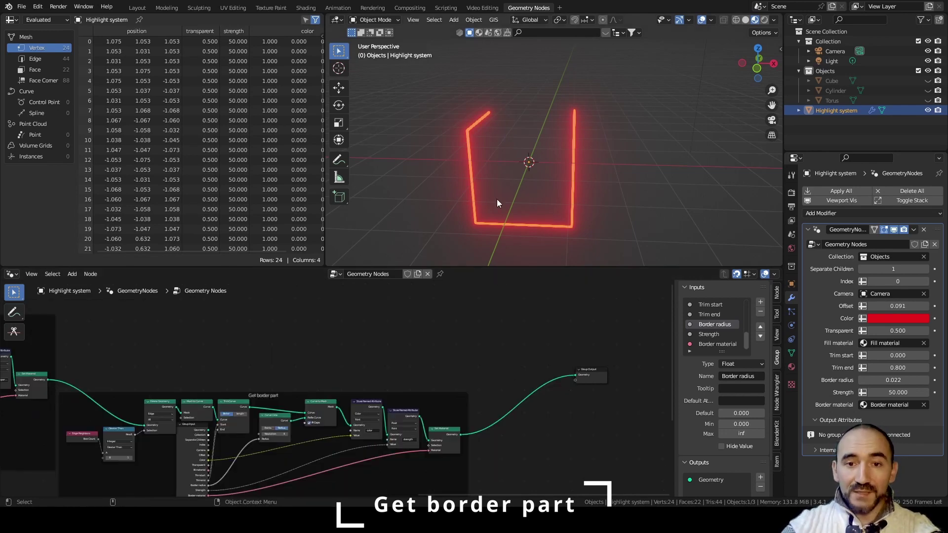
key(ctrl+s)
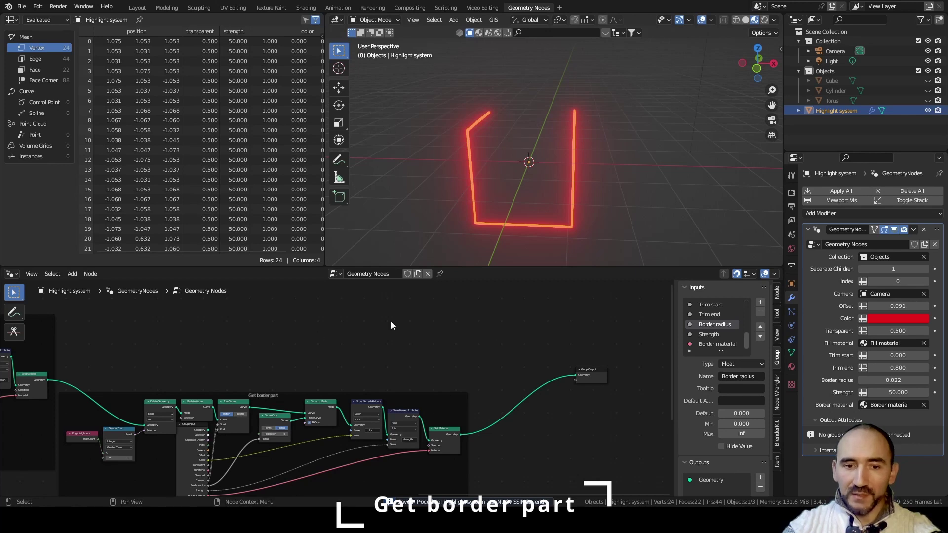
Add a Join Geometry node between the "Get border part" frame and Group Output
scroll(408, 360, up, 1)
key(F3)
text(j)
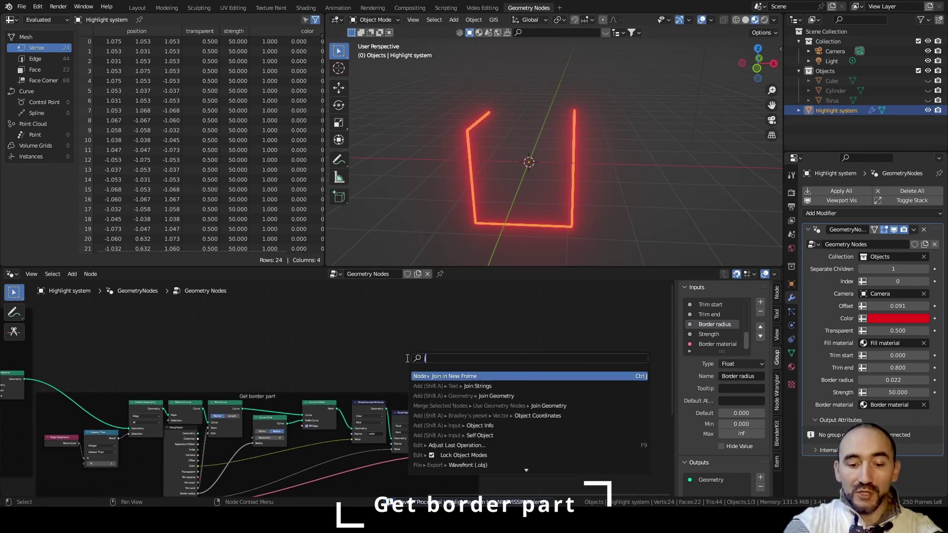
text(oin ge)
key(Return)
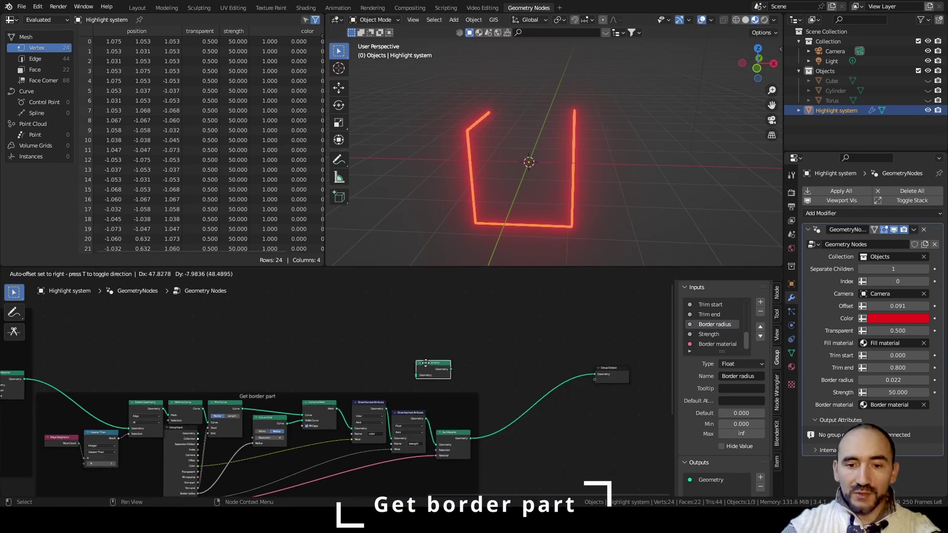
click(490, 374)
Connect the Set Material outputs of the fill and border parts to Join Geometry, and its output to Group Output
drag(24, 379, 491, 384)
drag(470, 438, 491, 385)
middle_drag(528, 396, 365, 393)
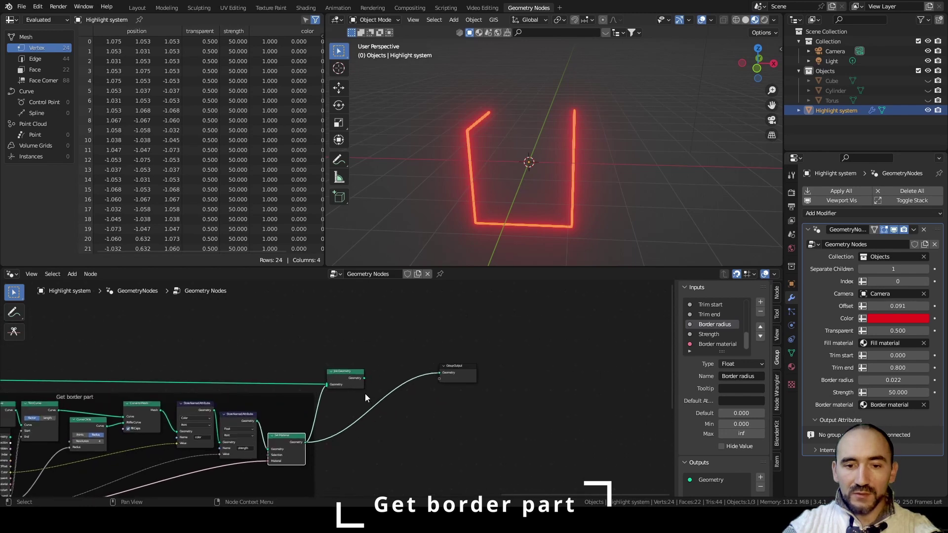
scroll(365, 393, up, 2)
drag(372, 374, 476, 367)
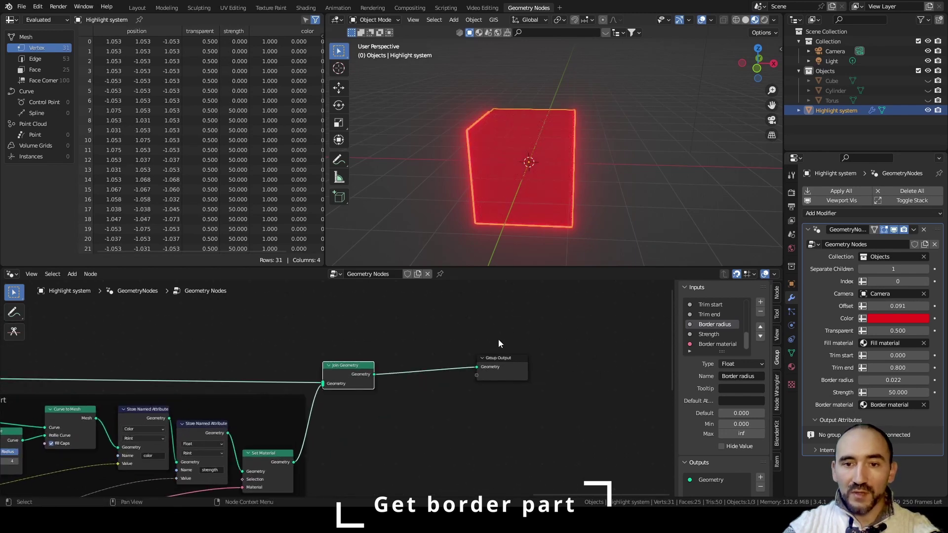
Unhide the Cube, Cylinder and Torus objects in the viewport
click(656, 170)
middle_drag(656, 170, 606, 179)
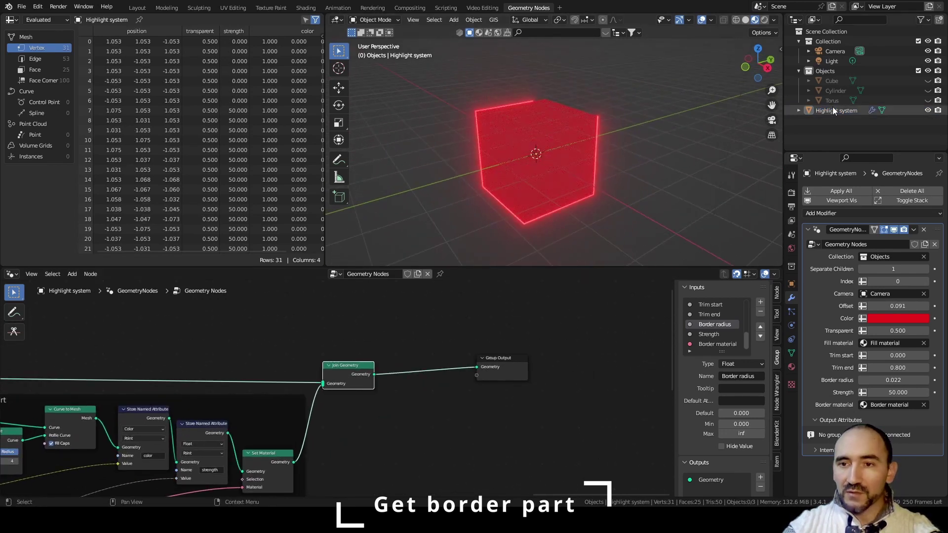
click(928, 81)
click(929, 91)
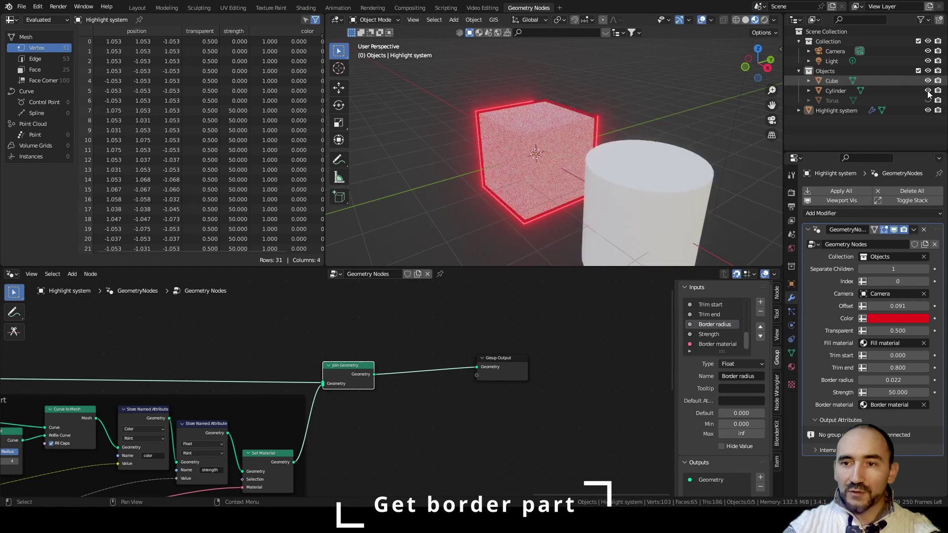
click(928, 100)
middle_drag(508, 148, 564, 156)
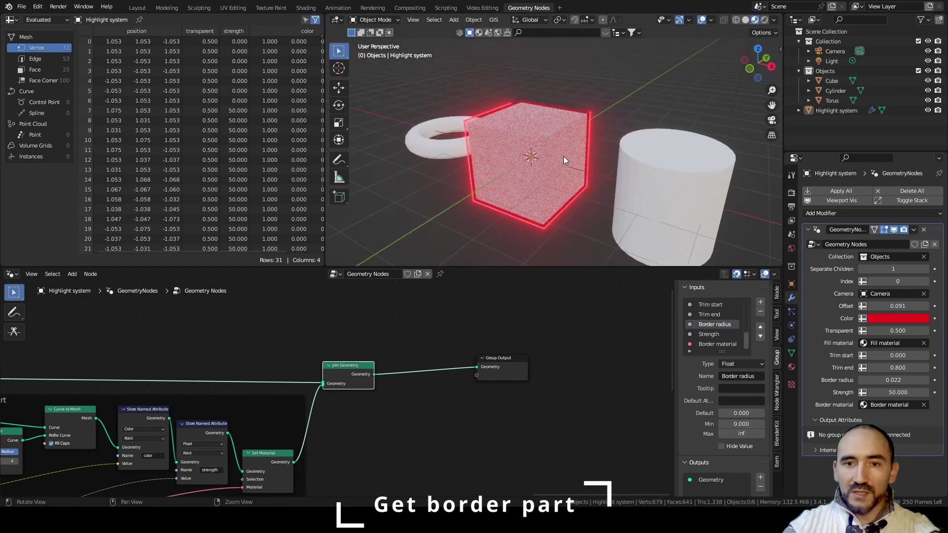
Set the modifier's Offset to 0.017 and save the file
scroll(570, 128, up, 4)
drag(897, 306, 881, 306)
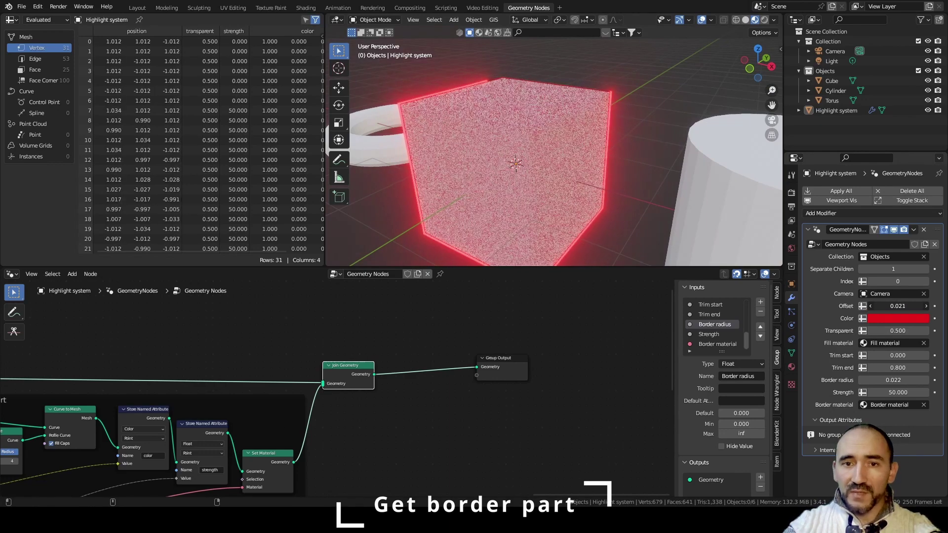
click(902, 307)
text(0.017)
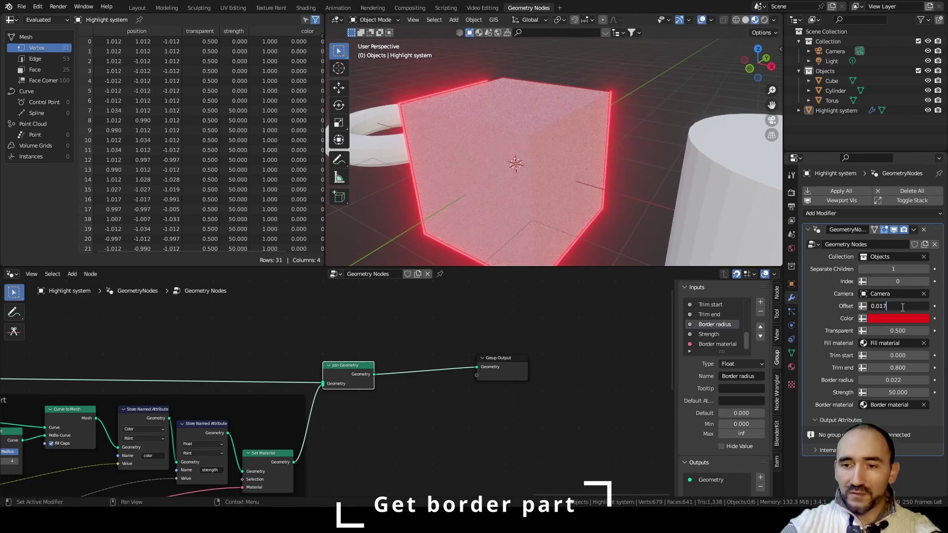
key(Return)
key(ctrl+s)
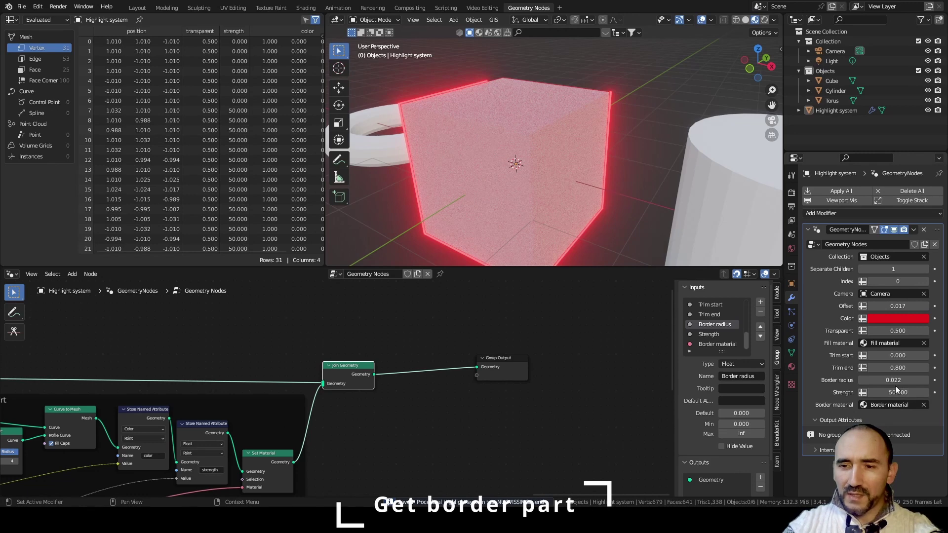
Set the modifier's Border radius to 0.03
click(893, 380)
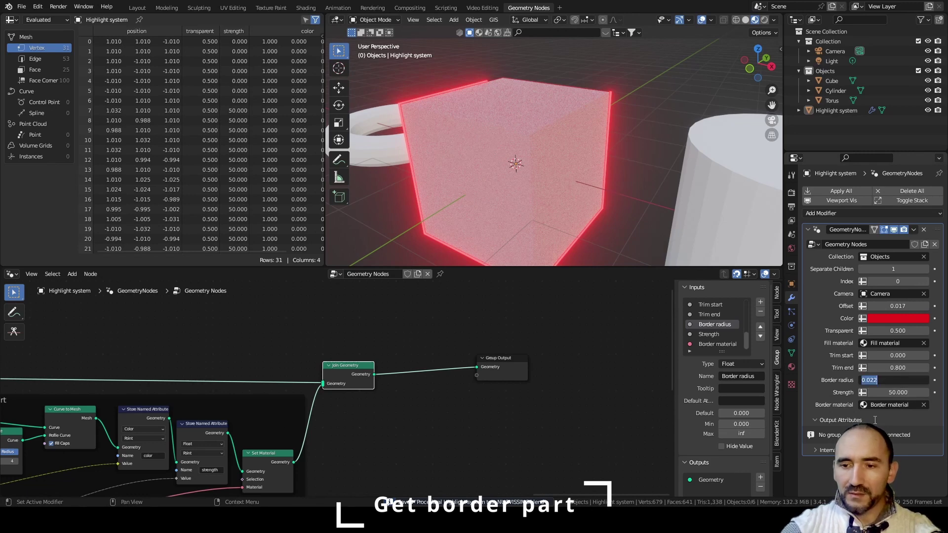
text(0.03)
key(Return)
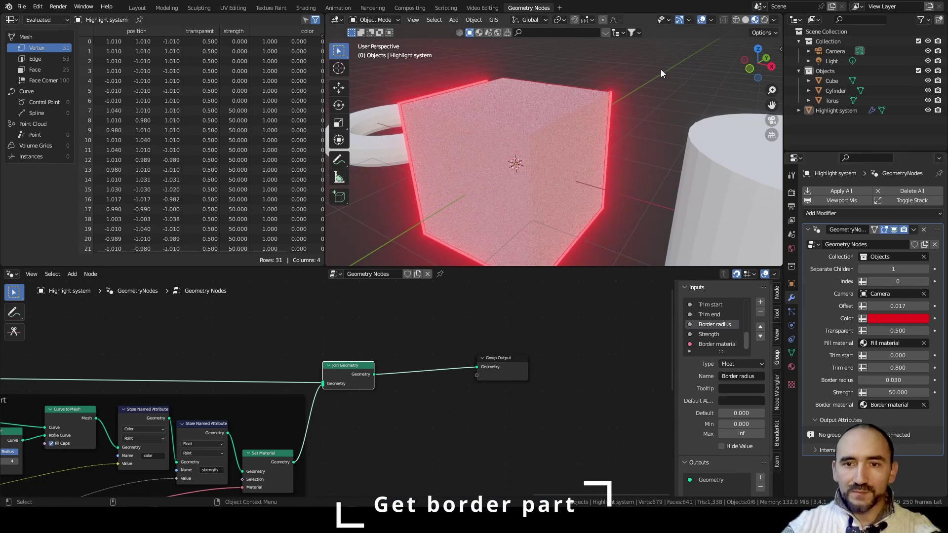
scroll(520, 174, down, 3)
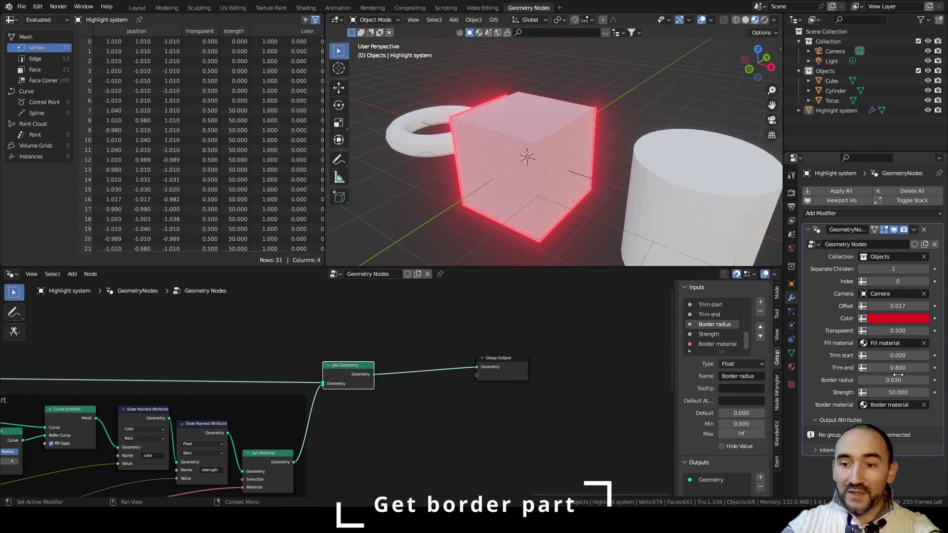
Set Trim end to 0, inspect the border at the cube's upper corner, and save the file
drag(899, 368, 859, 368)
scroll(637, 111, up, 5)
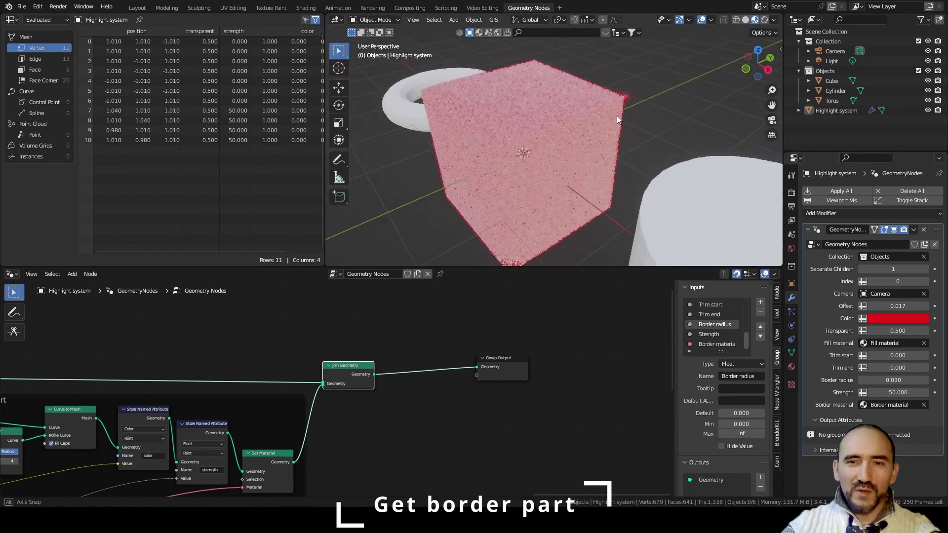
middle_drag(617, 116, 665, 117)
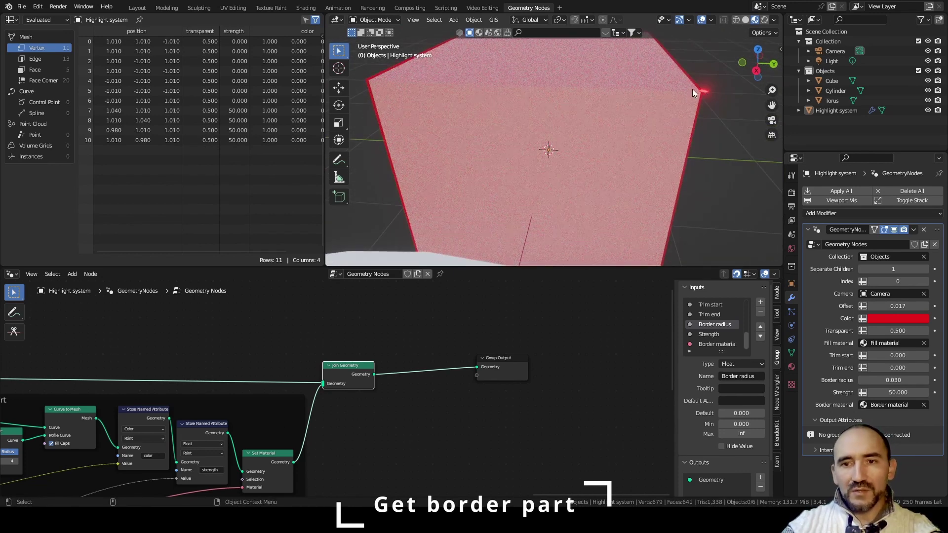
middle_drag(226, 410, 401, 384)
scroll(401, 383, up, 3)
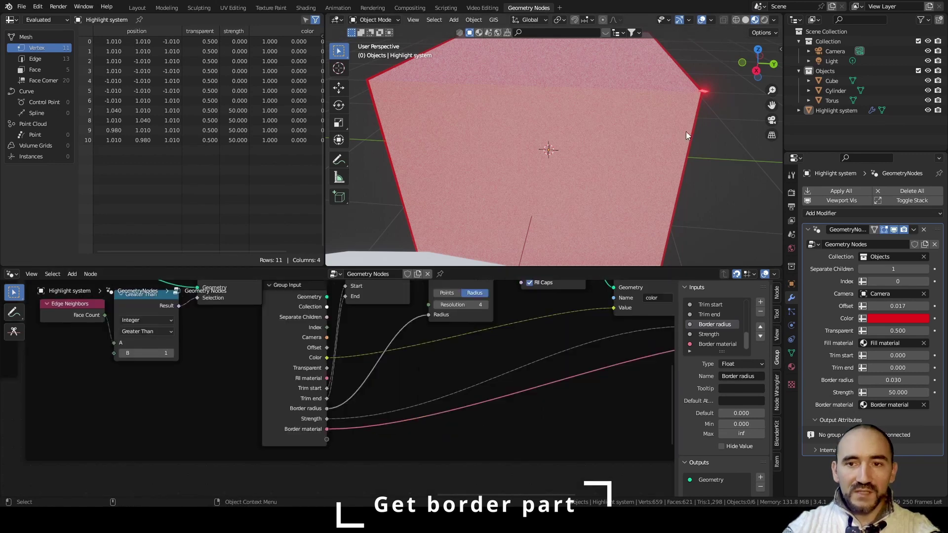
key(ctrl+s)
Compare Trim start with Trim end using an Equal node with Epsilon 0, and connect its Result to Curve to Mesh's Fill Caps
middle_drag(345, 353, 336, 344)
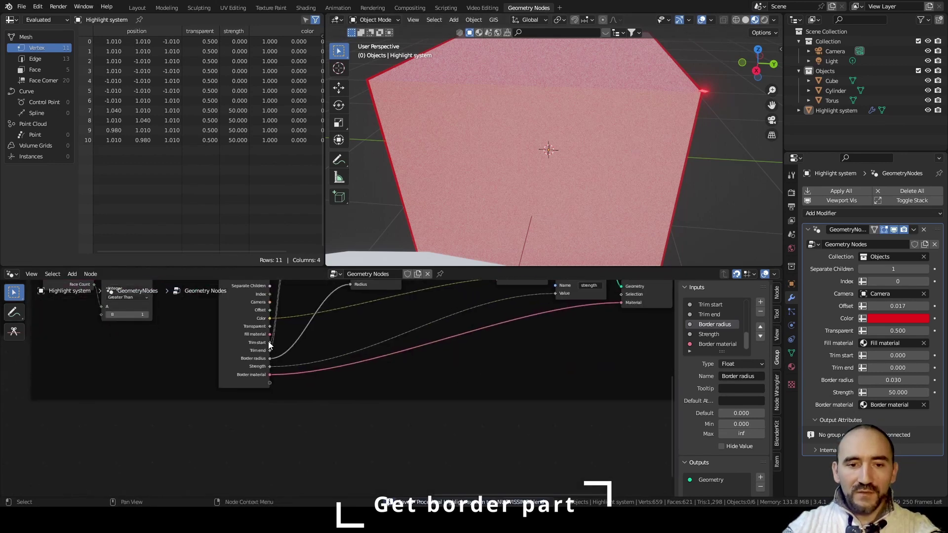
drag(269, 343, 344, 386)
text(equa)
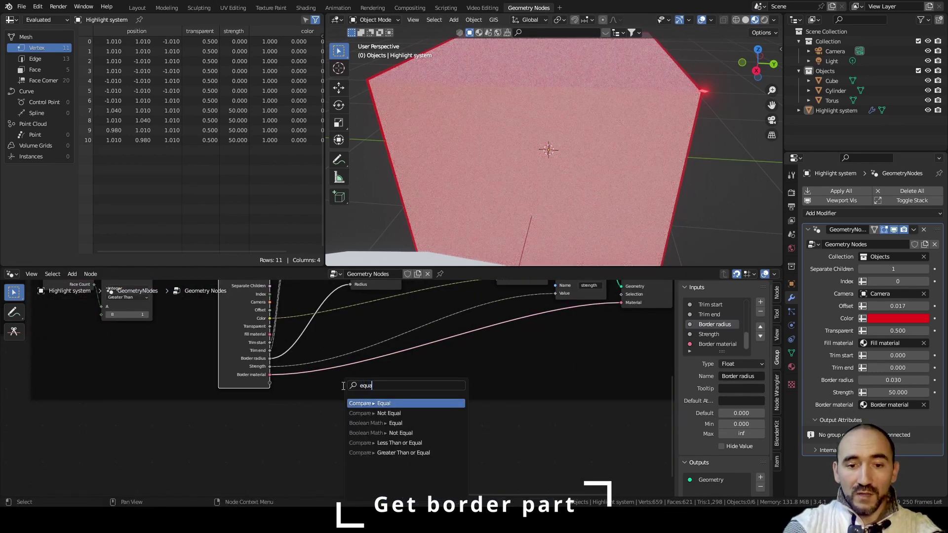
drag(313, 453, 318, 440)
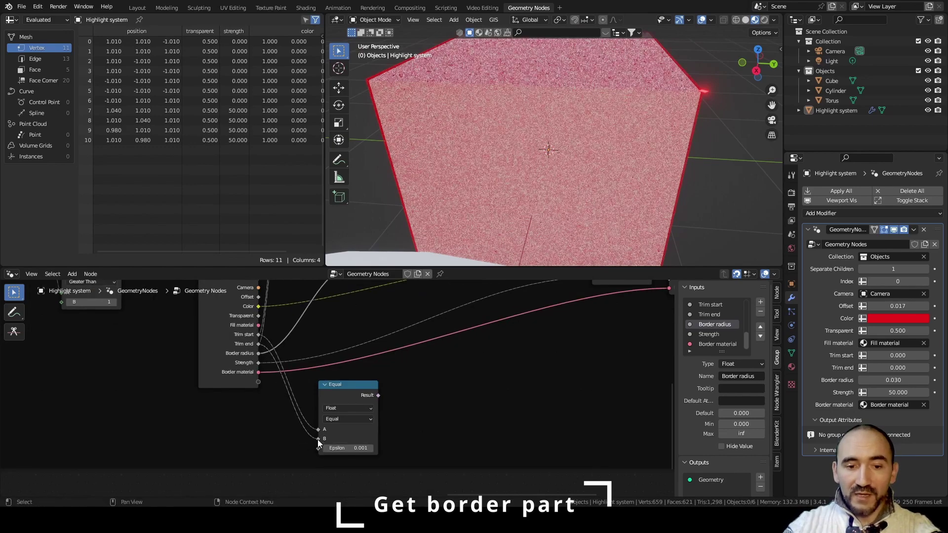
double_click(343, 449)
text(0)
key(Return)
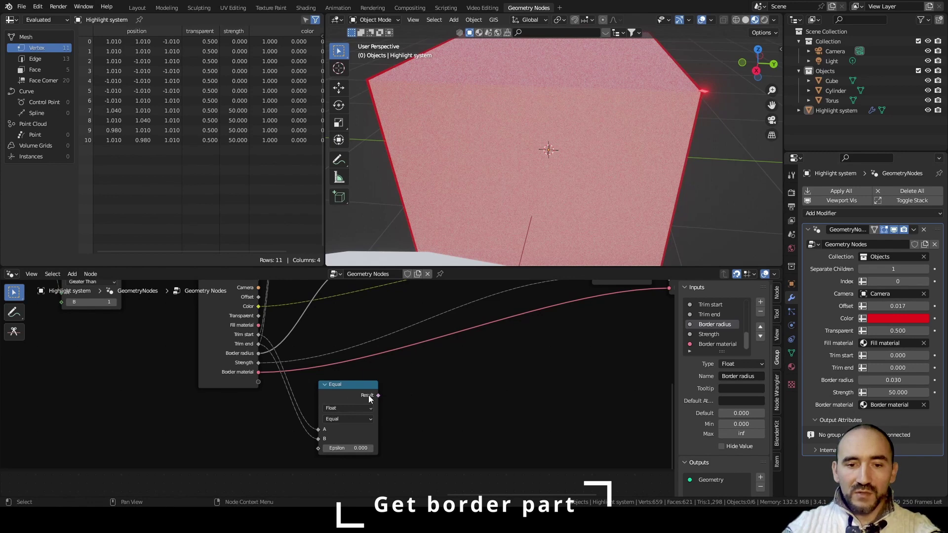
middle_drag(460, 359, 351, 437)
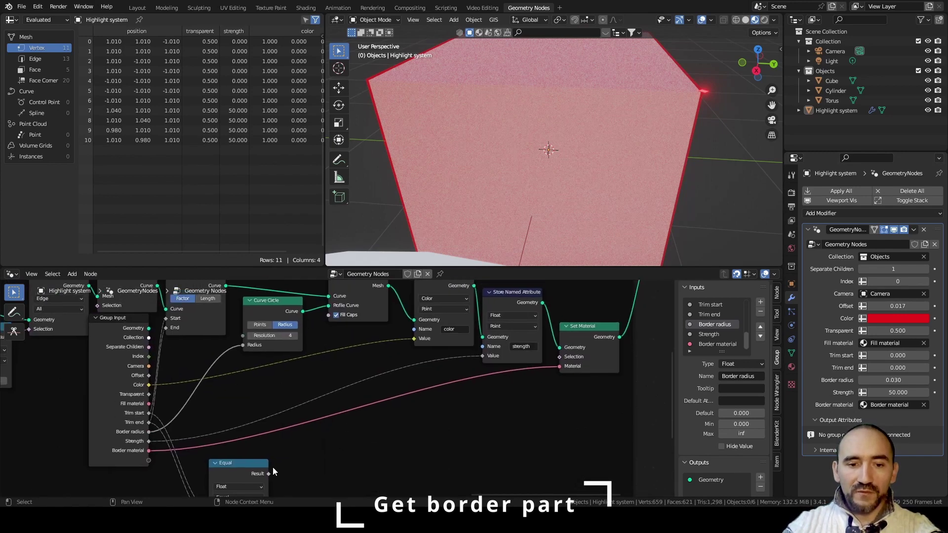
drag(268, 474, 330, 313)
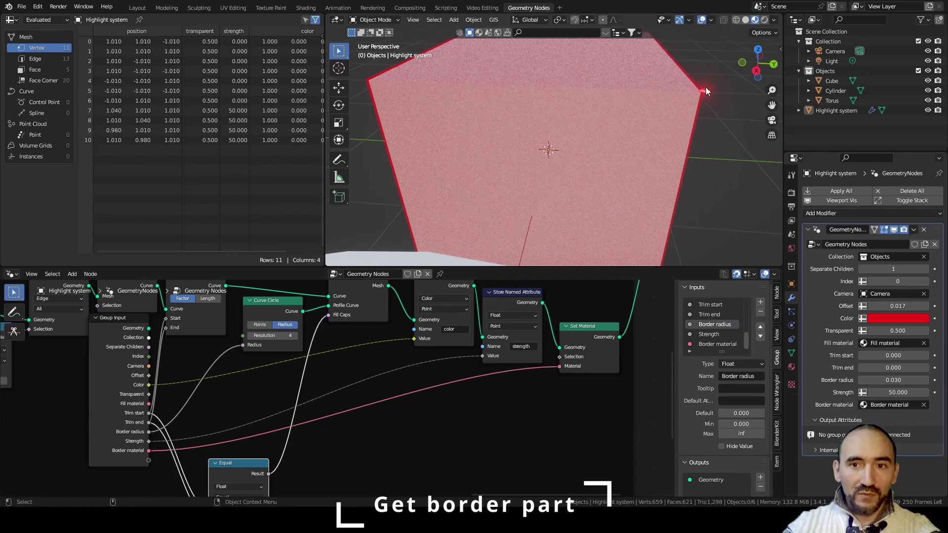
middle_drag(332, 448, 350, 396)
key(shift+a)
text(sboole)
key(Down)
key(Down)
key(Return)
click(327, 396)
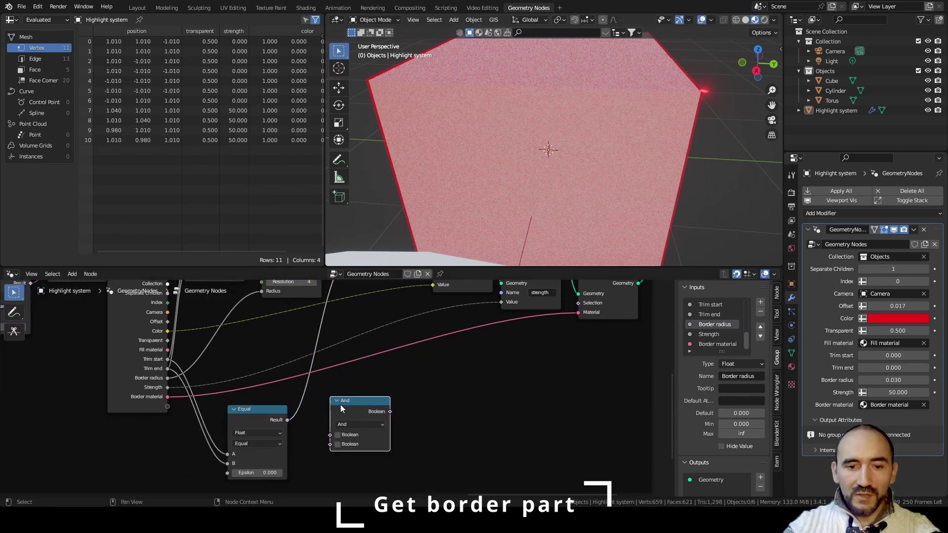
click(376, 426)
click(365, 395)
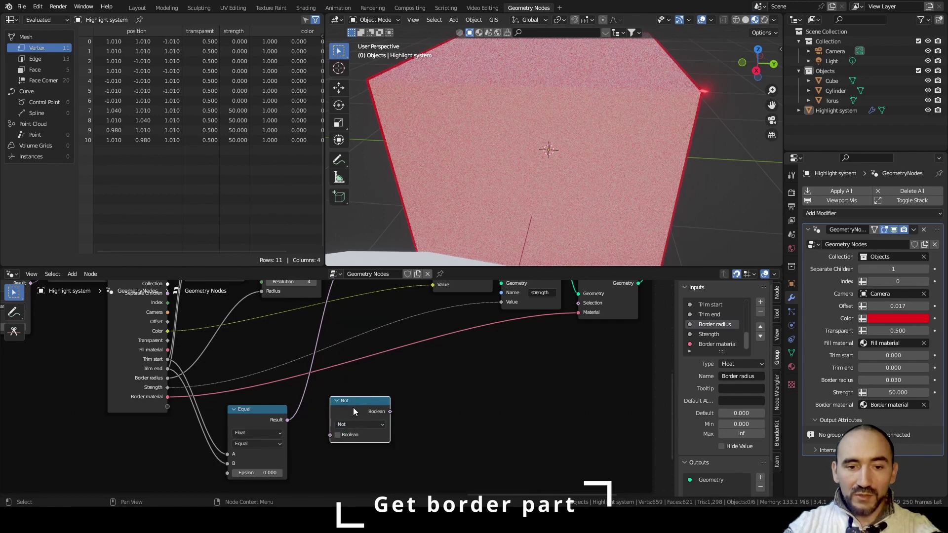
mouse_move(354, 408)
mouse_down()
mouse_move(326, 408)
mouse_move(371, 408)
mouse_up()
click(263, 443)
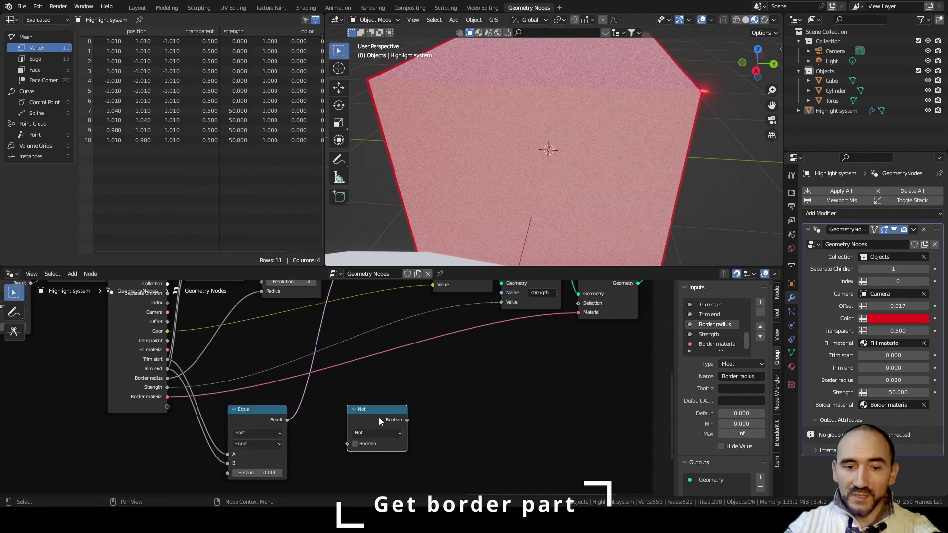
key(ctrl+x)
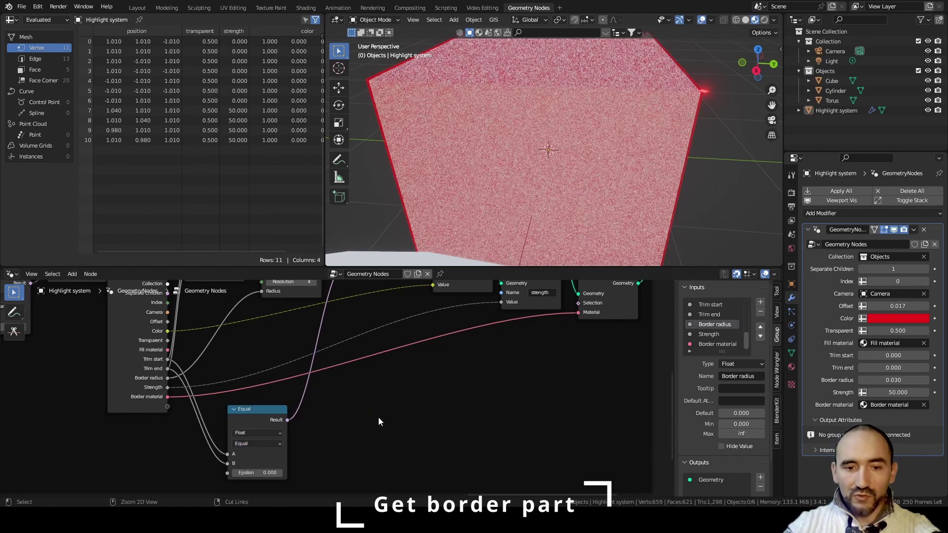
Change the trim comparison's operation to Not Equal and raise the modifier's Trim end to 1
click(253, 443)
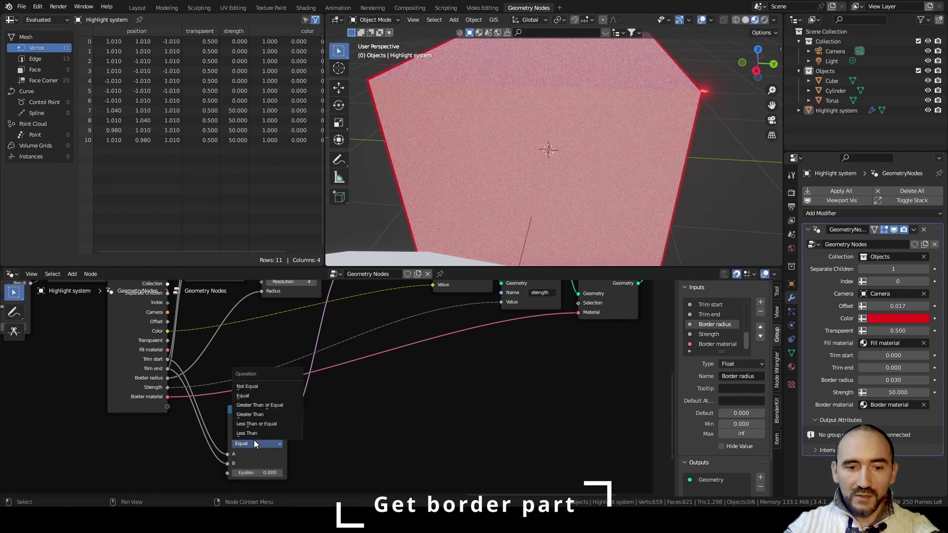
click(267, 387)
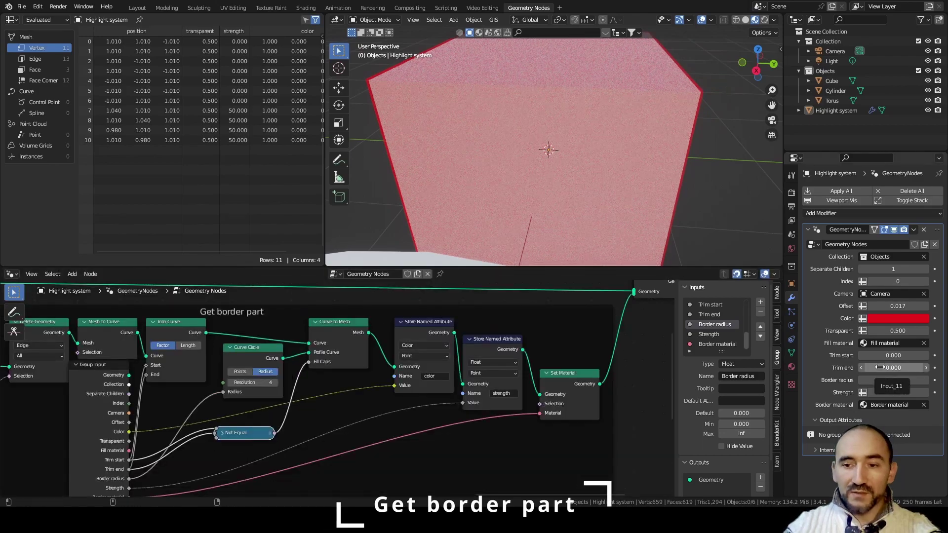
drag(894, 368, 908, 368)
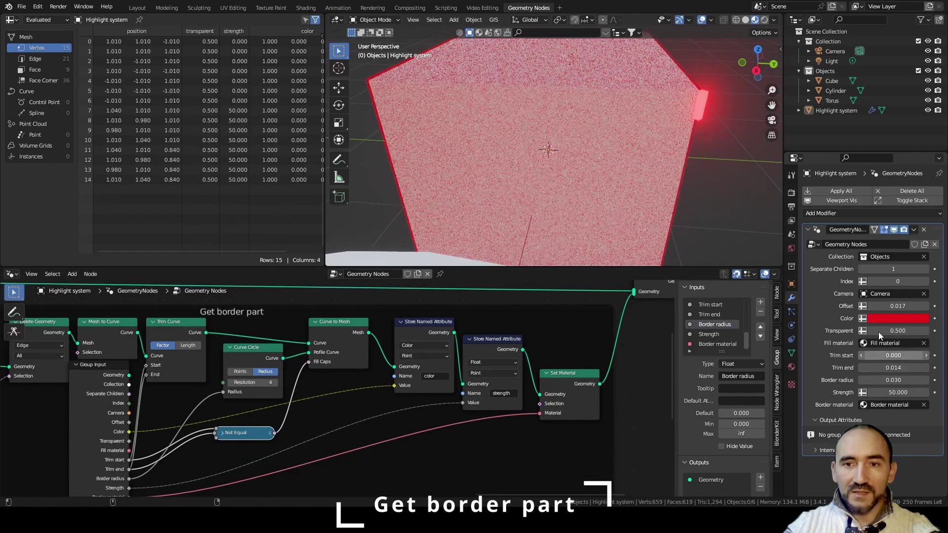
scroll(627, 195, down, 6)
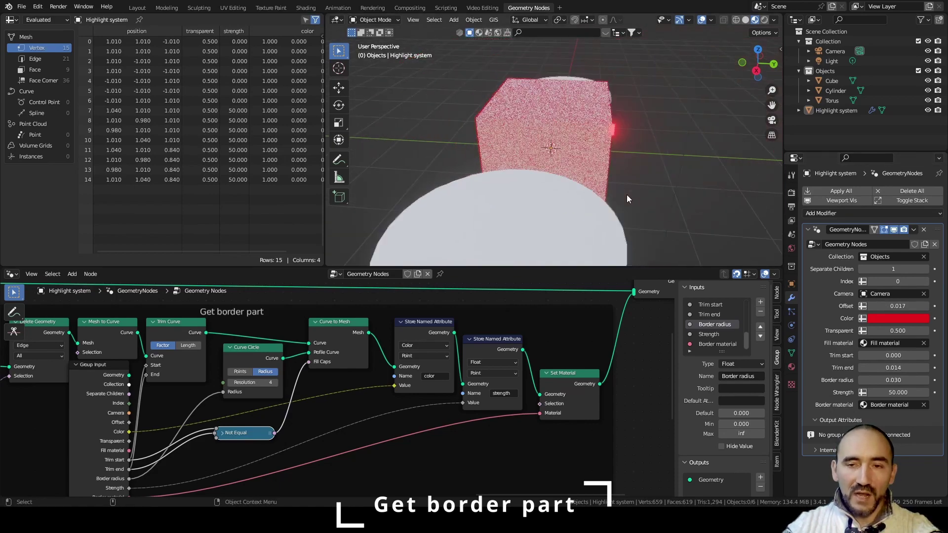
drag(893, 368, 919, 368)
Move the Group Output node far away from the Join Geometry node to free space between them
middle_drag(363, 395, 250, 387)
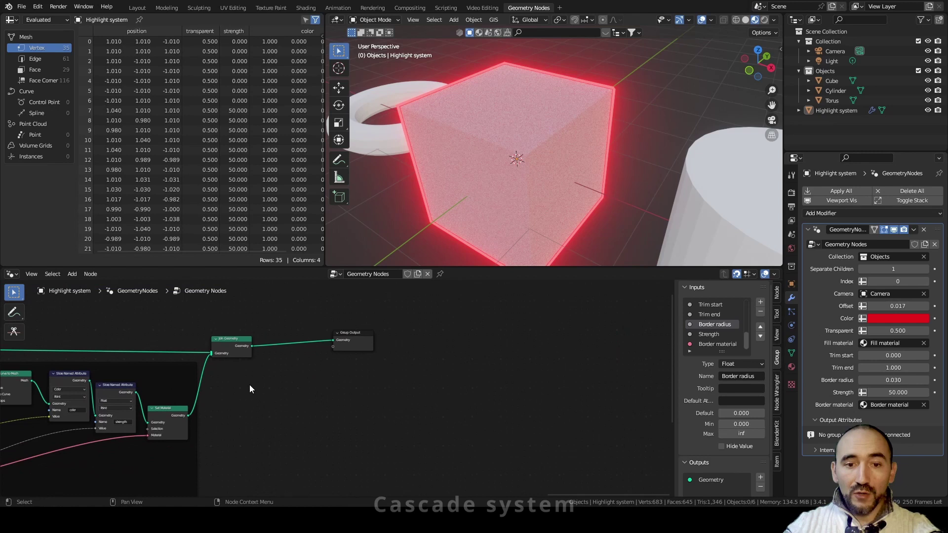
scroll(328, 386, up, 3)
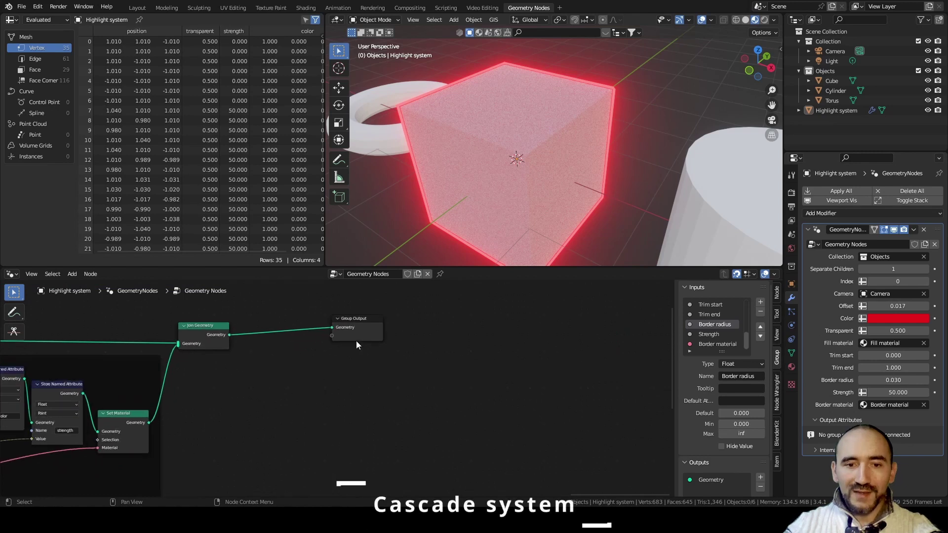
drag(365, 330, 644, 334)
scroll(286, 411, up, 2)
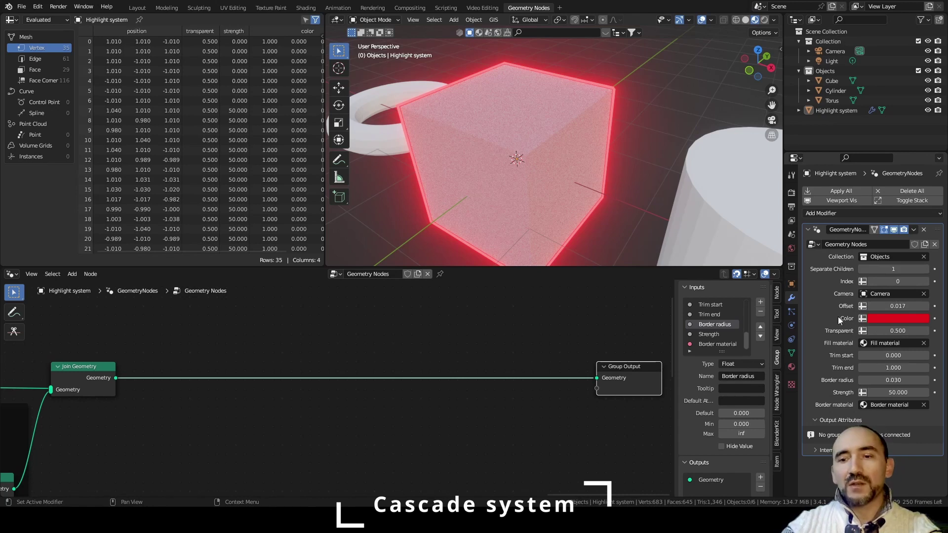
Rename the node group as Highlight system node and save the file
click(867, 245)
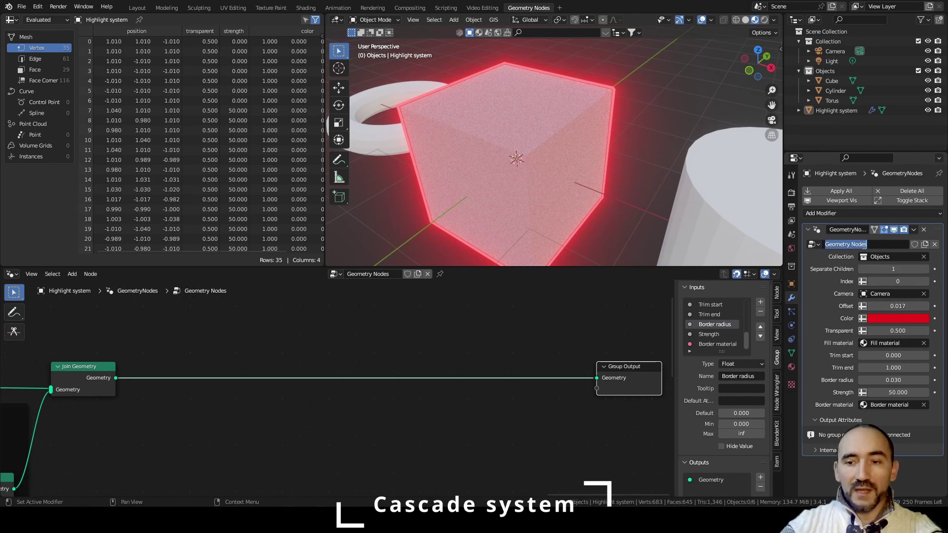
text(Highlig)
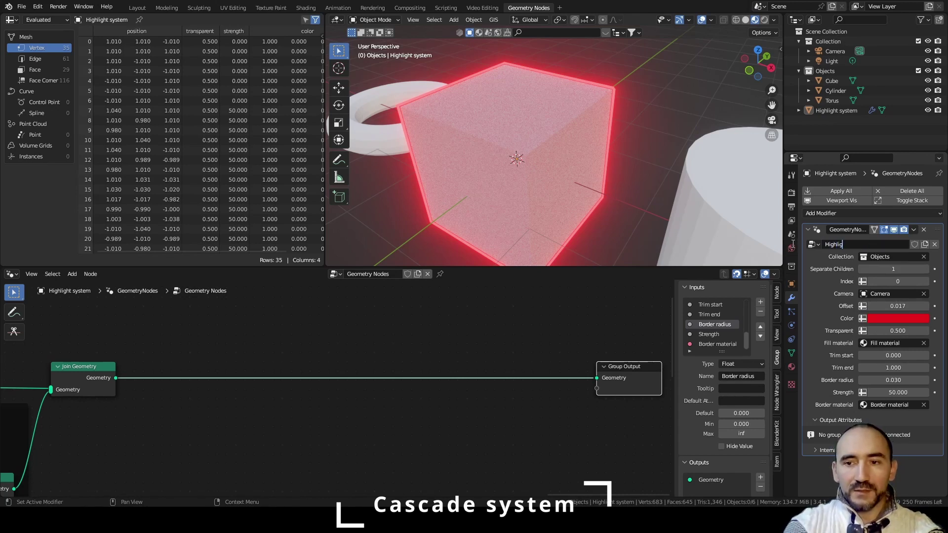
text(ht system node)
key(Return)
key(ctrl+s)
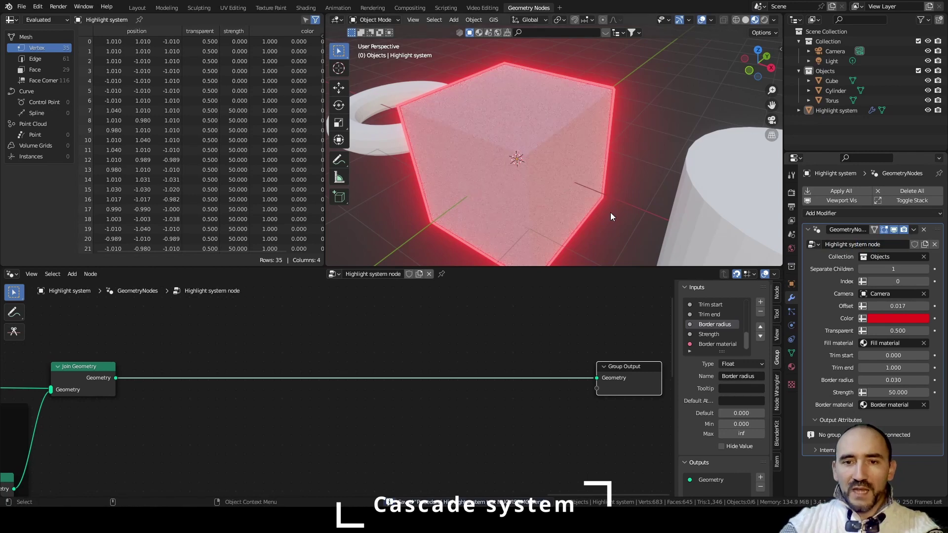
Duplicate the Highlight system's Geometry Nodes modifier and set the copy's Index to 1
scroll(567, 146, down, 5)
middle_drag(567, 146, 589, 165)
scroll(590, 173, up, 2)
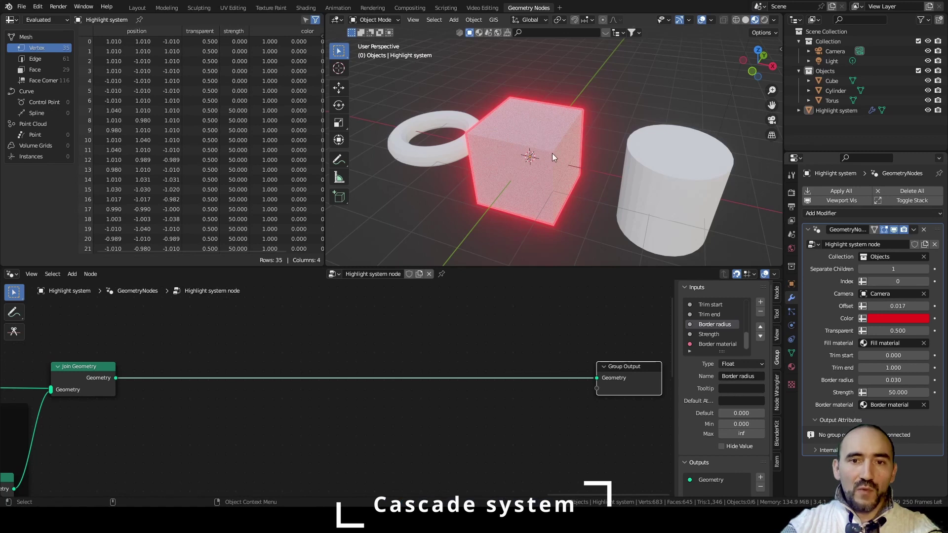
click(536, 142)
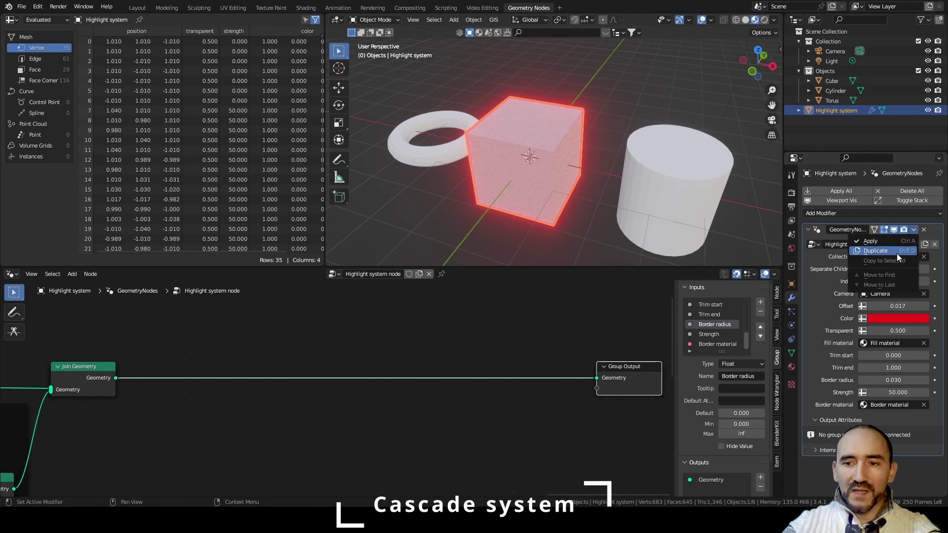
click(896, 252)
scroll(891, 352, down, 5)
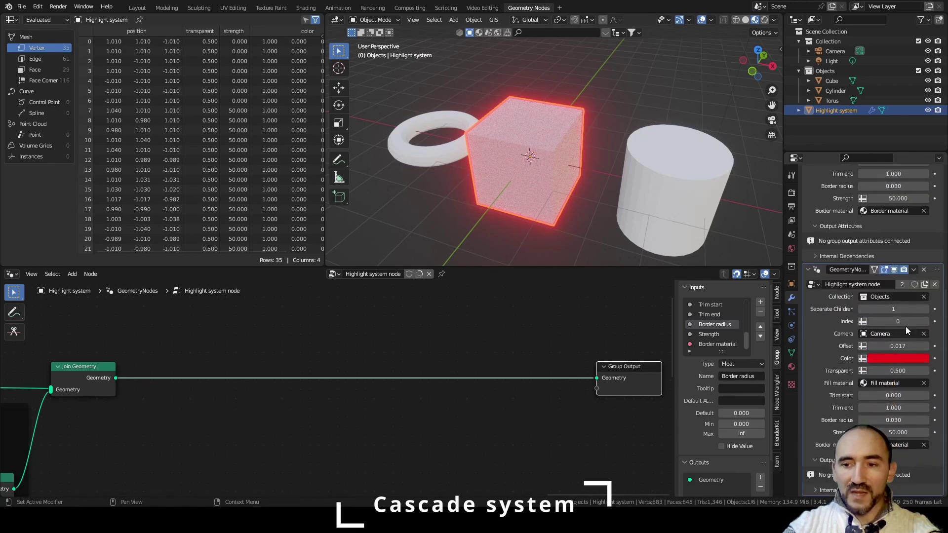
click(925, 322)
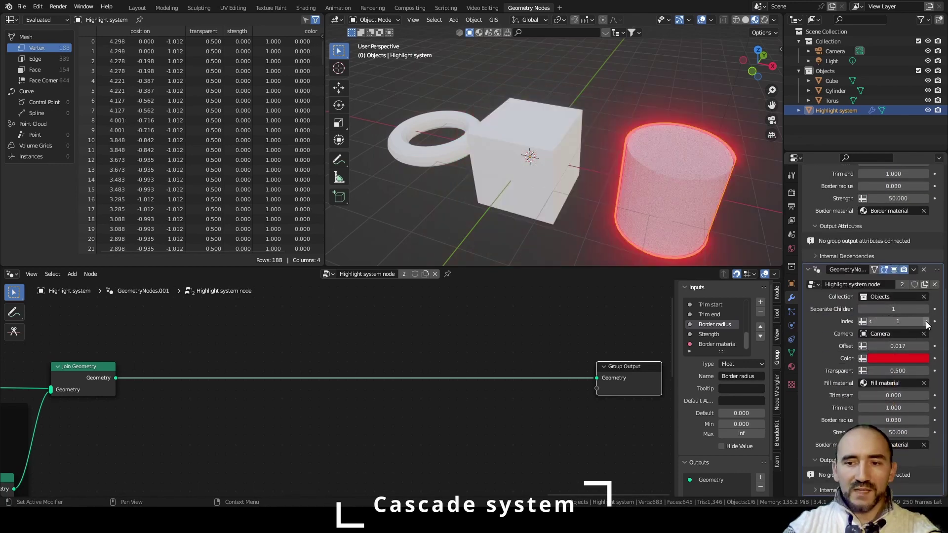
Reselect the Highlight system object and move the Group Output node somewhat closer to Join Geometry
middle_drag(674, 186, 651, 168)
scroll(651, 168, up, 2)
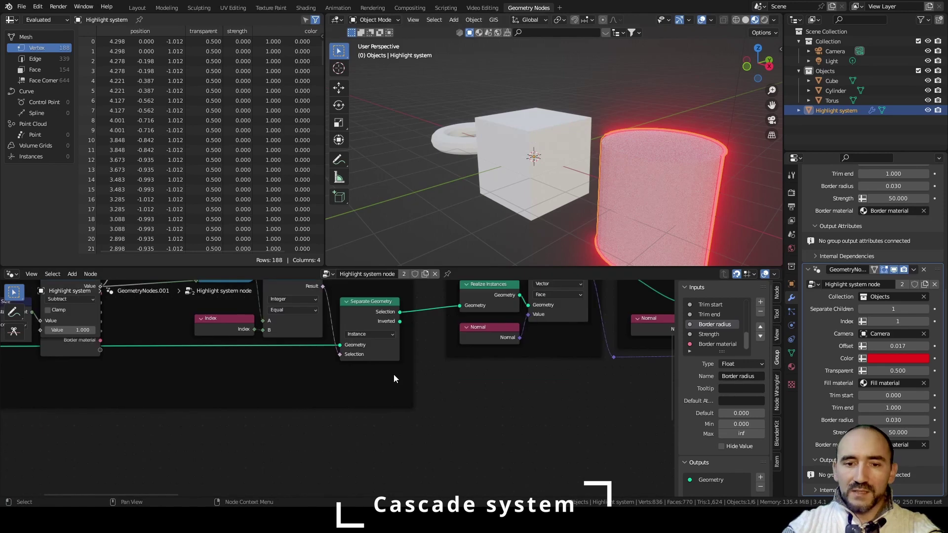
scroll(405, 372, down, 6)
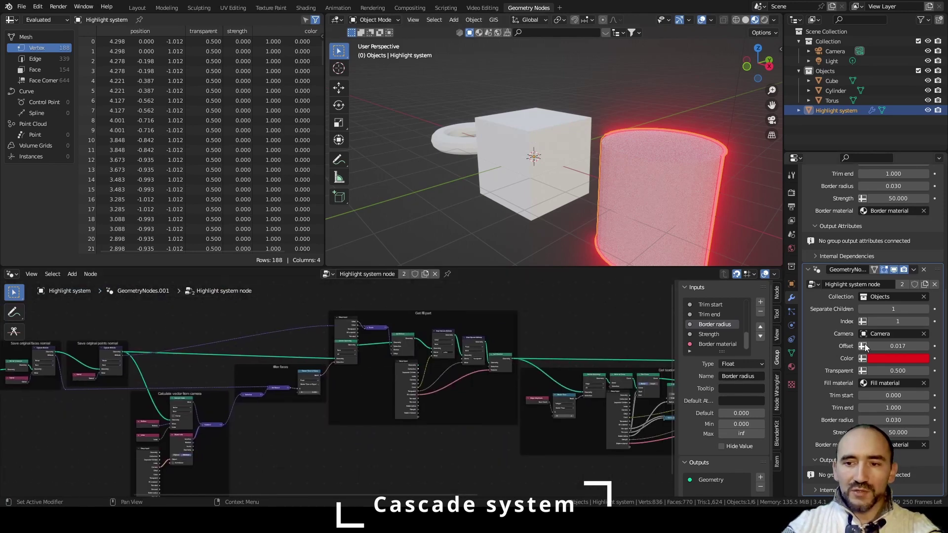
scroll(865, 343, up, 5)
scroll(866, 344, up, 4)
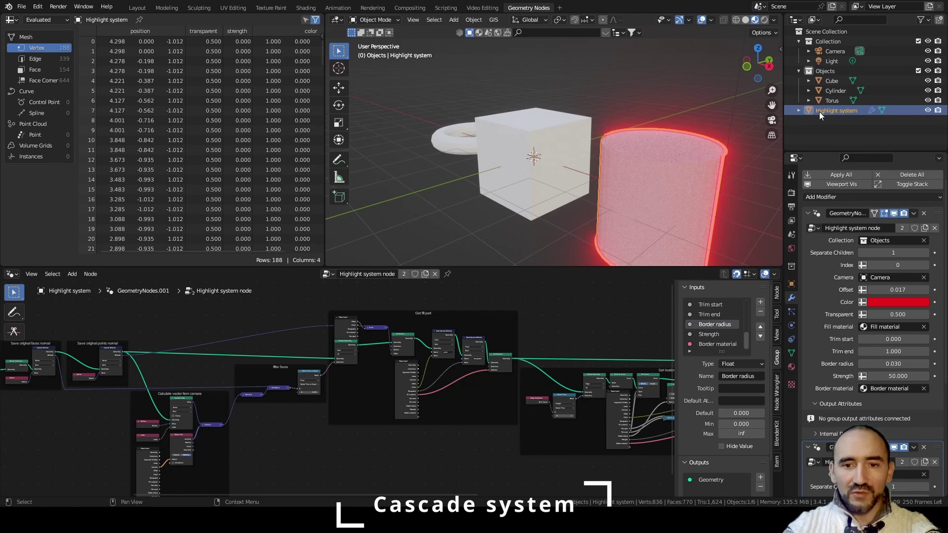
click(558, 173)
click(840, 110)
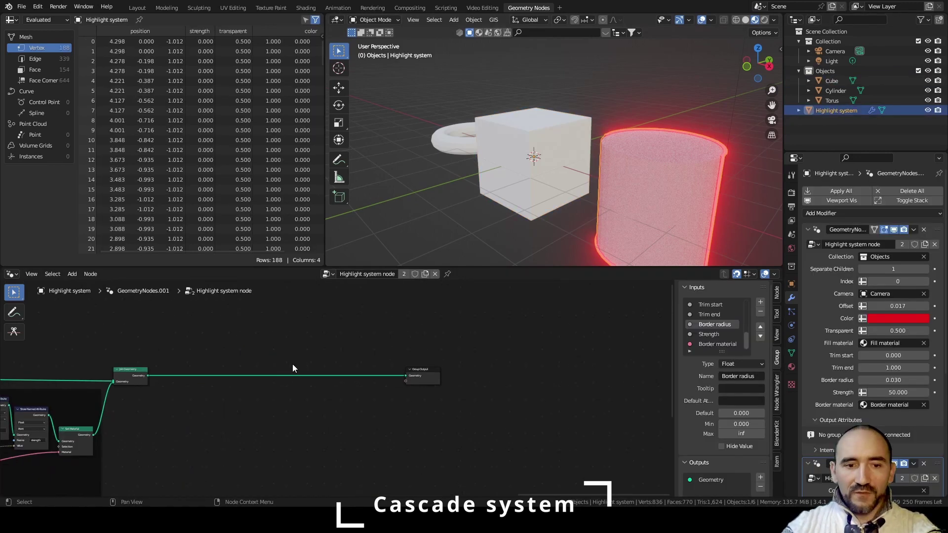
scroll(293, 364, up, 8)
middle_drag(260, 372, 423, 398)
drag(636, 380, 514, 380)
Add a Group Input and a second Join Geometry before Group Output, and connect the input's Geometry to that join
click(315, 351)
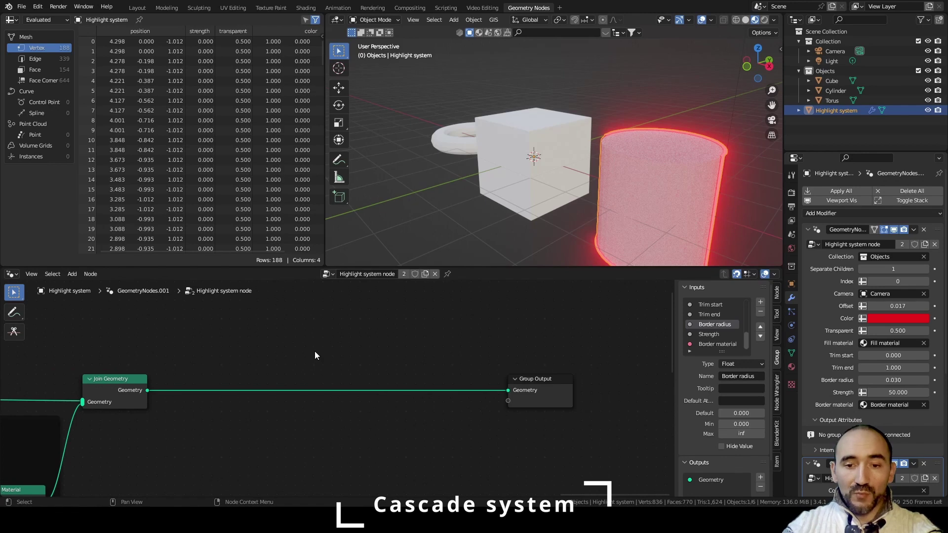
key(shift+a)
text(group in)
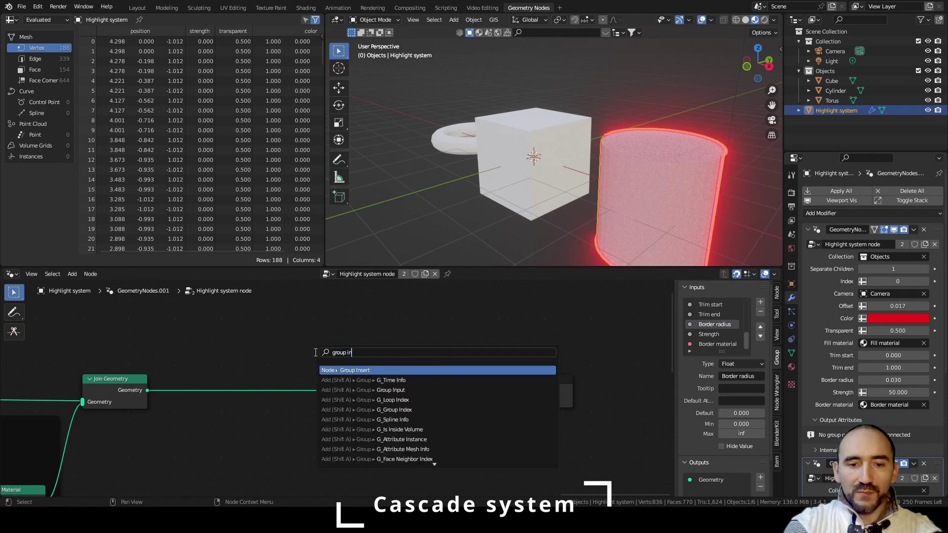
key(Return)
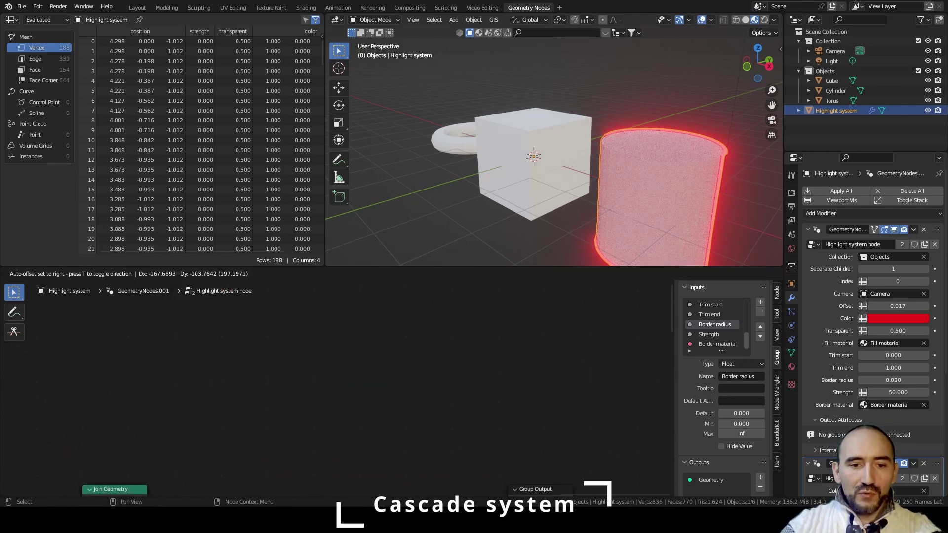
middle_drag(326, 407, 331, 387)
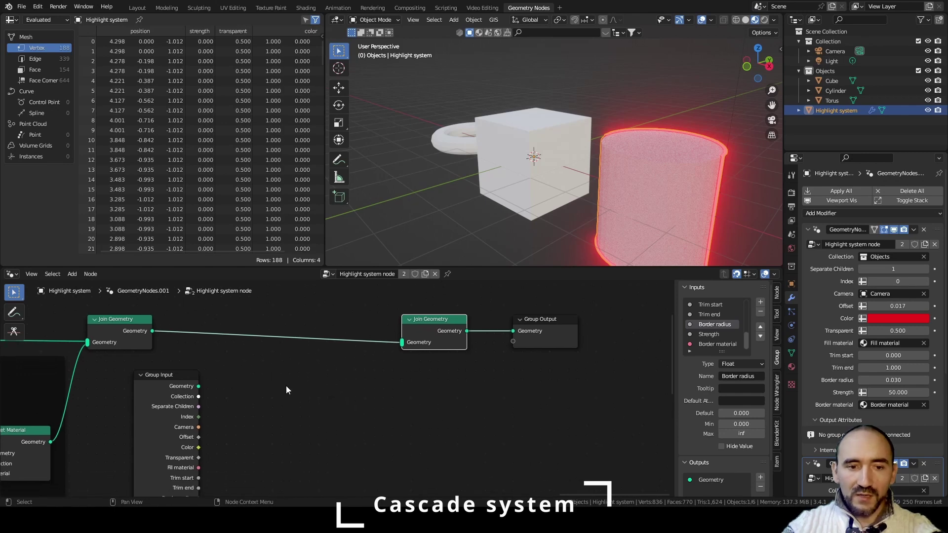
drag(198, 387, 401, 343)
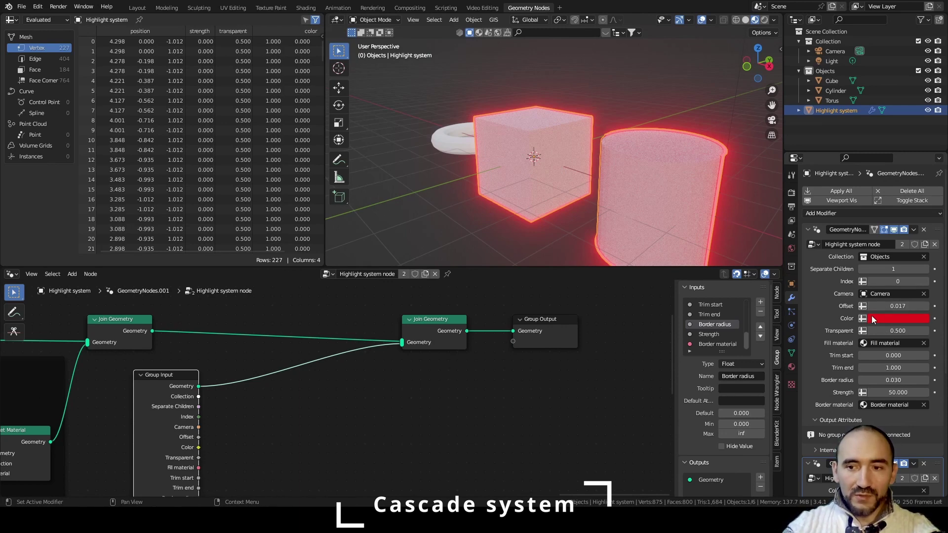
Set the duplicated modifier's Color to blue, then deselect the Highlight system object
scroll(858, 267, down, 9)
scroll(861, 311, down, 1)
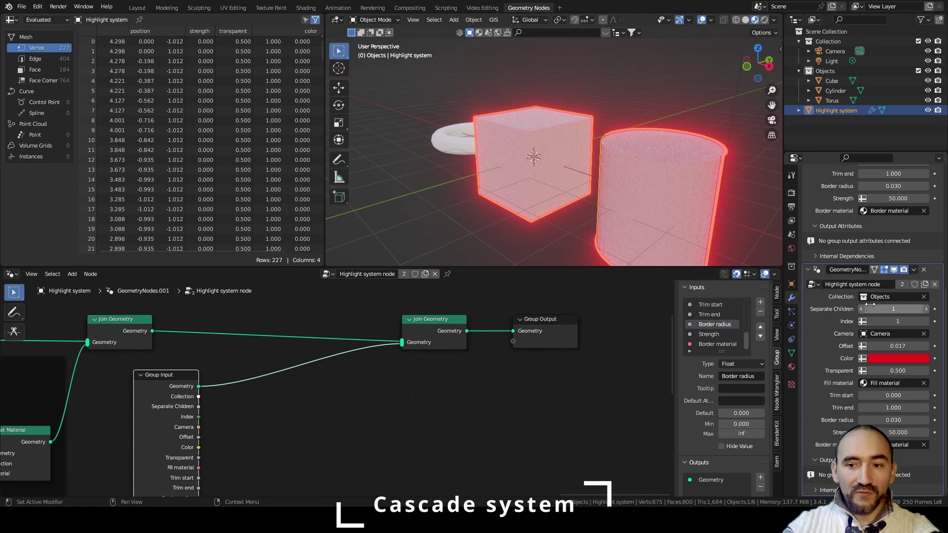
click(896, 358)
click(908, 234)
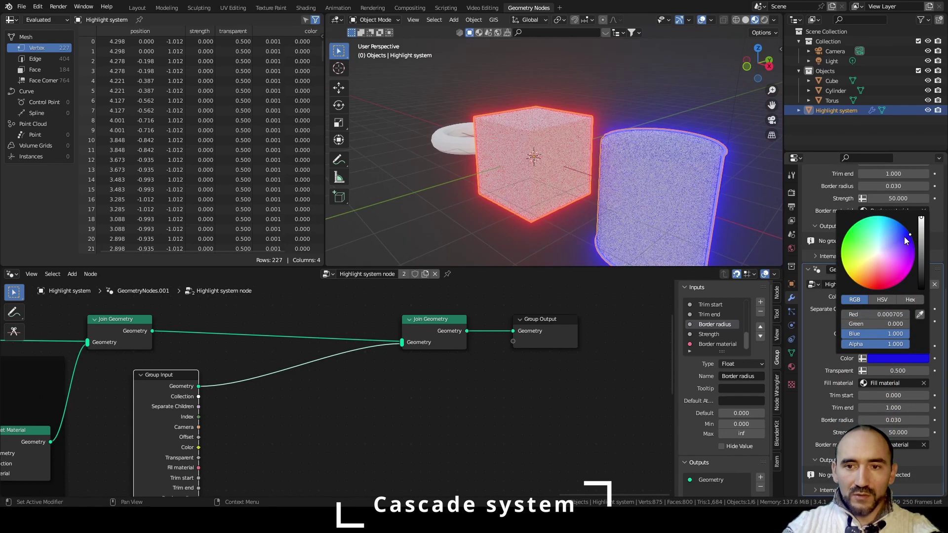
click(752, 188)
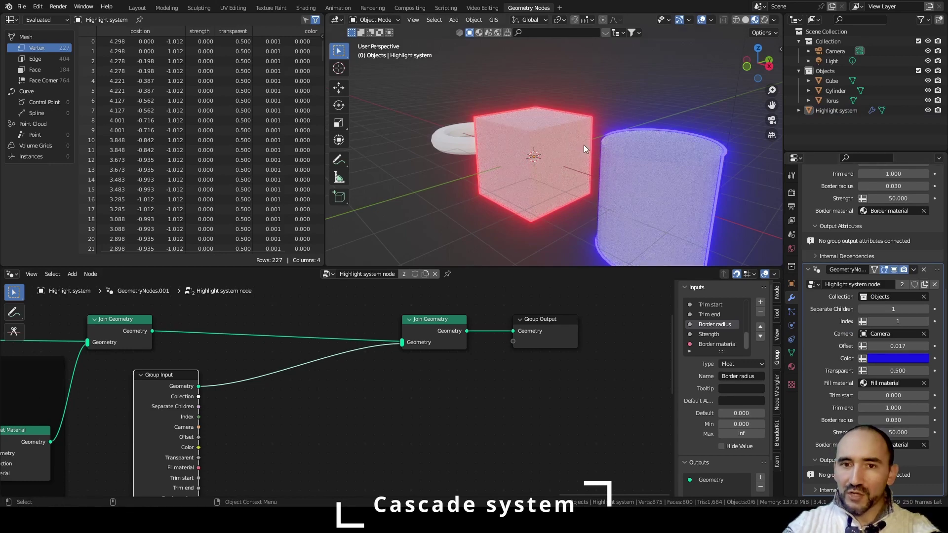
Switch the viewport to wireframe display and select the Highlight system object around the cube
key(shift+z)
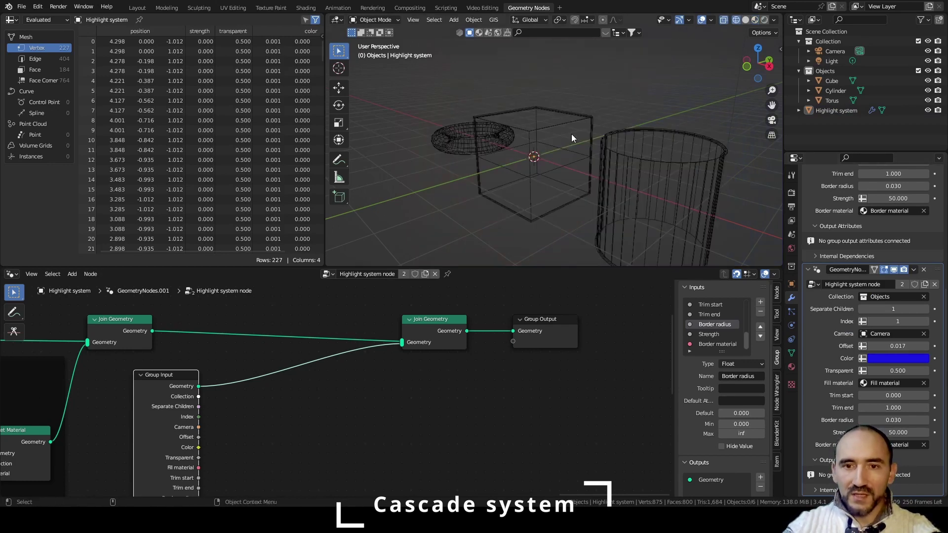
scroll(571, 134, up, 4)
click(569, 151)
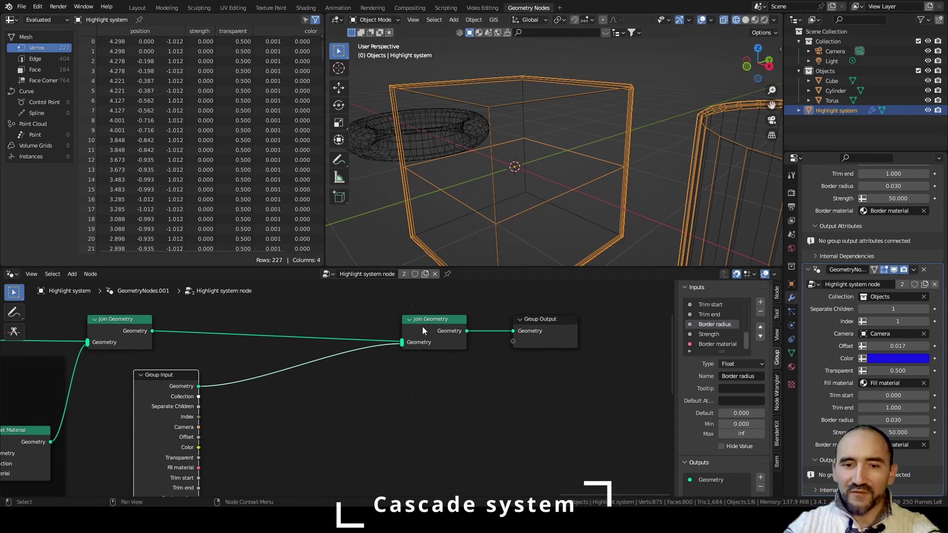
Shift the second Join Geometry and the Group Output nodes farther along the chain to make room
drag(422, 330, 450, 321)
drag(546, 323, 620, 314)
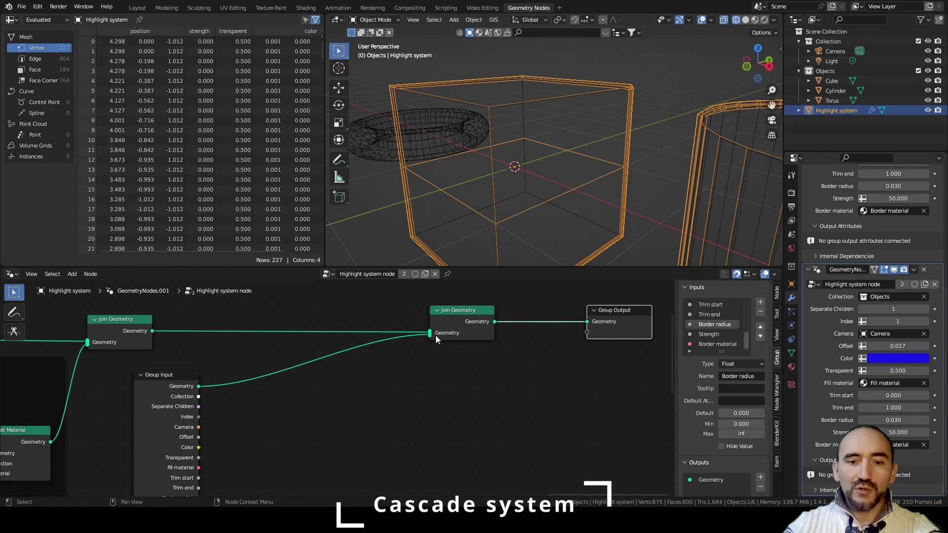
click(376, 381)
Insert a Store Named Attribute node on the link between the two Join Geometry nodes
middle_drag(371, 389, 455, 459)
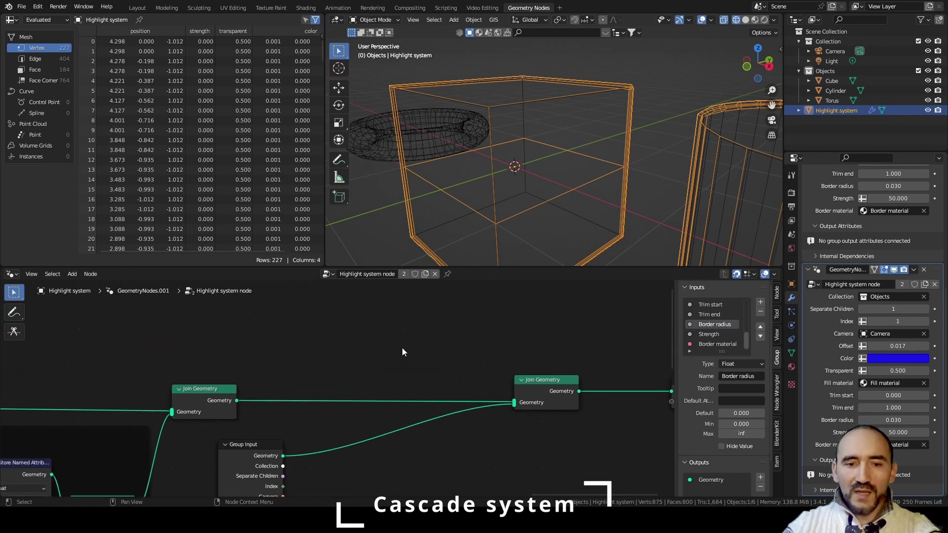
middle_drag(405, 363, 301, 375)
key(shift+a)
text(store)
key(Return)
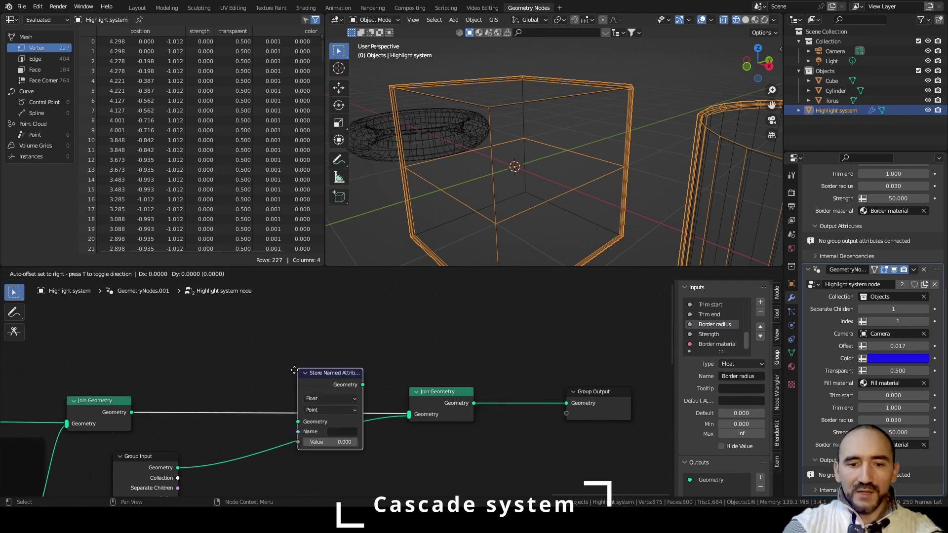
click(156, 363)
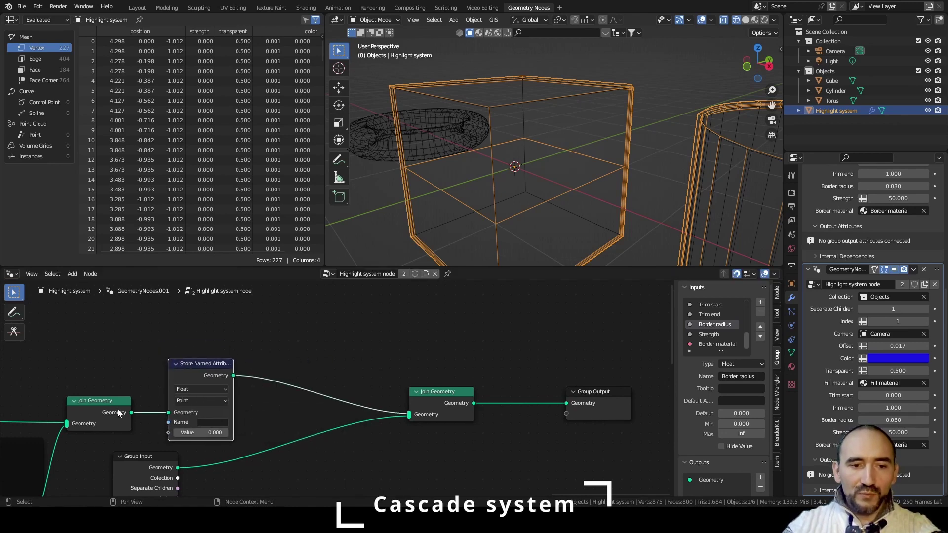
Set the data type of the new Store Named Attribute node to Boolean
middle_drag(117, 409, 410, 377)
scroll(244, 395, down, 4)
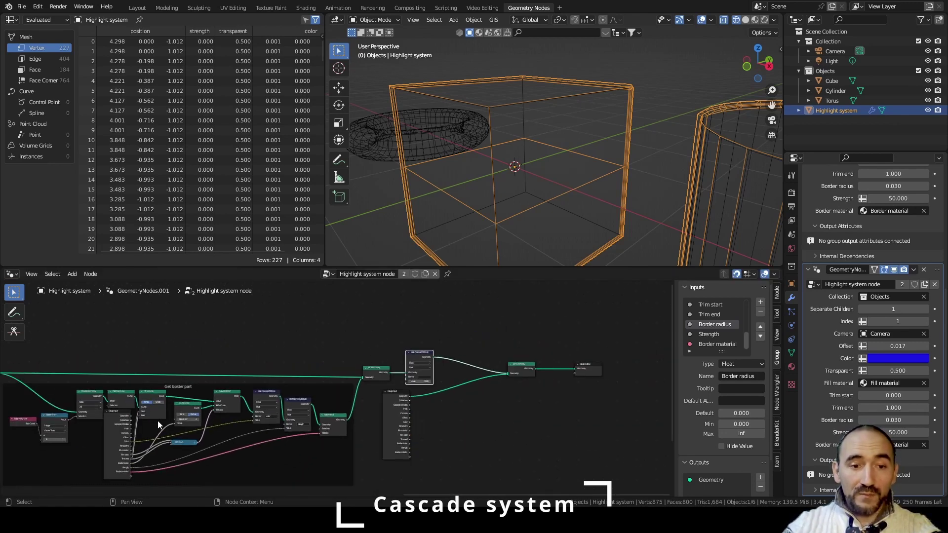
scroll(391, 360, up, 5)
middle_drag(391, 360, 241, 365)
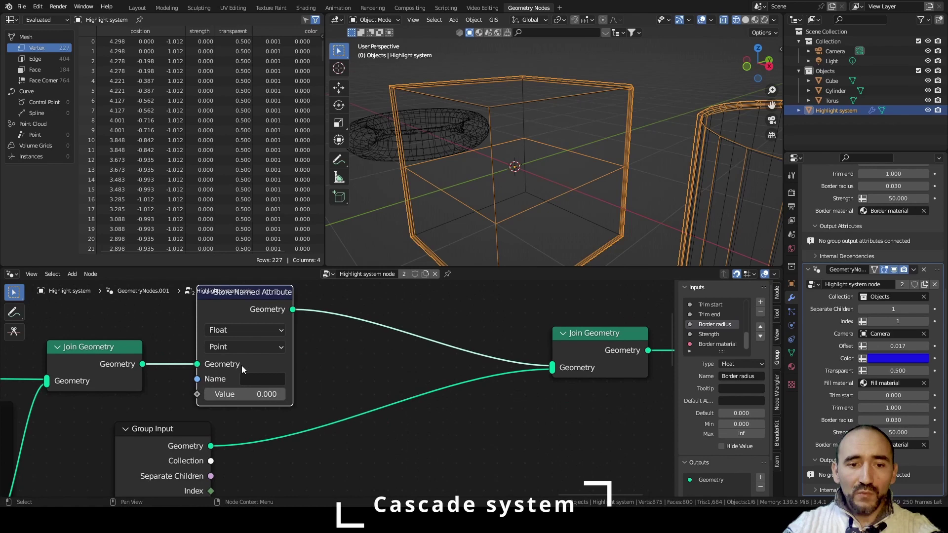
click(245, 327)
click(241, 421)
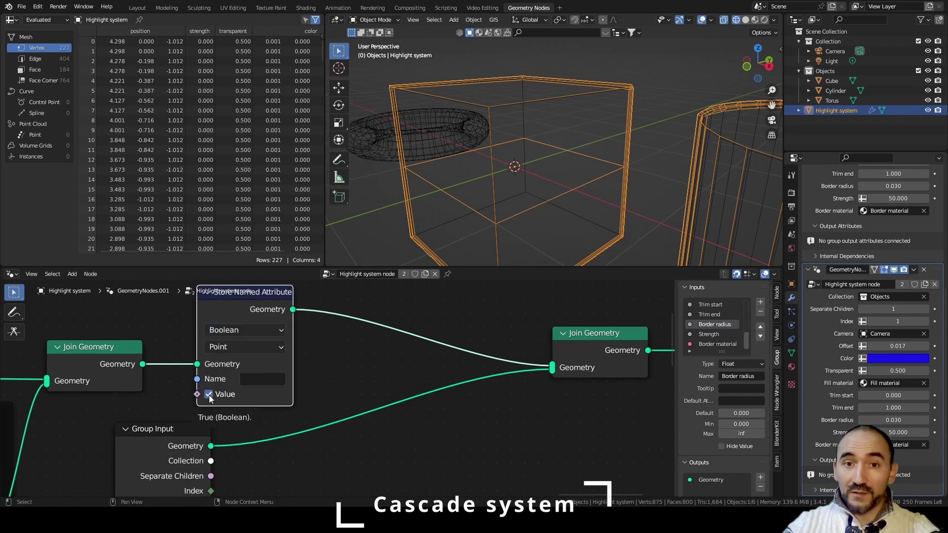
Name the attribute in the new Store Named Attribute node "highlight"
click(253, 381)
text(highlight)
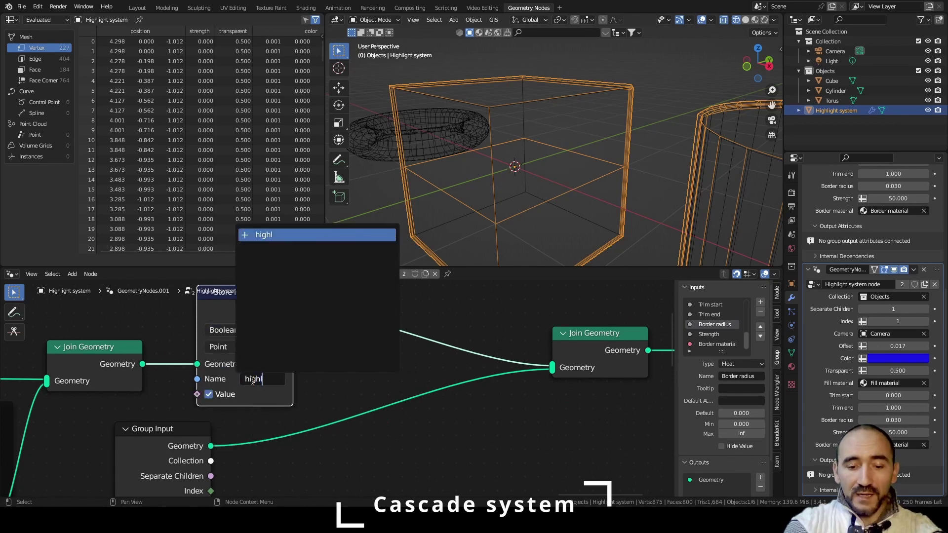
key(Return)
Add a Named Attribute node beside the Group Input, reading the "highlight" attribute as Boolean
scroll(356, 330, down, 2)
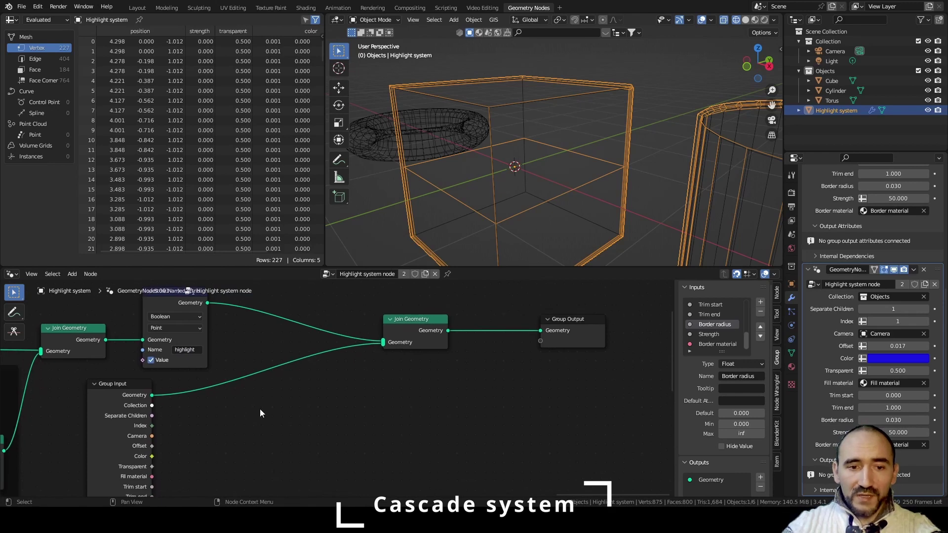
scroll(261, 410, up, 1)
key(shift+a)
text(named)
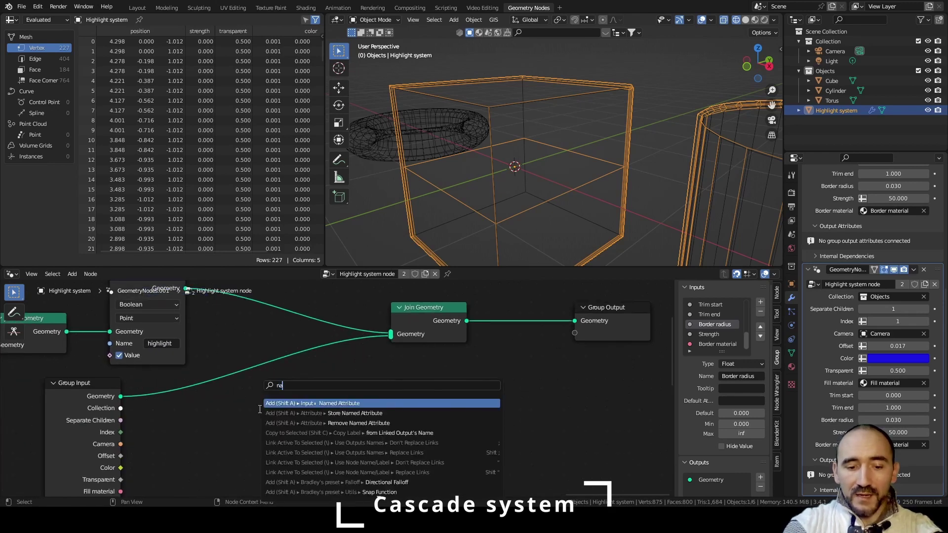
key(Return)
click(217, 408)
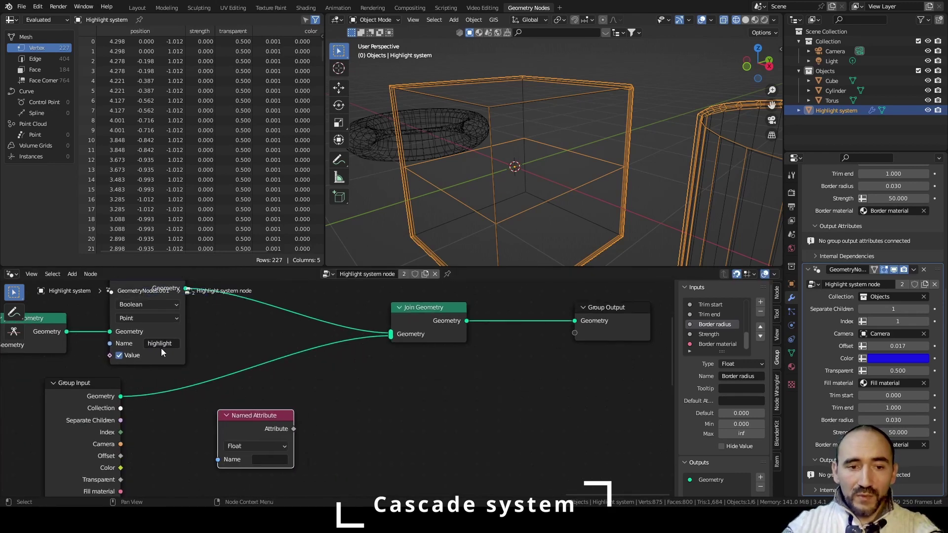
click(260, 460)
click(286, 419)
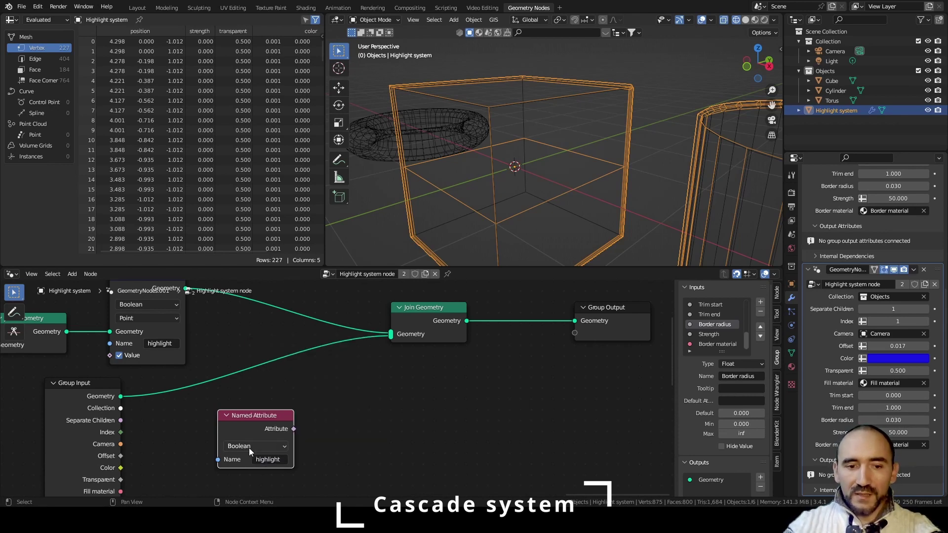
drag(257, 430, 246, 420)
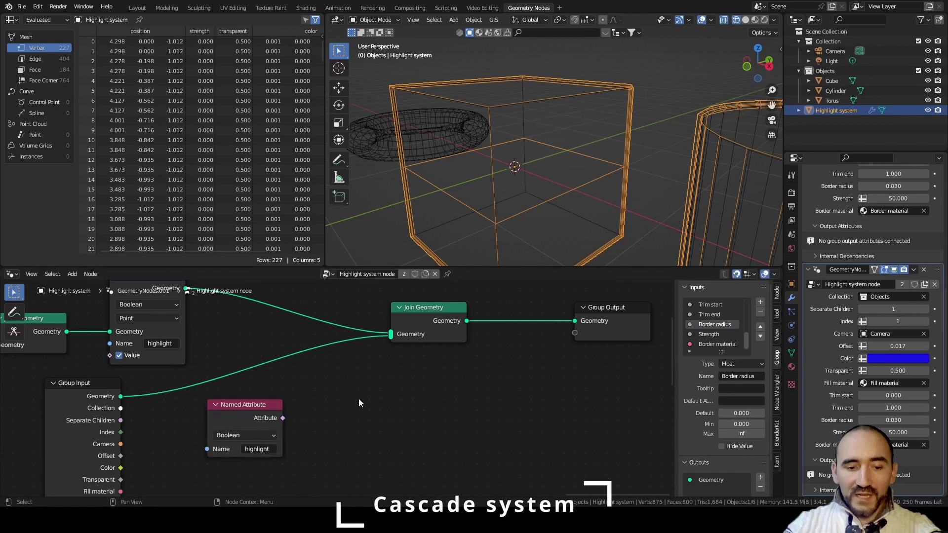
Insert a Delete Geometry node between the Group Input and the final Join Geometry, with the Named Attribute node clear of it
key(F3)
text(delete)
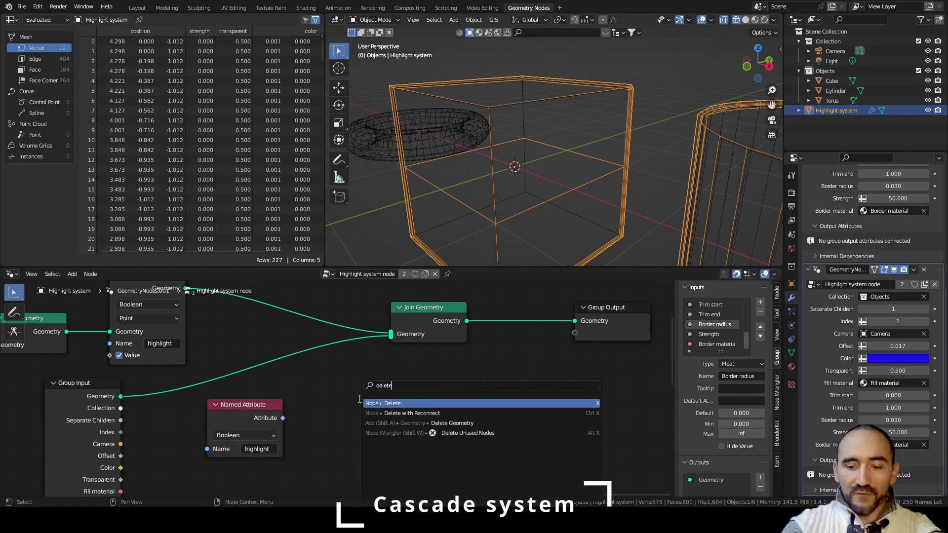
key(Down)
key(Down)
key(Return)
click(303, 352)
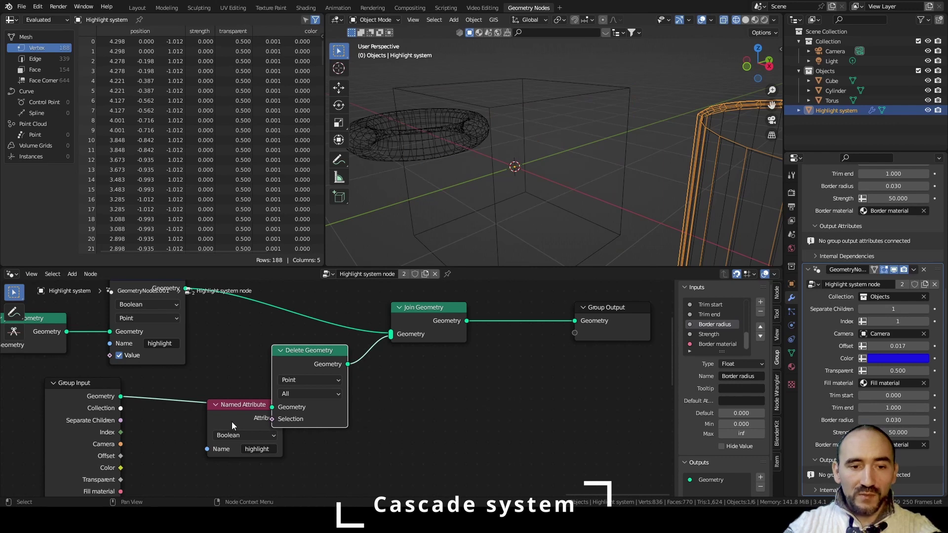
drag(232, 425, 167, 446)
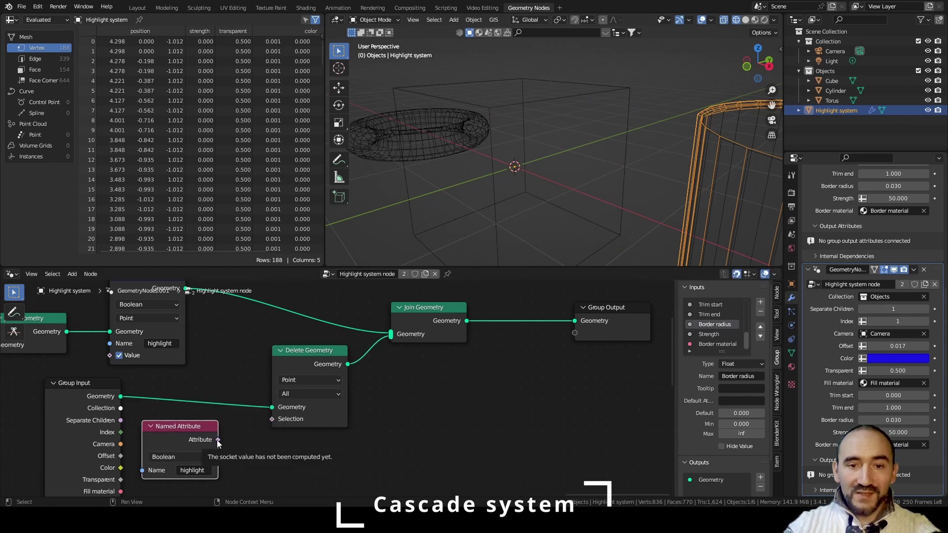
Route the Named Attribute through a Not node into the Delete Geometry selection, move the final Join Geometry farther along, and save the file
drag(217, 440, 252, 453)
text(not)
key(Return)
click(249, 429)
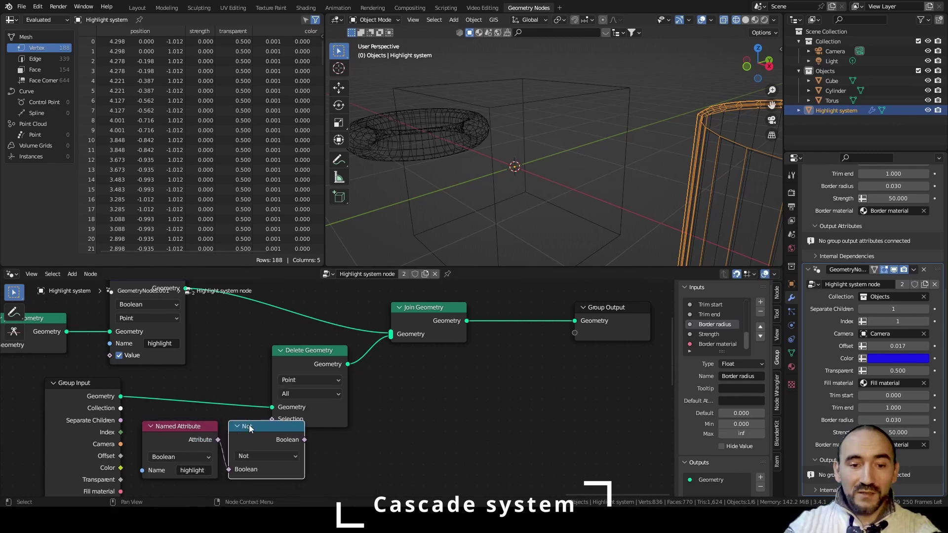
drag(304, 439, 314, 421)
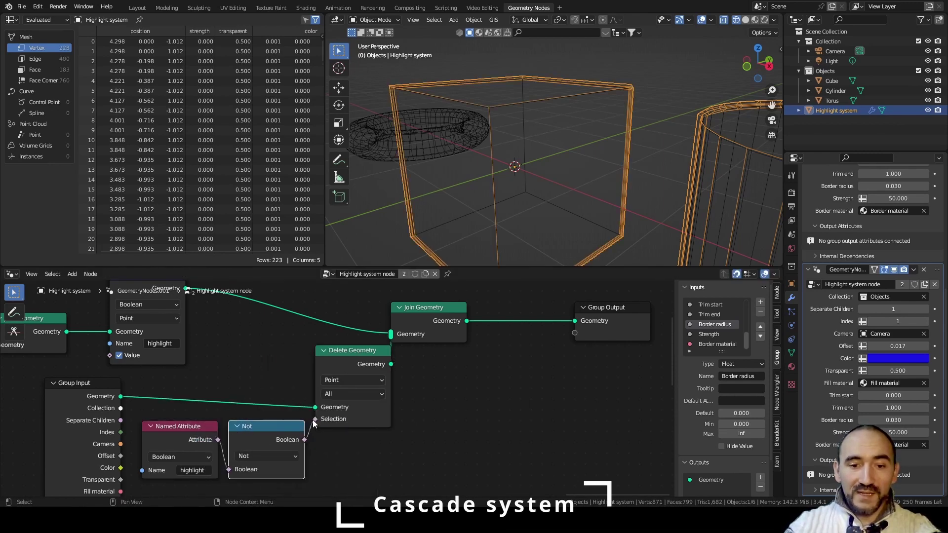
drag(428, 308, 503, 309)
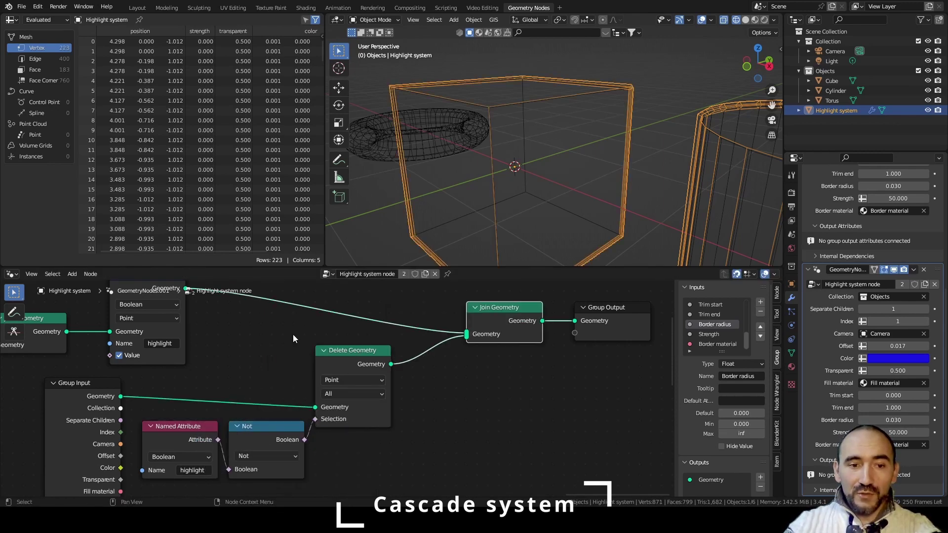
scroll(293, 334, down, 3)
key(ctrl+s)
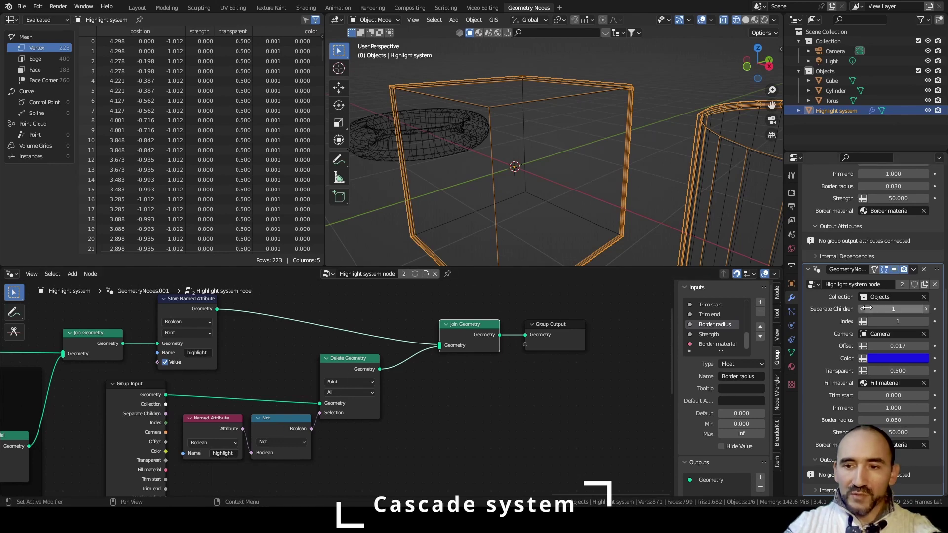
Review both Highlight system modifiers' settings and switch the viewport to Material Preview shading to see the highlighted cube and cylinder
scroll(873, 302, up, 10)
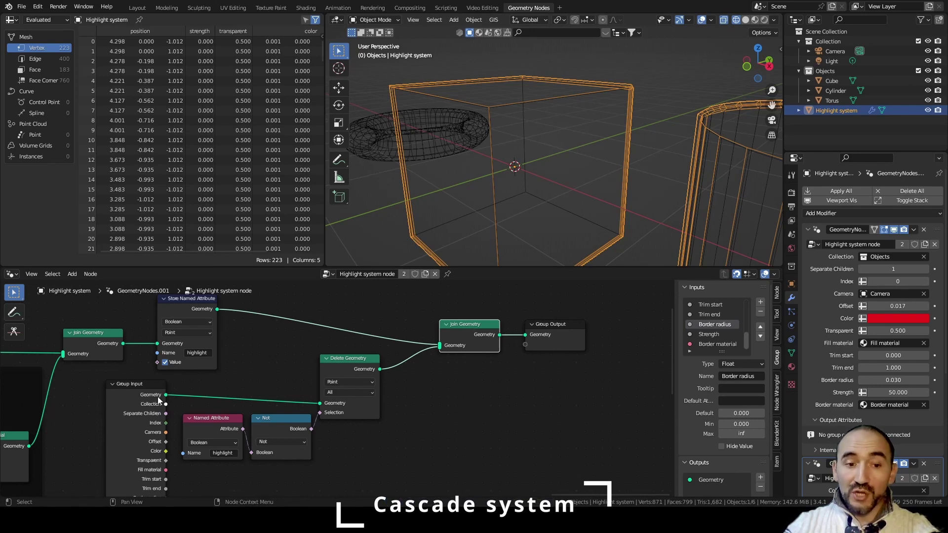
scroll(875, 329, down, 8)
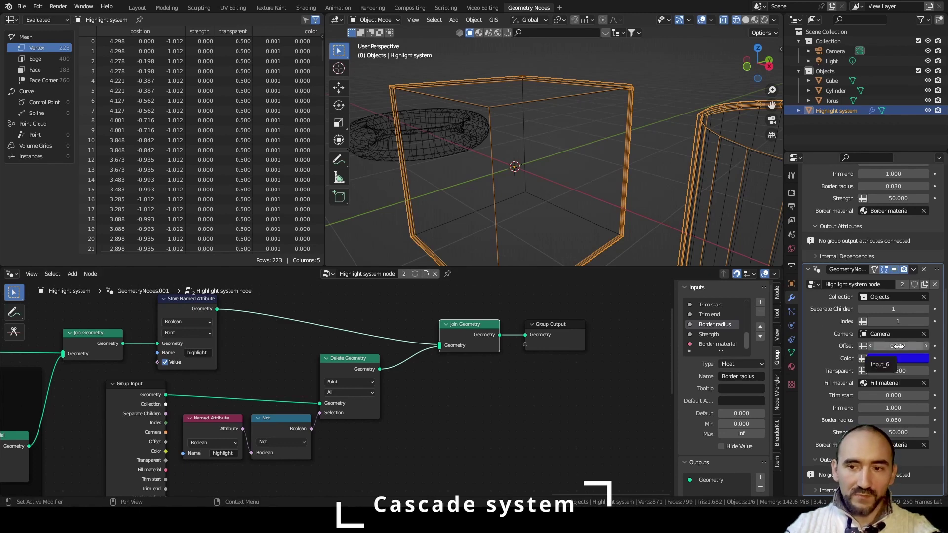
scroll(660, 124, down, 5)
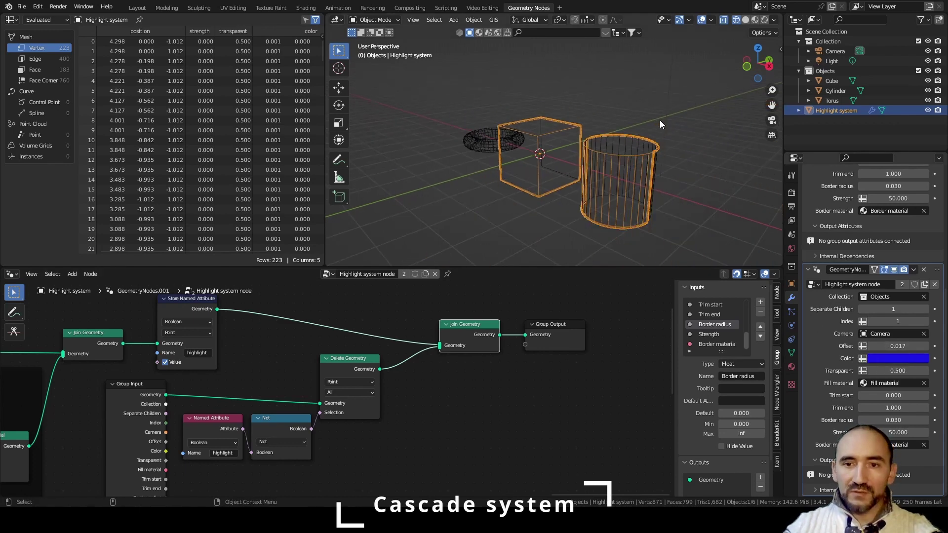
click(755, 20)
scroll(596, 135, up, 3)
scroll(813, 230, up, 5)
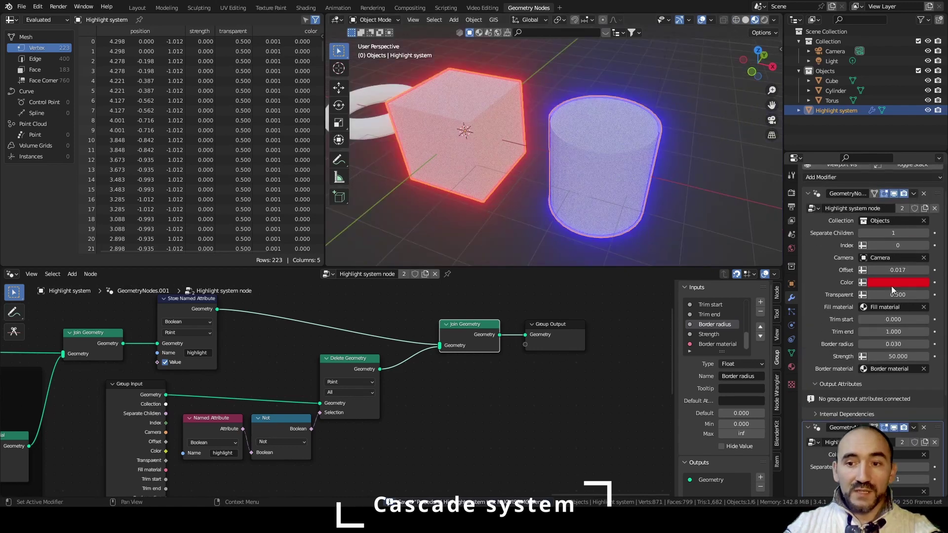
scroll(853, 281, down, 5)
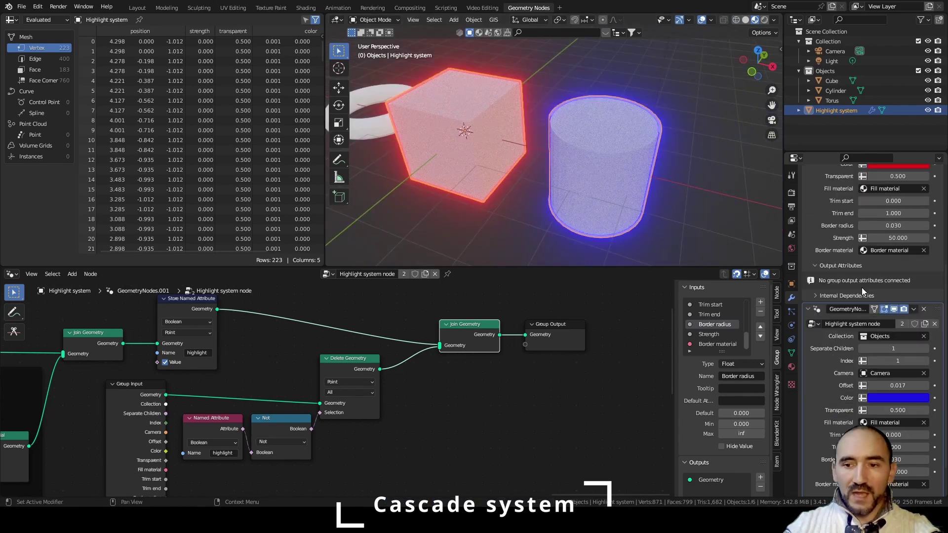
scroll(862, 292, down, 2)
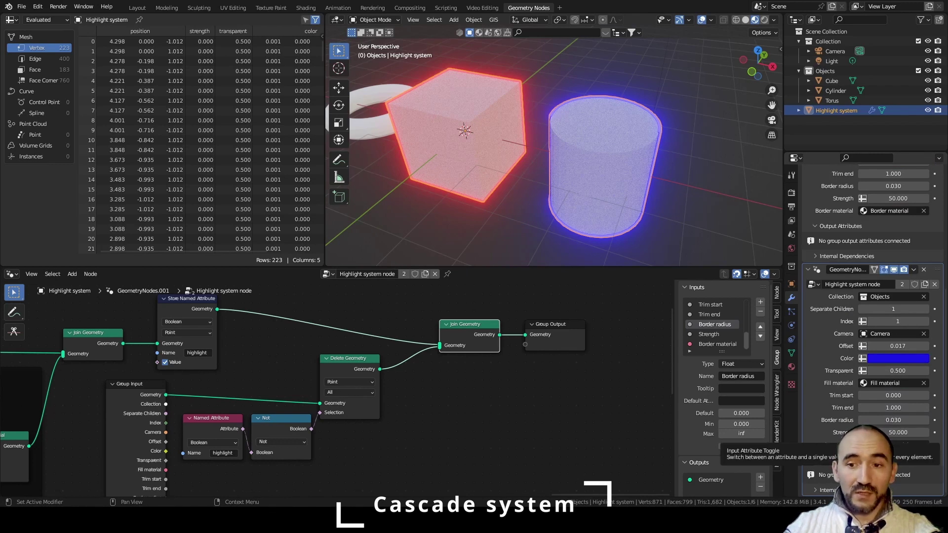
Set the blue highlight modifier's Trim end to 0.910 and its Separate Children to 0
mouse_move(896, 408)
mouse_down()
mouse_move(869, 408)
mouse_move(889, 408)
mouse_up()
middle_drag(733, 196, 639, 152)
scroll(639, 152, up, 4)
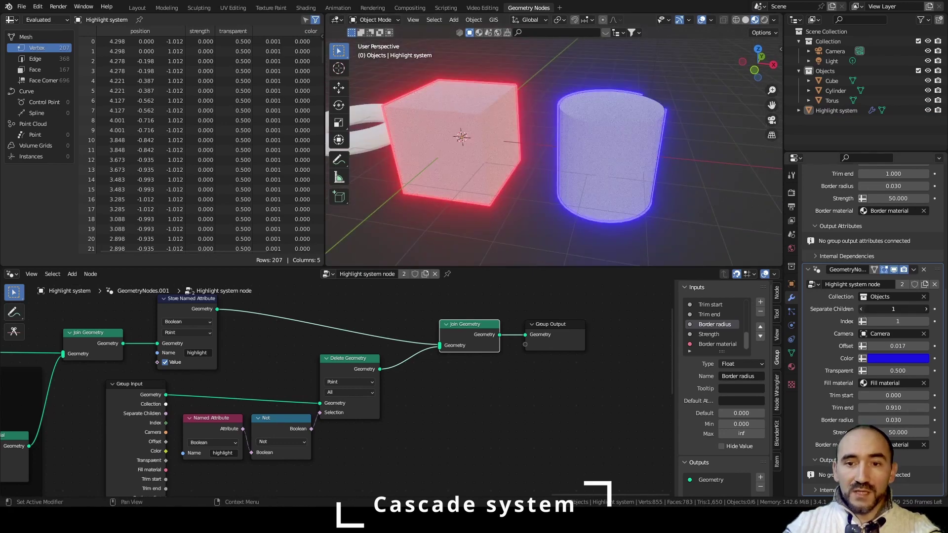
click(862, 309)
middle_drag(519, 141, 603, 124)
scroll(591, 146, up, 3)
scroll(592, 145, down, 3)
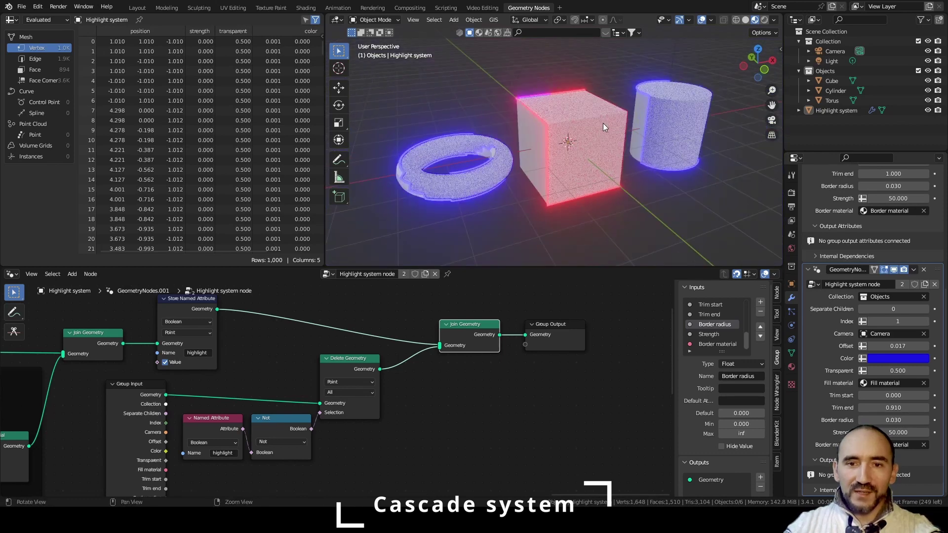
Set the red highlight modifier's Offset to 0.230 and inspect the border around the cube
scroll(603, 123, up, 2)
scroll(861, 266, up, 4)
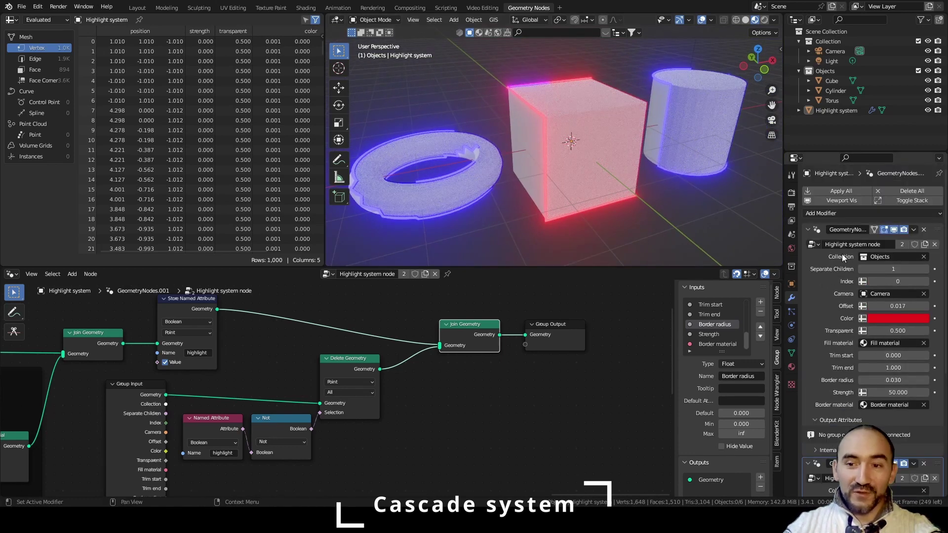
scroll(870, 316, down, 10)
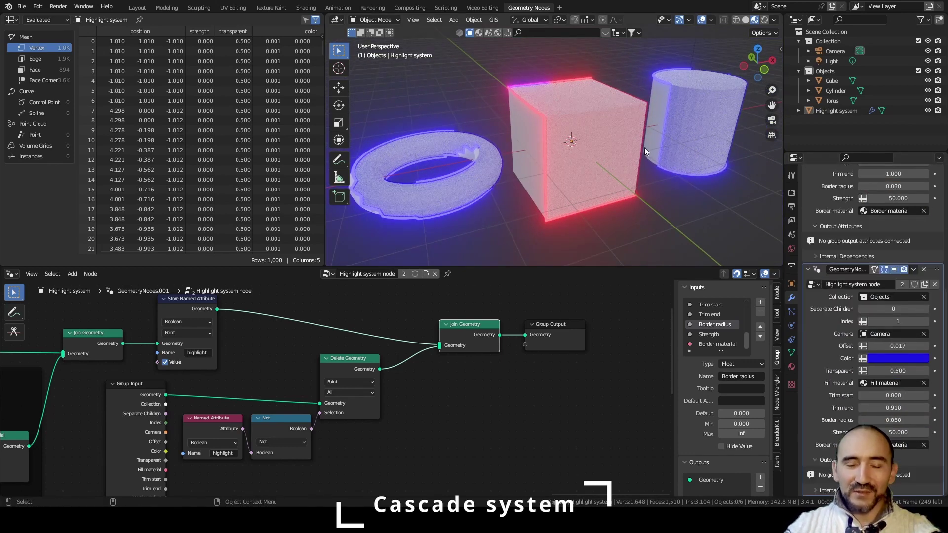
middle_drag(644, 147, 598, 153)
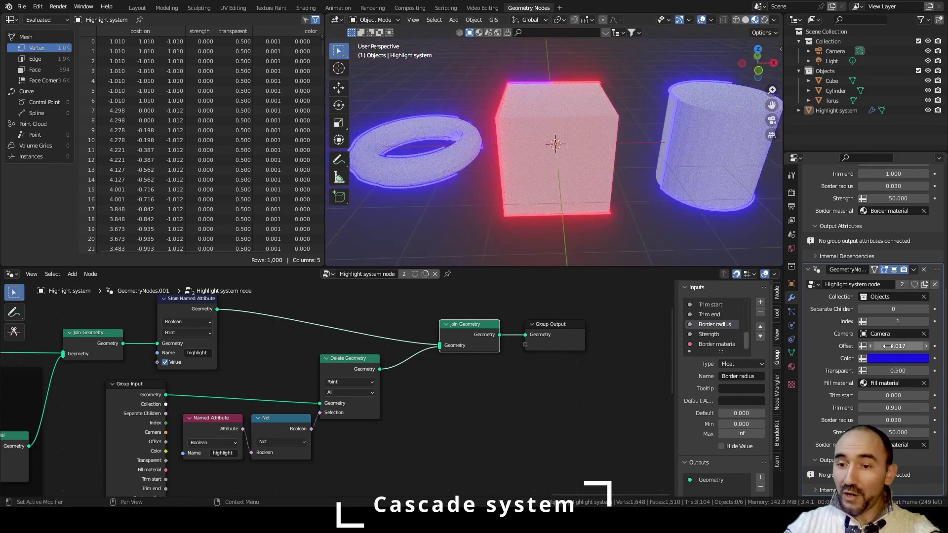
scroll(888, 346, up, 10)
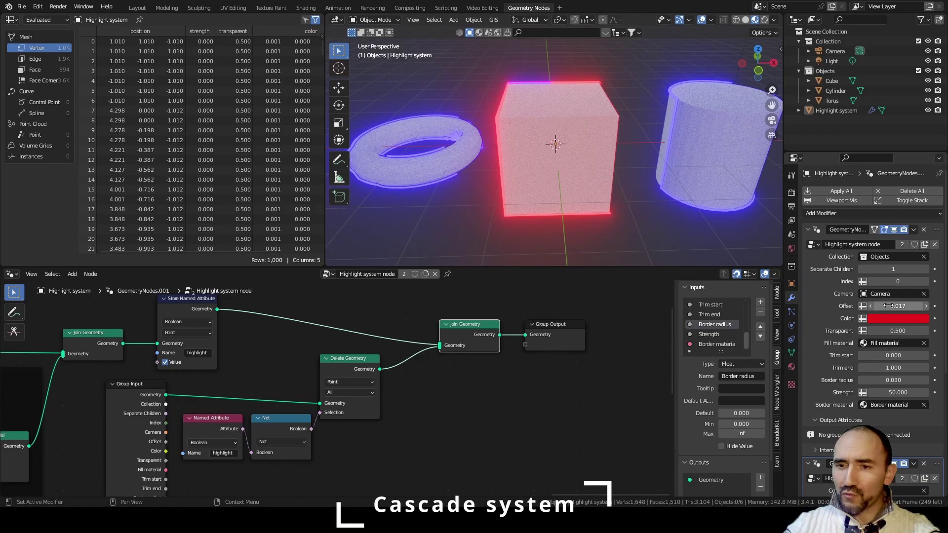
drag(898, 306, 923, 306)
middle_drag(629, 160, 686, 201)
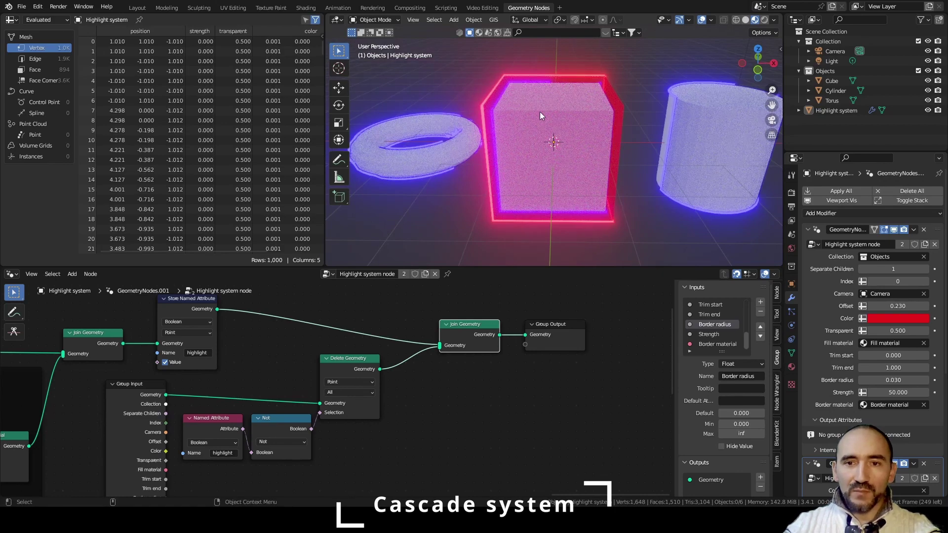
middle_drag(540, 113, 712, 221)
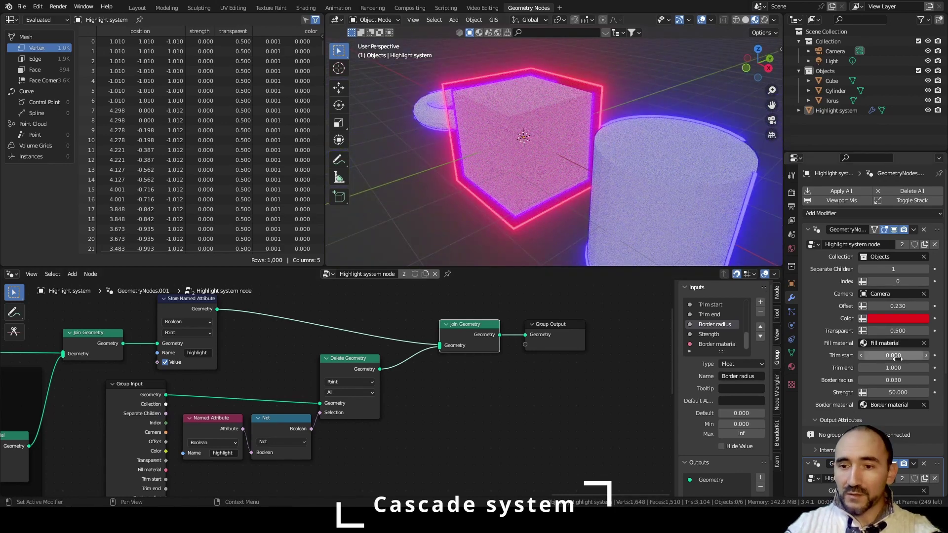
Set Trim end to 0.740 on the red highlight modifier and to 0.900 on the blue one
drag(894, 368, 879, 367)
middle_drag(503, 163, 556, 161)
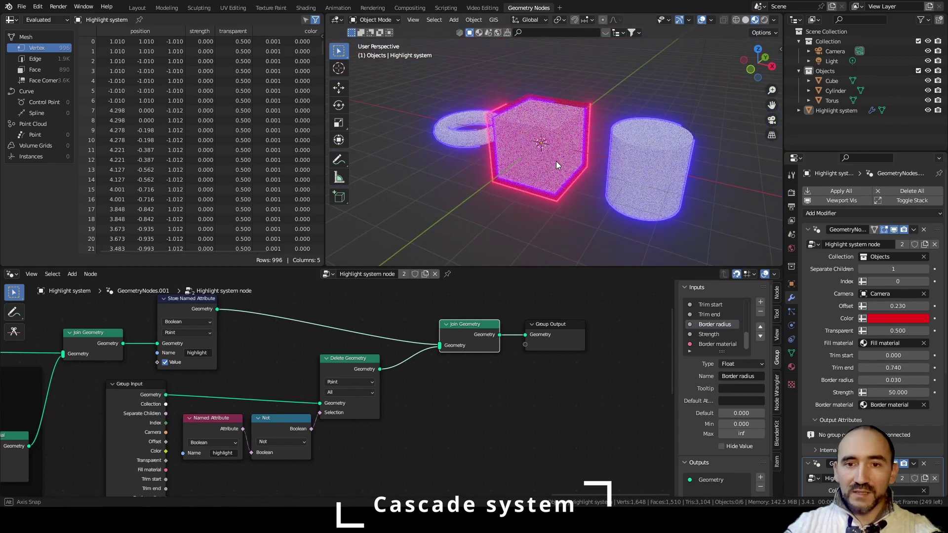
scroll(556, 161, up, 3)
scroll(888, 346, down, 8)
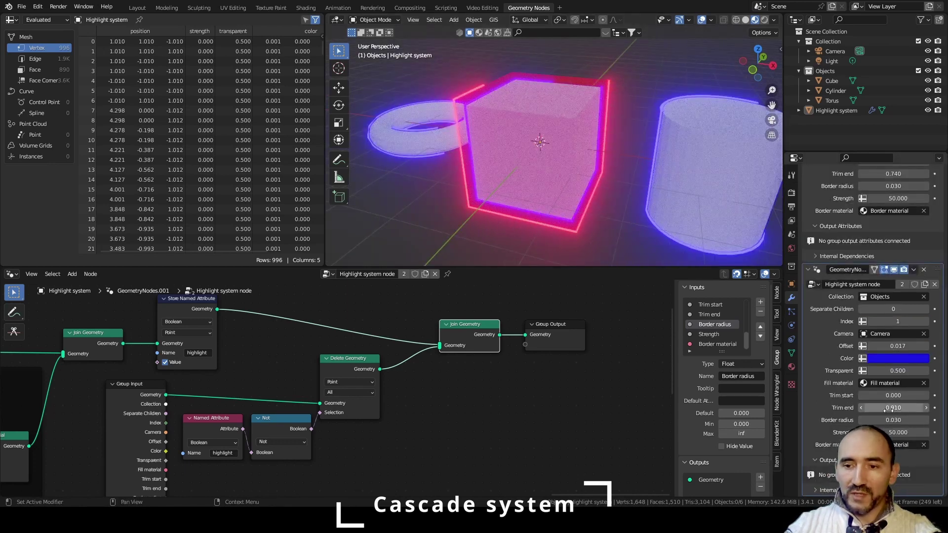
drag(894, 408, 884, 408)
scroll(645, 126, down, 3)
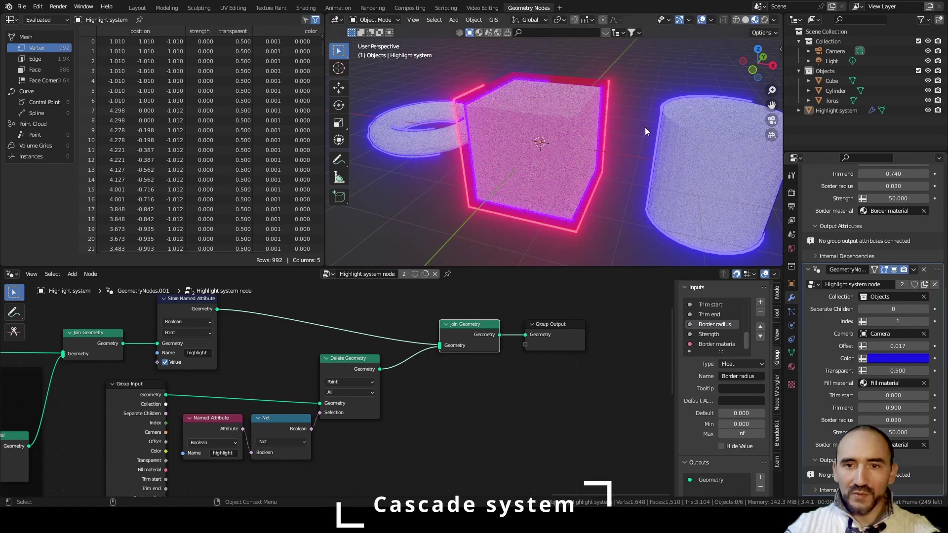
scroll(349, 390, down, 2)
Hide the unused sockets of the Group Input feeding Delete Geometry and move the node closer to it
middle_drag(239, 391, 349, 390)
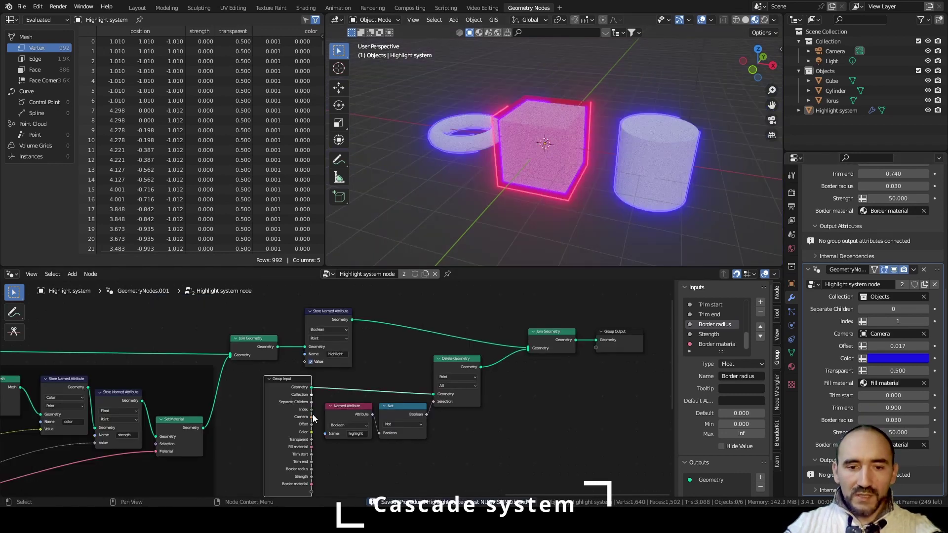
scroll(290, 413, up, 1)
middle_drag(339, 430, 310, 381)
key(ctrl+h)
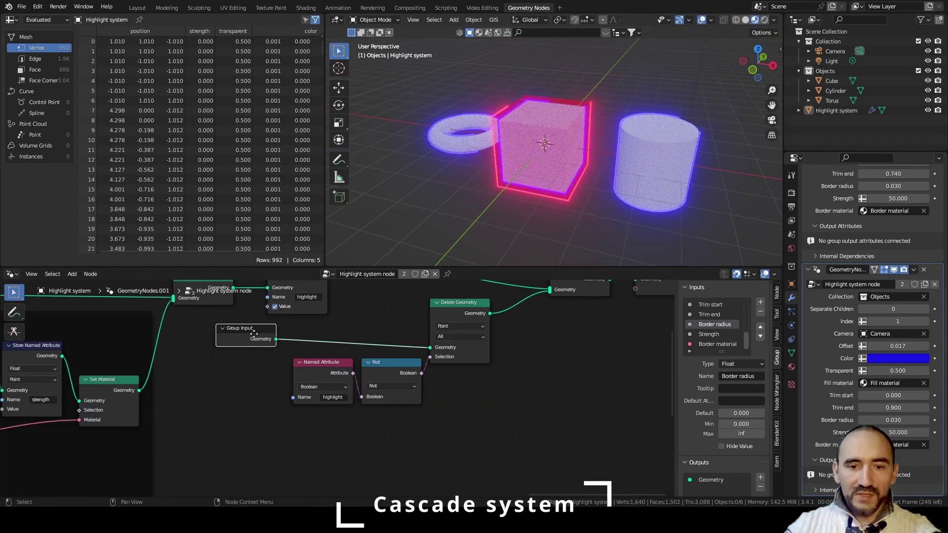
drag(244, 333, 390, 333)
Shift the Named Attribute, Not and Delete Geometry nodes together with the Group Input into a compact layout
middle_drag(390, 333, 350, 421)
drag(265, 409, 442, 473)
key(g)
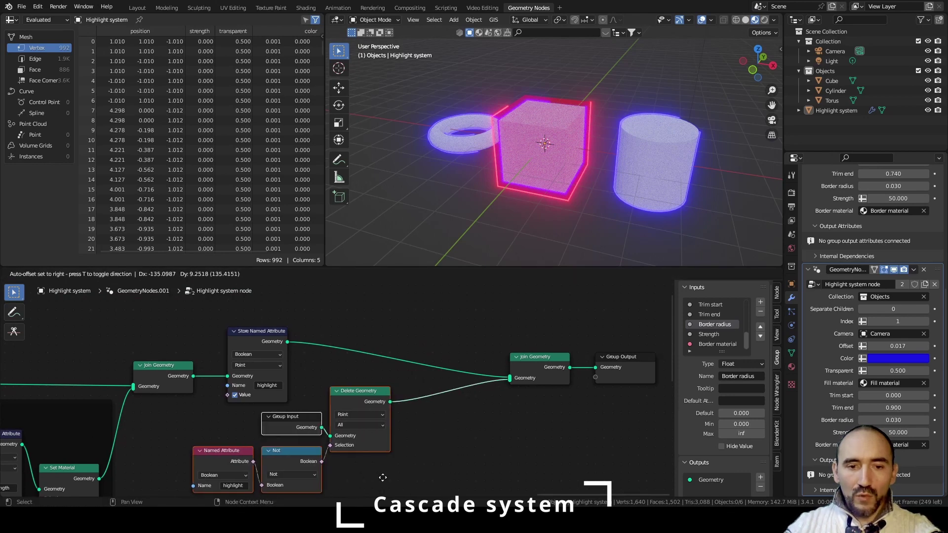
Move the highlight attribute, deletion and final Join Geometry nodes closer together and enclose them in a frame labelled Cascade system
drag(225, 475, 487, 308)
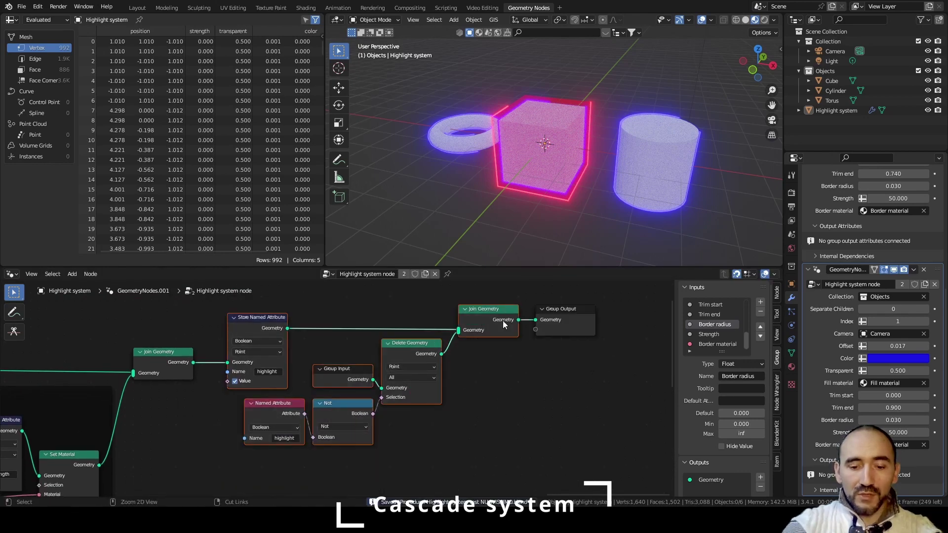
key(ctrl+j)
key(F2)
text(Casca)
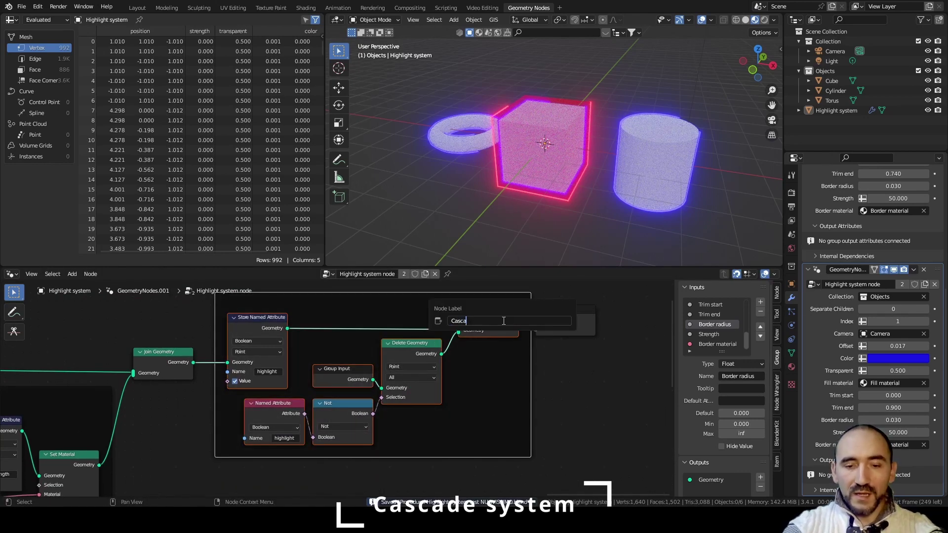
text(de syst)
text(em)
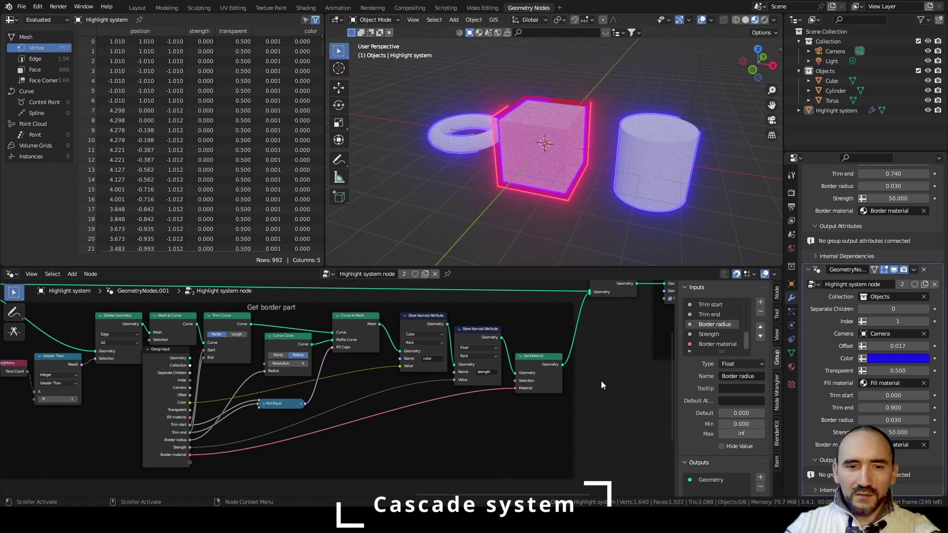
Save the file and move the Group Input in the Get border part frame away from the Trim Curve node
scroll(508, 390, up, 3)
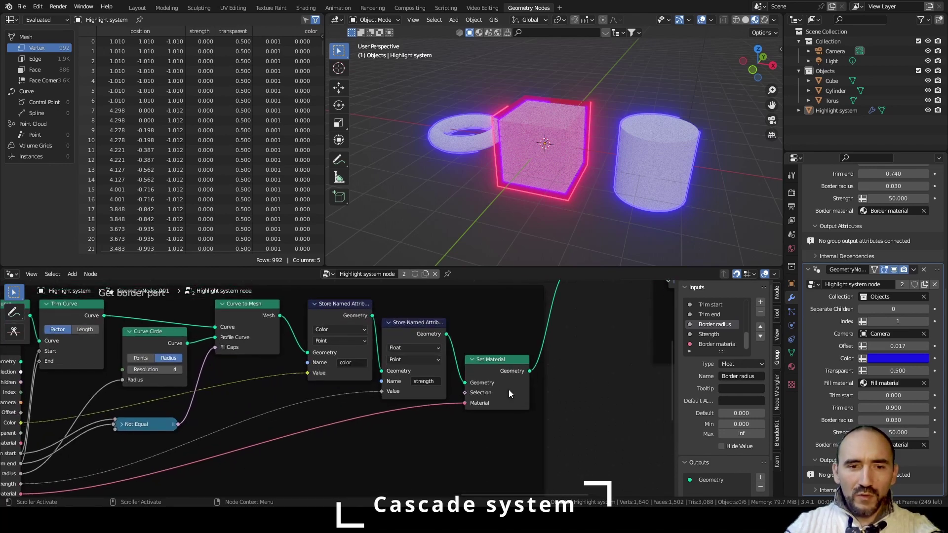
scroll(379, 375, up, 1)
scroll(387, 383, up, 2)
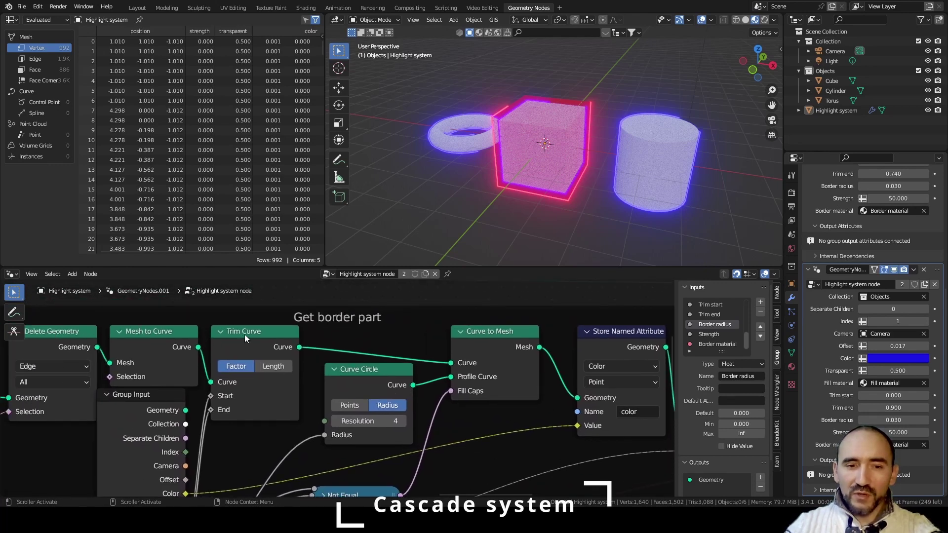
scroll(244, 333, down, 2)
key(ctrl+s)
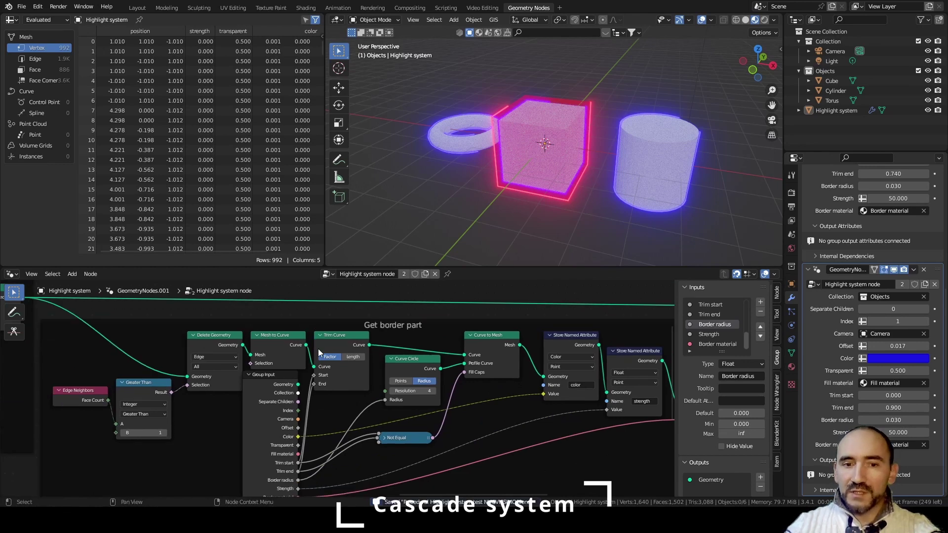
drag(267, 375, 220, 398)
Add a Boolean group input named Inverted direction after Border radius
click(760, 303)
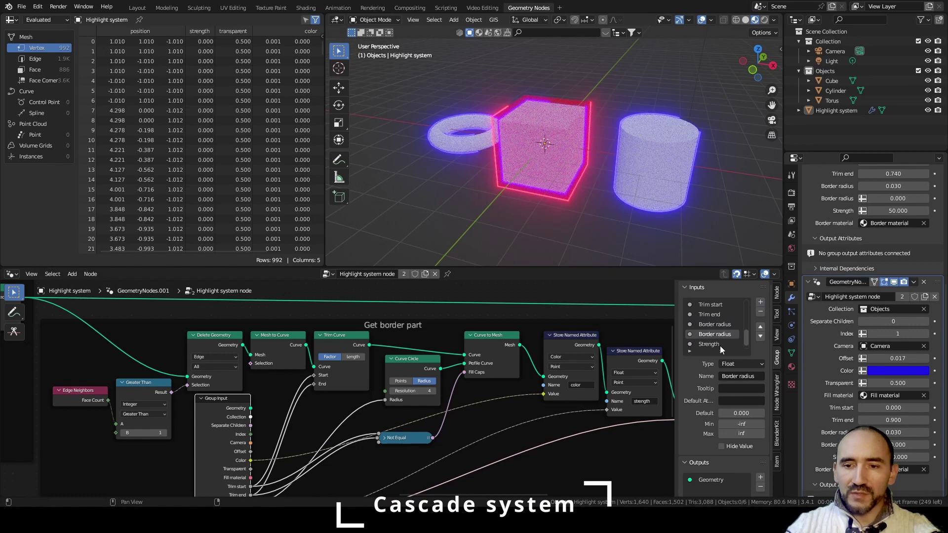
click(741, 364)
click(753, 484)
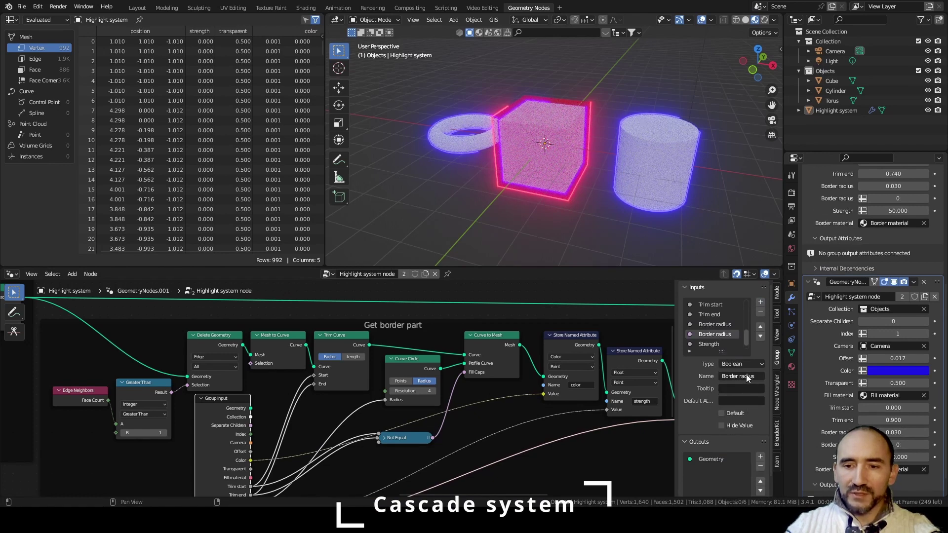
click(747, 377)
text(Inverted di)
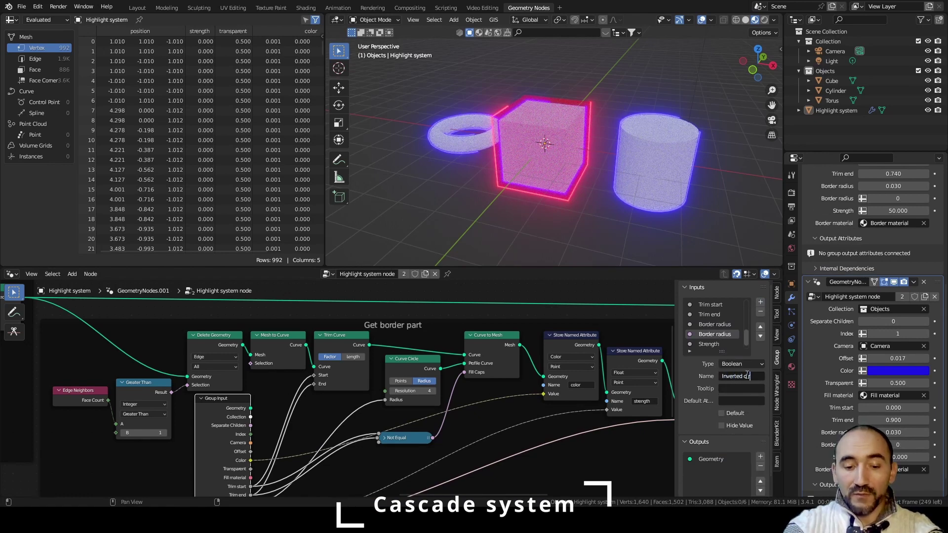
text(rection)
key(Return)
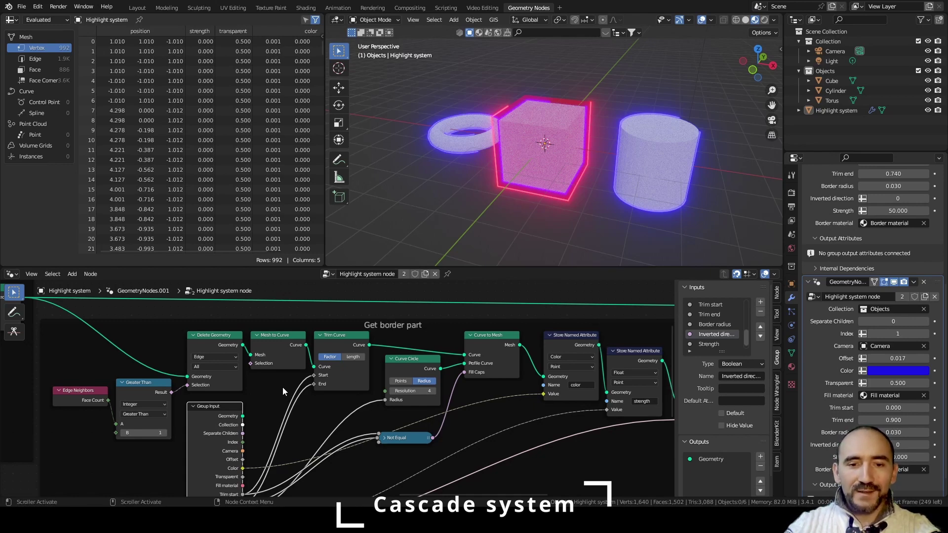
Shift Trim Curve away from Mesh to Curve to open space between the two nodes in the Get border part frame
scroll(375, 403, up, 1)
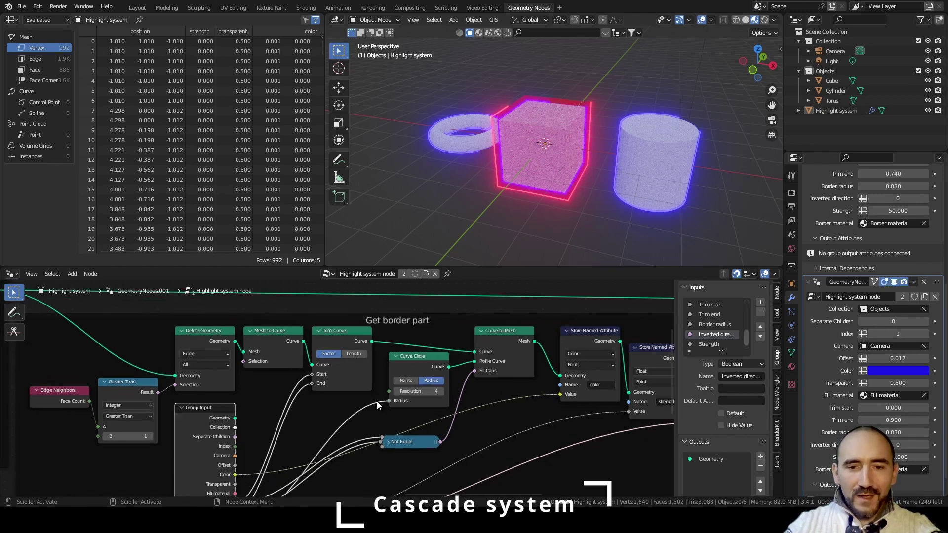
middle_drag(376, 403, 239, 421)
click(285, 375)
drag(285, 375, 321, 374)
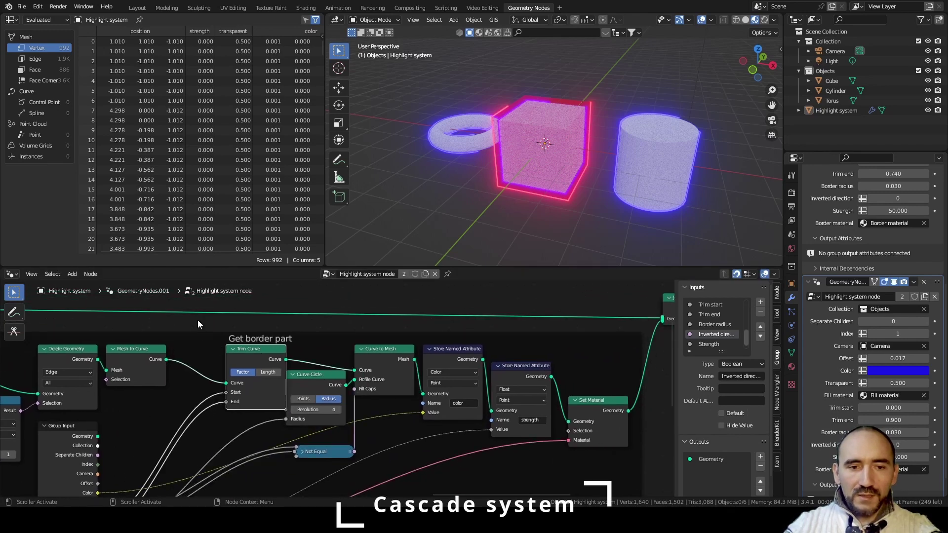
middle_drag(198, 320, 304, 325)
click(297, 329)
scroll(265, 365, down, 2)
middle_drag(257, 392, 197, 341)
scroll(370, 364, down, 1)
scroll(198, 341, down, 1)
Add a Switch node in the gap between Mesh to Curve and Trim Curve
key(F3)
text(swith)
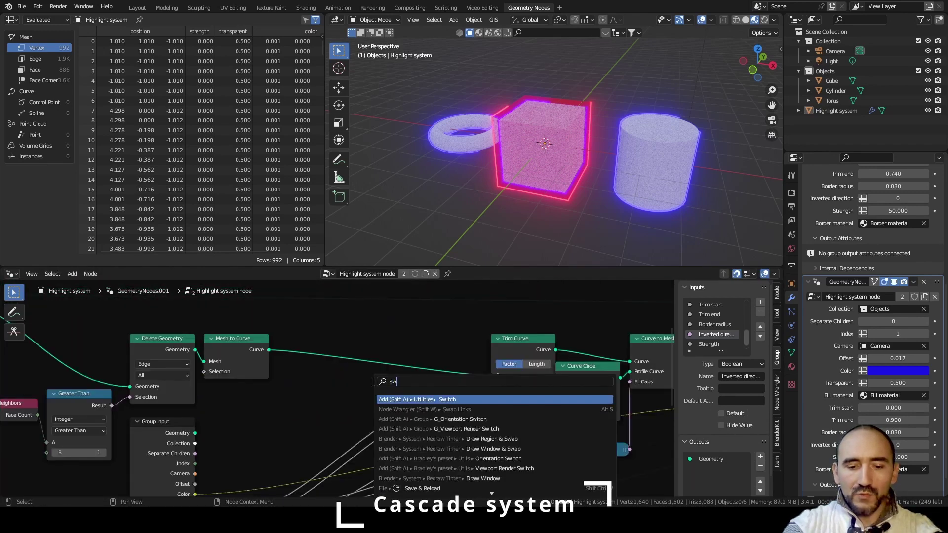
key(Return)
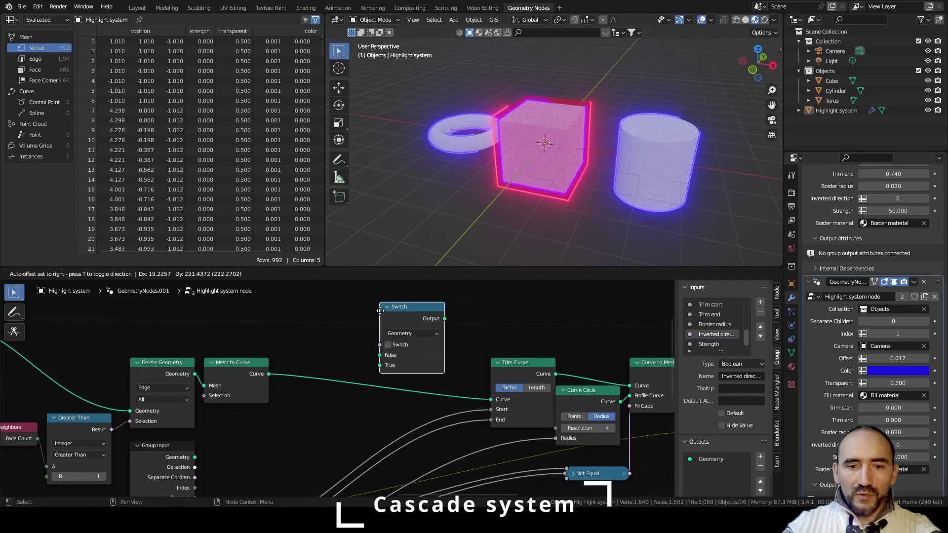
middle_drag(283, 466, 302, 413)
Reorder the Inverted direction input above Trim start and connect it to the Switch node's Switch socket
click(760, 327)
click(761, 326)
click(760, 327)
drag(182, 479, 367, 341)
Route Mesh to Curve through the Switch into Trim Curve, directly for False and via a new Reverse Curve node for True
drag(257, 364, 321, 402)
text(re)
click(345, 414)
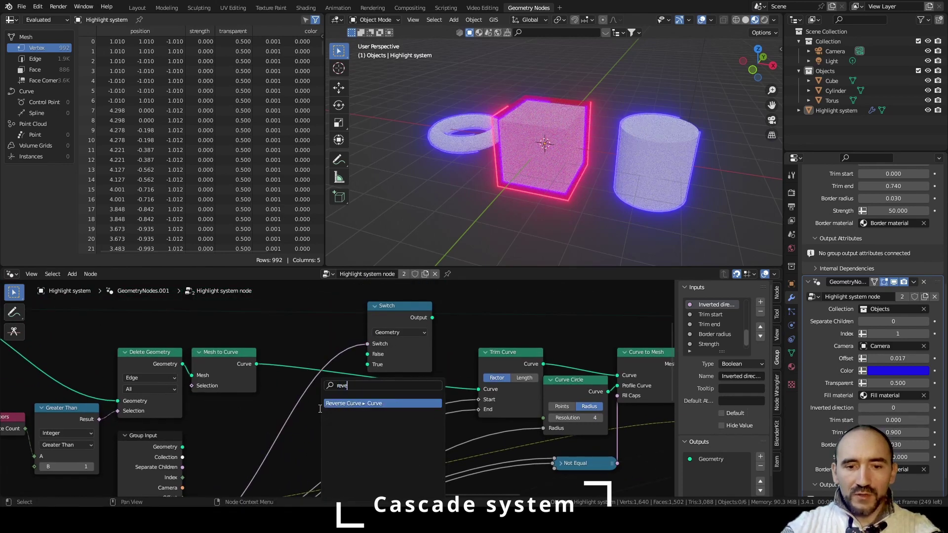
click(347, 395)
drag(348, 392, 368, 365)
drag(255, 364, 367, 354)
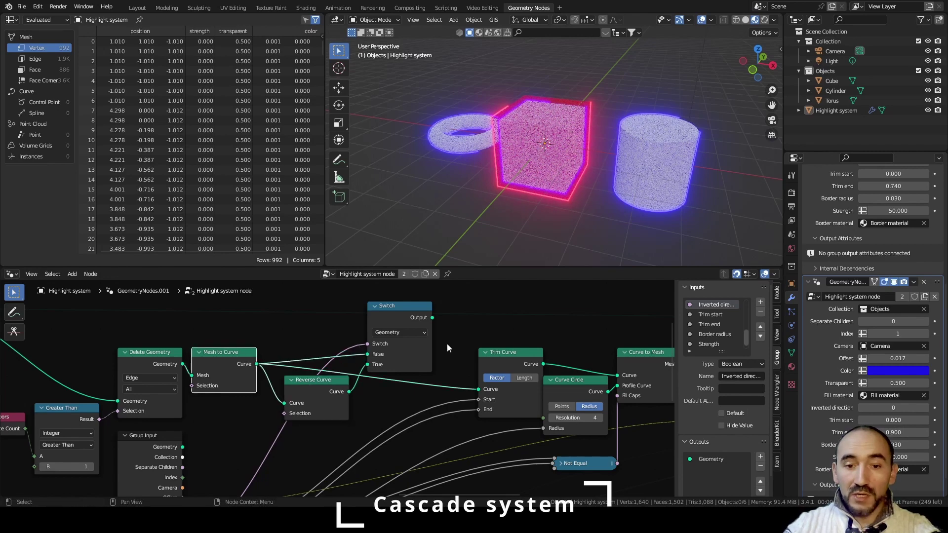
drag(431, 320, 478, 389)
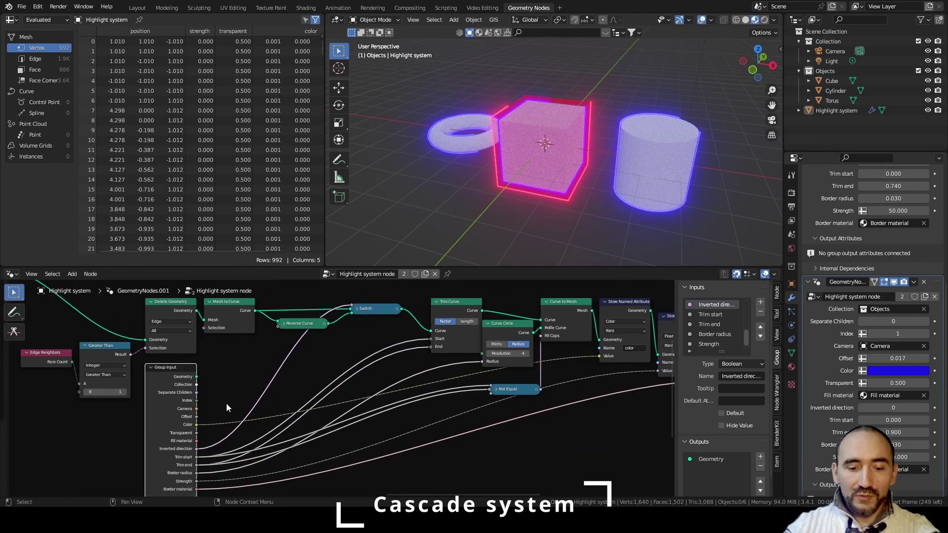
Hide the unused sockets of the Group Input nodes in the border, fill and Collection Info sections and tidy their placement
key(ctrl+h)
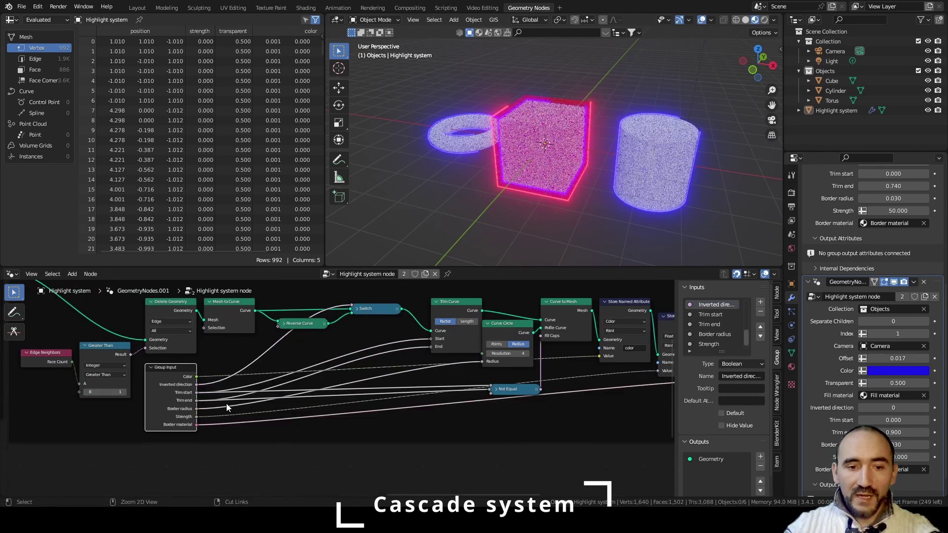
click(330, 363)
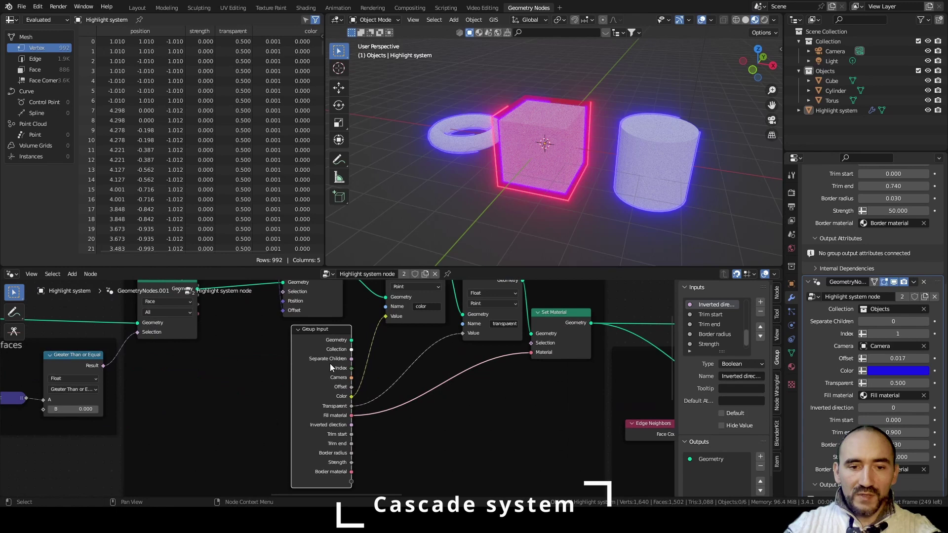
key(ctrl+h)
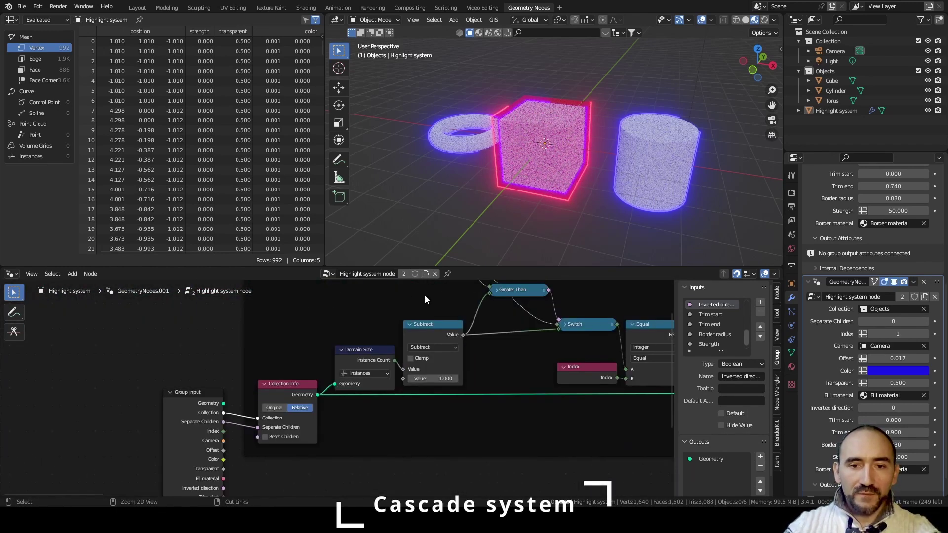
scroll(419, 313, down, 3)
drag(396, 304, 398, 331)
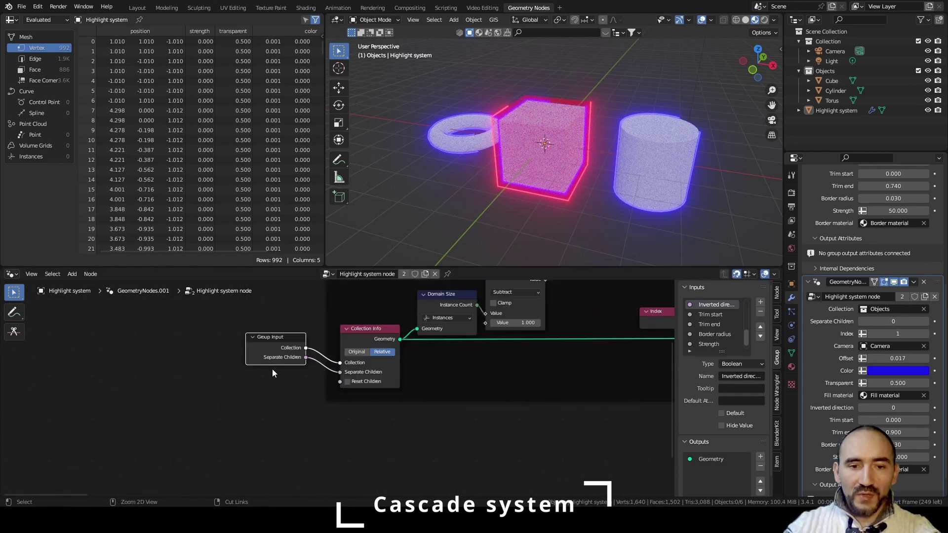
drag(272, 370, 273, 387)
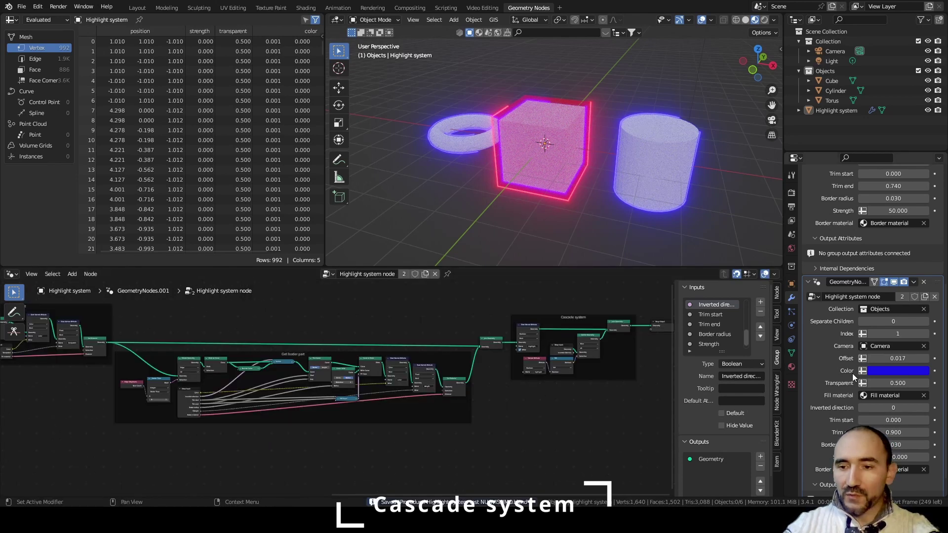
Test Inverted direction on the blue modifier, set it to 1 with Trim end 0.610 on the red modifier, and save
scroll(858, 401, down, 1)
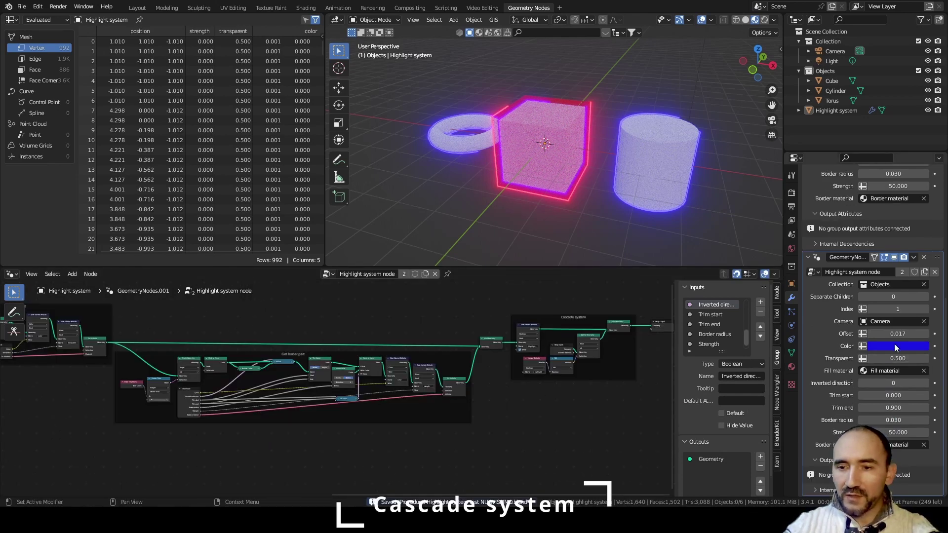
drag(883, 384, 895, 384)
scroll(894, 381, up, 9)
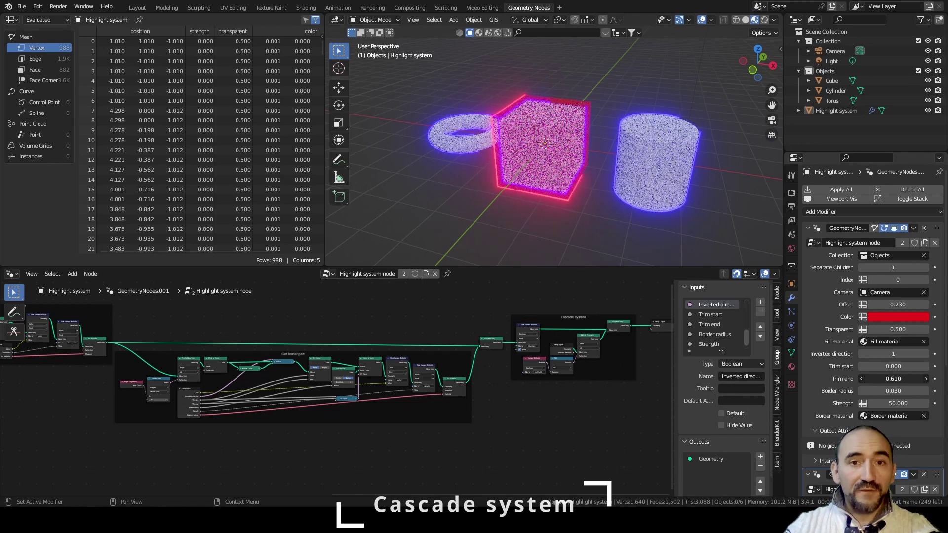
drag(894, 379, 914, 379)
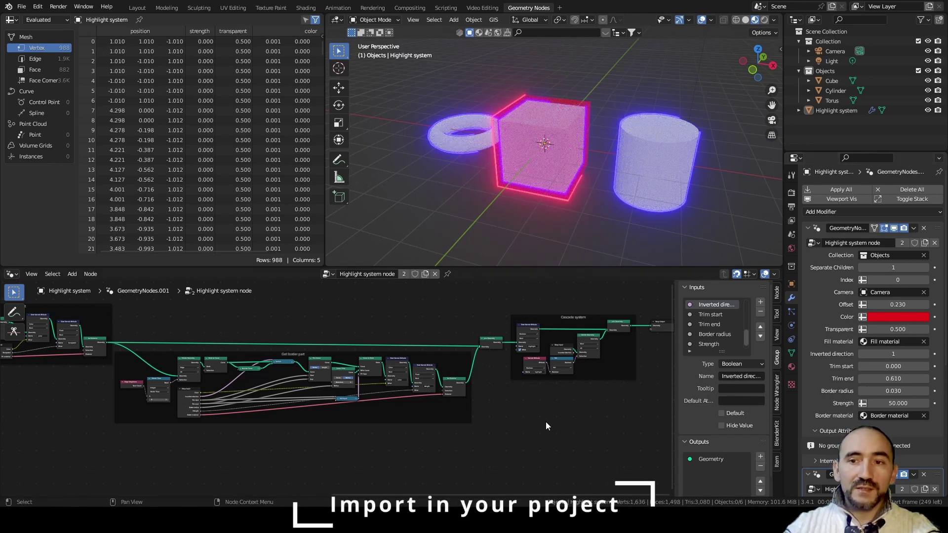
key(ctrl+s)
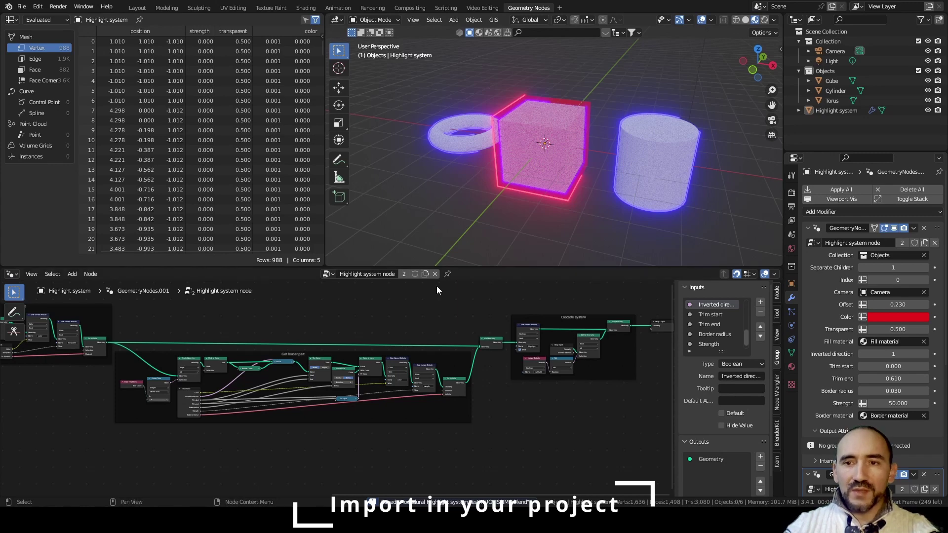
Clear the Collection and Camera inputs of the red highlight modifier and remove the blue highlight modifier
click(7, 19)
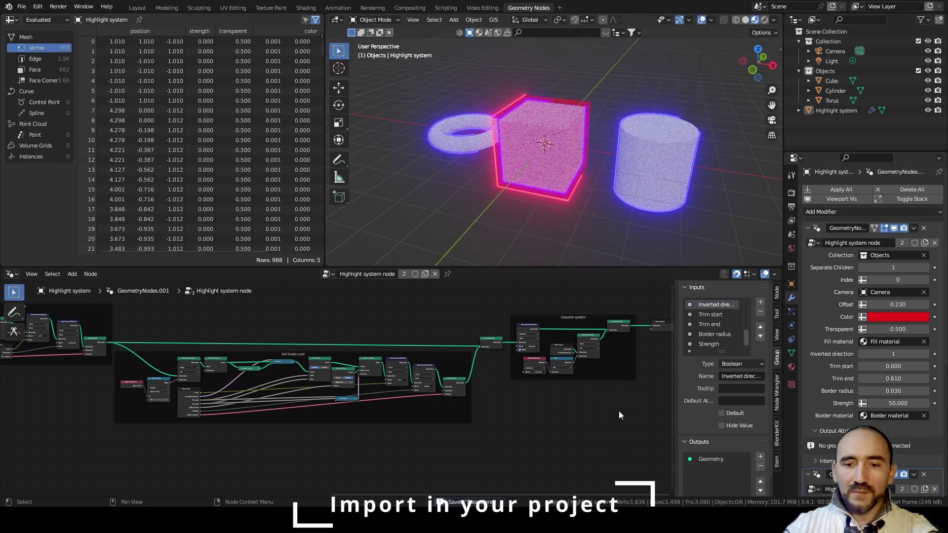
click(923, 255)
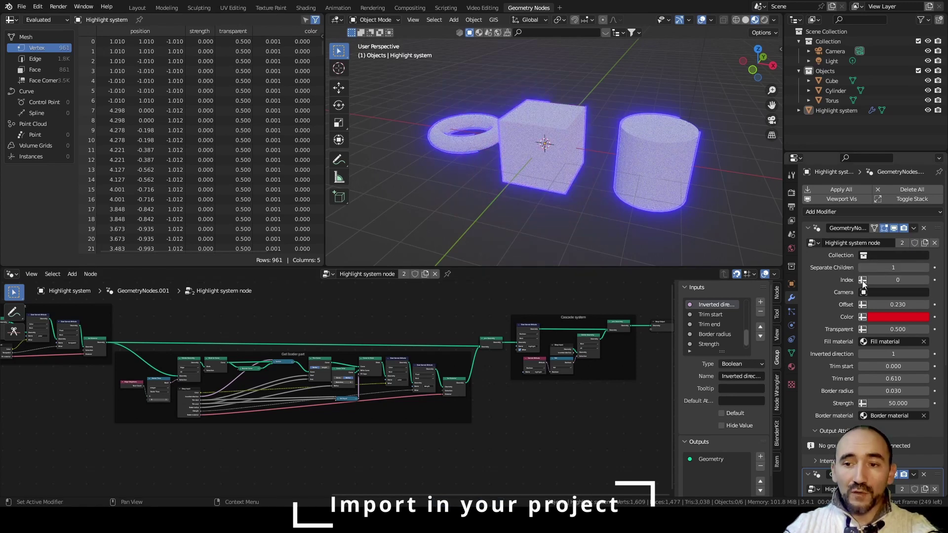
scroll(876, 303, down, 7)
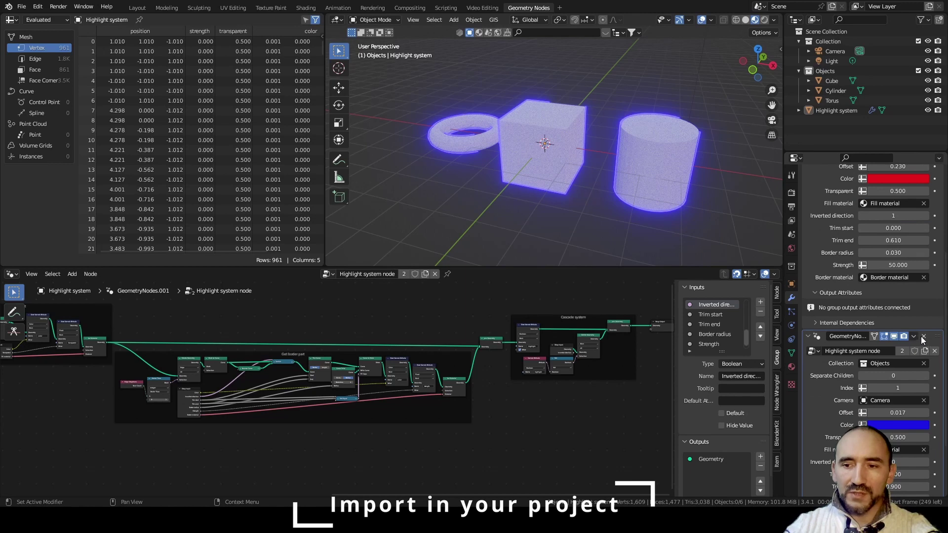
click(924, 336)
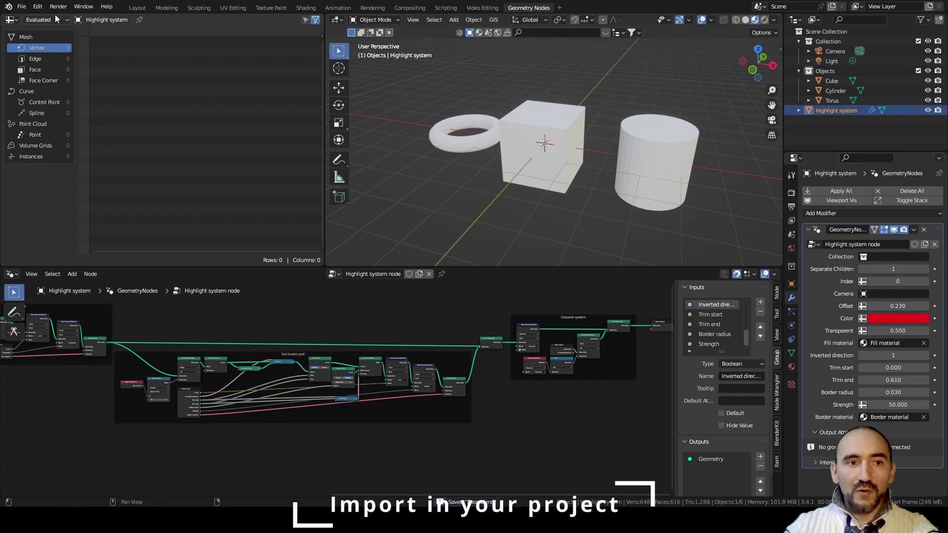
Create a new project file from the General template
click(22, 6)
mouse_move(38, 20)
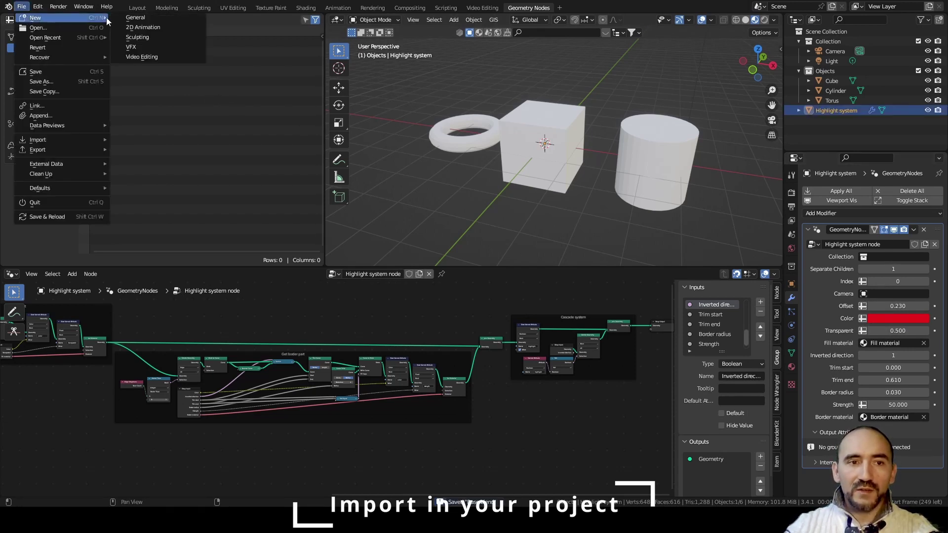
click(132, 17)
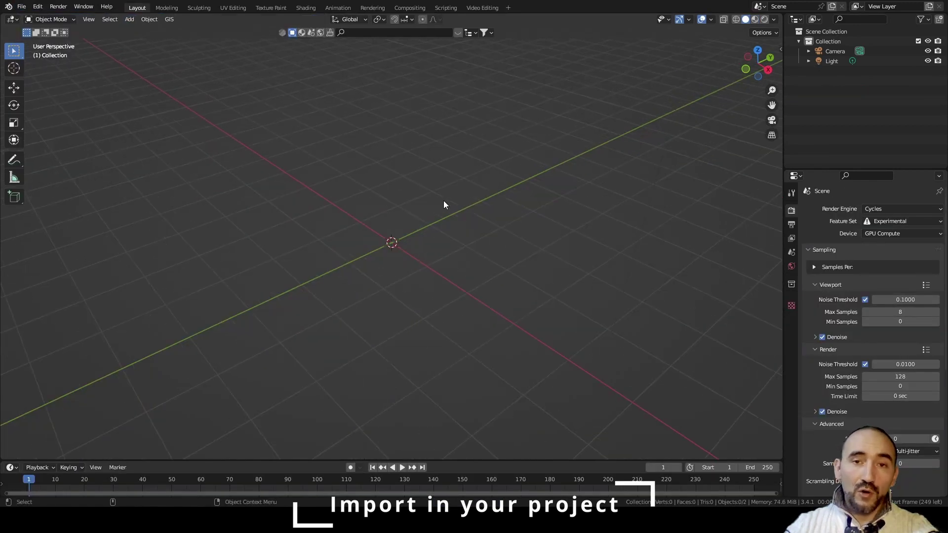
Add a torus mesh at the scene origin and deselect it
key(shift+a)
mouse_move(372, 176)
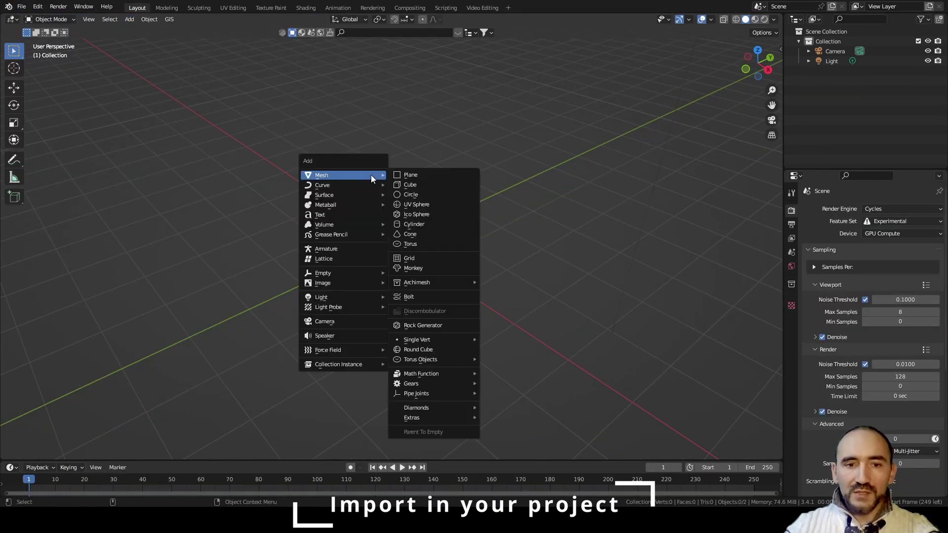
click(446, 244)
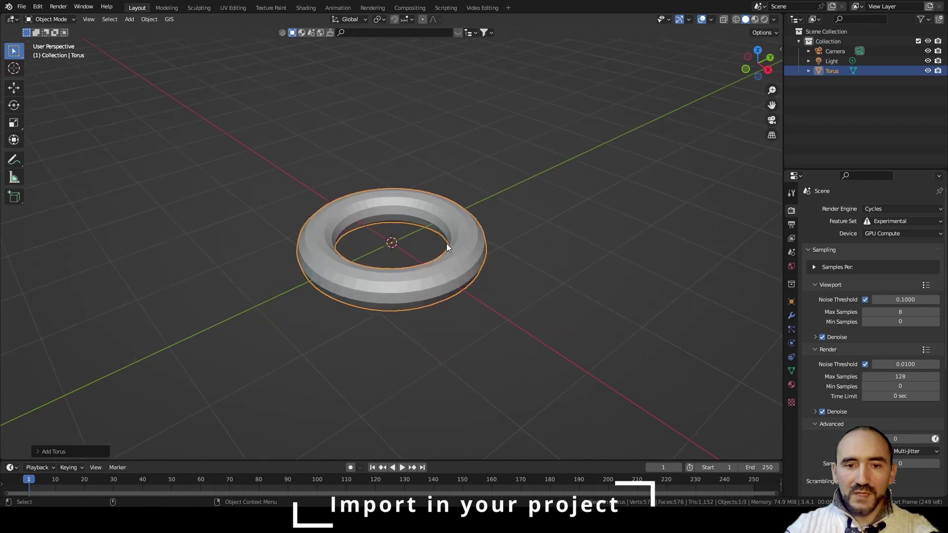
click(512, 128)
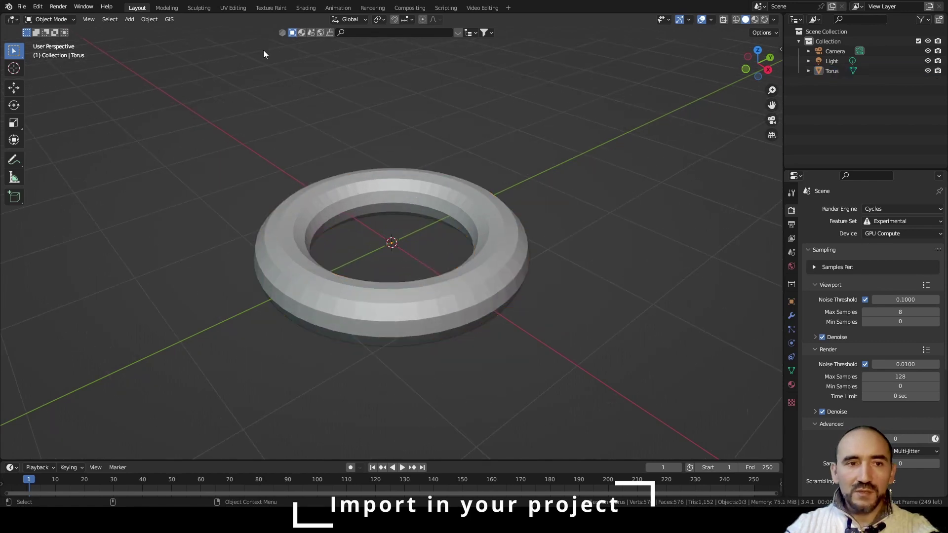
Paste the copied Highlight system object into the new project and show its Geometry Nodes modifier settings
click(21, 7)
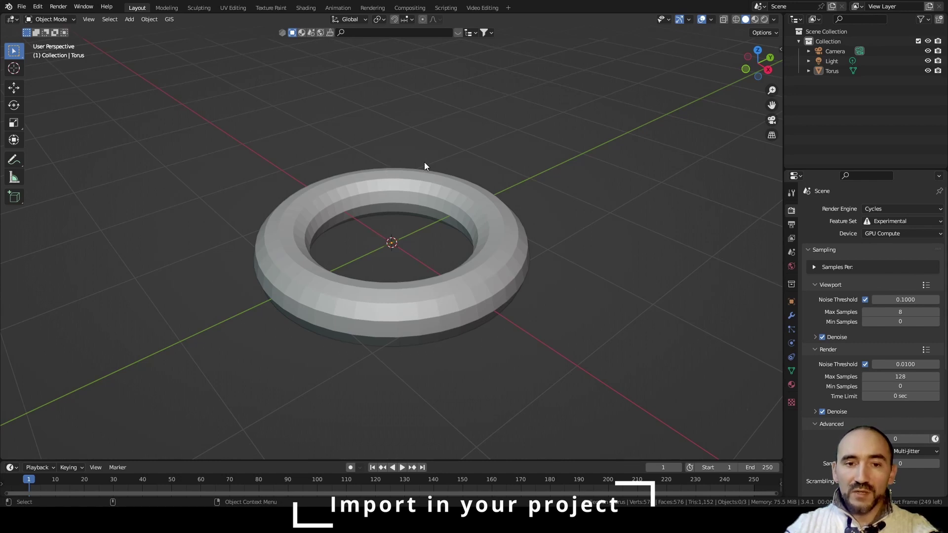
key(ctrl+v)
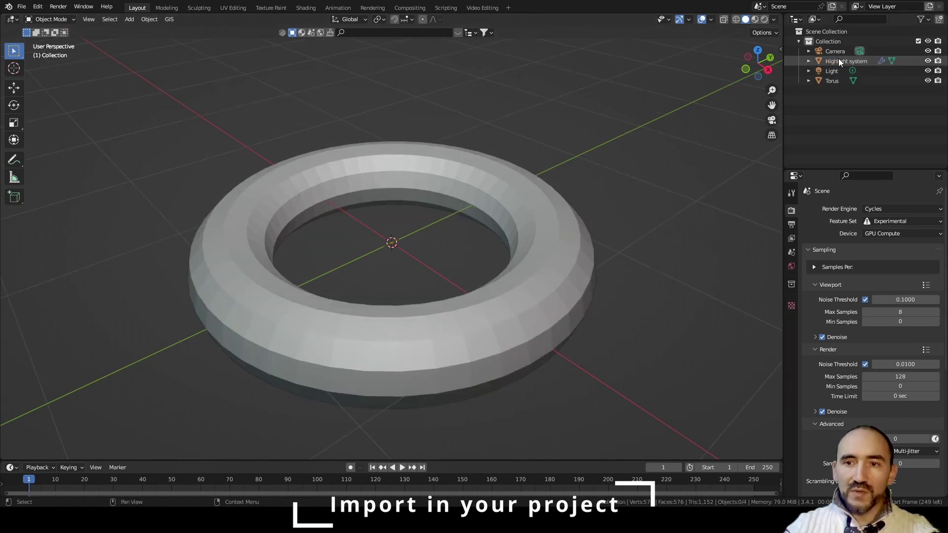
click(846, 61)
click(881, 61)
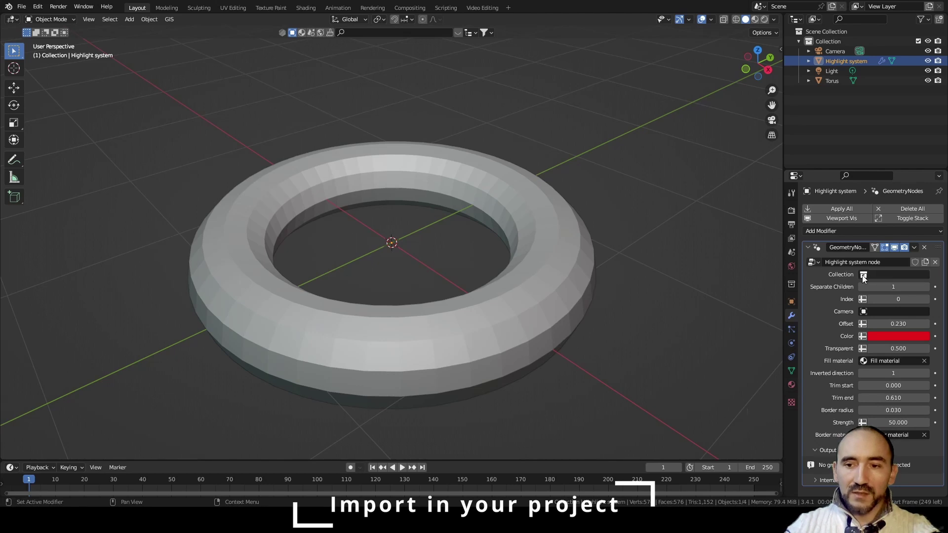
Create a new collection named Objects under the Scene Collection and move the torus into it
click(823, 31)
right_click(825, 30)
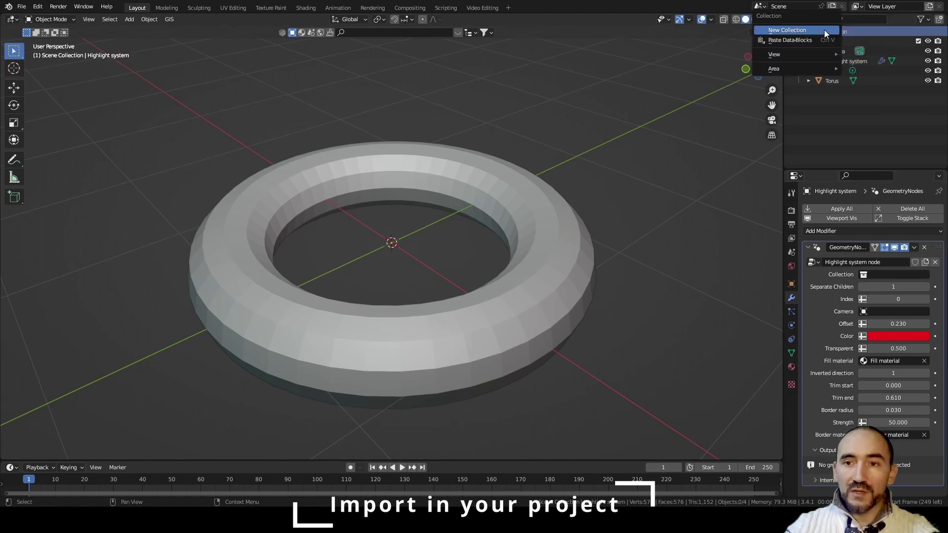
click(824, 29)
double_click(834, 90)
text(Obje)
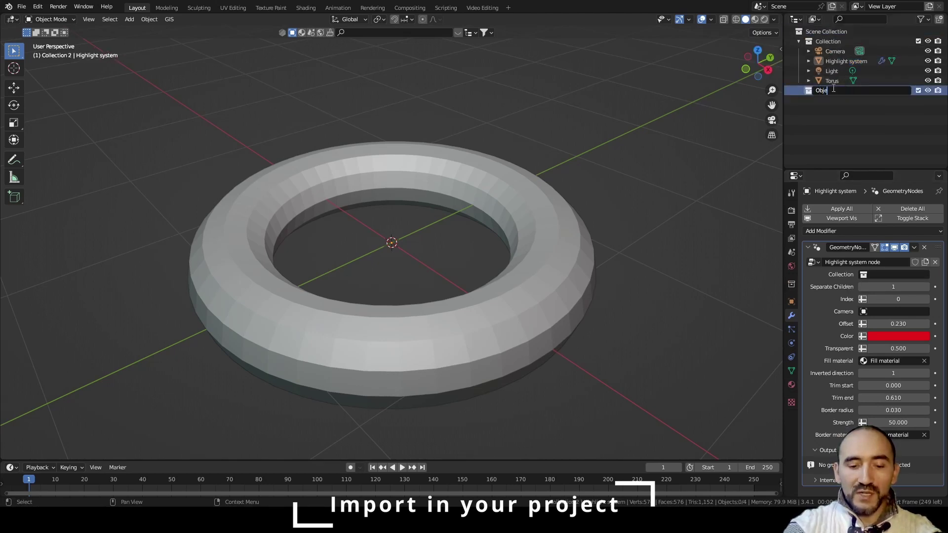
text(cts)
key(Return)
drag(832, 81, 829, 90)
Assign the Objects collection and the scene's Camera to the Collection and Camera inputs of the highlight modifier
click(865, 276)
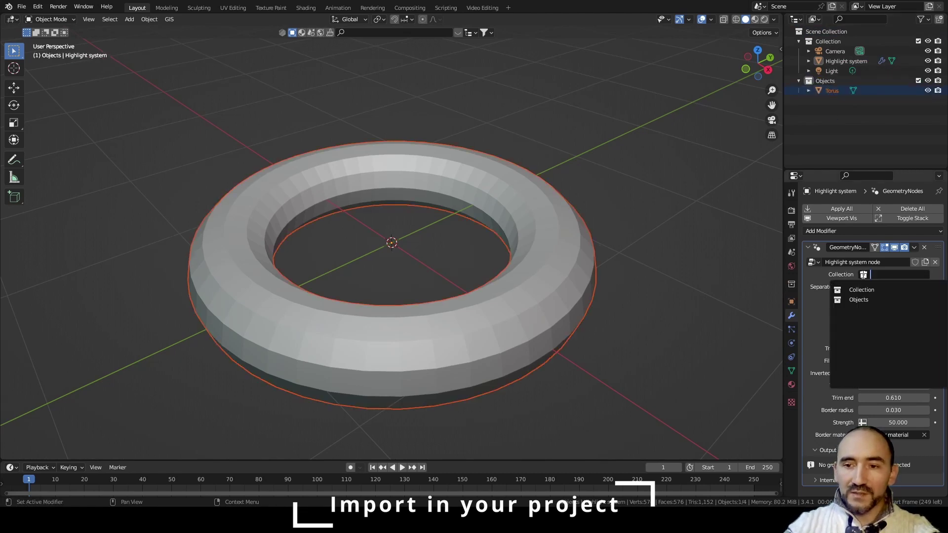
click(861, 302)
click(889, 311)
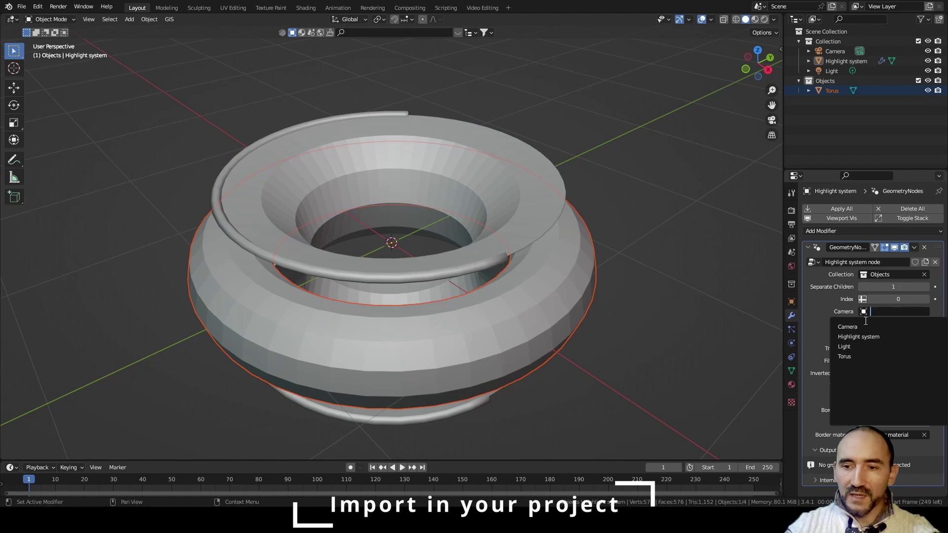
click(868, 328)
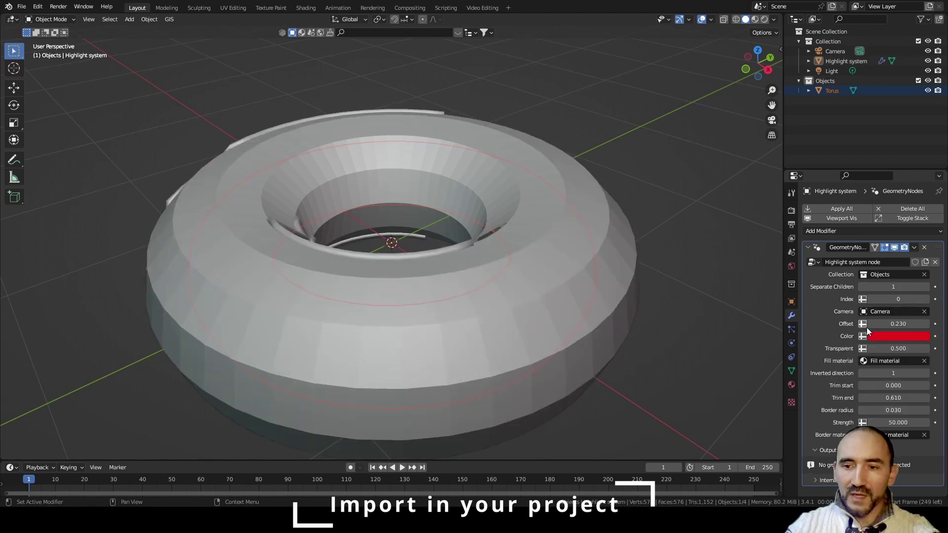
Preview the torus highlight with materials from the camera, and set the modifier's Offset to 0.007 and Transparent to 0.330
click(755, 20)
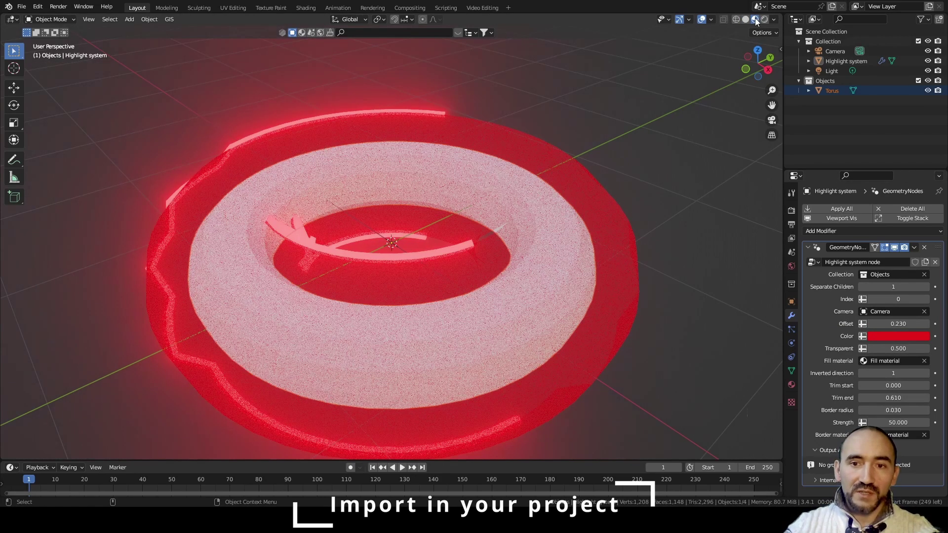
key(KP_0)
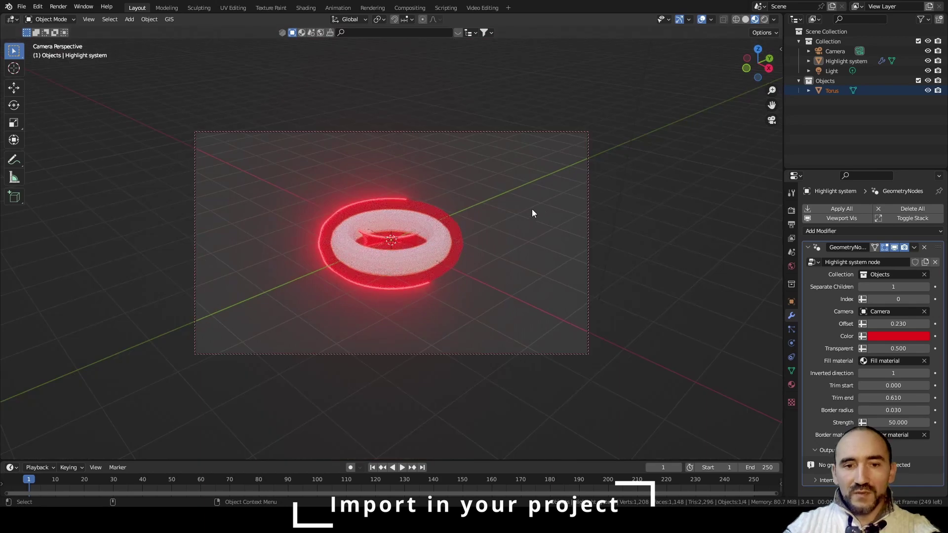
middle_drag(532, 209, 513, 249)
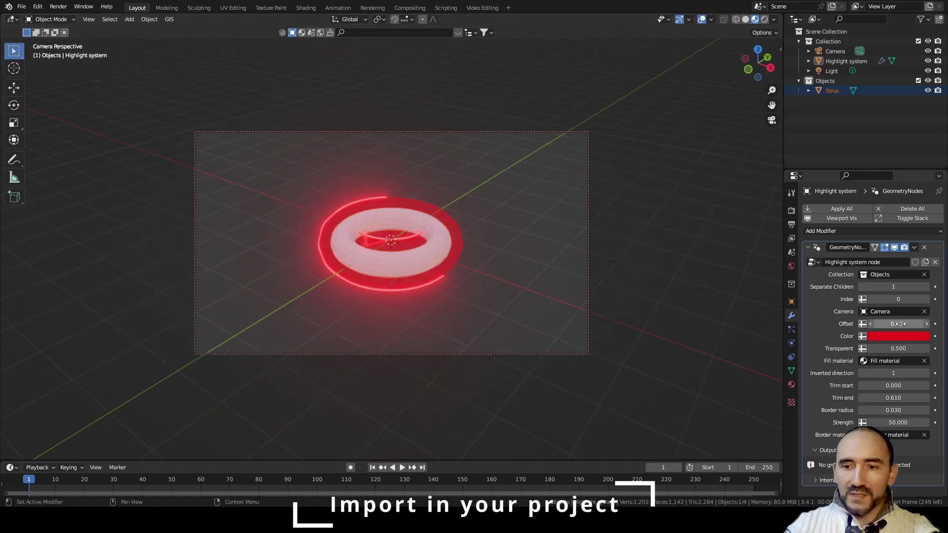
drag(898, 324, 859, 324)
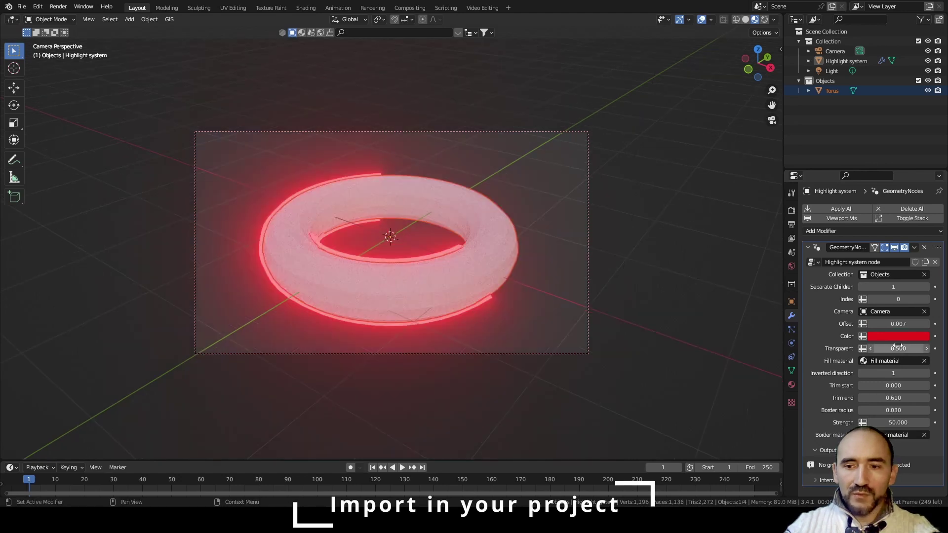
drag(898, 348, 883, 349)
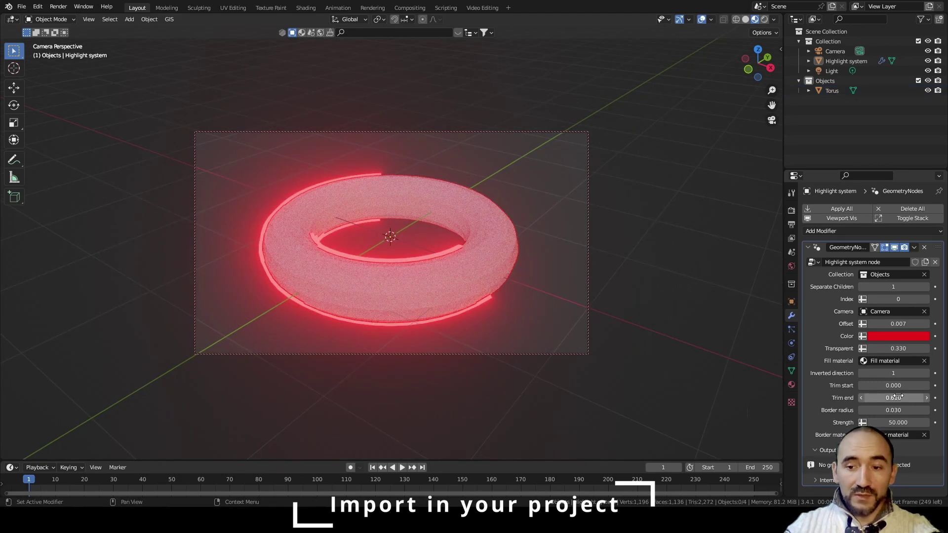